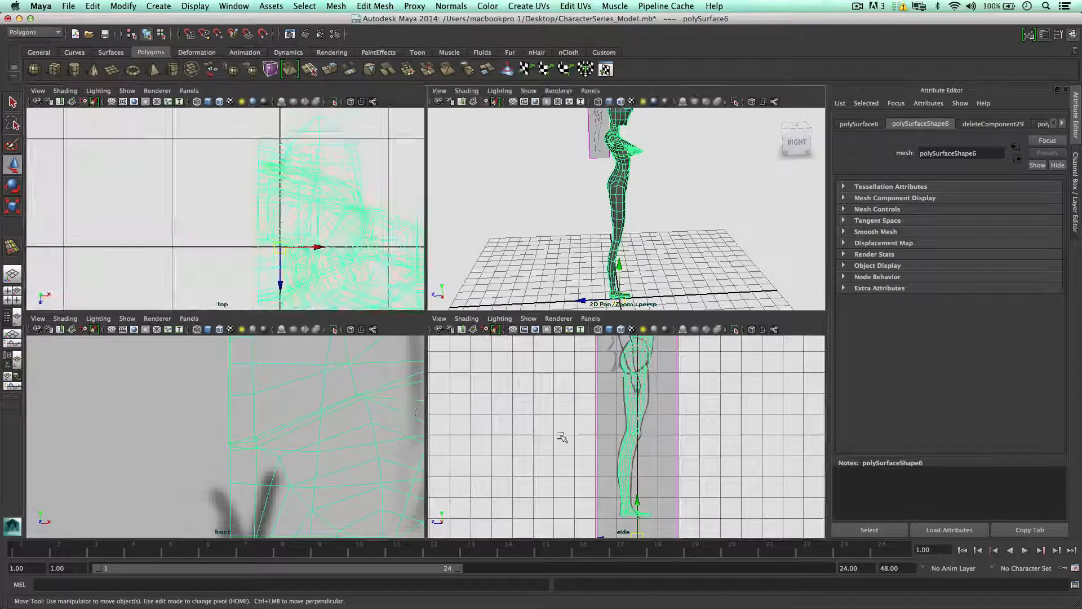
Step: In the side view, scale and shift the leg's mid-calf vertex row to match the reference outline
key("space")
middle_click_drag(437, 402, 439, 341, "alt")
right_click_drag(438, 342, 432, 371, "alt")
middle_click_drag(454, 442, 459, 371, "alt")
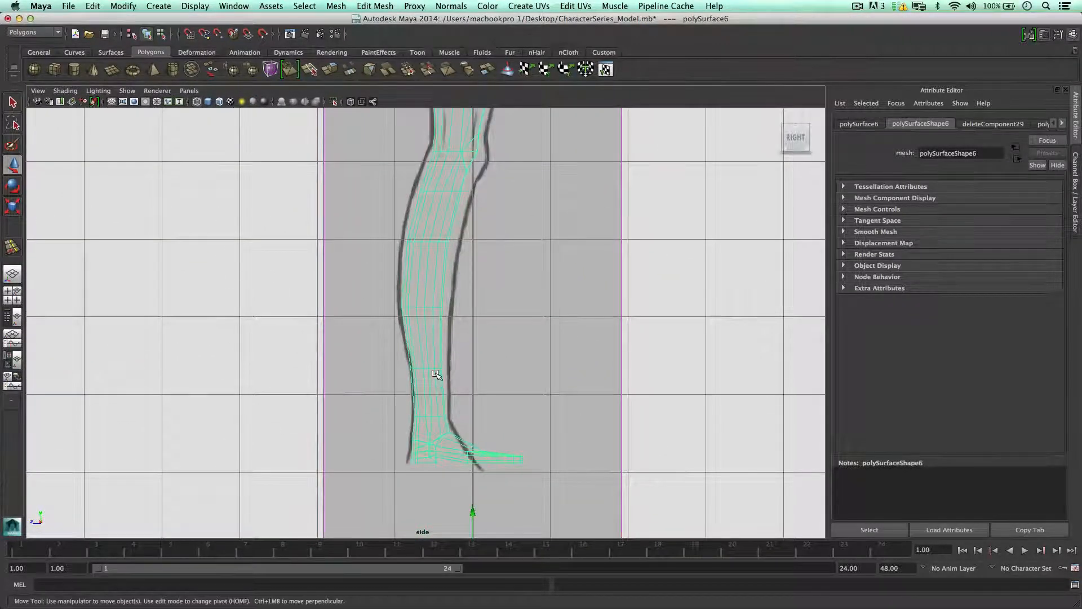
right_click_drag(437, 374, 376, 357)
left_click_drag(377, 357, 485, 369)
key("e")
key("r")
left_click_drag(403, 300, 454, 308)
key("w")
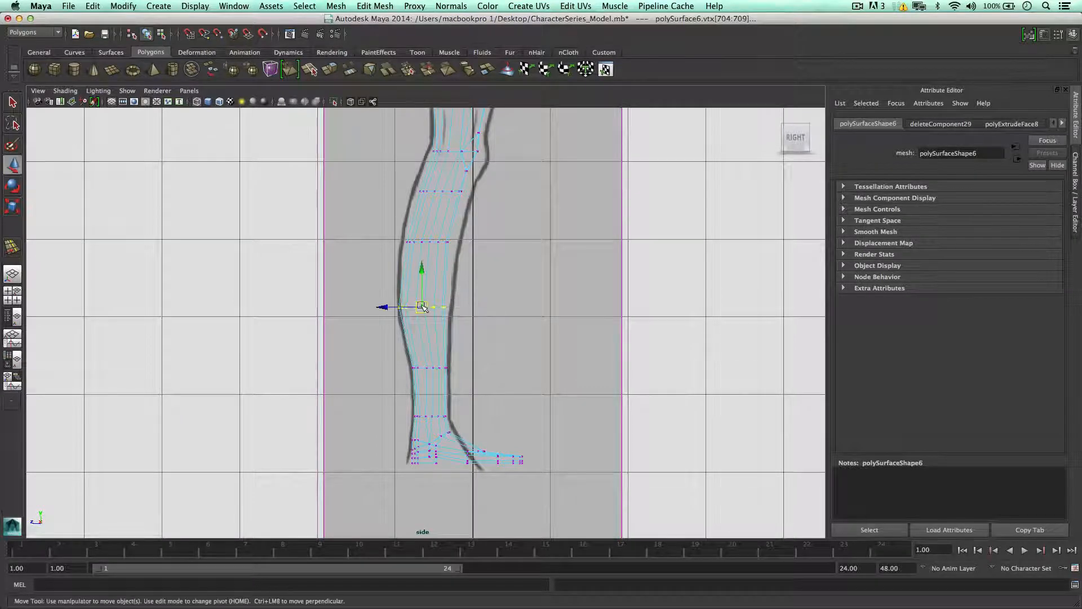
left_click(402, 306)
key("r")
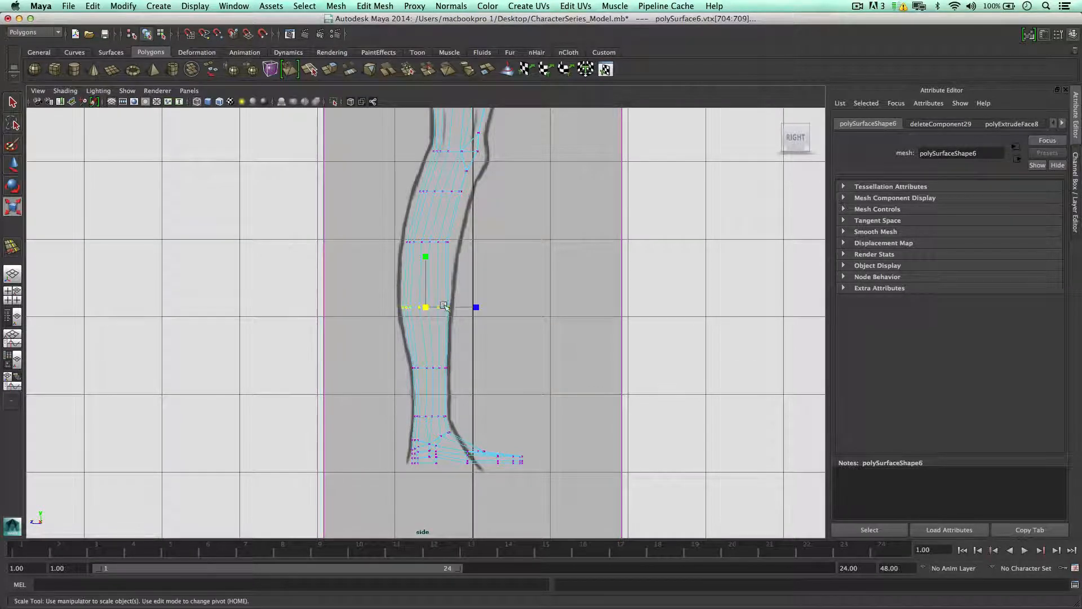
left_click(475, 307)
Step: Fit the upper-calf vertex row and the row just below the knee to the reference outline
left_click_drag(374, 216, 491, 242)
key("w")
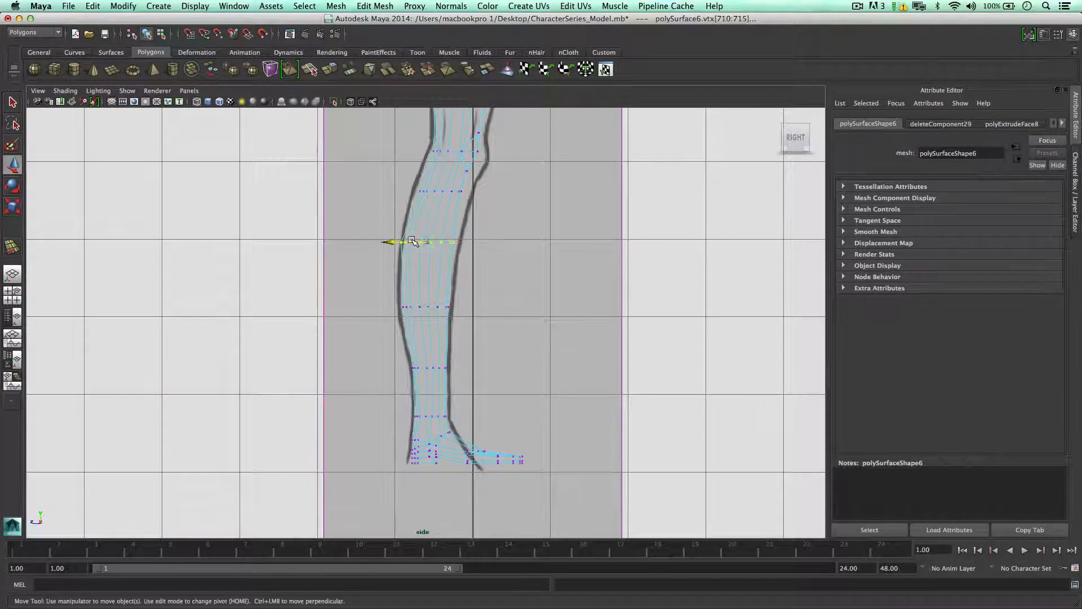
left_click_drag(412, 241, 415, 240)
middle_click_drag(396, 174, 401, 254, "alt")
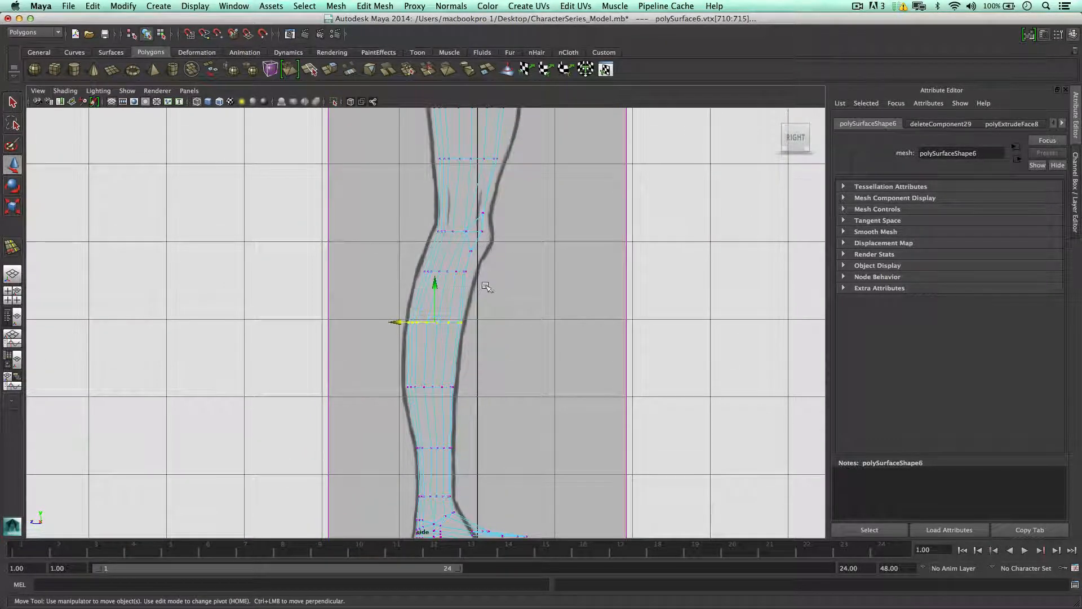
left_click_drag(372, 253, 474, 282)
key("r")
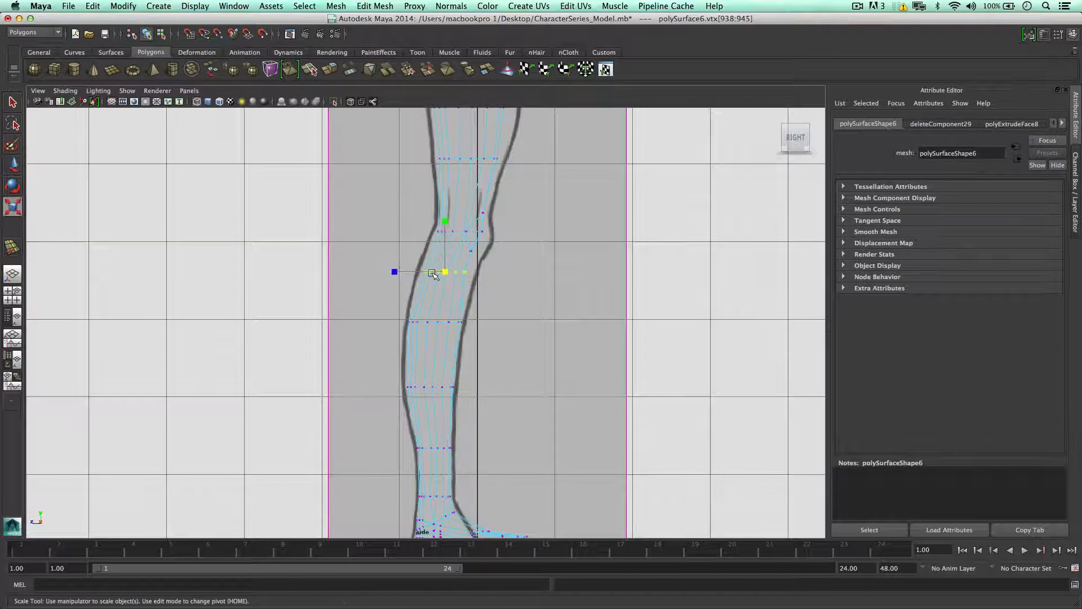
left_click_drag(391, 273, 385, 272)
key("w")
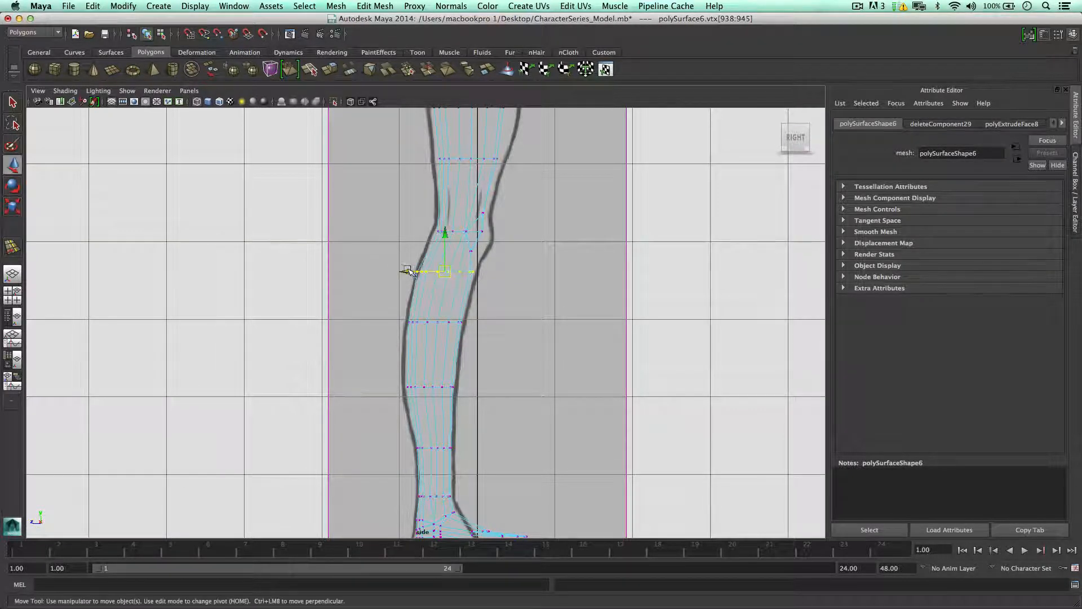
Step: Reposition the front and back knee vertices to follow the knee contour in the side reference
middle_click_drag(443, 226, 443, 263, "alt")
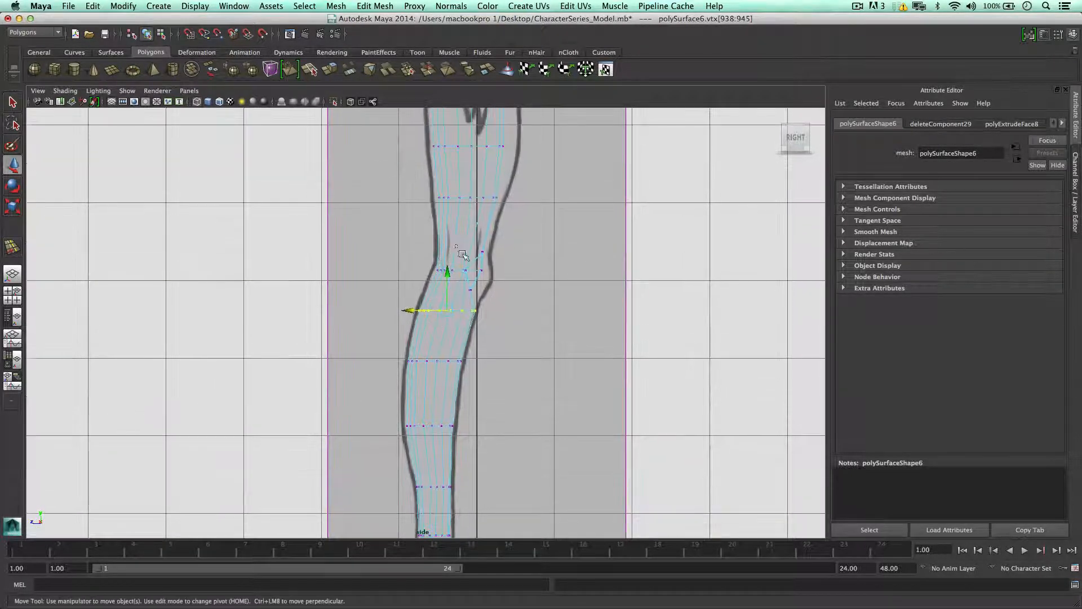
mouse_move(461, 253)
left_mouse_down()
mouse_move(487, 292)
mouse_move(464, 272)
mouse_move(481, 249)
left_mouse_up()
left_click_drag(406, 248, 445, 272)
Step: Widen the vertex row just above the knee along the depth axis to meet the reference outline
middle_click_drag(478, 257, 461, 341, "alt")
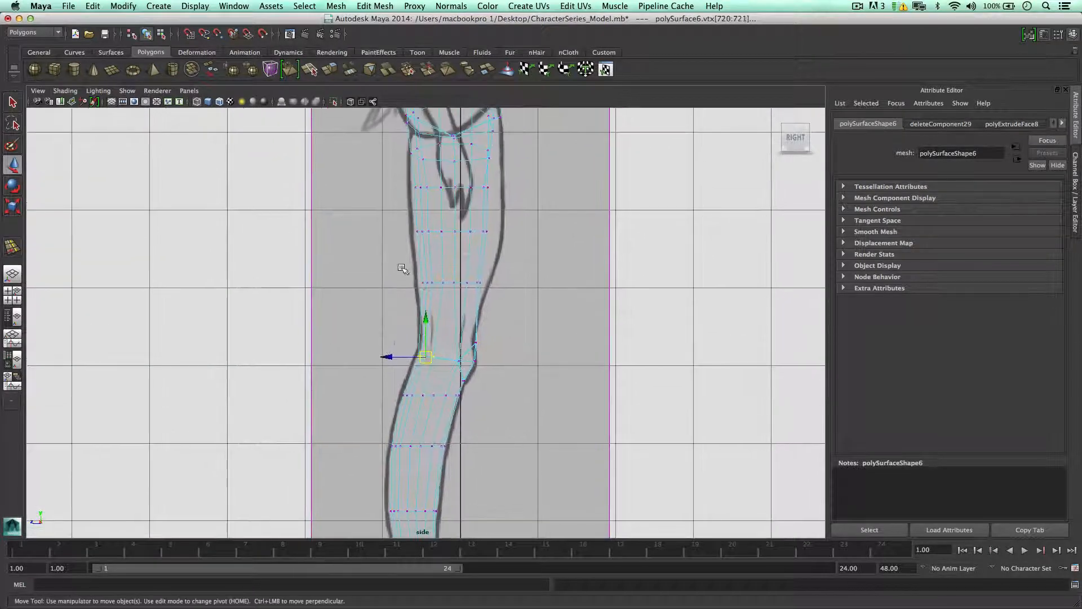
key("e")
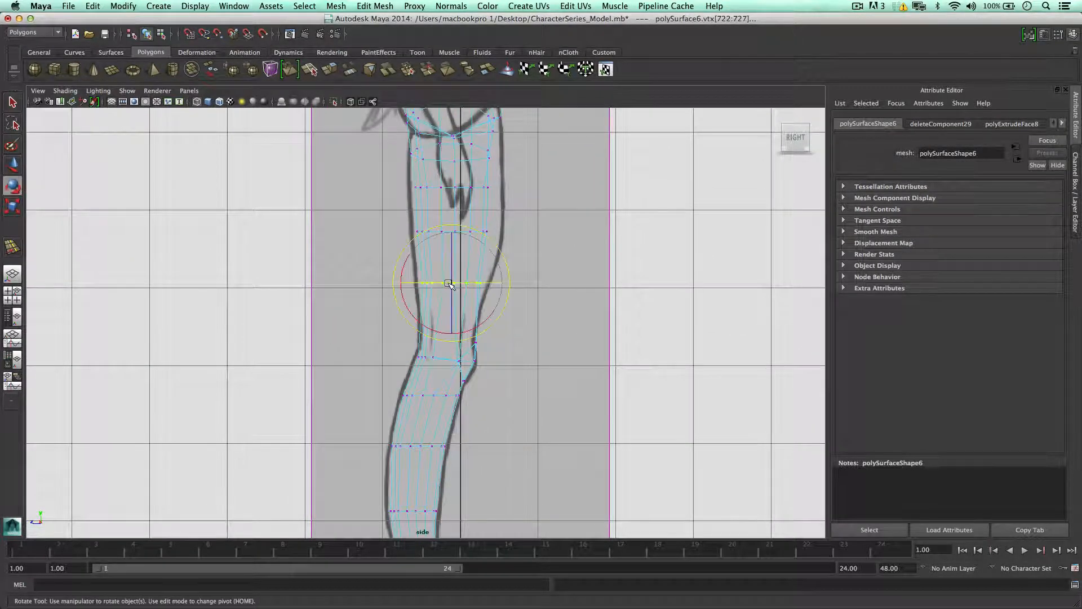
key("r")
left_click_drag(500, 282, 518, 283)
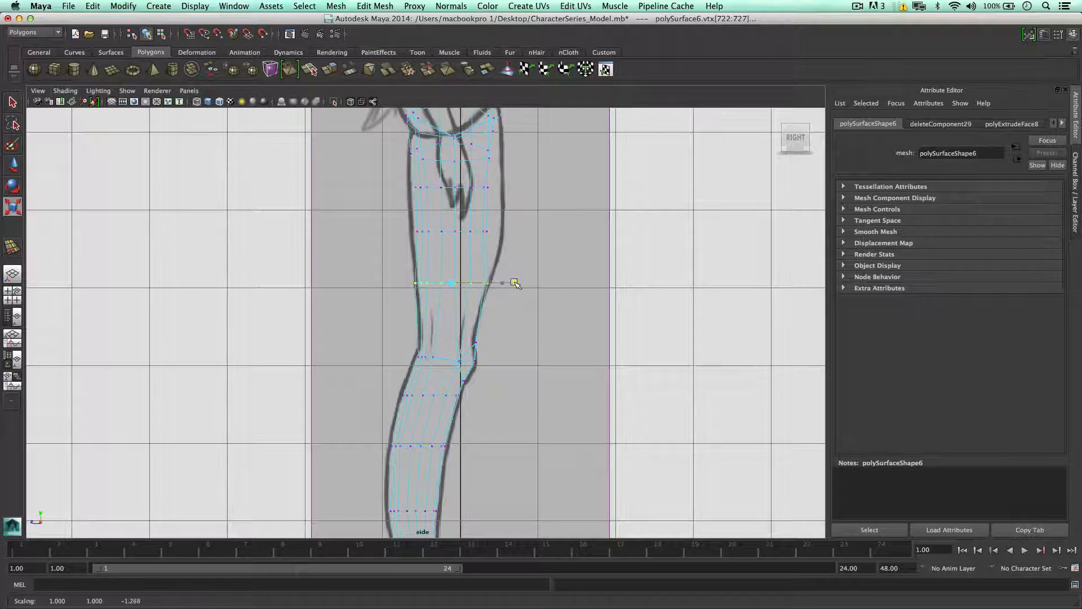
key("w")
Step: Scale and shift the mid-thigh and upper-thigh vertex rows to fill the thigh outline in the side reference
left_click_drag(400, 223, 506, 239)
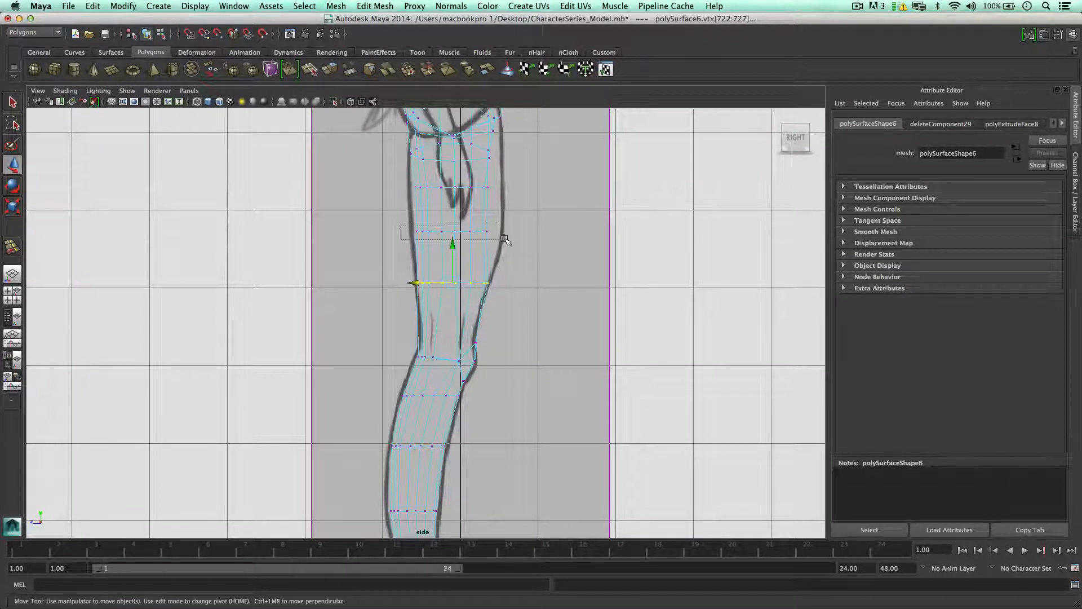
key("e")
key("r")
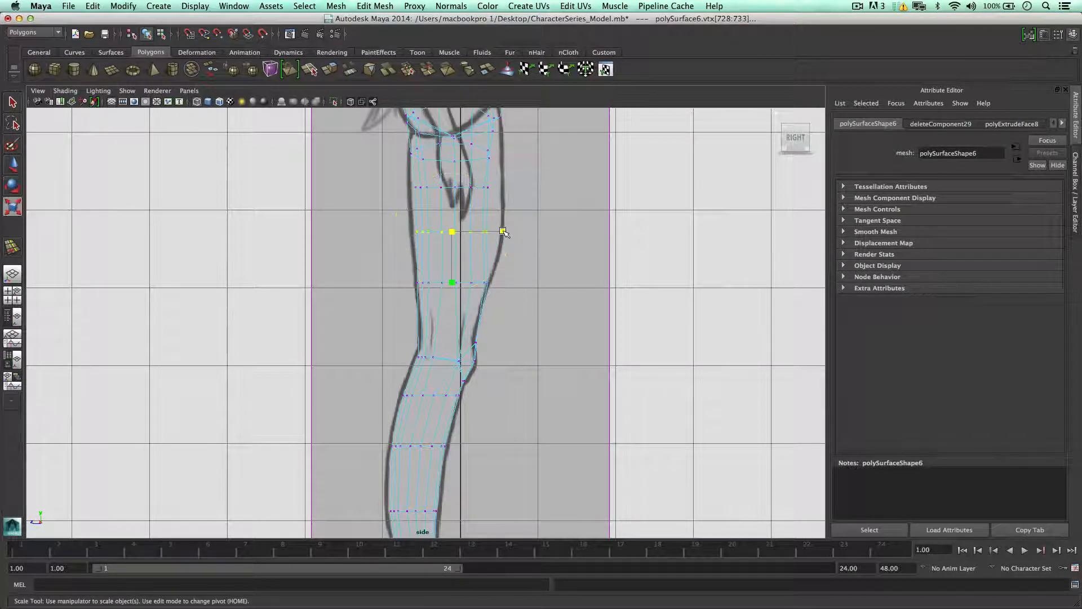
key("w")
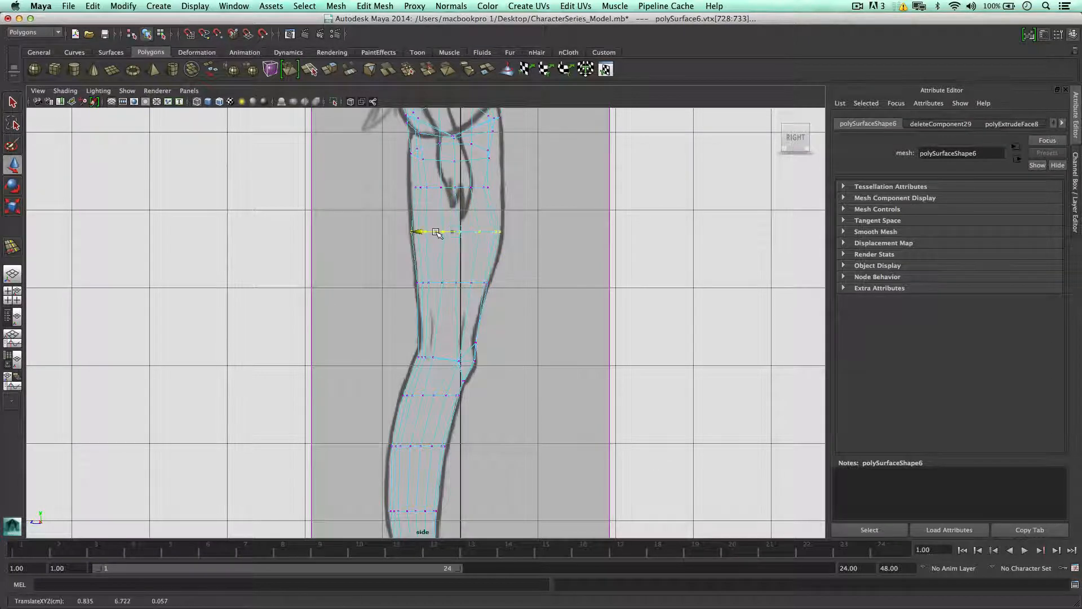
middle_click_drag(432, 232, 425, 257, "alt")
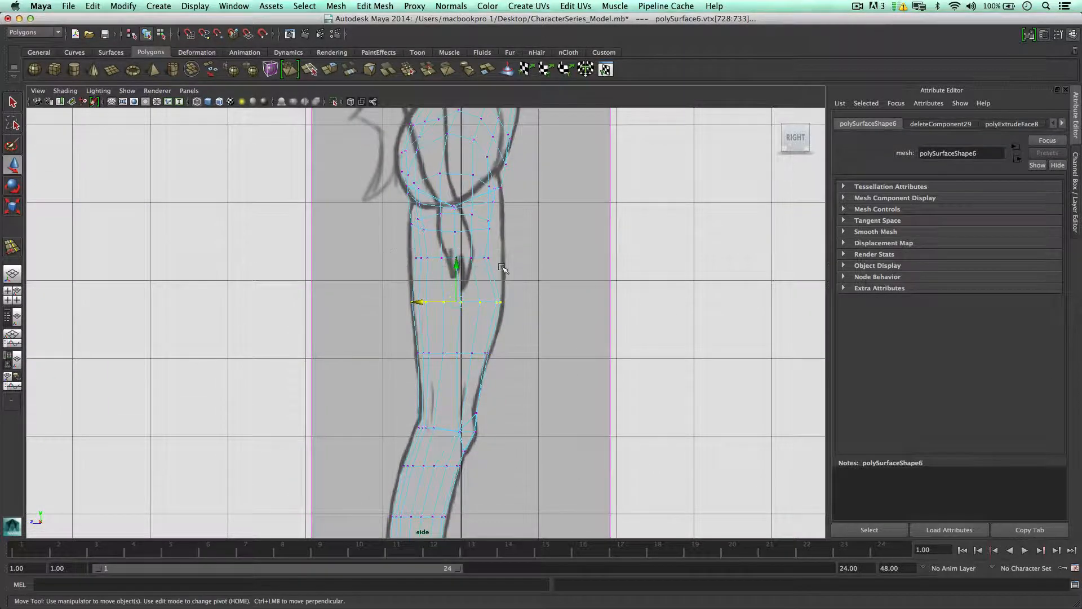
key("r")
left_click_drag(495, 258, 519, 259)
key("w")
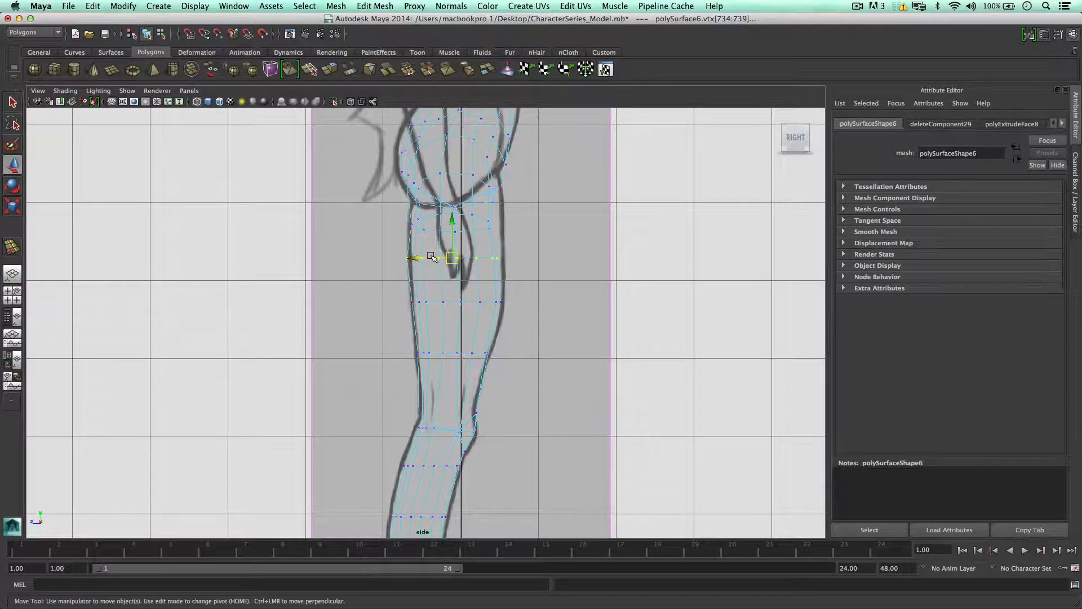
Step: Fit the vertices at the top of the thigh and the front of the hip to the side reference contour
middle_click_drag(433, 257, 430, 290, "alt")
mouse_move(399, 288)
left_mouse_down()
mouse_move(506, 304)
mouse_move(393, 282)
mouse_move(393, 294)
mouse_move(410, 294)
left_mouse_up()
key("r")
key("w")
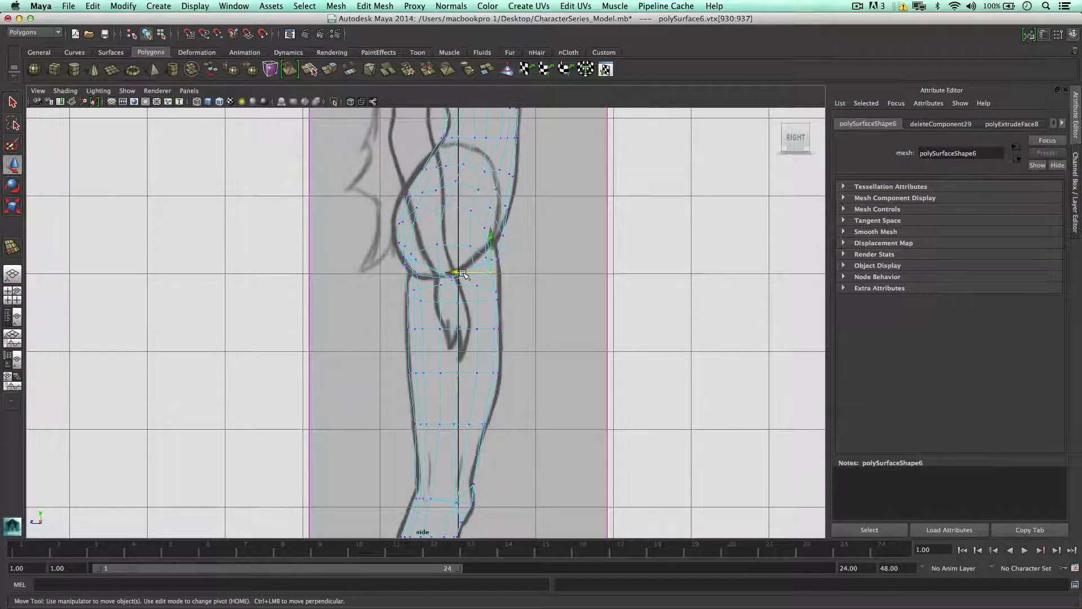
left_click(457, 274)
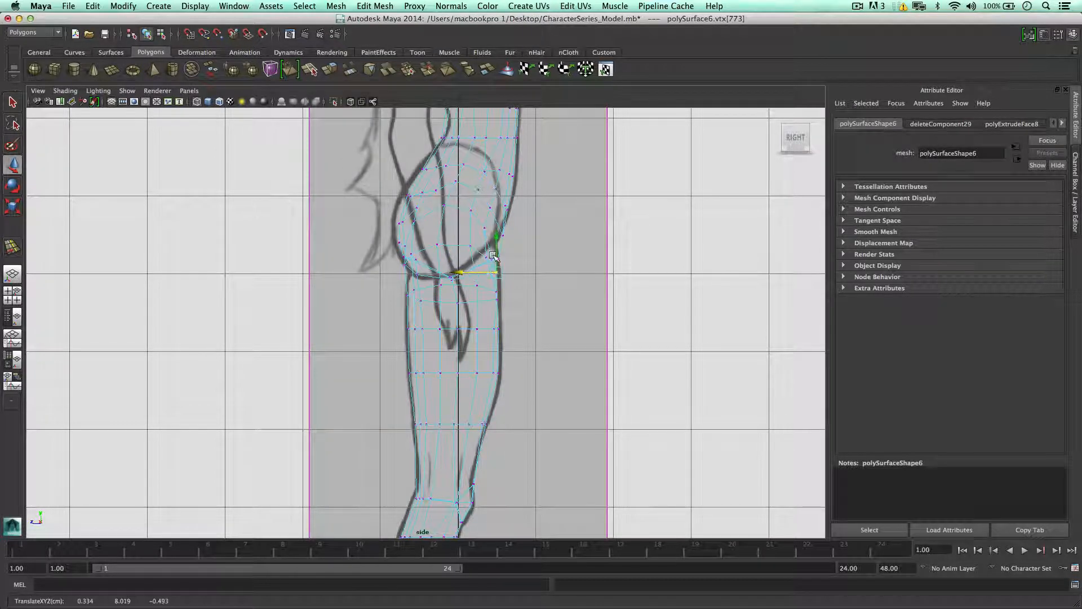
mouse_move(490, 263)
left_mouse_down()
mouse_move(490, 247)
mouse_move(470, 263)
left_mouse_up()
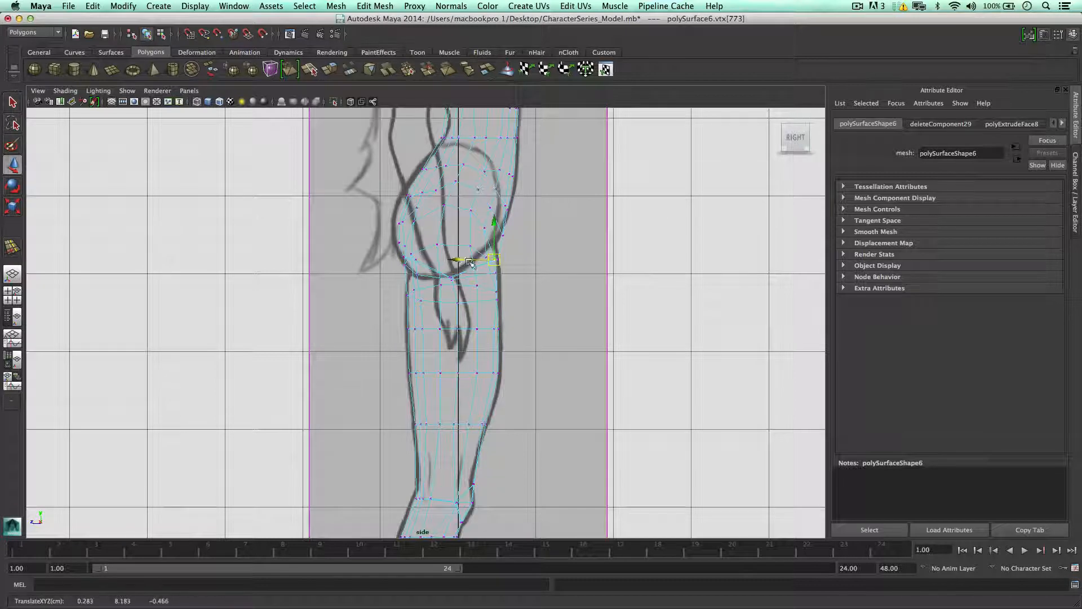
Step: Move the rear vertices of the buttock onto the reference's back contour
left_click(398, 243)
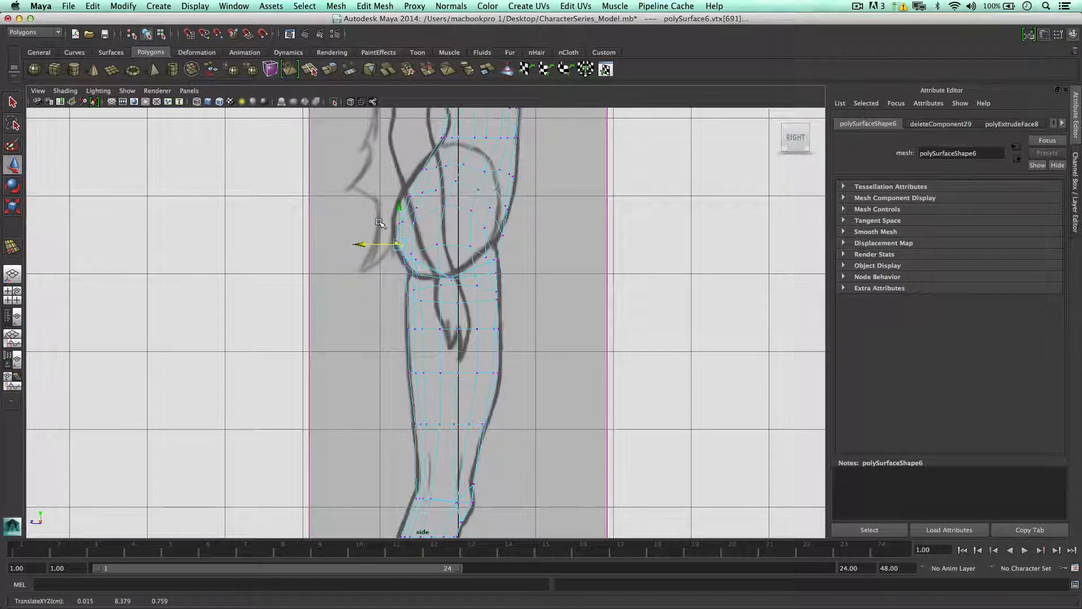
left_click_drag(407, 230, 383, 217)
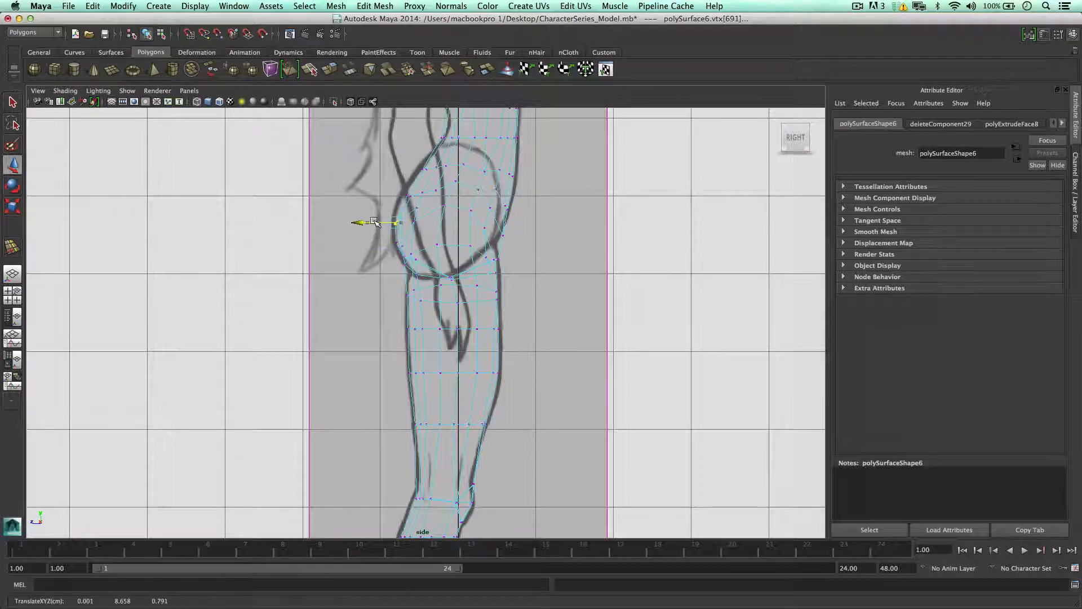
left_click(384, 172)
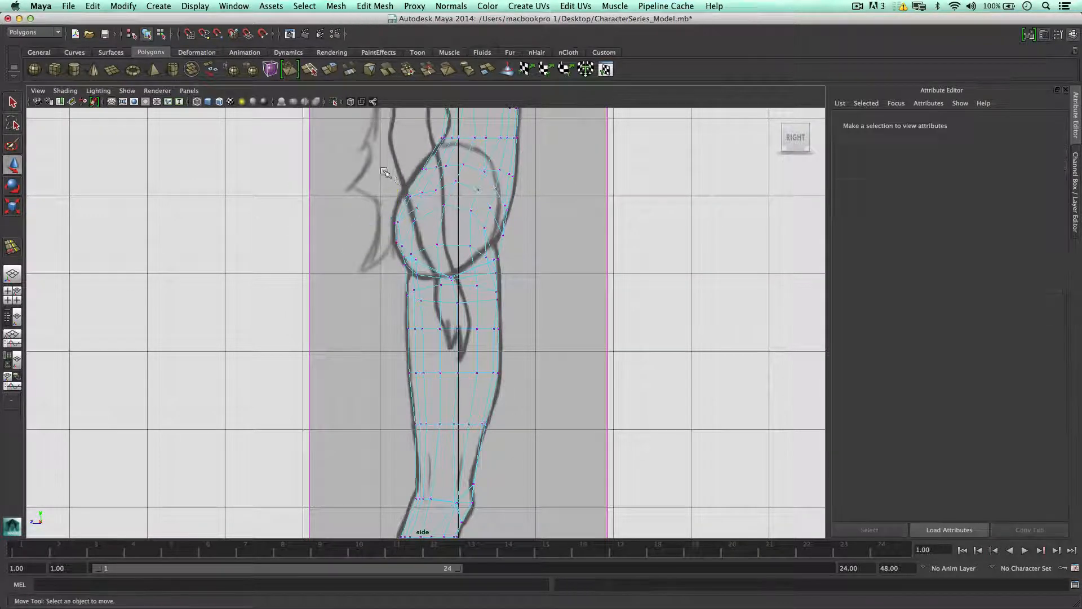
left_click_drag(411, 202, 412, 203)
Step: Switch to a close perspective view of the hips and legs and save the scene
key("space")
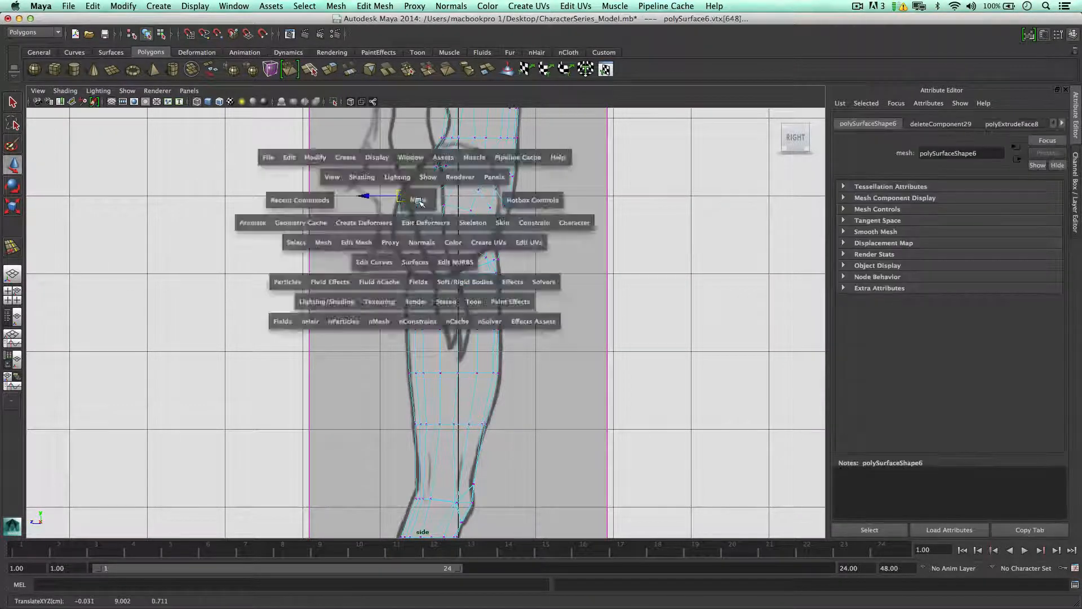
key("space")
left_click_drag(594, 262, 474, 289, "alt")
scroll(475, 289, "up", 5)
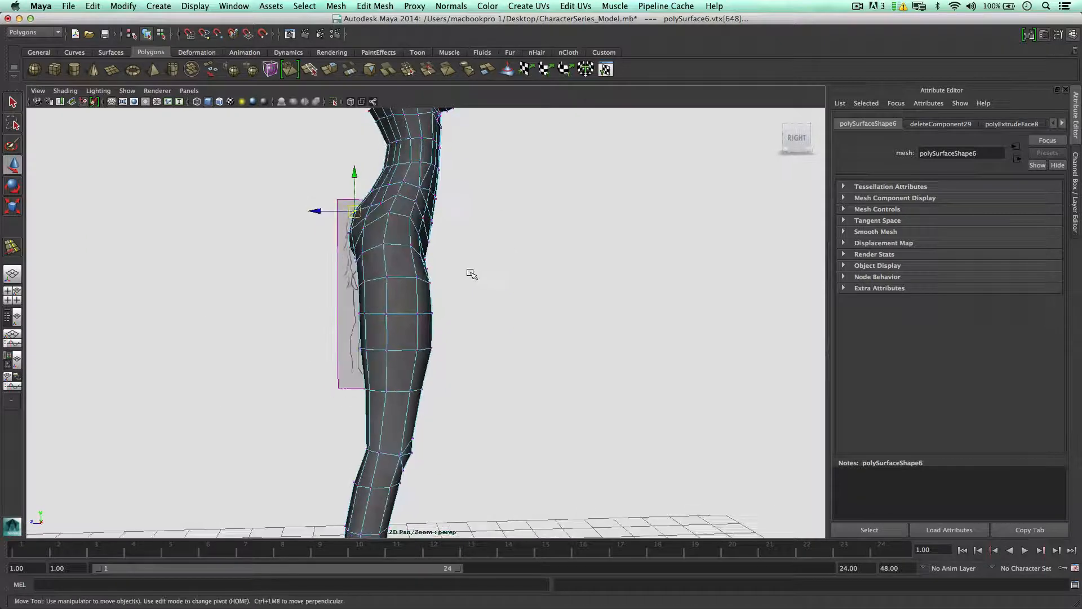
key("ctrl+s")
Step: Split the front hip face with a new edge from the inner hip vertex to the outer hip vertex
left_click_drag(379, 254, 325, 214, "alt")
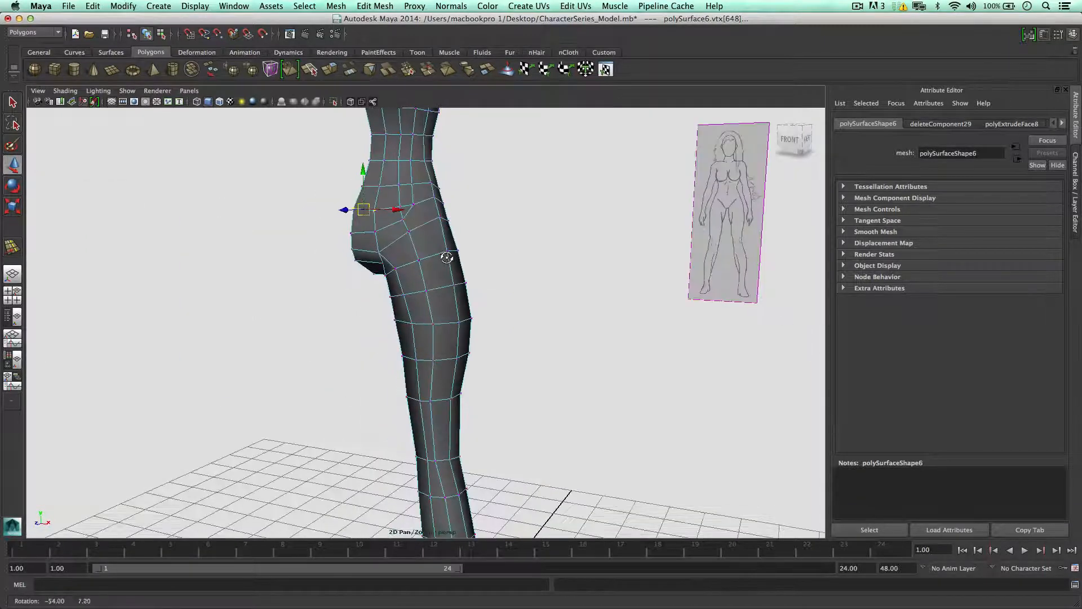
scroll(443, 252, "up", 5)
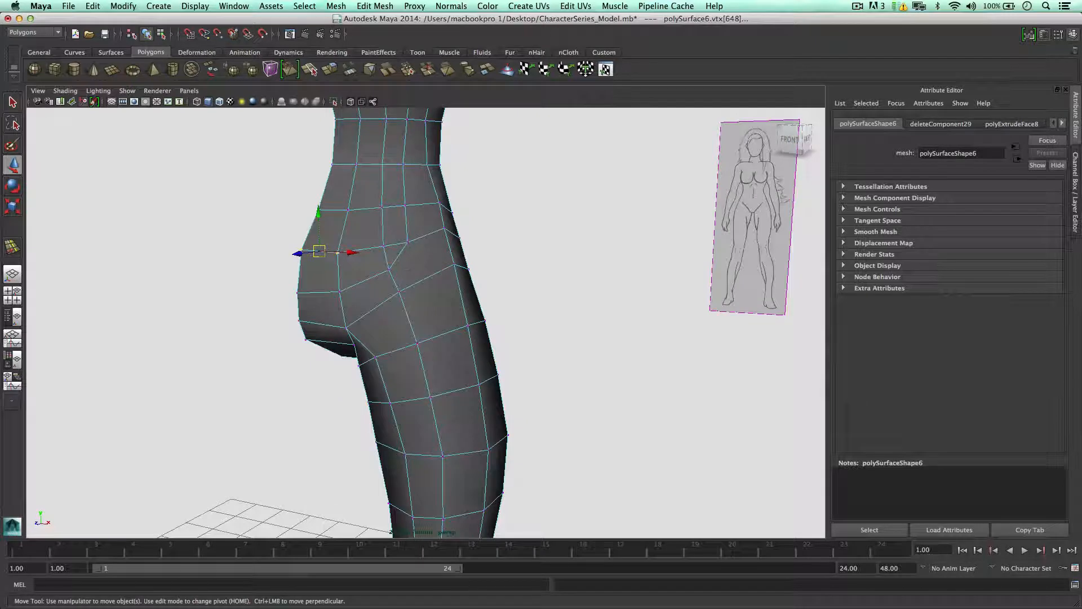
key("y")
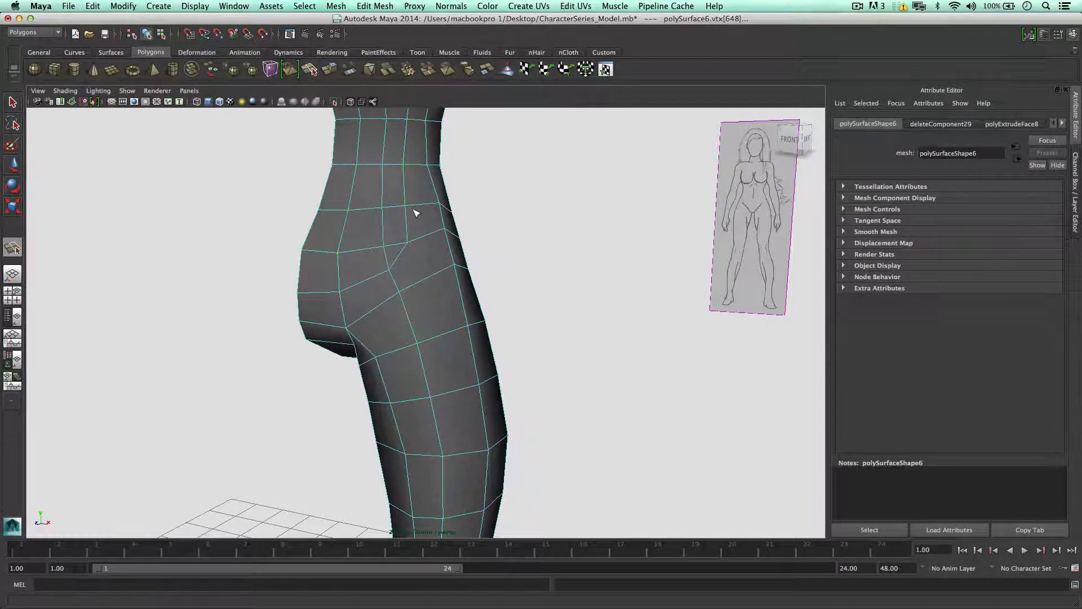
left_click(408, 243)
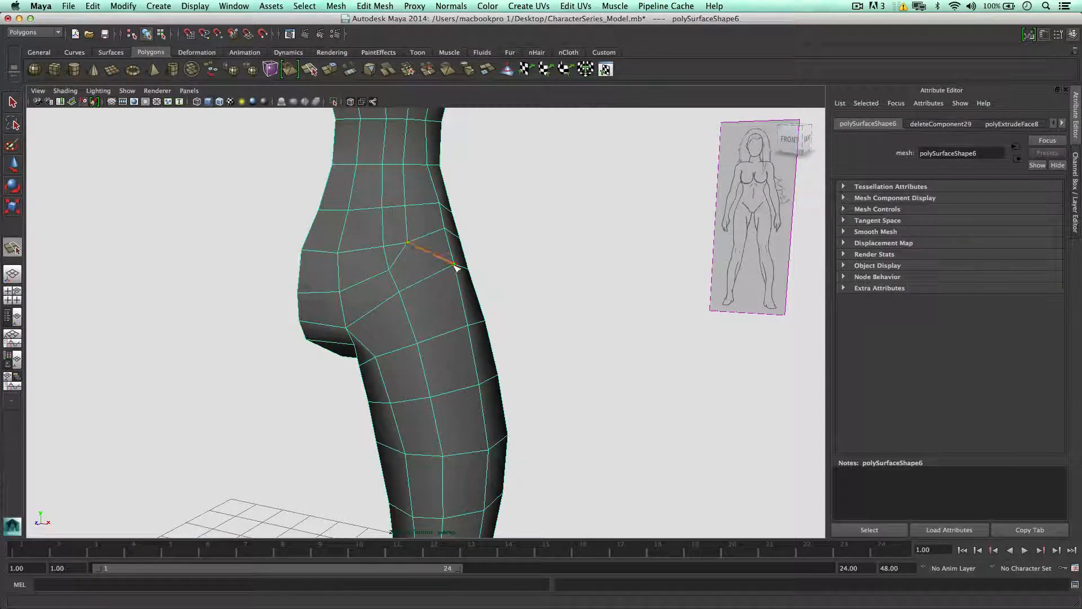
key("w")
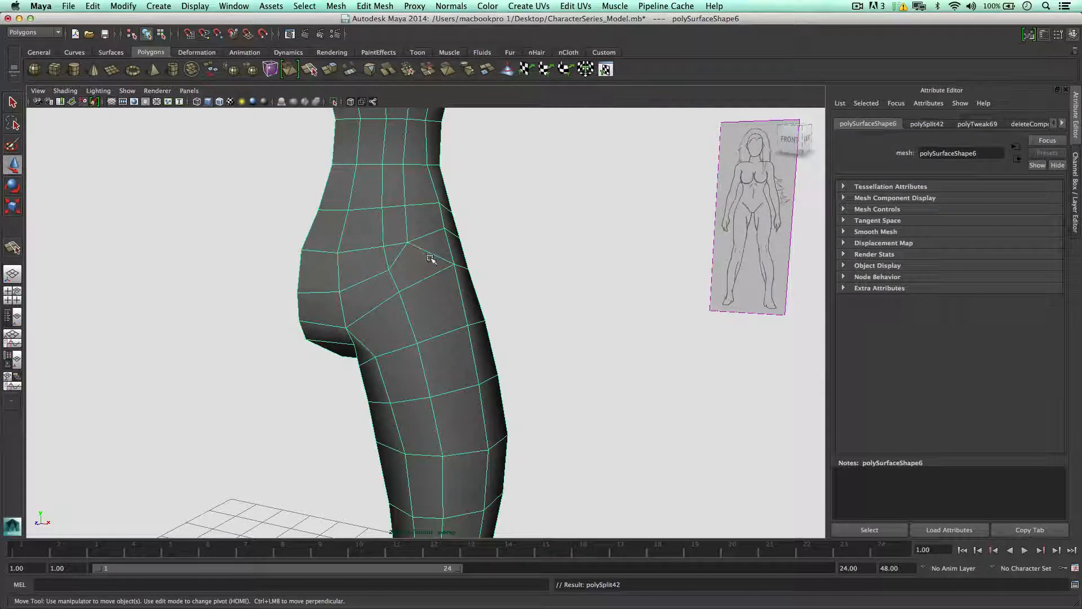
Step: Nudge the front inner-thigh vertex beside the groin slightly upward to refine the leg crease
left_click_drag(456, 274, 489, 265, "alt")
right_click_drag(425, 333, 376, 333)
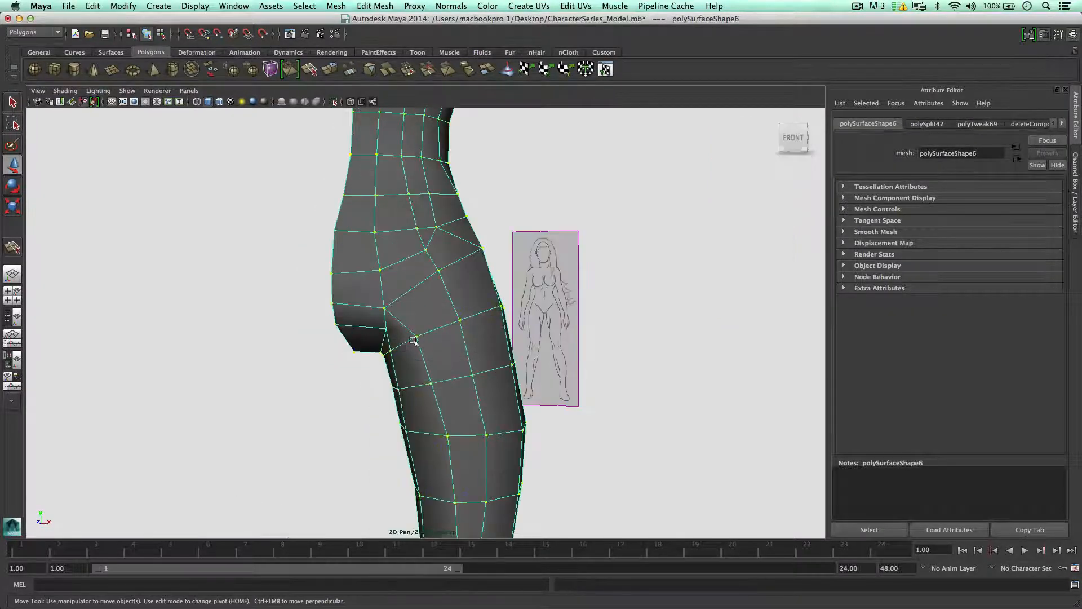
scroll(413, 337, "up", 2)
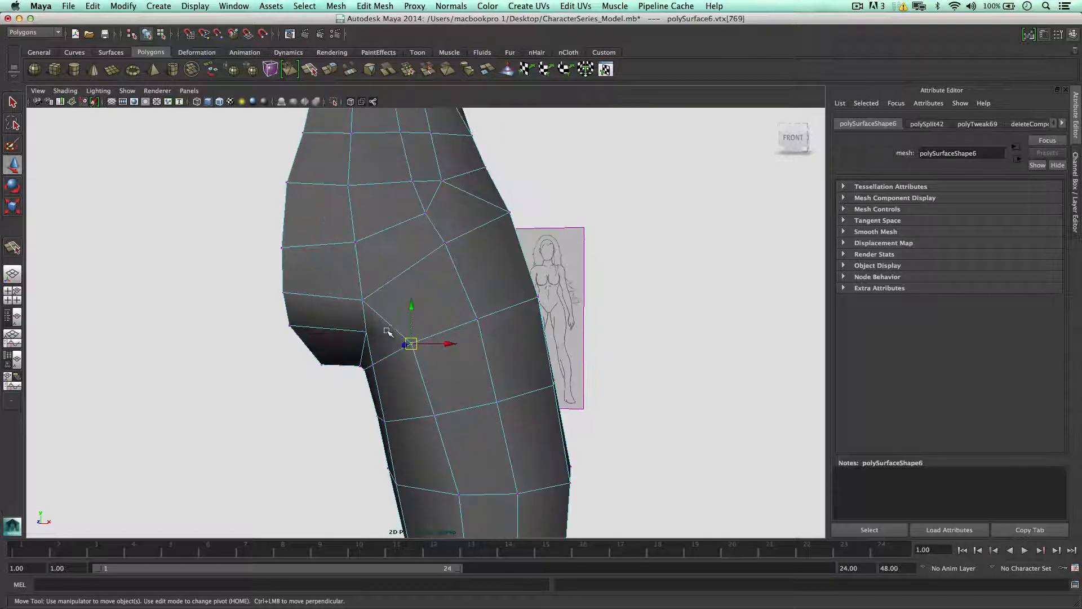
left_click_drag(411, 343, 404, 315)
Step: Split the face beside the groin with a new edge from the inner-thigh vertex to the neighbouring crotch vertex
left_click(310, 70)
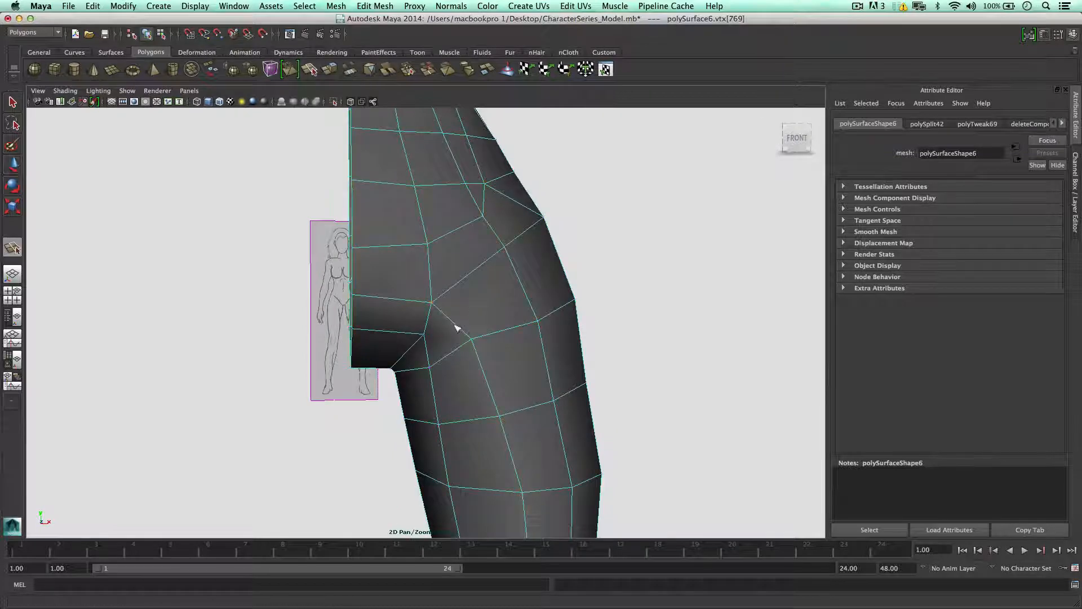
left_click(471, 340)
left_click(426, 336)
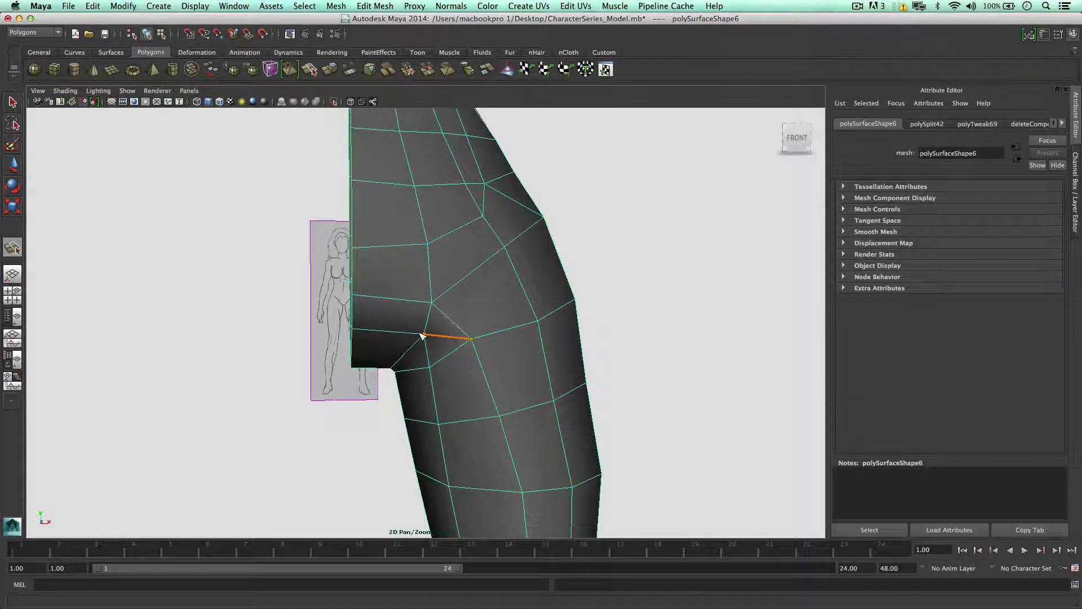
key("w")
left_click_drag(454, 331, 421, 342, "alt")
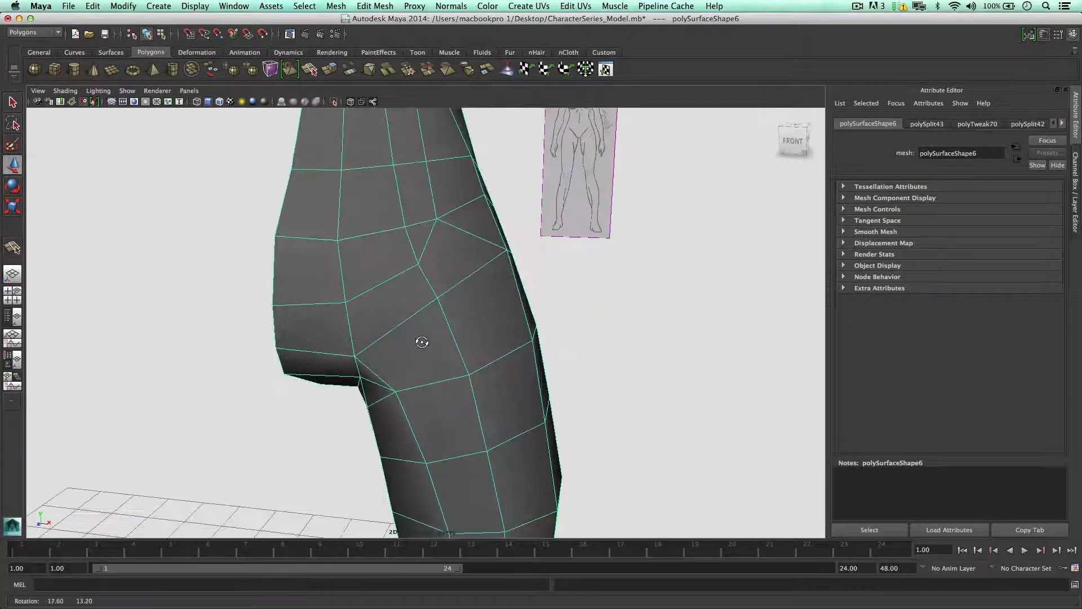
scroll(452, 305, "up", 2)
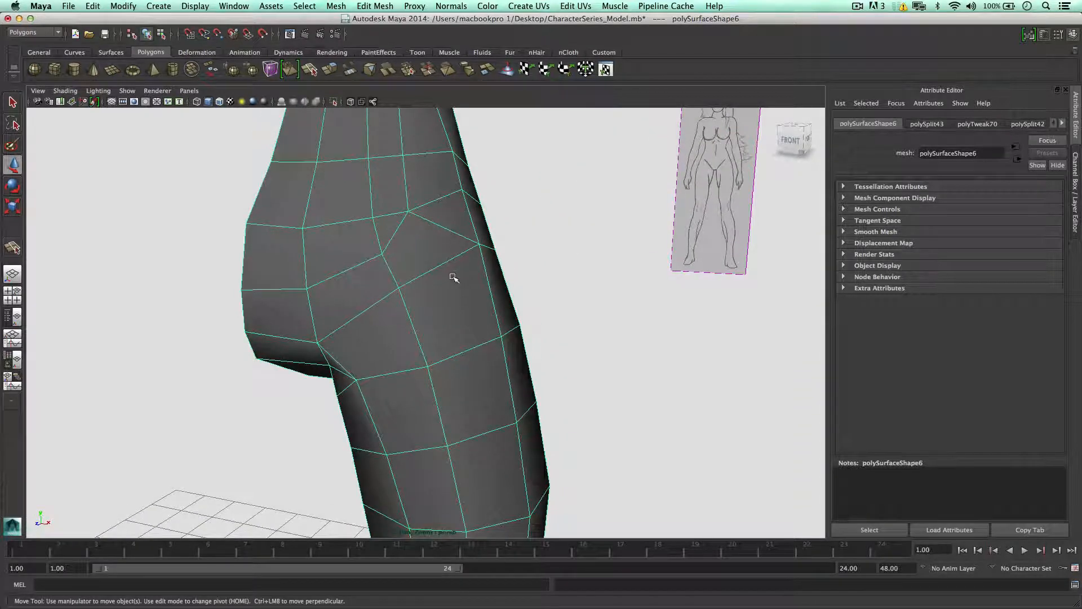
Step: Select the edges ringing the upper thigh below the groin and slide them down along the leg with the Slide Edge tool
mouse_move(454, 277)
left_mouse_down("alt")
mouse_move(280, 292)
mouse_move(437, 282)
left_mouse_up("alt")
right_click_drag(423, 308, 426, 275)
left_click(383, 324)
left_click_drag(384, 324, 360, 321, "alt")
left_click(432, 312, "shift")
left_click_drag(454, 313, 271, 302, "alt")
left_click(355, 315, "shift")
left_click(393, 326, "shift")
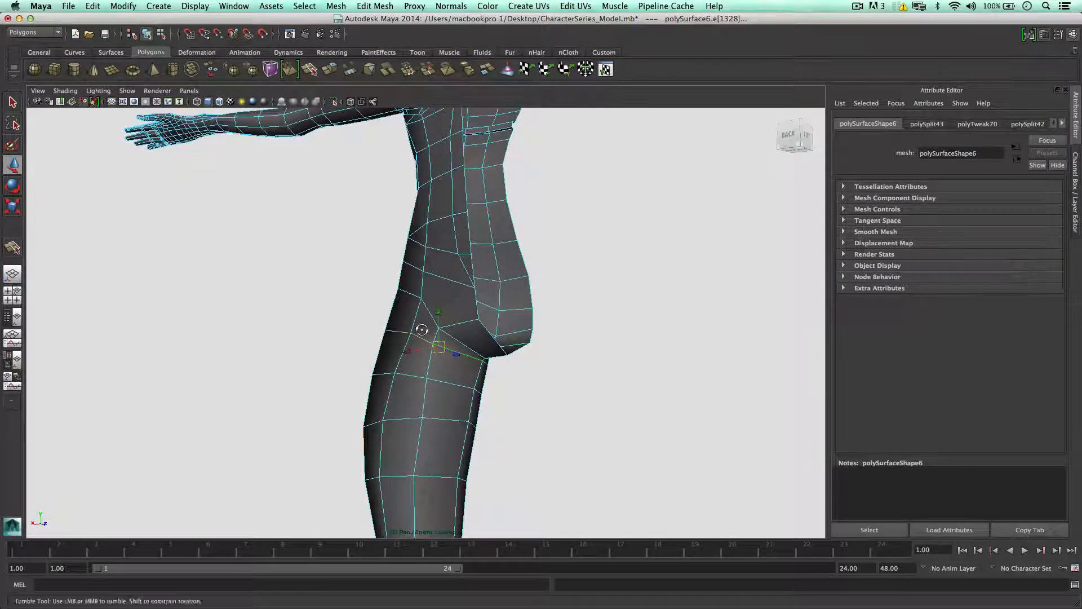
left_click_drag(428, 321, 456, 332, "alt")
left_click_drag(535, 342, 507, 326, "alt")
right_click_drag(502, 328, 507, 404, "shift")
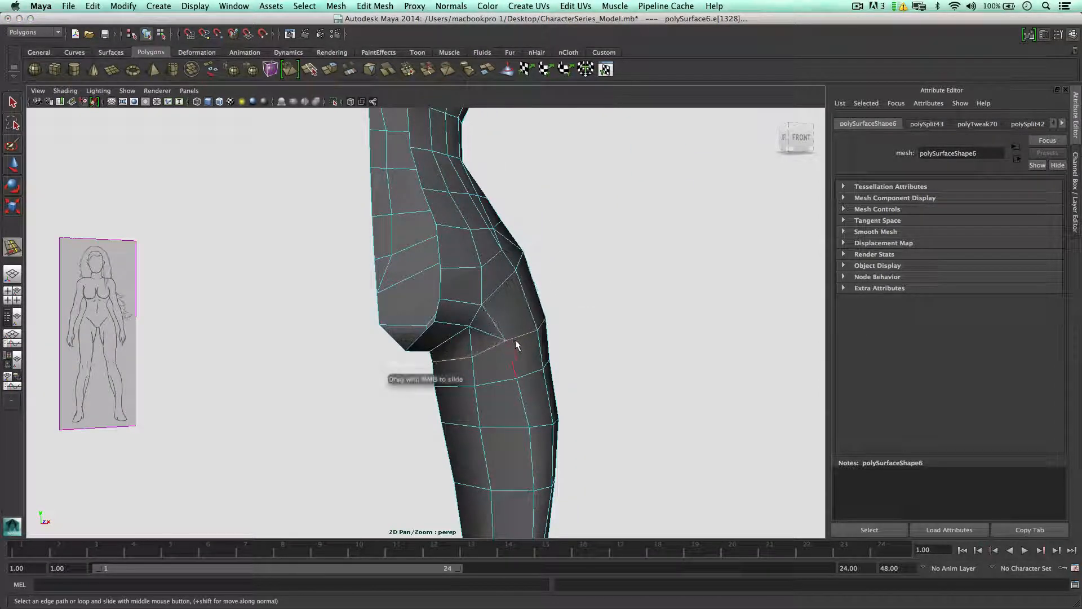
left_click_drag(518, 319, 451, 310, "alt")
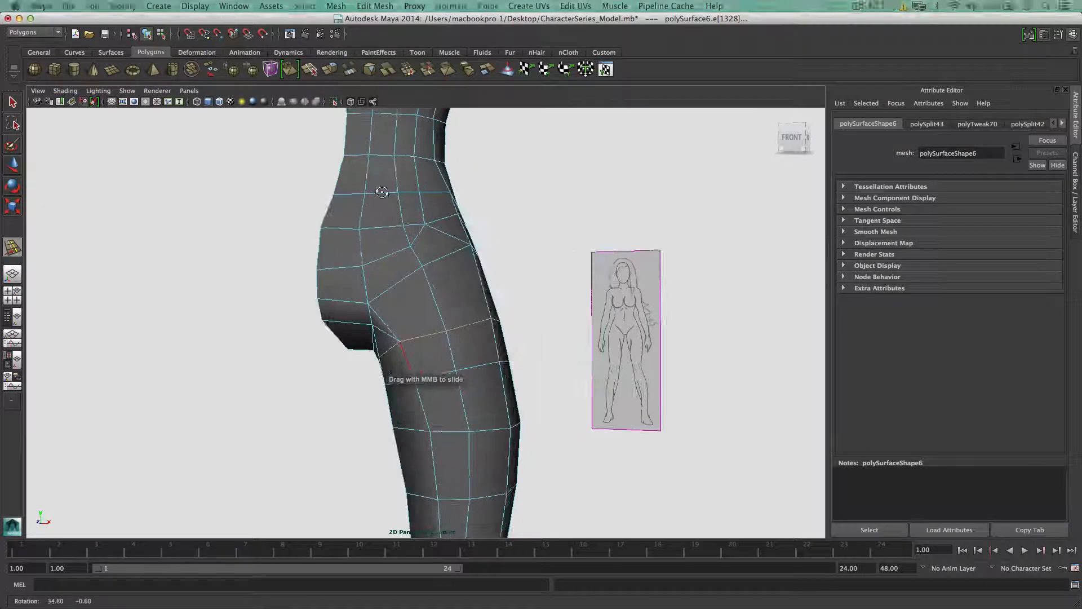
Step: Insert an edge loop around the upper thigh between the hip crease and the edge ring just below it
left_click(398, 5)
left_click(407, 139)
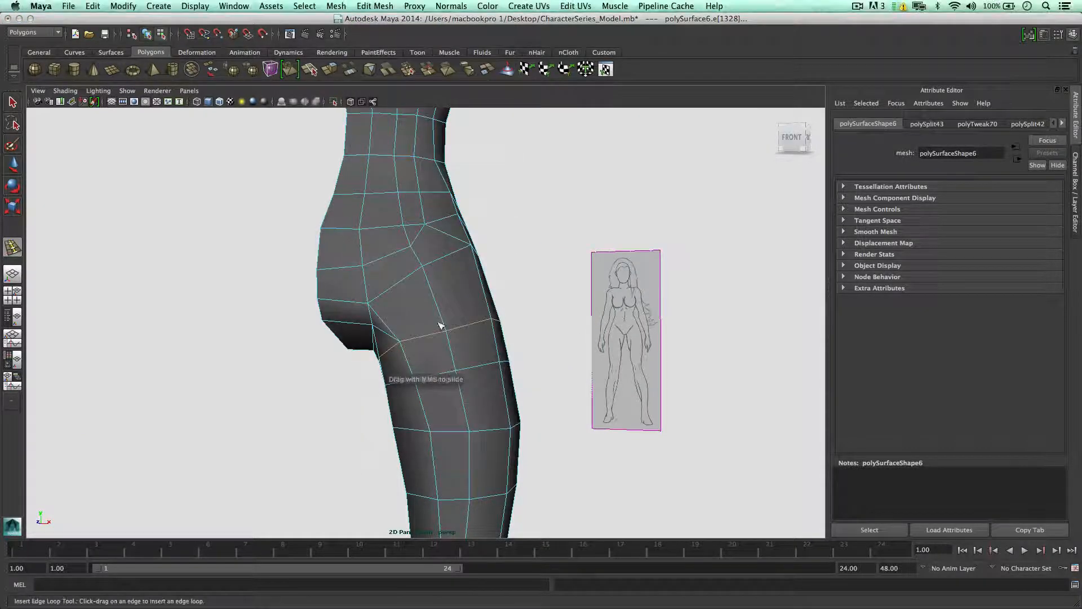
mouse_move(438, 299)
left_mouse_down()
mouse_move(420, 295)
mouse_move(437, 293)
mouse_move(431, 284)
left_mouse_up()
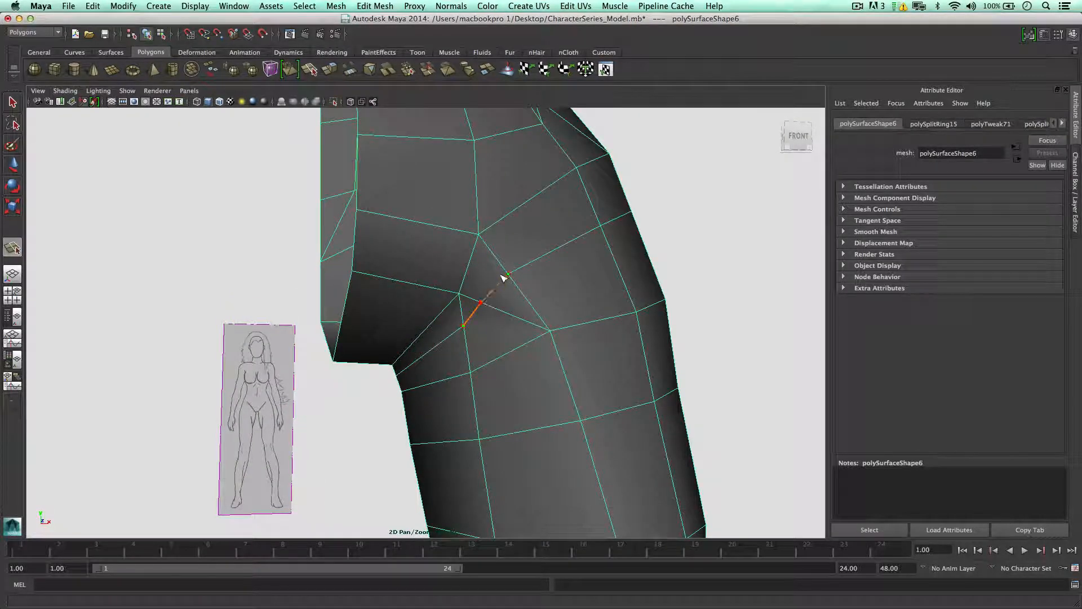
Step: Split the faces beside the groin, connecting the new loop's front vertex to the loop's inner-thigh vertex and to the groin vertex
key("w")
mouse_move(502, 278)
left_mouse_down("alt")
mouse_move(529, 294)
mouse_move(498, 289)
left_mouse_up("alt")
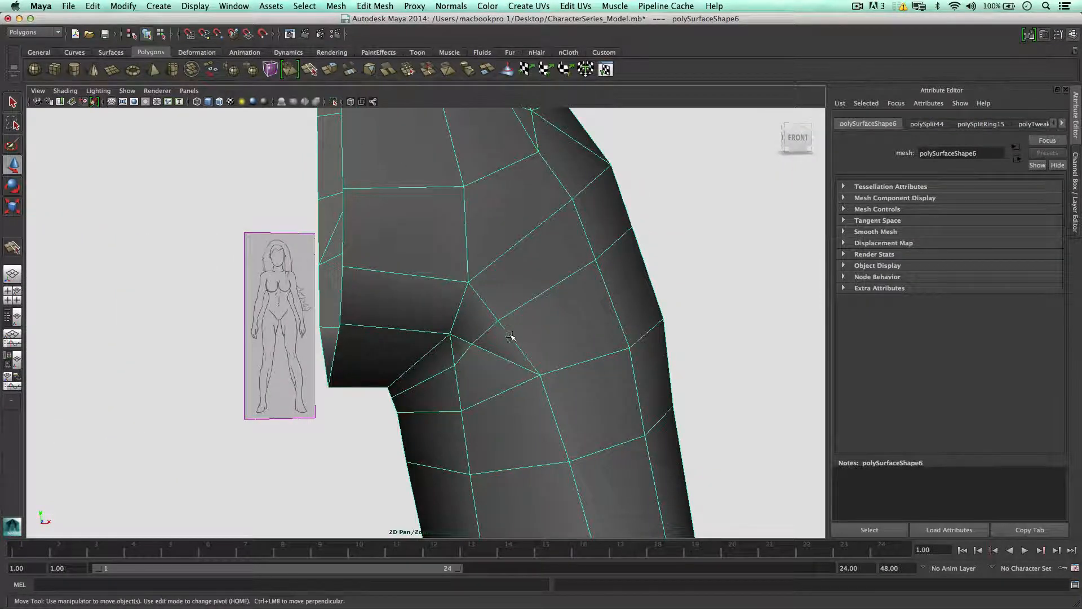
key("y")
left_click_drag(493, 326, 498, 322)
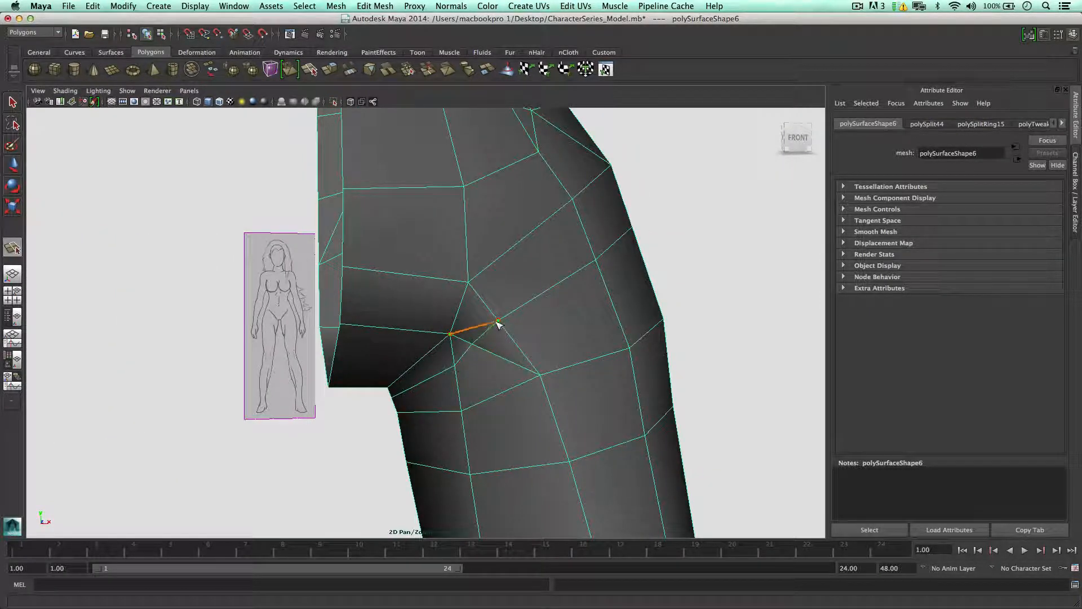
key("w")
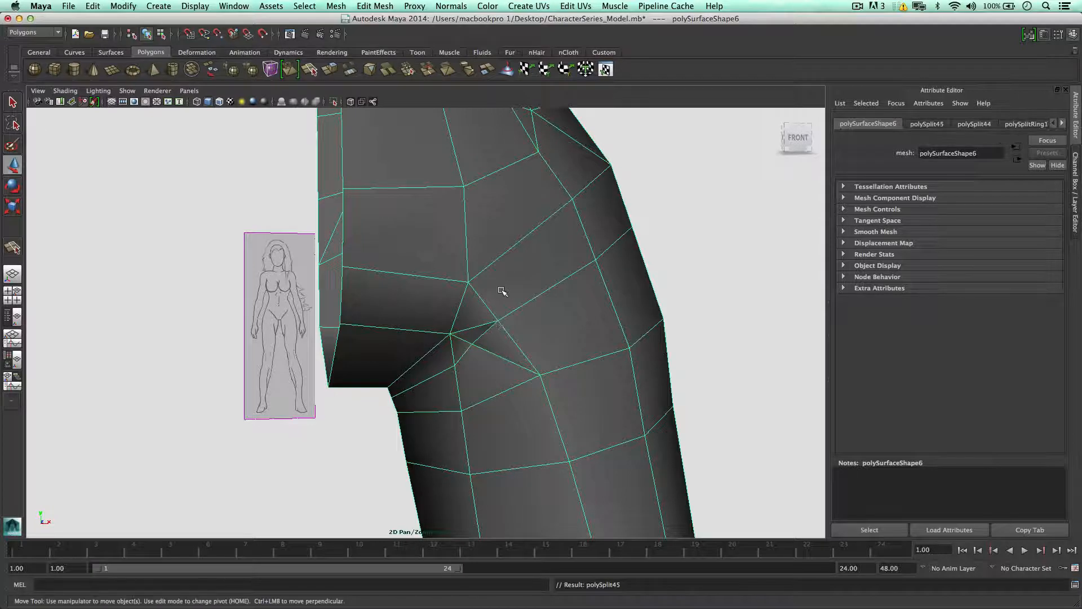
Step: Delete the diagonal edge running from the groin vertex to the front-thigh vertex below the new loop
right_click_drag(495, 290, 497, 265)
left_click(461, 341)
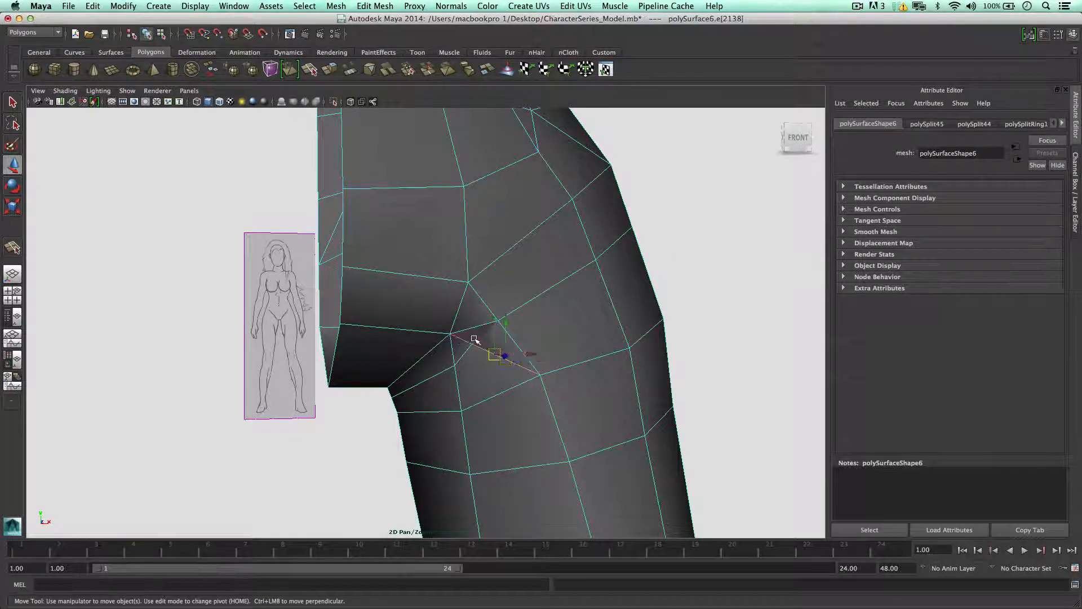
left_click(478, 339)
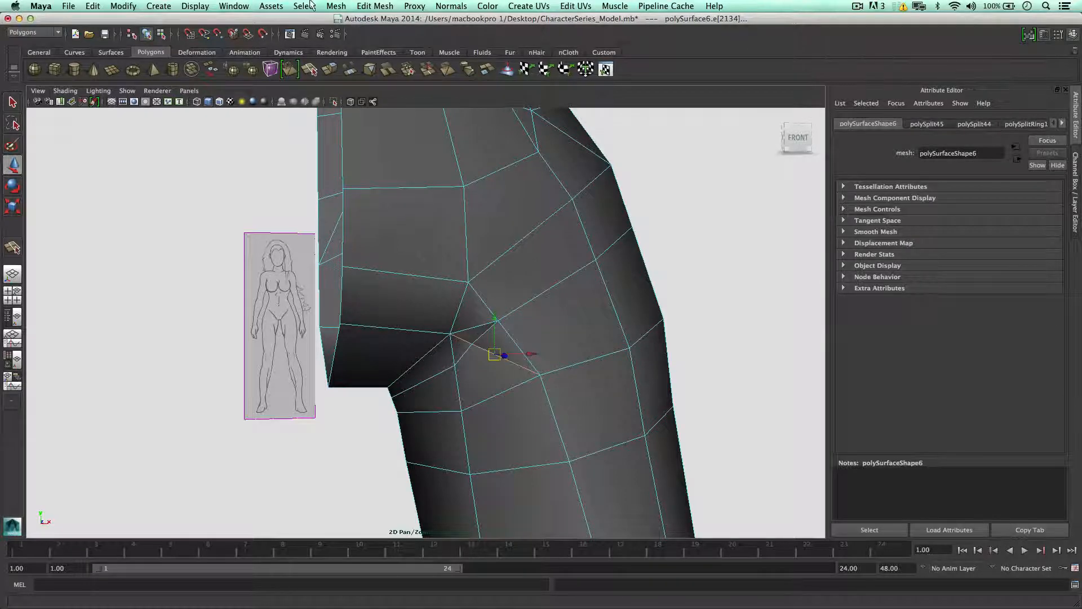
left_click(375, 6)
left_click(445, 355)
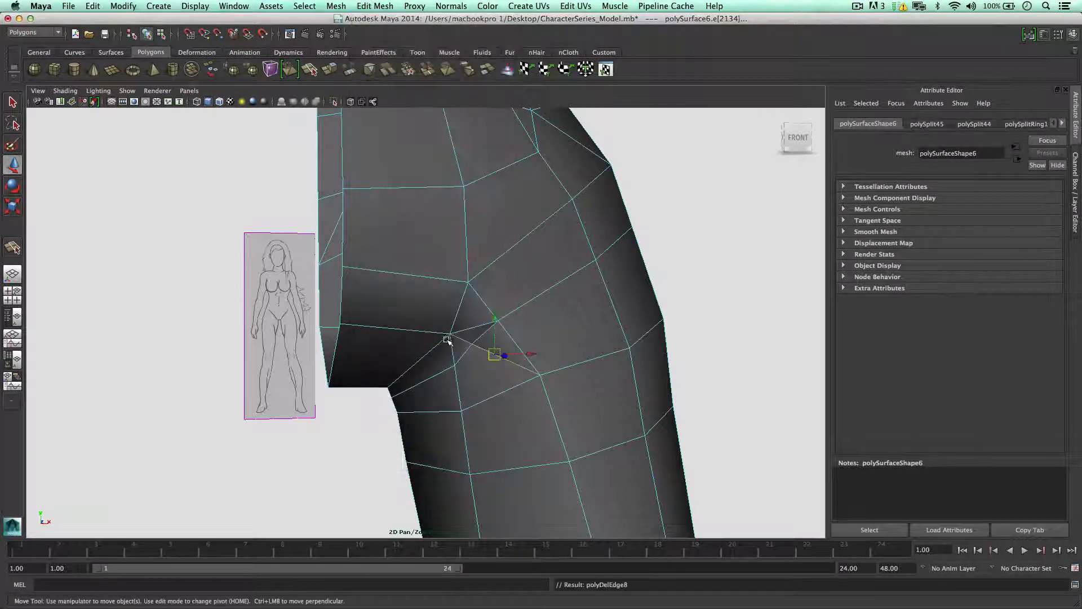
Step: Move the new loop's front vertex beside the groin slightly inward toward the crotch
mouse_move(476, 336)
left_mouse_down("alt")
mouse_move(485, 336)
mouse_move(468, 334)
left_mouse_up("alt")
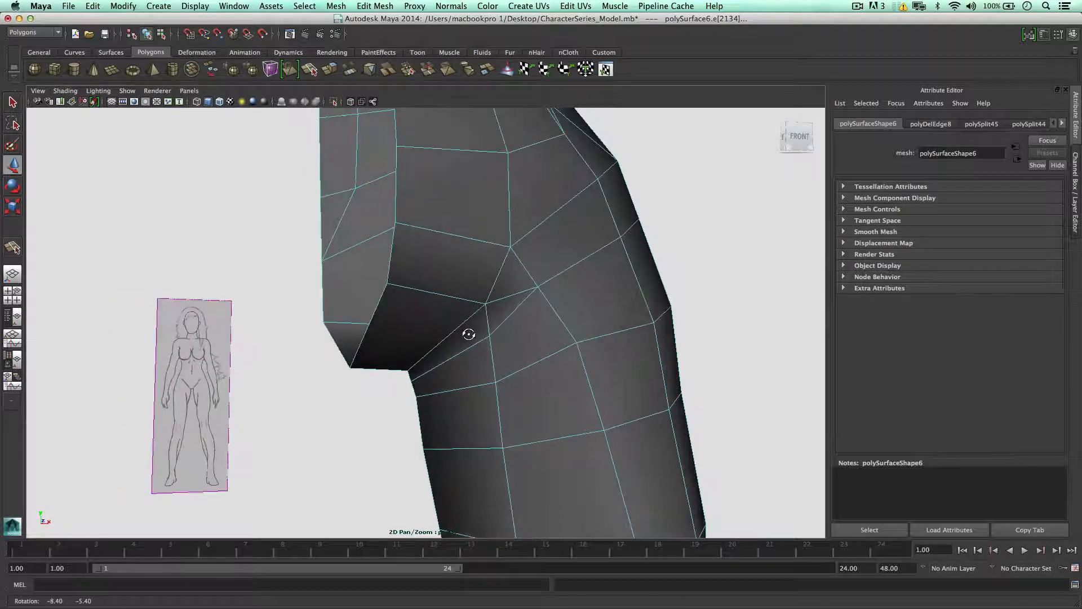
left_click(469, 334)
left_click_drag(550, 322, 500, 329, "alt")
right_click_drag(499, 329, 465, 322)
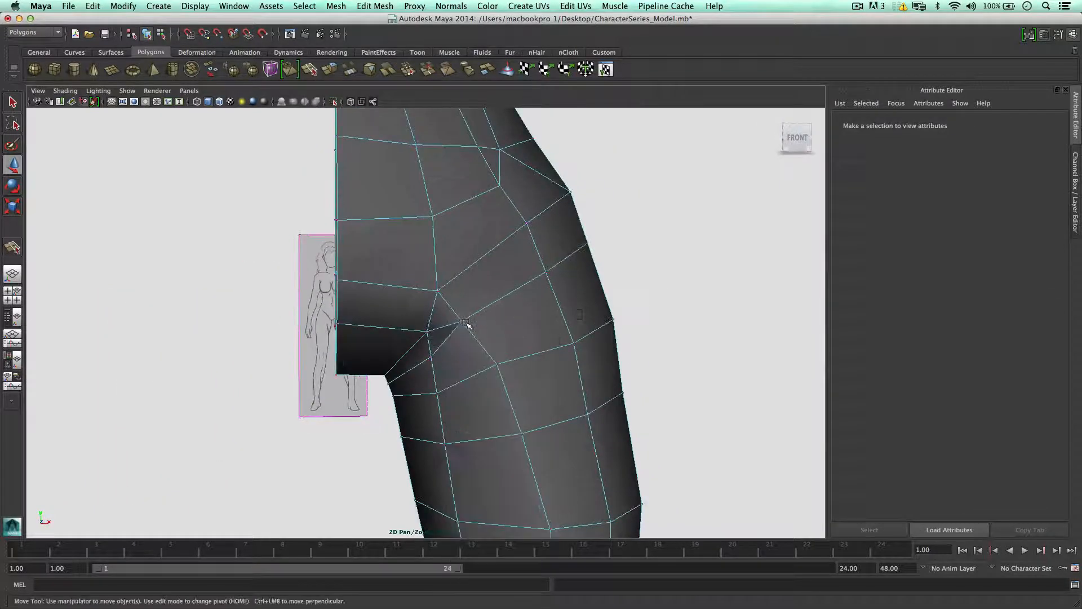
mouse_move(465, 324)
left_mouse_down()
mouse_move(510, 317)
mouse_move(466, 310)
mouse_move(457, 321)
mouse_move(470, 329)
mouse_move(466, 316)
mouse_move(451, 324)
left_mouse_up()
Step: Lower the new loop's middle front-thigh vertex and the neighbouring outer-thigh vertex to even out the spacing
left_click(385, 338)
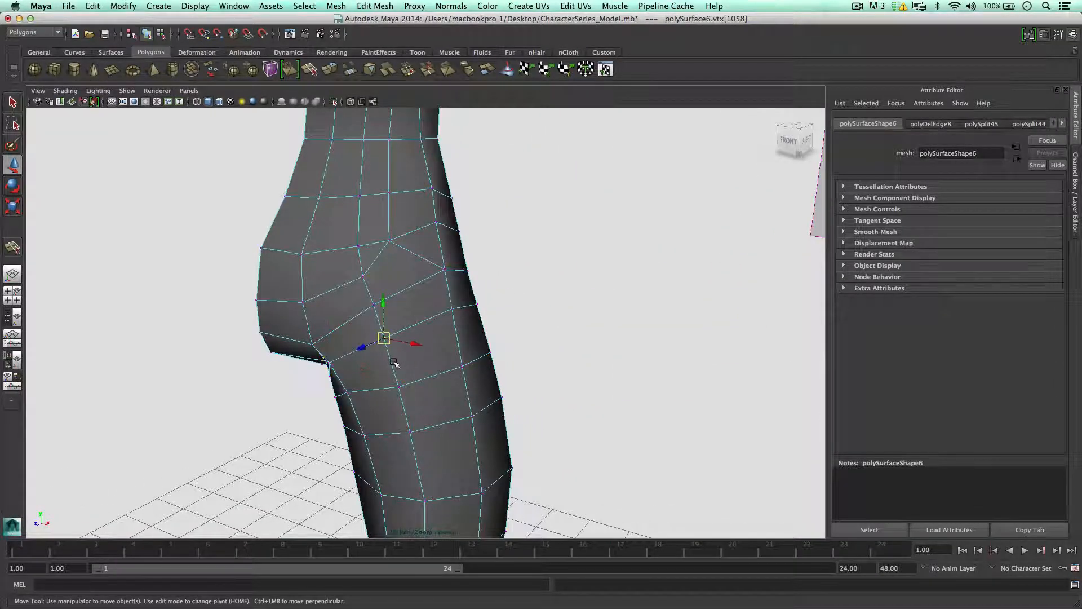
left_click_drag(385, 340, 442, 345, "alt")
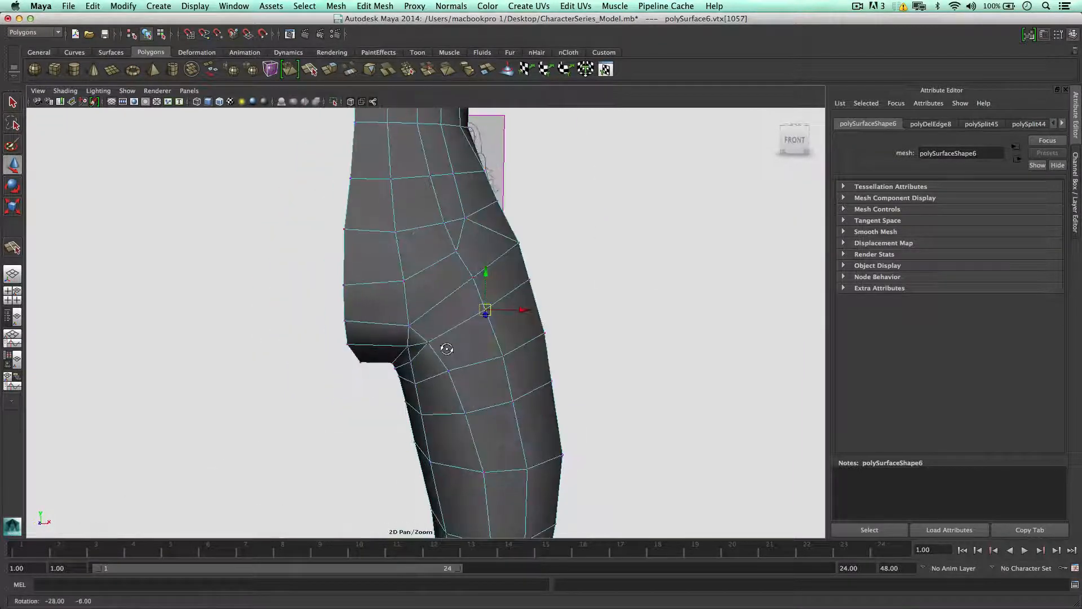
middle_click_drag(495, 337, 494, 329)
left_click_drag(494, 330, 466, 330, "alt")
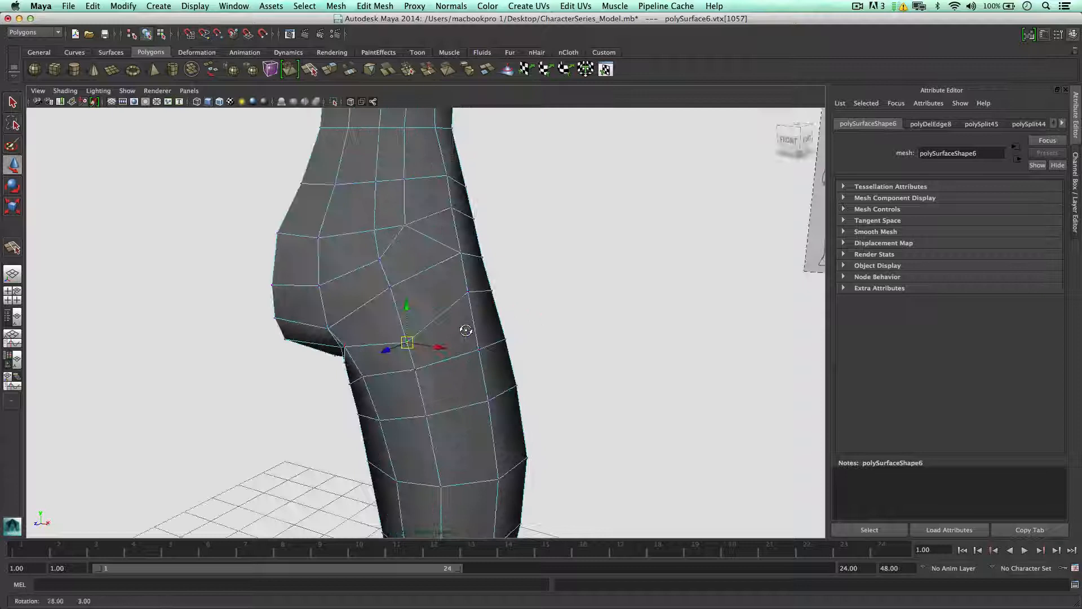
left_click(467, 293)
mouse_move(476, 326)
middle_mouse_down()
mouse_move(476, 309)
mouse_move(474, 320)
middle_mouse_up()
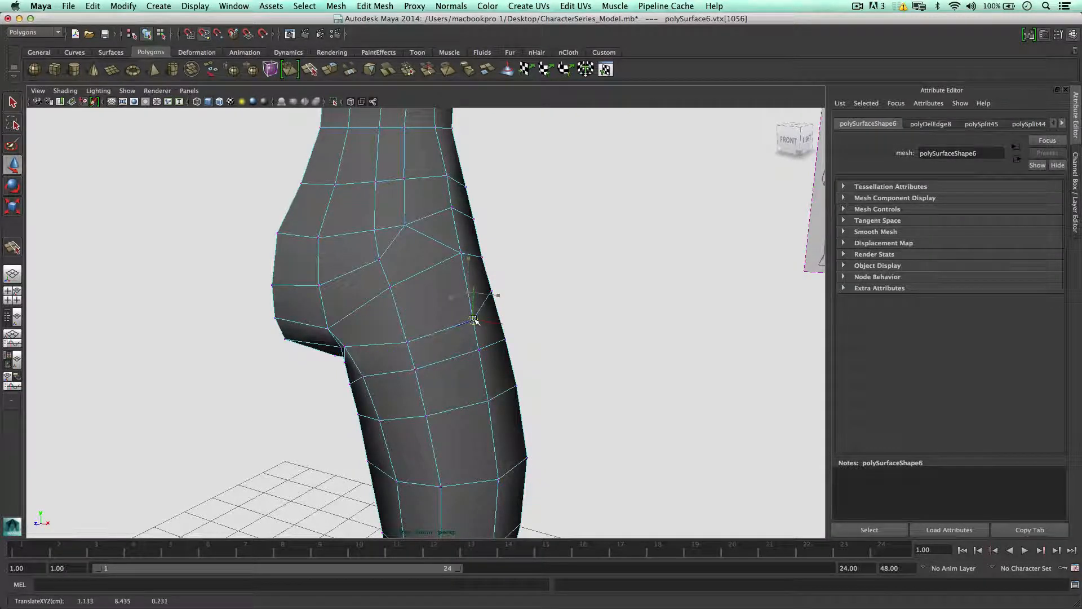
Step: Lower the outer hip vertex of the leg crease and pull the vertex above it down and outward along the hip
left_click(461, 254)
mouse_move(461, 255)
middle_mouse_down()
mouse_move(466, 274)
mouse_move(454, 266)
middle_mouse_up()
left_click(407, 225)
left_click(408, 226)
middle_click_drag(408, 226, 427, 240)
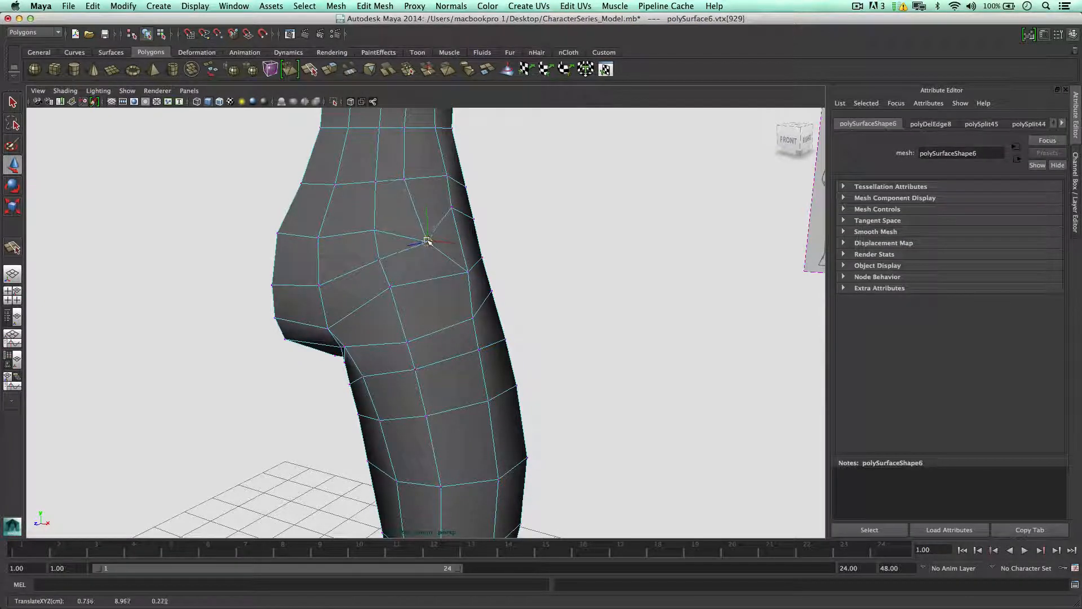
Step: Raise the lower-belly row of vertices from the front of the hip to the body's center line
left_click(374, 230)
right_click_drag(384, 201, 387, 210, "alt")
middle_click_drag(351, 124, 436, 214, "alt")
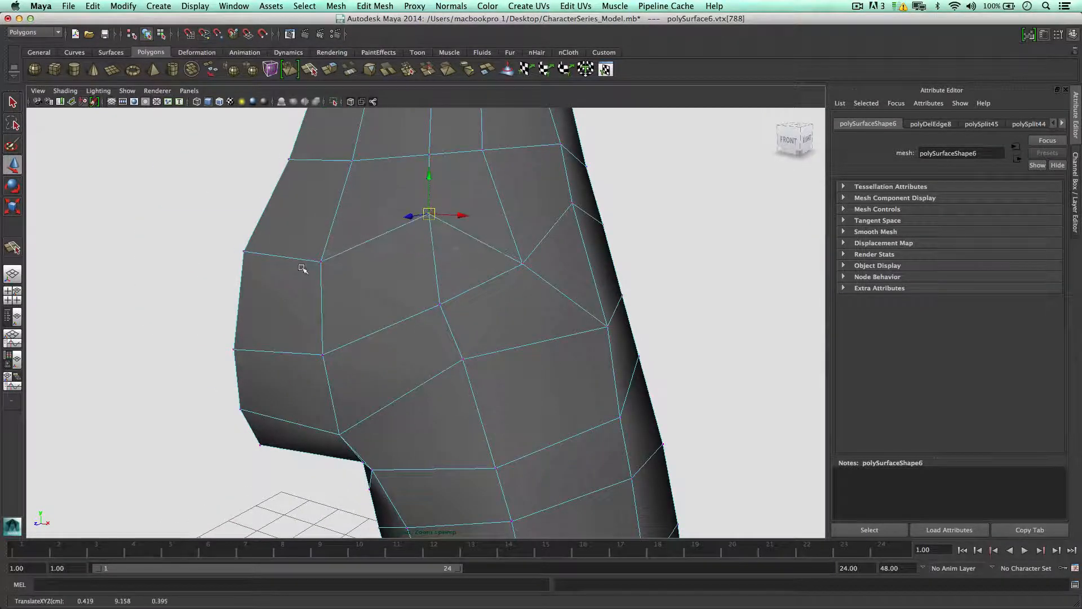
left_click(319, 262)
middle_click_drag(342, 195, 340, 213)
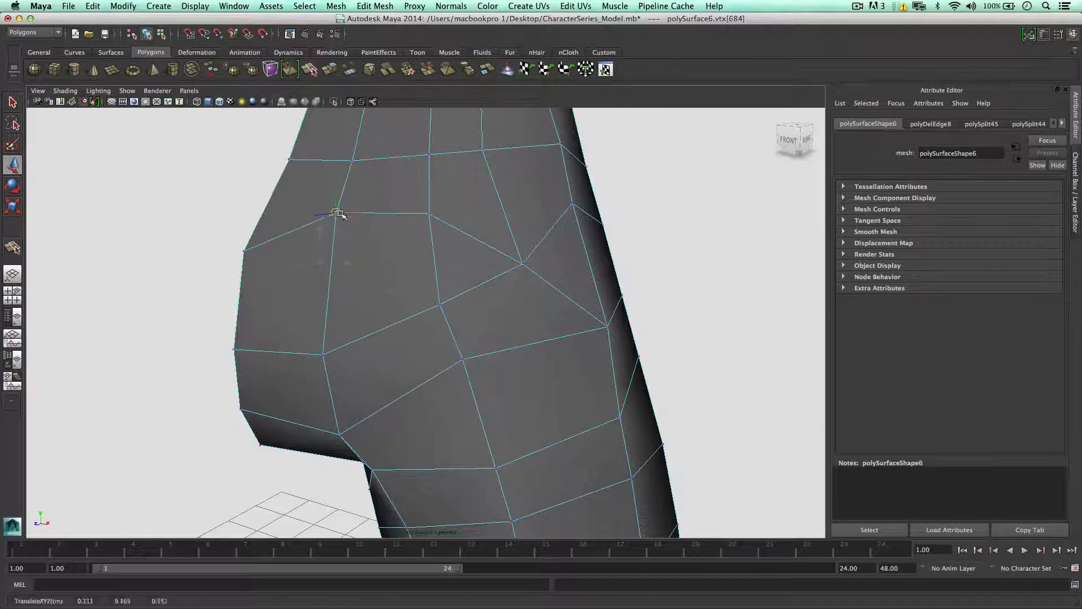
left_click(244, 252)
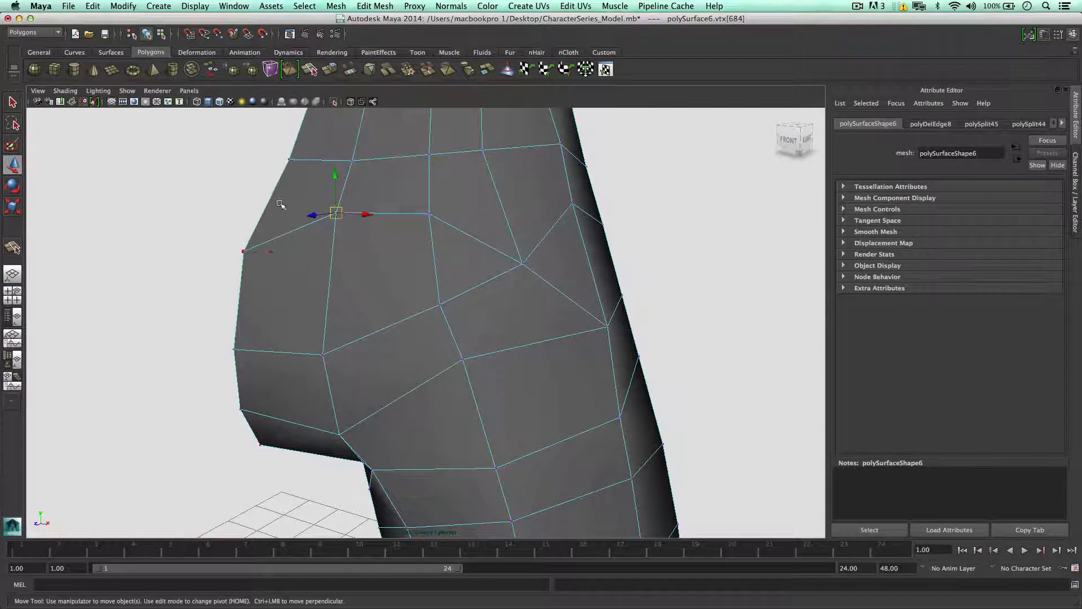
middle_click_drag(276, 186, 267, 219)
Step: Lower the two middle vertices on the front of the hip, one on each crease row, to even out the faces
left_click(483, 299)
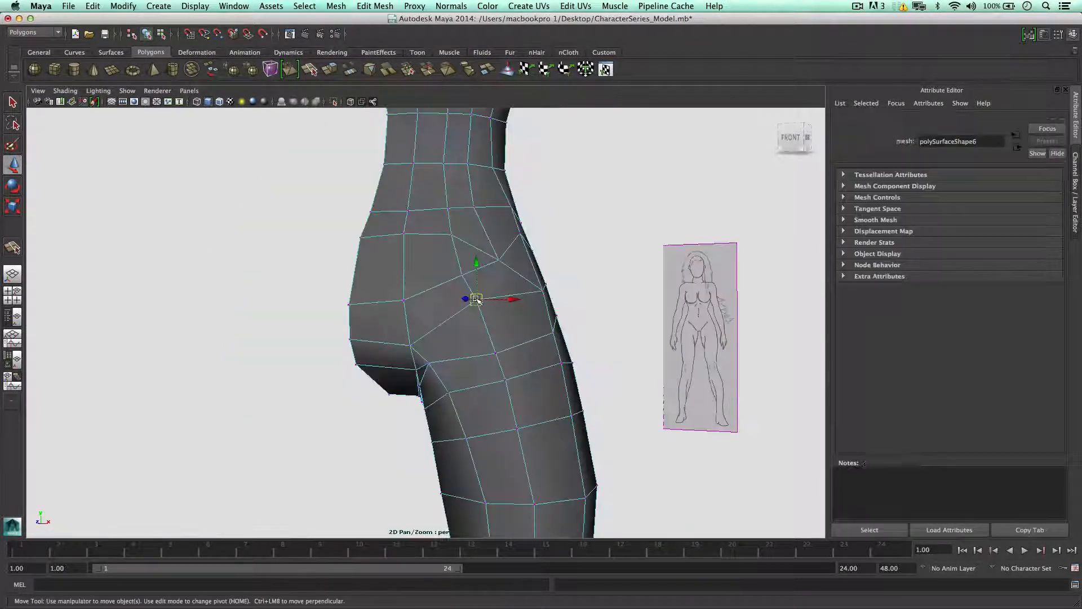
left_click_drag(453, 310, 465, 312, "alt")
middle_click_drag(495, 310, 500, 316)
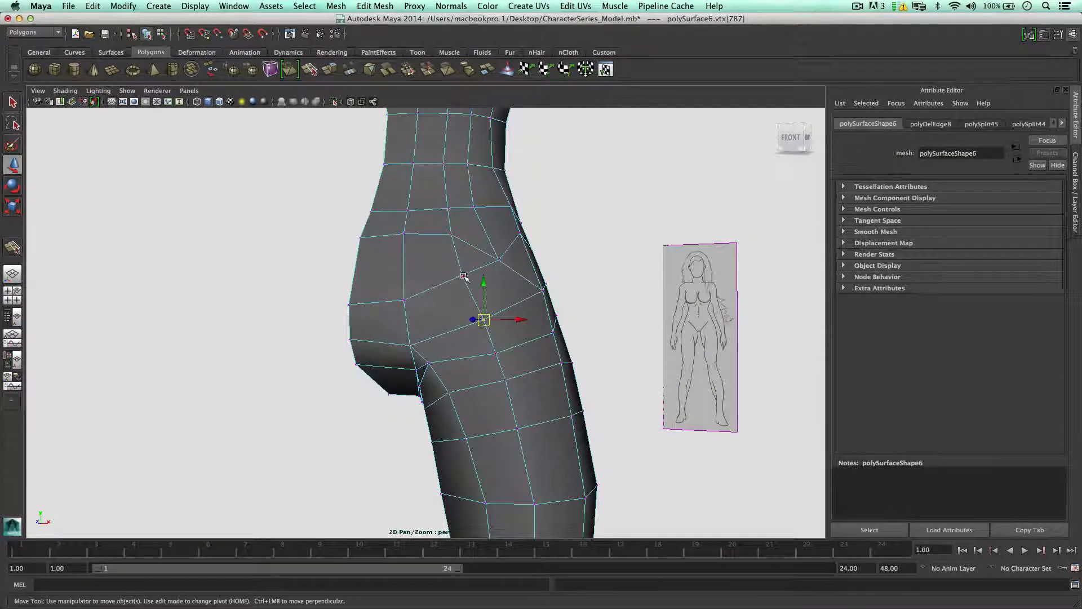
left_click_drag(462, 273, 469, 289)
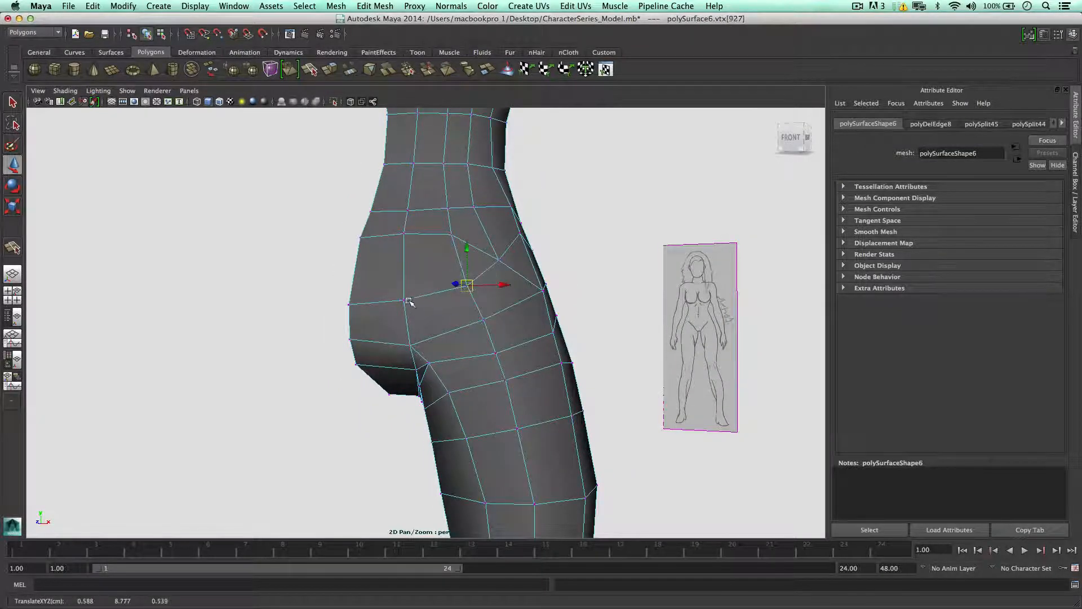
Step: Cut a new edge line across the pelvis from the front center line, around the outer hip, to the back center line
left_click_drag(388, 241, 351, 305, "alt")
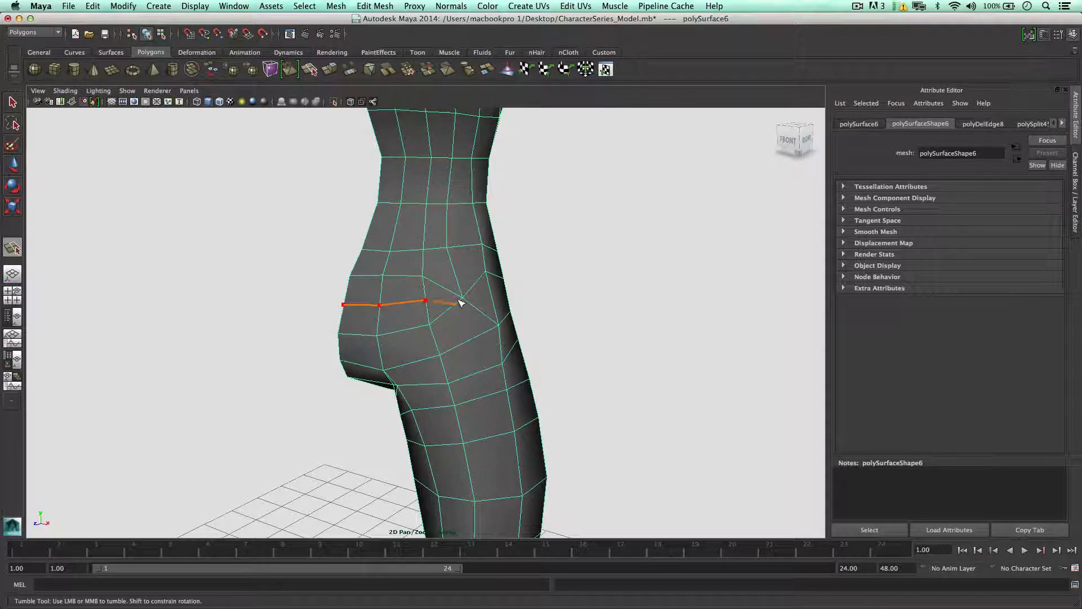
left_click_drag(494, 300, 383, 315, "alt")
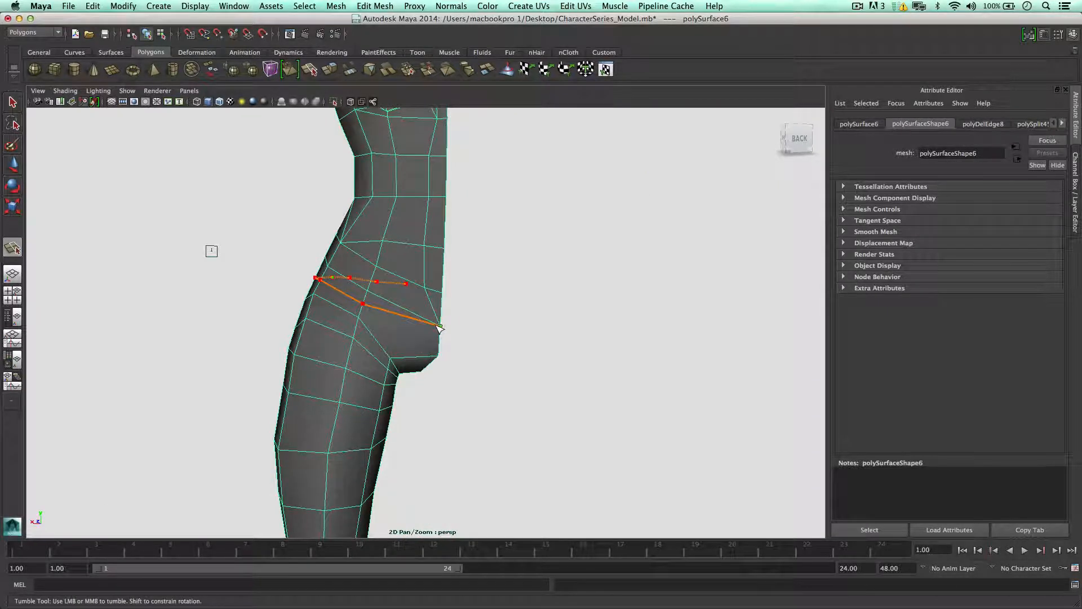
key("w")
Step: Reposition the new cut's middle vertex on the back of the hip
scroll(385, 312, "up", 3)
right_click_drag(372, 305, 338, 297)
left_click(337, 297)
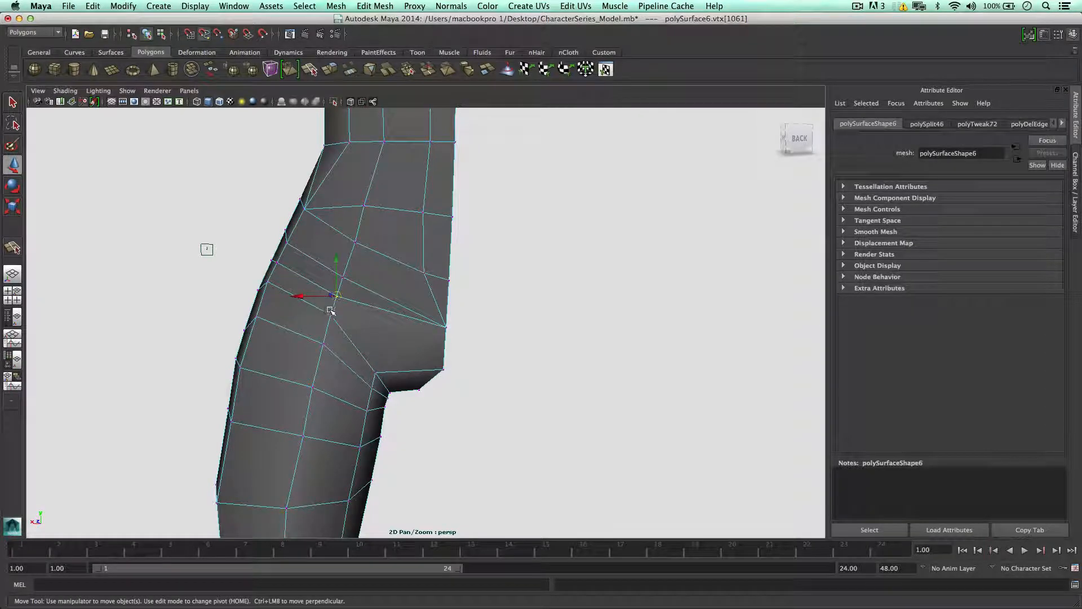
left_click_drag(336, 294, 420, 221)
Step: Move the vertex row above the new front pelvis cut up toward the waist, through to the center-line vertex
scroll(425, 306, "up", 5)
left_click(423, 305)
left_click(375, 241)
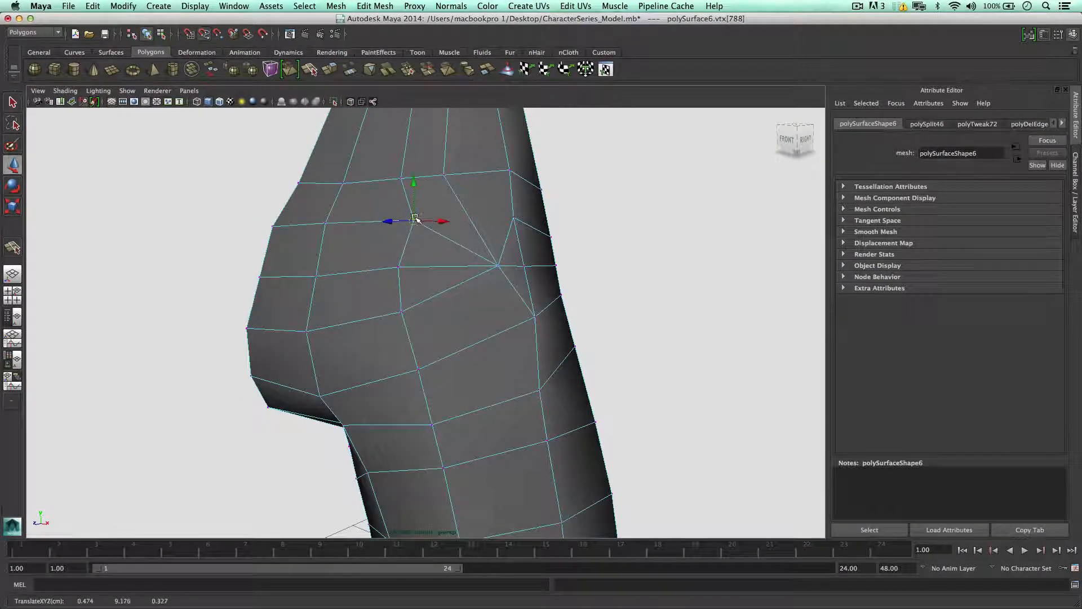
left_click_drag(325, 224, 334, 210)
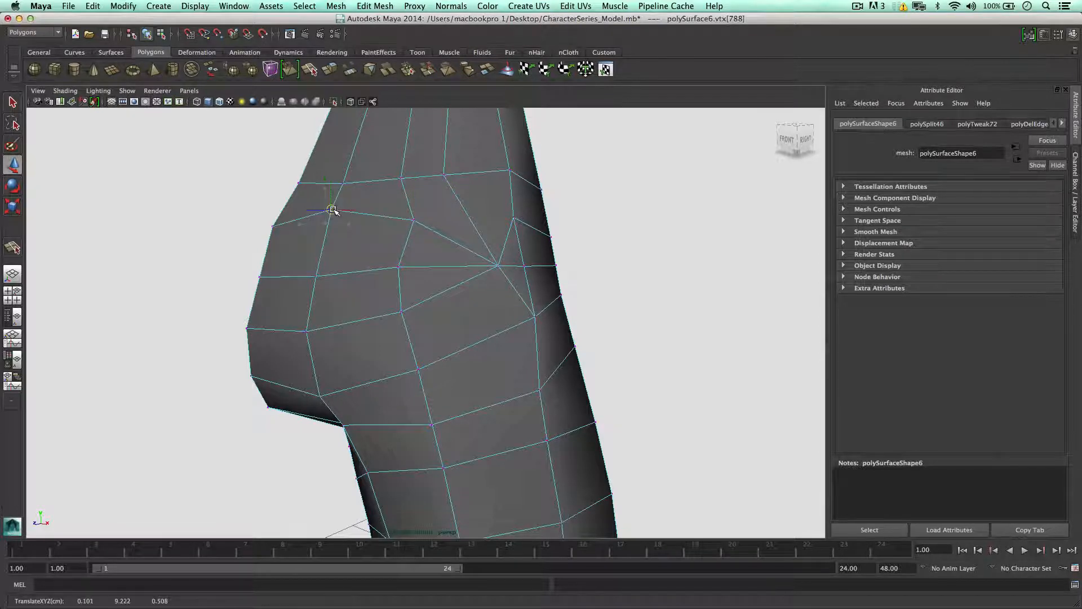
left_click(273, 226)
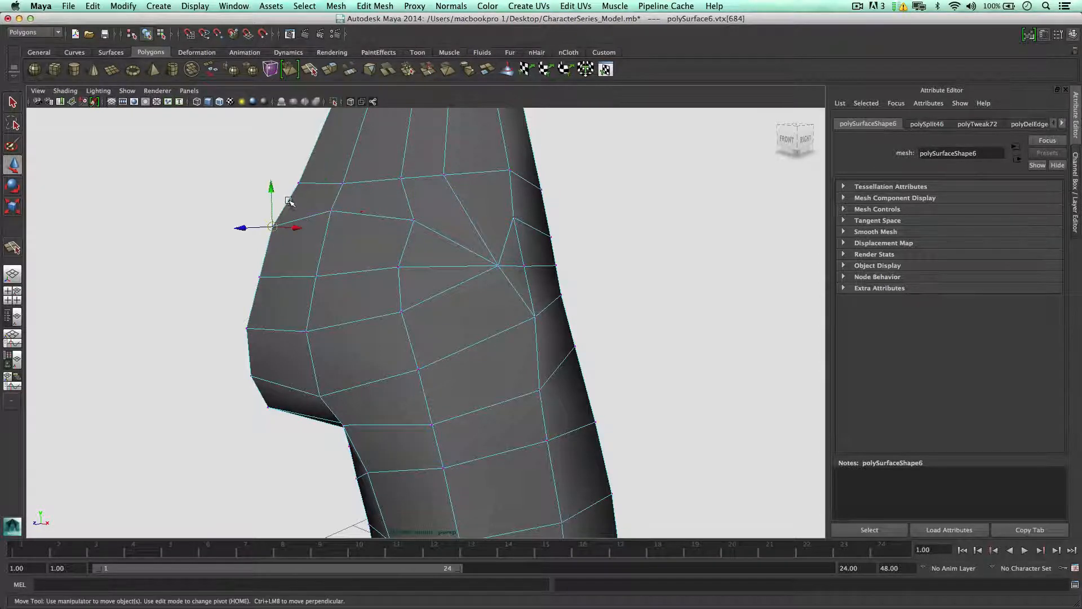
left_click_drag(273, 226, 351, 243)
Step: Extrude the band of front pelvis faces between the center line and the outer hip outward by 0.064
scroll(324, 231, "down", 3)
right_click_drag(435, 315, 433, 338)
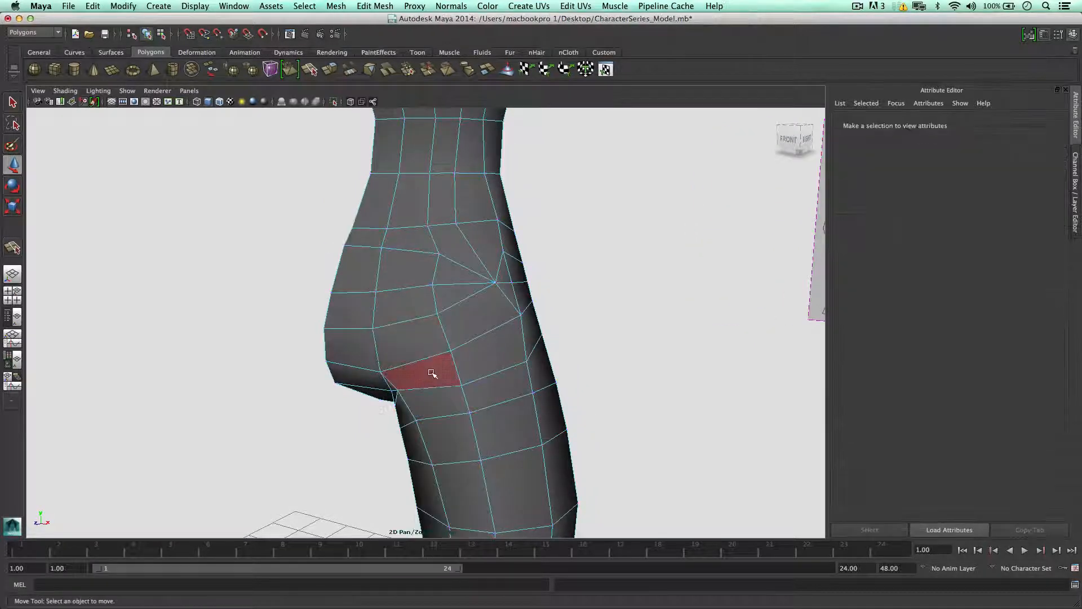
left_click_drag(451, 364, 476, 352, "alt")
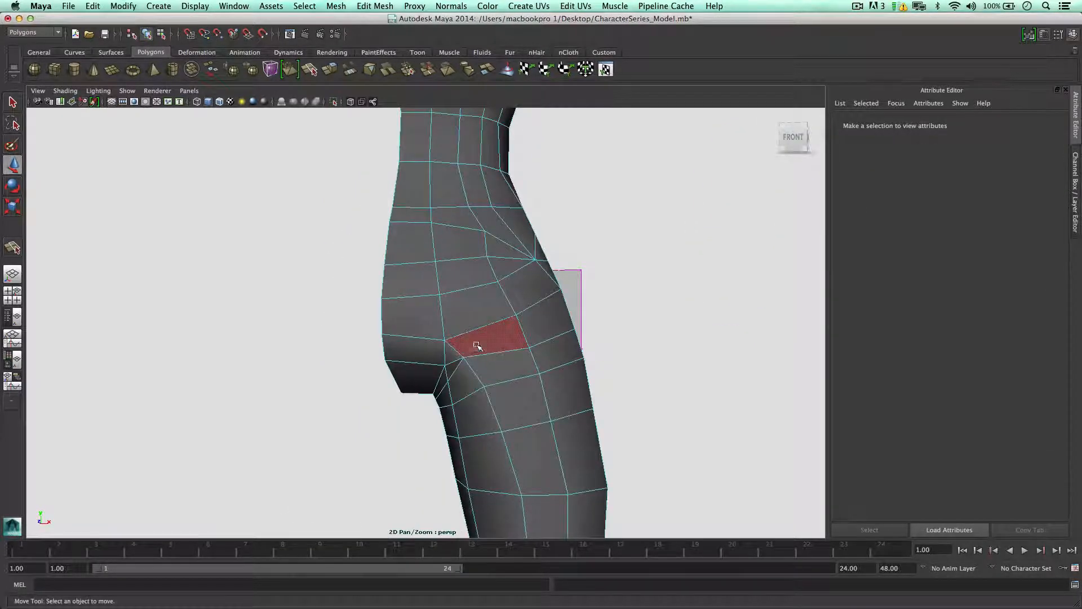
left_click(420, 316)
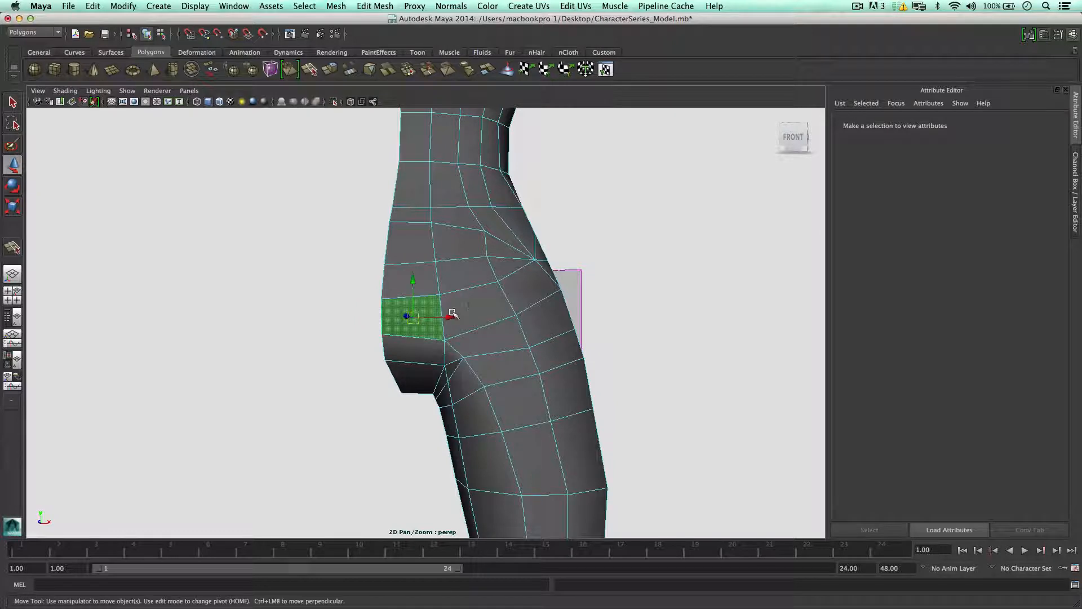
left_click(512, 290, "shift")
left_click(476, 301, "shift")
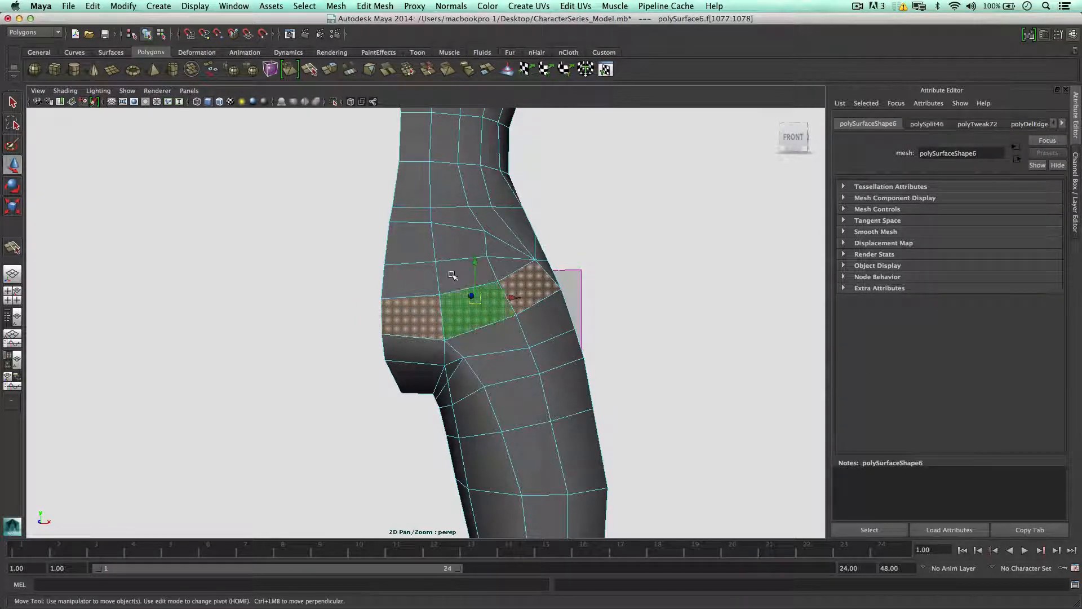
left_click(397, 269, "shift")
left_click(434, 243, "shift")
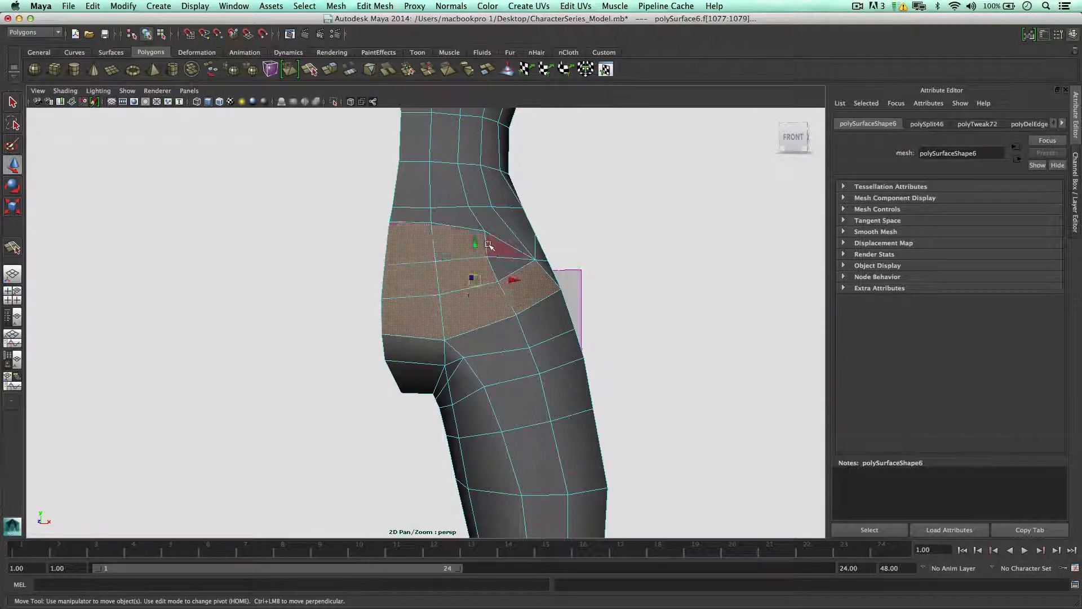
left_click(507, 253, "shift")
left_click(507, 268, "shift")
scroll(510, 285, "down", 3)
left_click_drag(507, 287, 458, 274, "alt")
left_click_drag(393, 290, 344, 310, "alt")
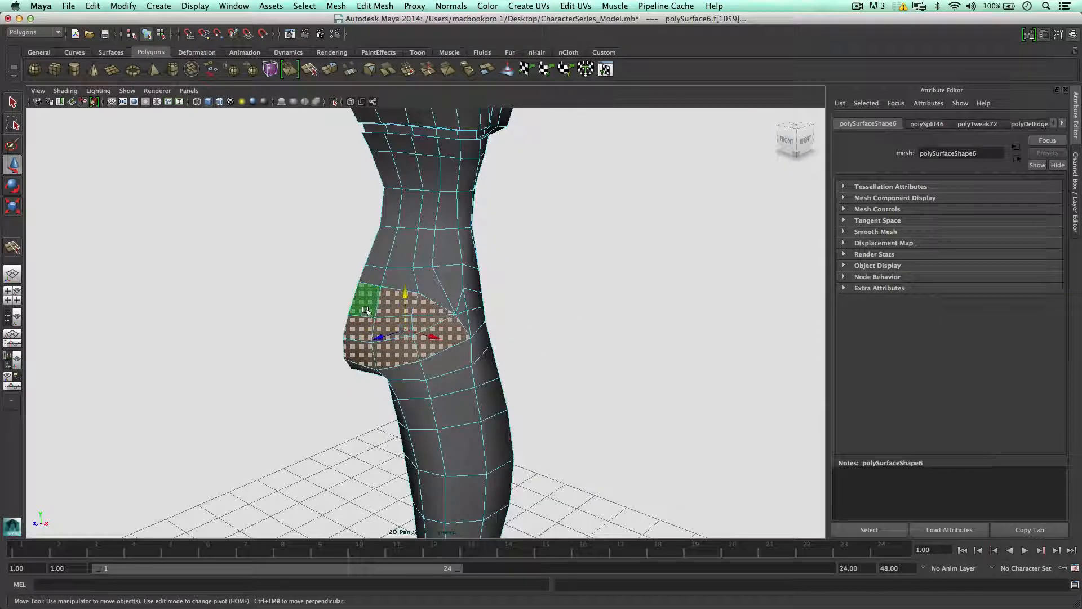
right_click_drag(365, 314, 394, 320, "shift")
left_click_drag(393, 319, 535, 220, "alt")
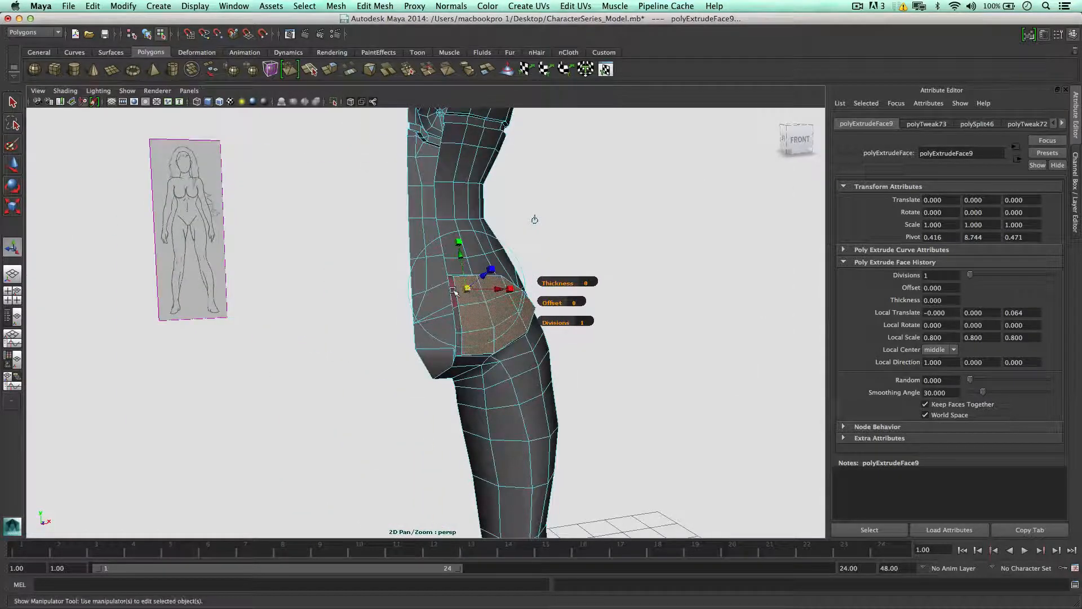
Step: Delete the extrusion's narrow side faces along the pelvis center line
right_click_drag(453, 290, 454, 316)
left_click(452, 290)
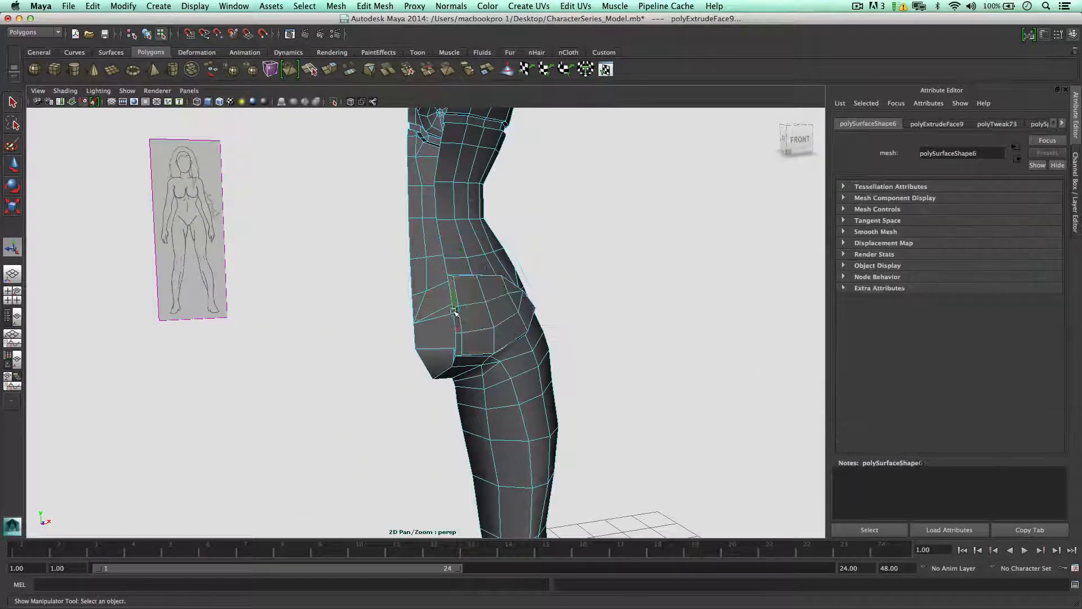
left_click(460, 342, "shift")
left_click_drag(496, 289, 415, 314, "alt")
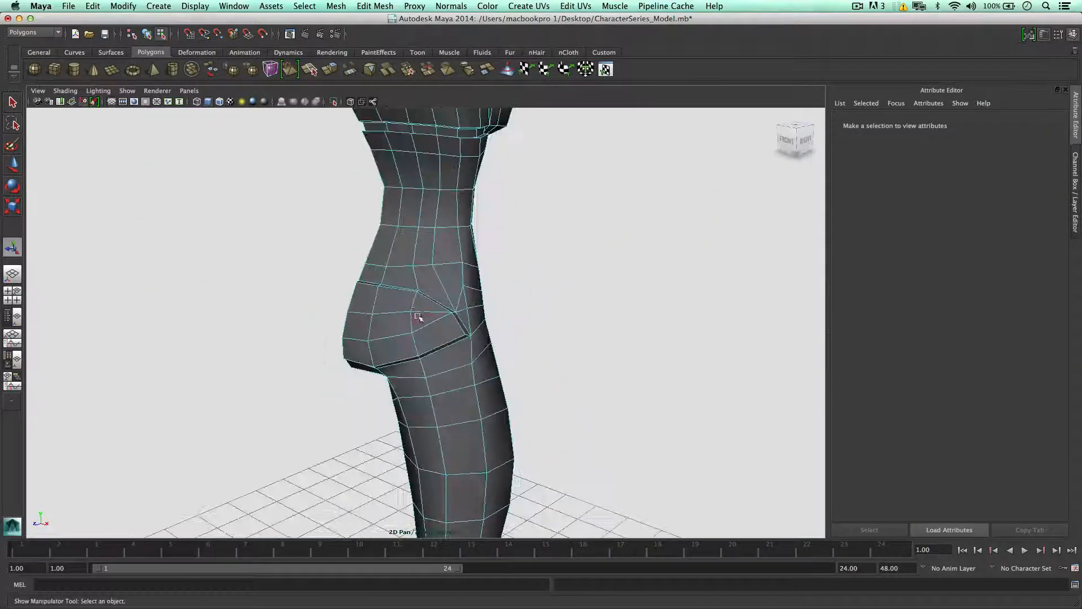
Step: Raise the middle front thigh vertex closer to the lower edge of the extruded pelvis section
right_click_drag(415, 314, 466, 307)
left_click_drag(543, 309, 455, 307, "alt")
left_click(438, 301)
right_click_drag(454, 304, 431, 302)
scroll(443, 304, "up", 3)
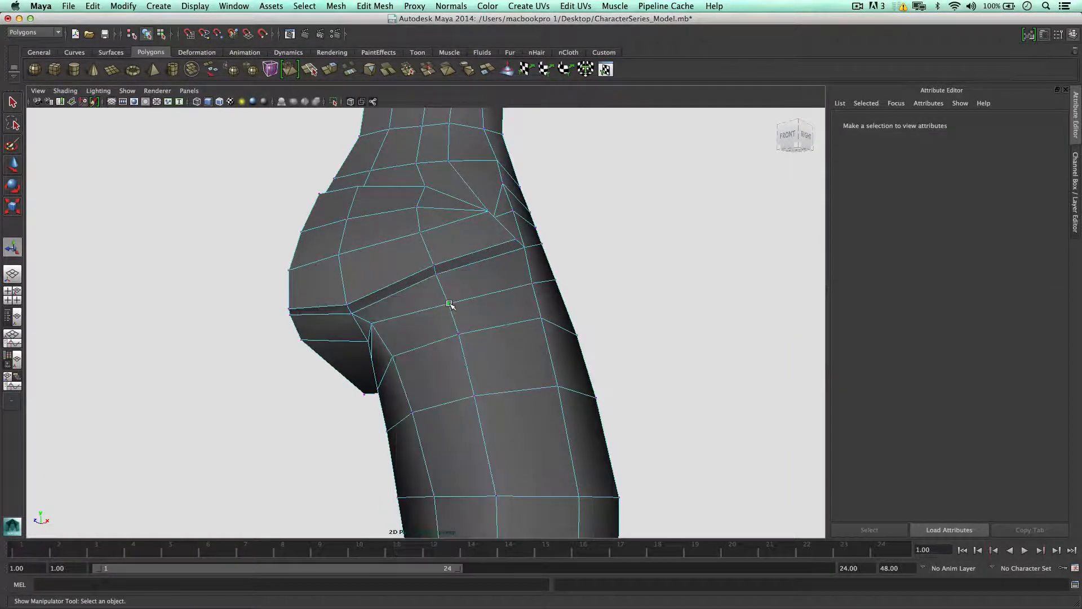
left_click(449, 304)
key("w")
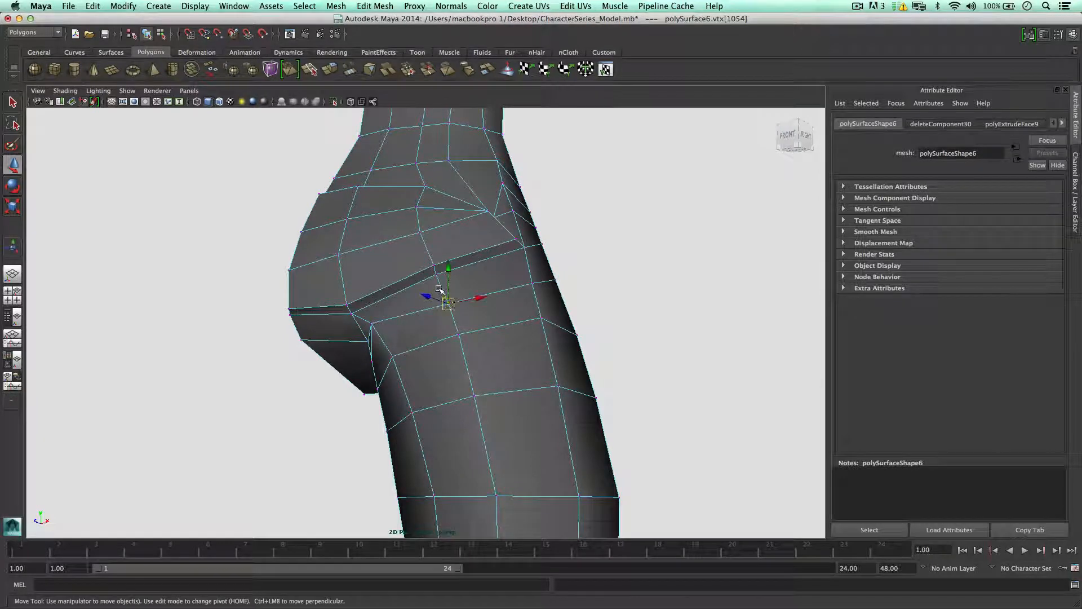
left_click_drag(448, 304, 445, 294)
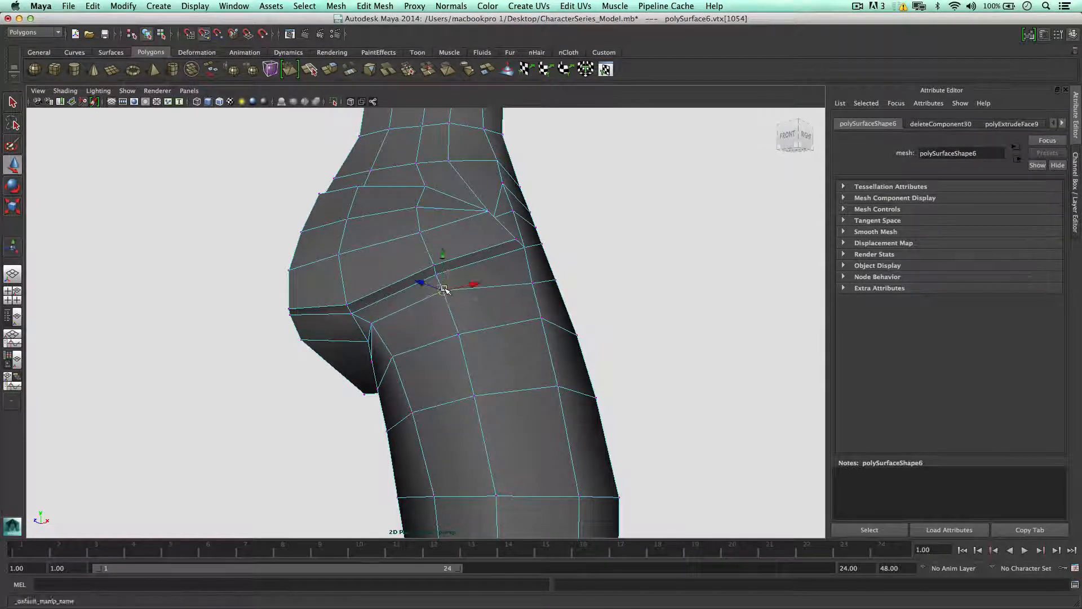
left_click_drag(525, 261, 431, 311)
Step: Reposition the vertices on the outer side of the upper thigh along the front-to-back direction
left_click(394, 320)
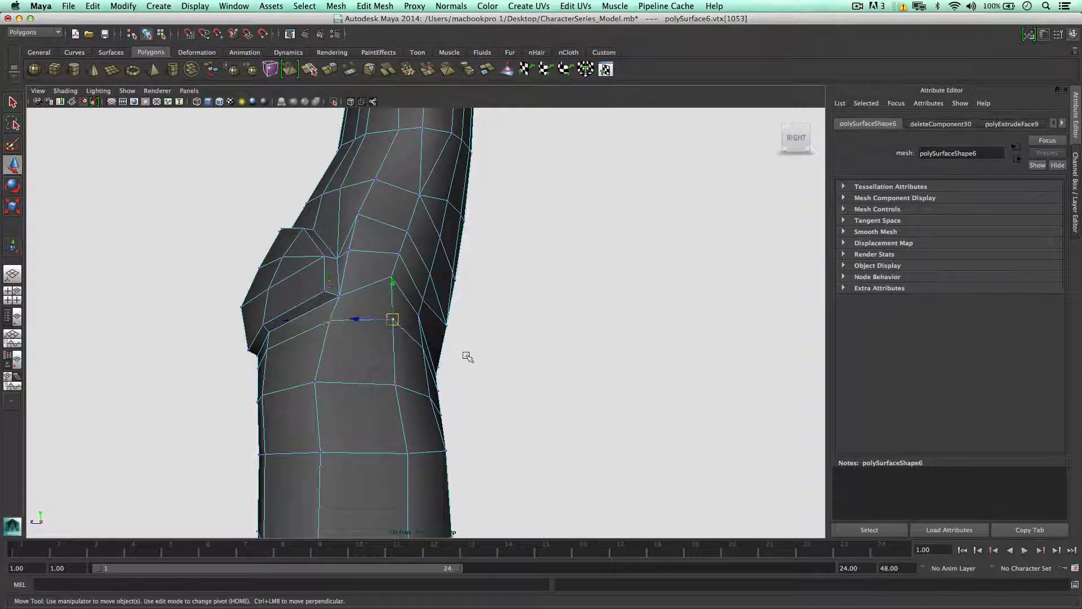
left_click_drag(466, 355, 403, 359, "alt")
left_click(420, 386)
left_click(418, 387)
left_click(377, 412)
left_click(403, 403)
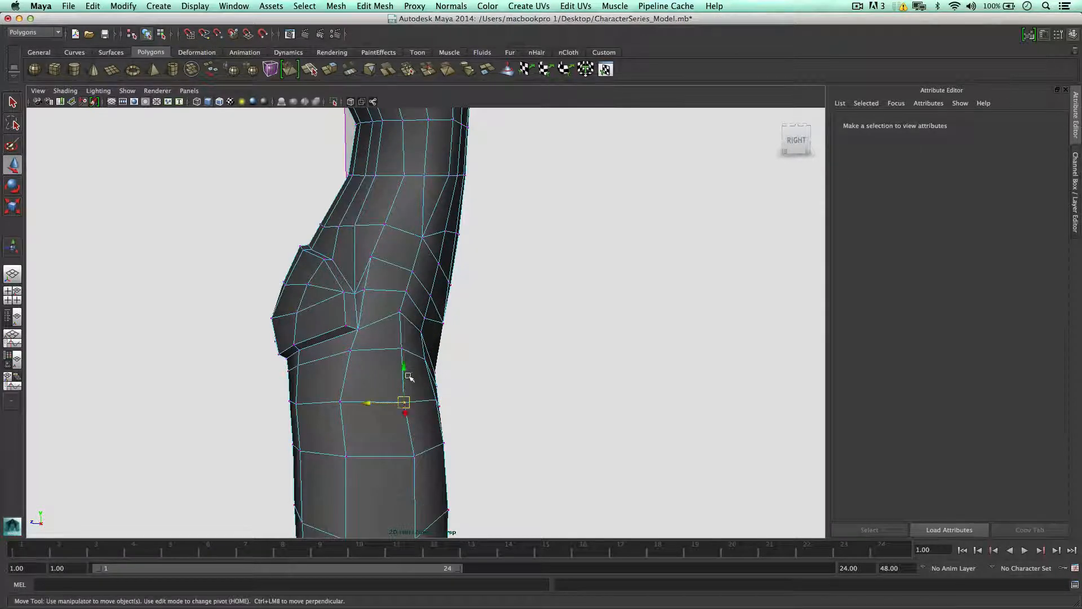
left_click(402, 348)
left_click(401, 350)
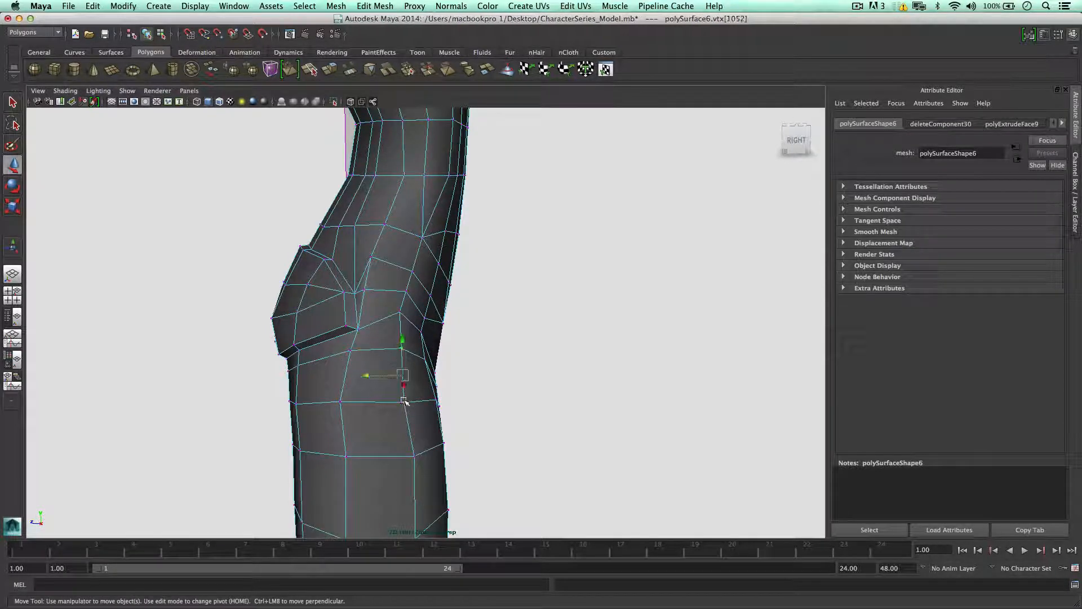
left_click(403, 401, "shift")
left_click_drag(386, 375, 449, 374)
Step: Shift the inner front column of upper-thigh vertices toward the inside of the leg
left_click_drag(559, 374, 471, 287)
left_click(481, 283)
scroll(478, 281, "up", 3)
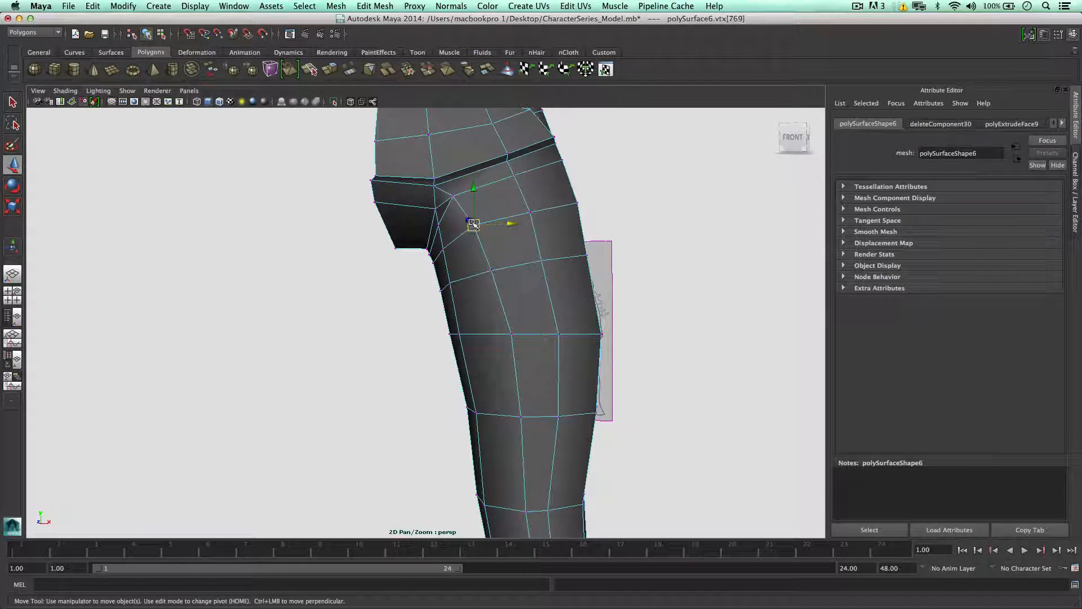
left_click_drag(476, 226, 475, 229)
middle_click_drag(458, 236, 470, 278)
left_click(492, 270)
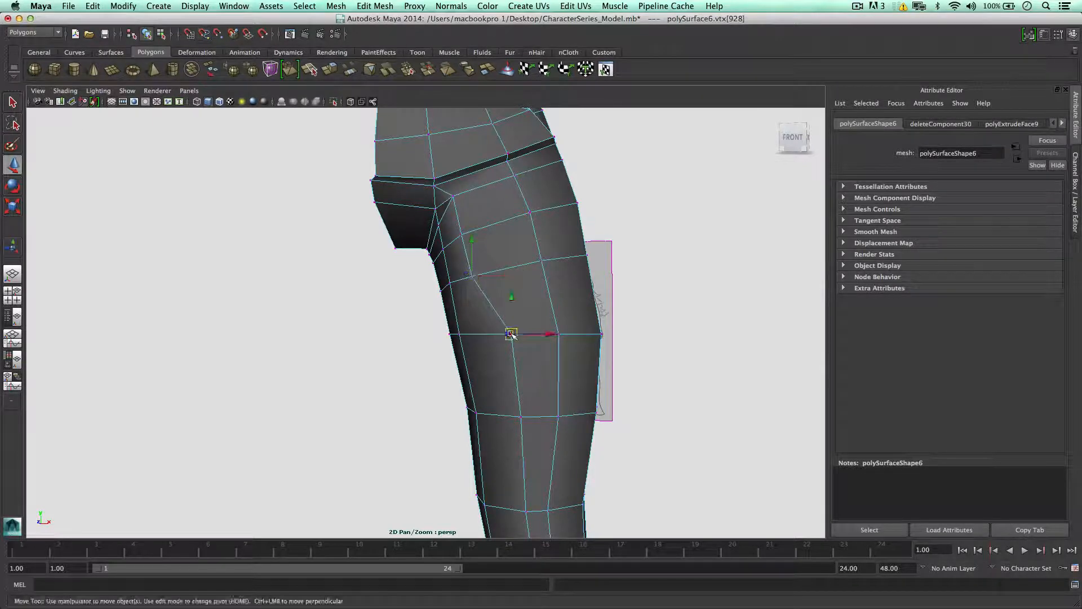
middle_click_drag(510, 334, 481, 334)
Step: Continue shifting the inner front vertex column toward the inside of the leg, from mid-thigh down to the knee
scroll(496, 333, "down", 4)
left_click_drag(507, 334, 504, 331, "alt")
left_click(469, 372)
scroll(470, 375, "up", 4)
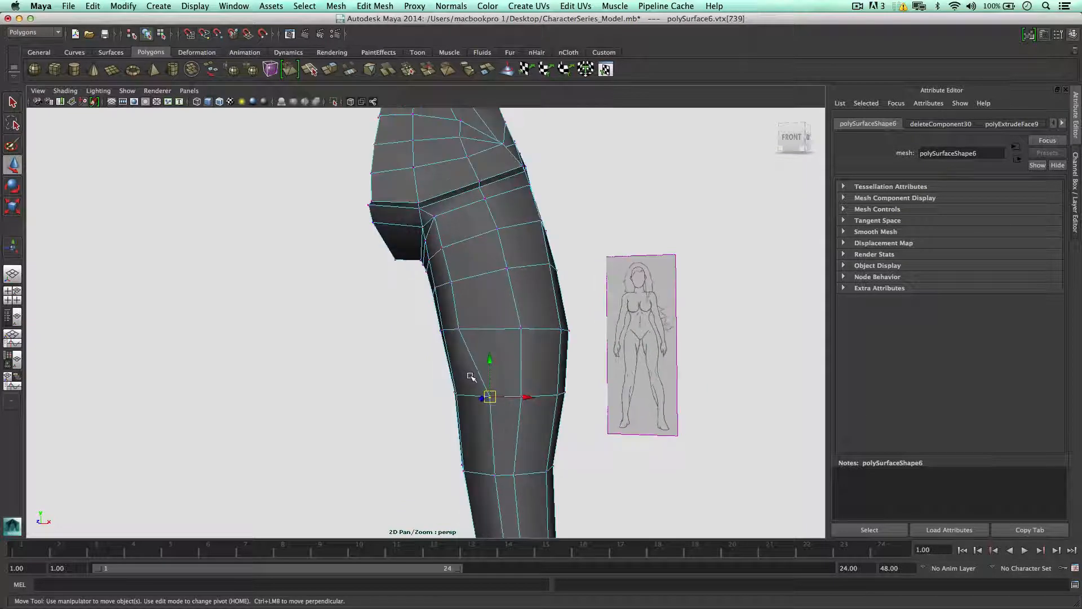
middle_click_drag(471, 395, 467, 396)
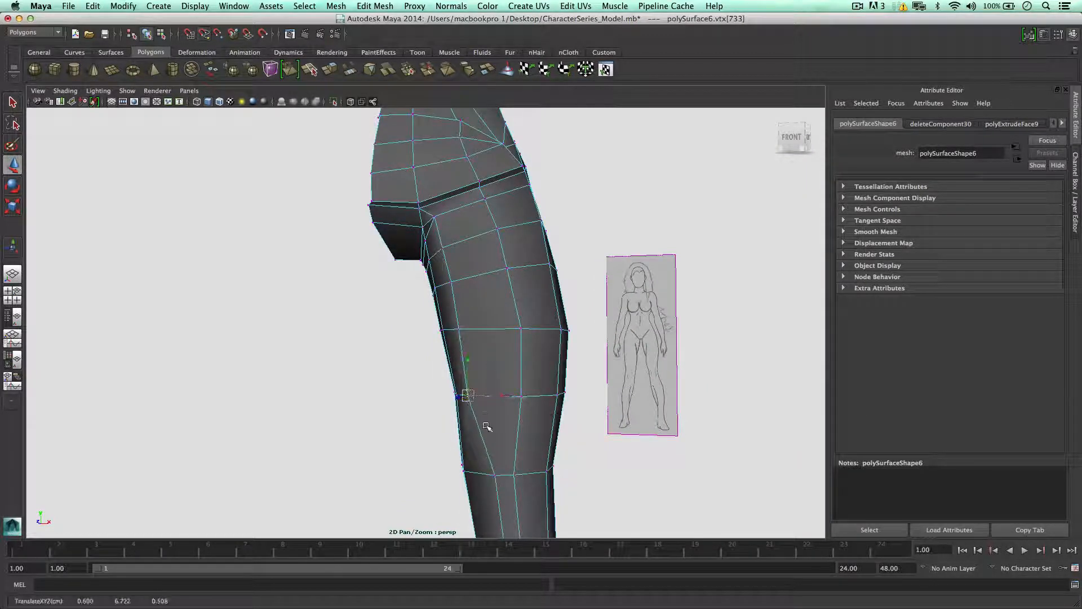
left_click(495, 478)
middle_click_drag(484, 475, 479, 371)
left_click(514, 472)
key("z")
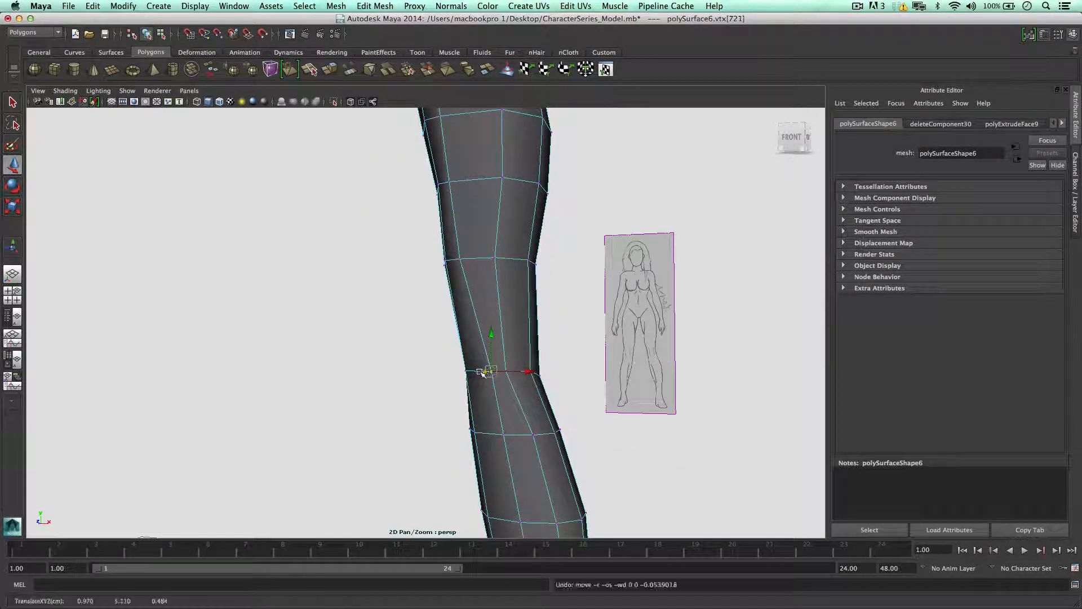
scroll(491, 374, "up", 2)
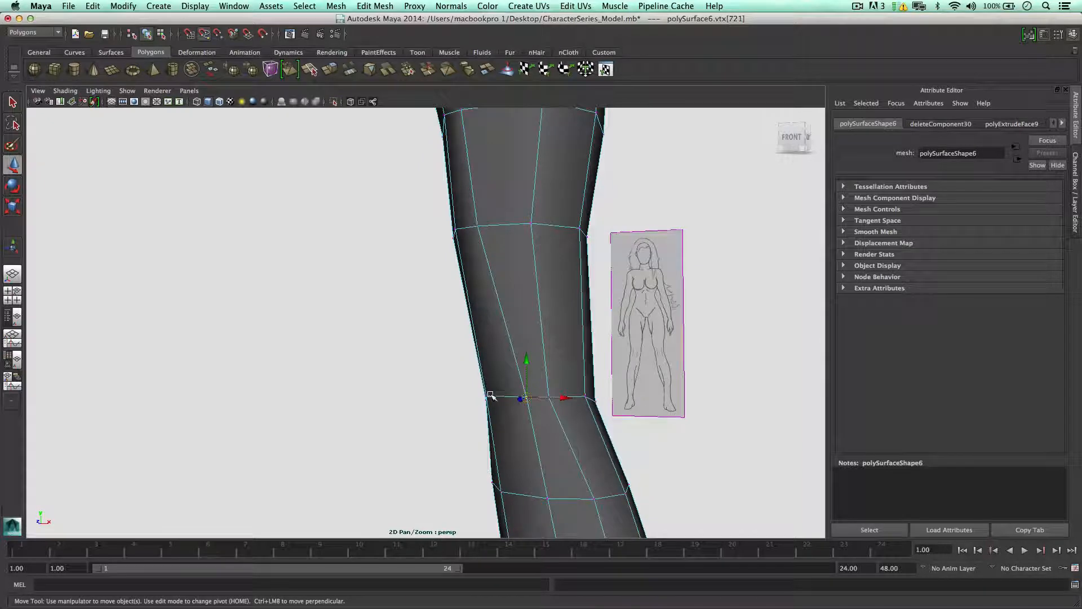
left_click_drag(495, 393, 476, 301, "alt")
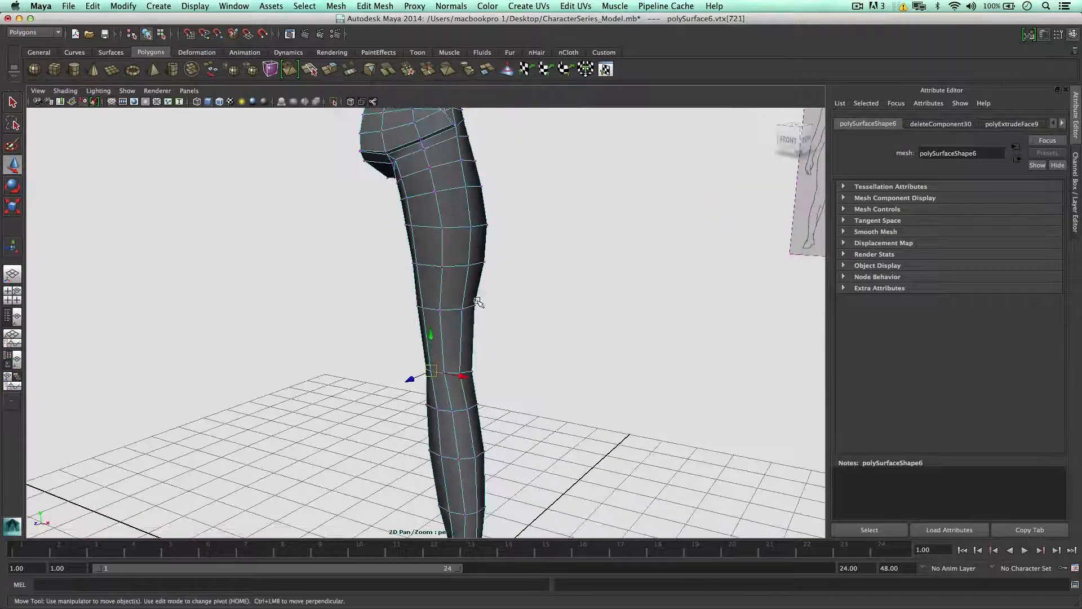
scroll(463, 188, "up", 2)
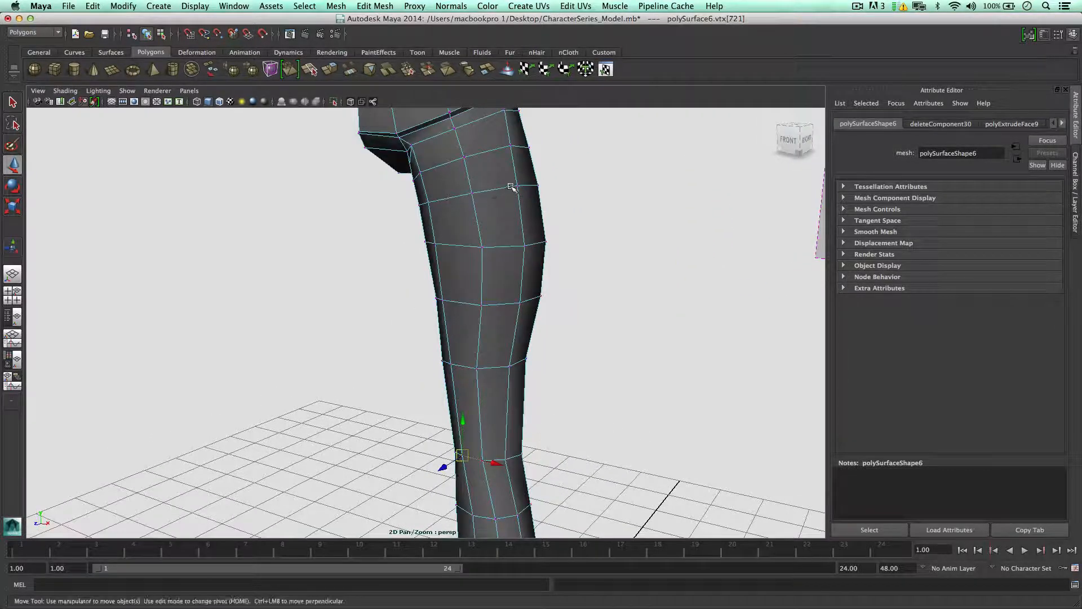
Step: Move the outer front column of vertices on the upper and middle thigh toward the outside of the leg
left_click(515, 186)
left_click_drag(515, 186, 499, 193, "alt")
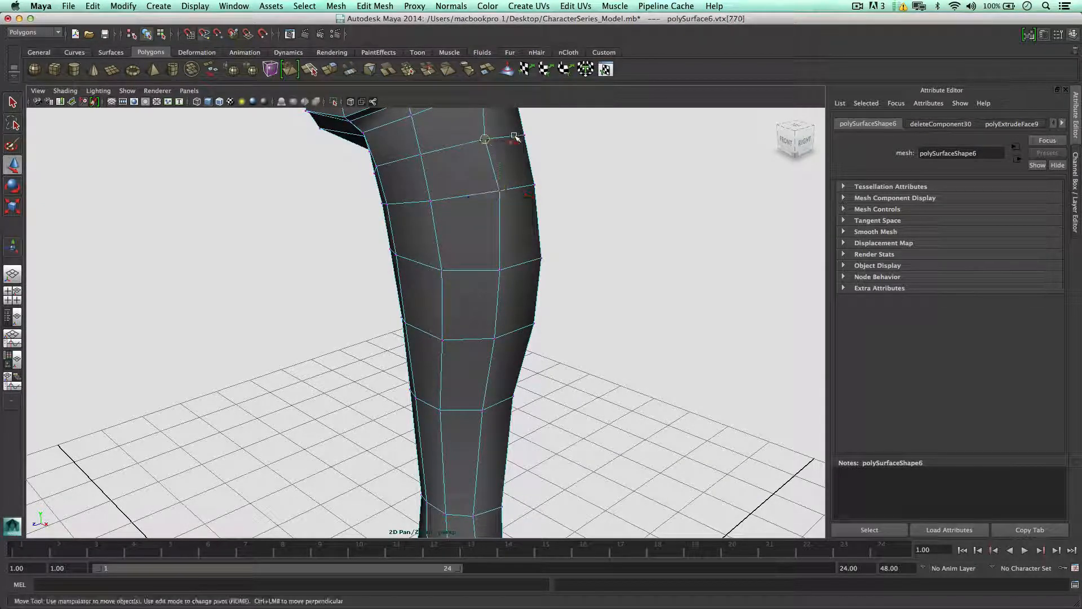
left_click_drag(485, 139, 493, 140)
left_click(510, 269)
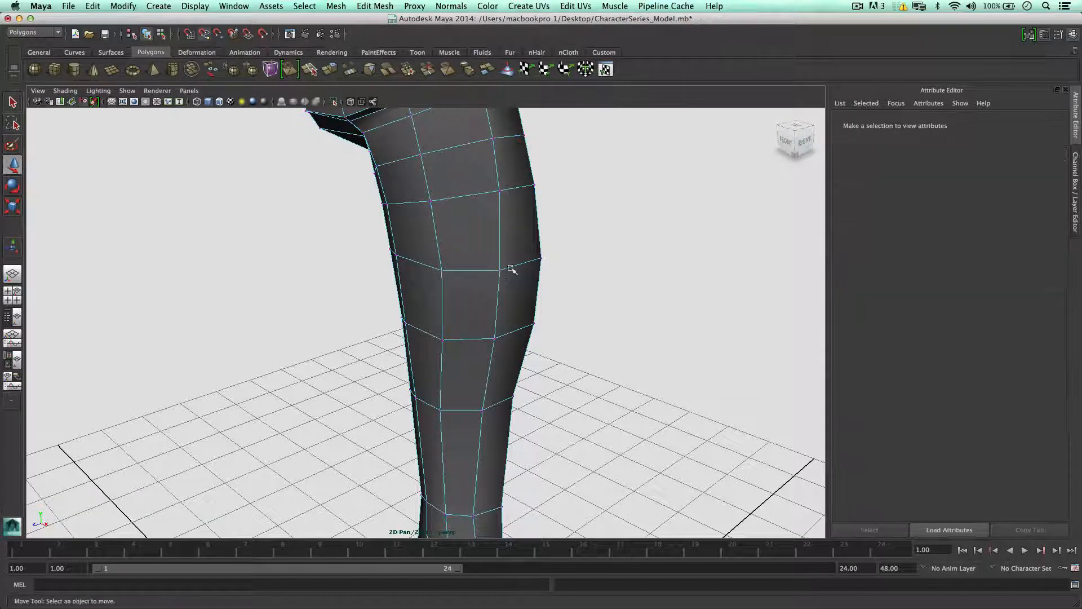
left_click(500, 270)
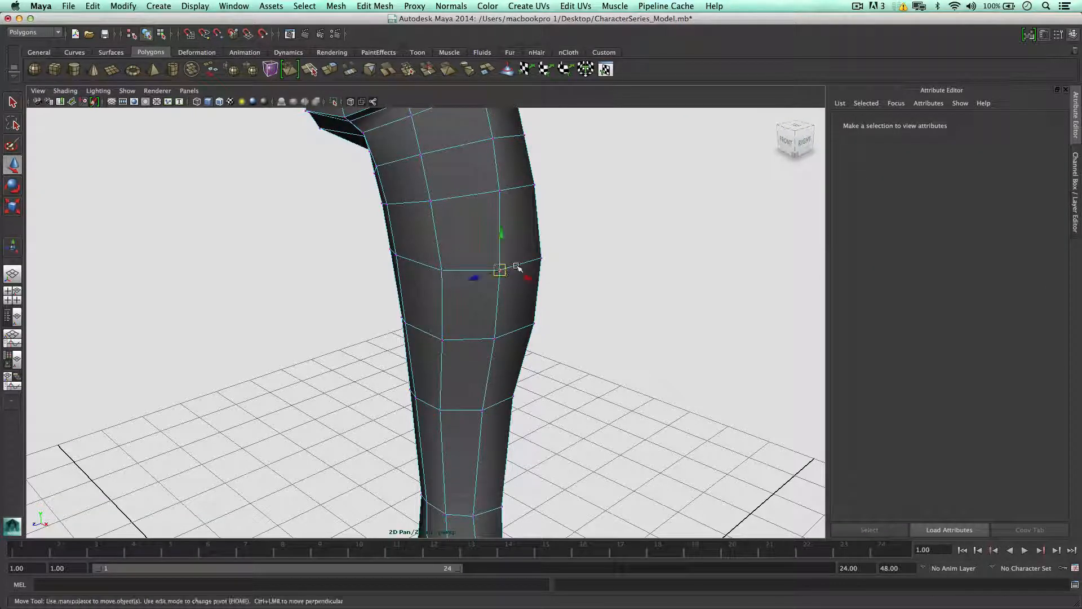
left_click_drag(500, 270, 508, 268)
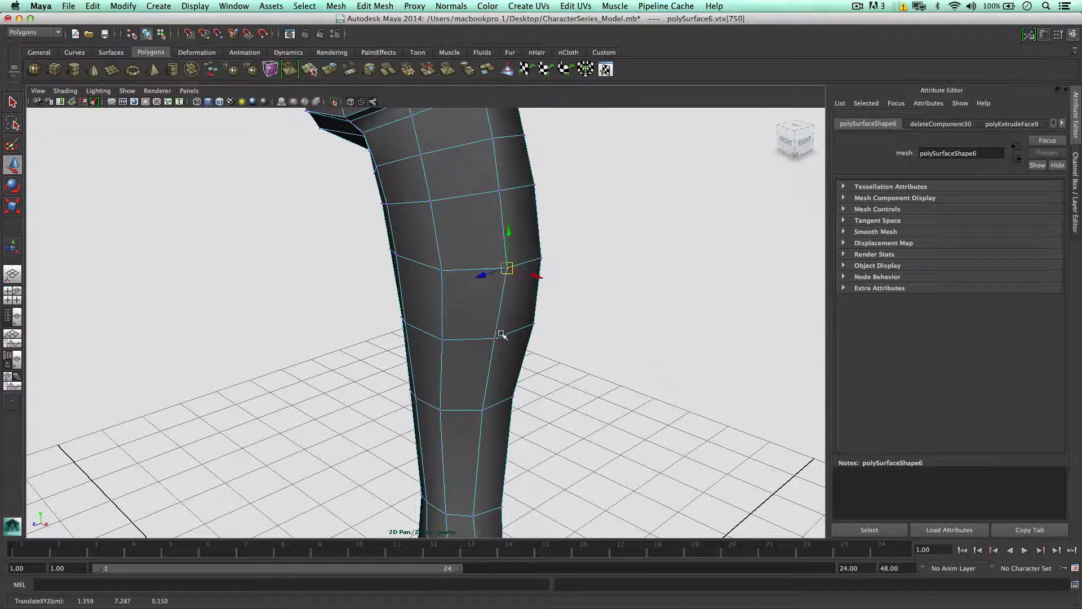
left_click_drag(495, 337, 510, 333)
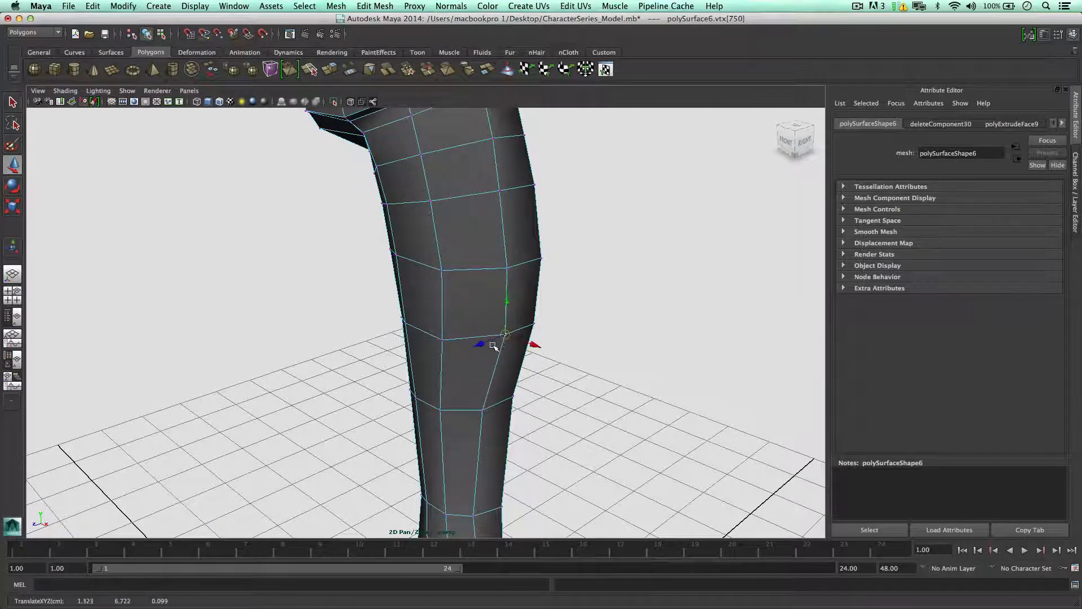
Step: Move the outer front vertices of the lower thigh and knee toward the outside of the leg
middle_click_drag(492, 345, 530, 186, "alt")
left_click(523, 256)
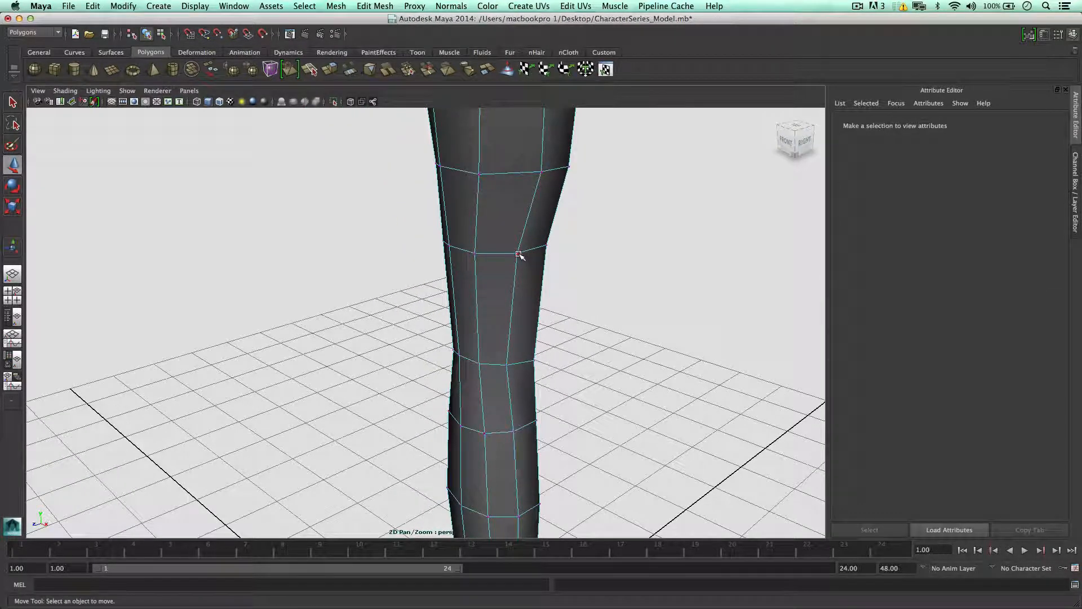
left_click(518, 254)
left_click_drag(520, 253, 533, 248)
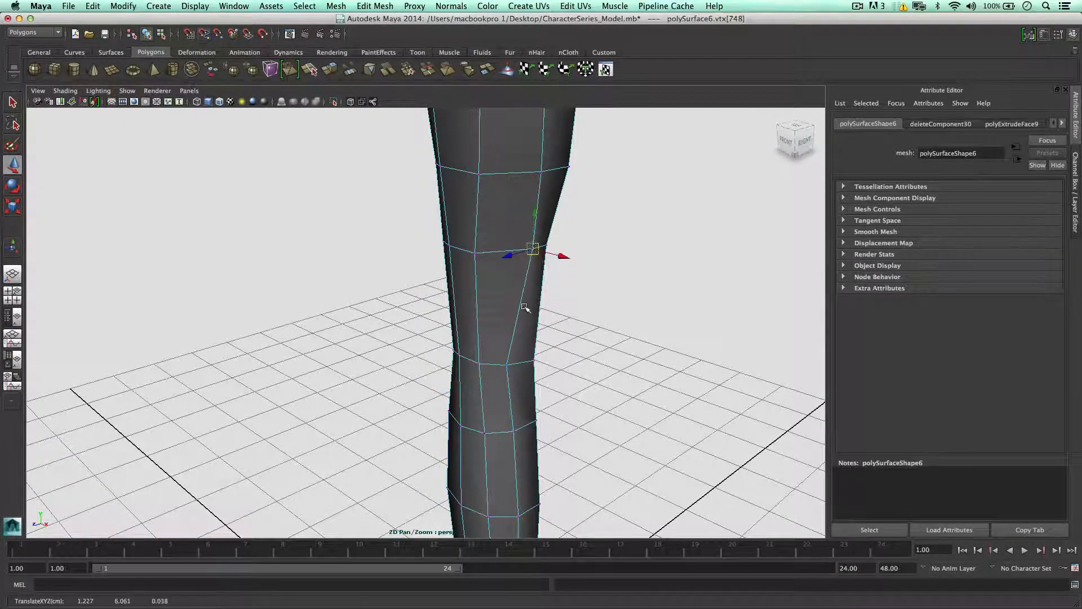
left_click(519, 363)
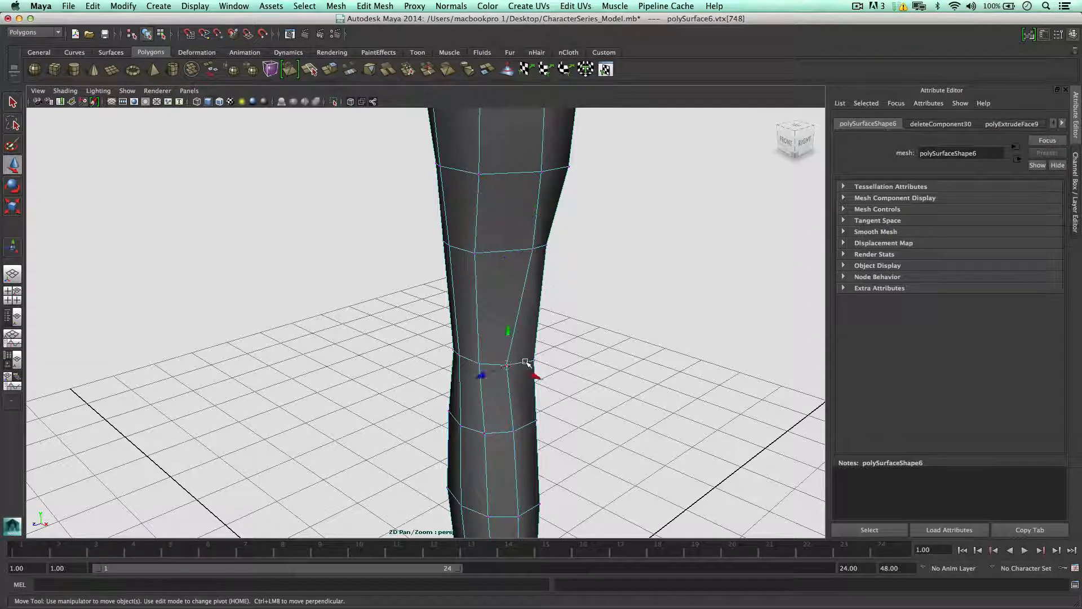
left_click_drag(519, 363, 518, 363)
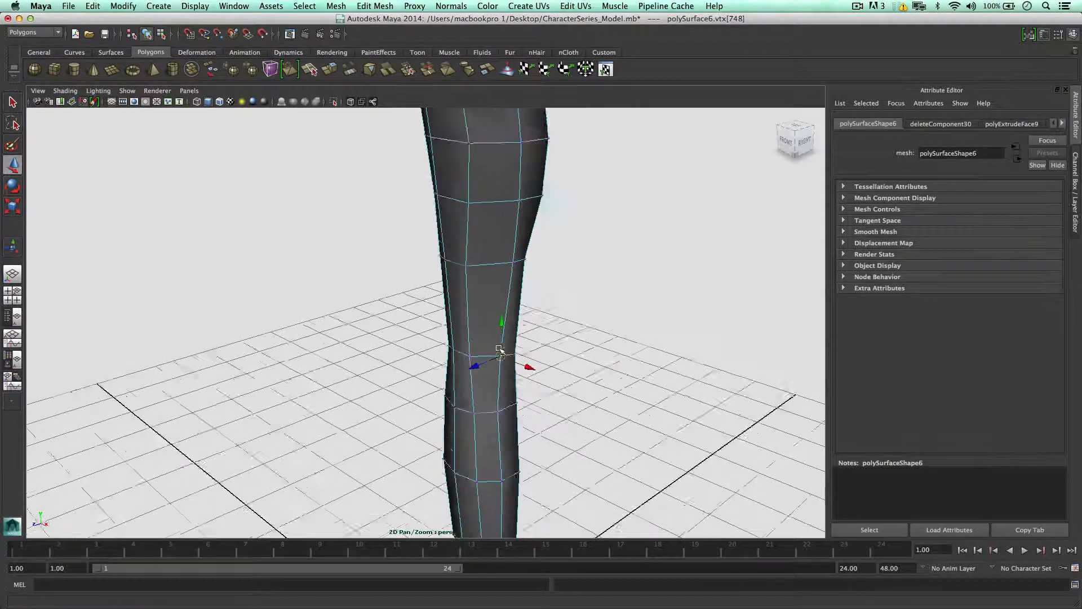
Step: Insert a horizontal edge loop around the leg just above the knee
left_click_drag(499, 349, 527, 327, "alt")
left_click(375, 5)
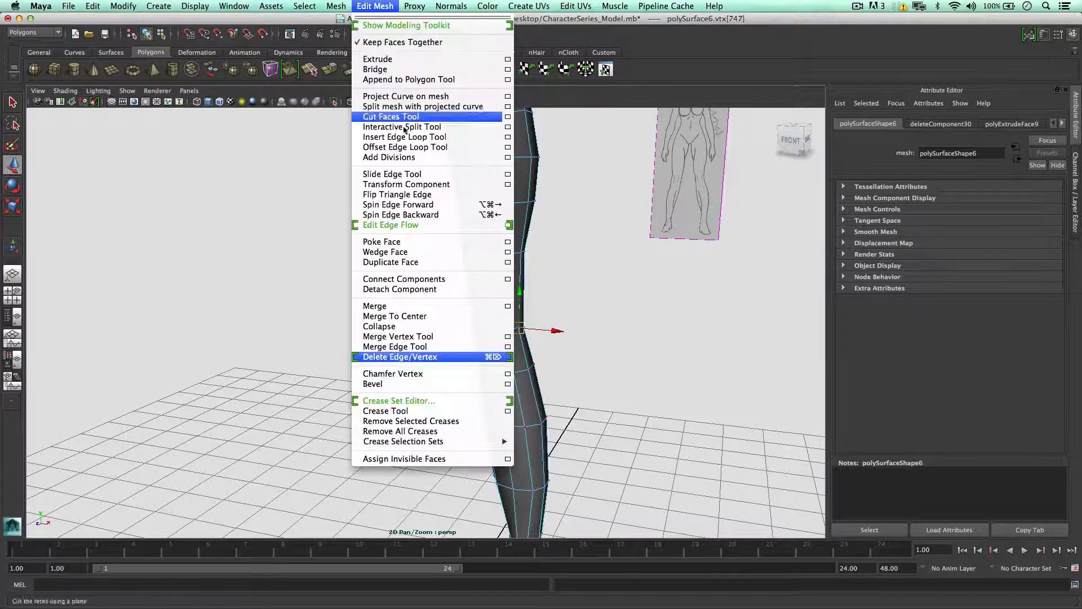
left_click(406, 137)
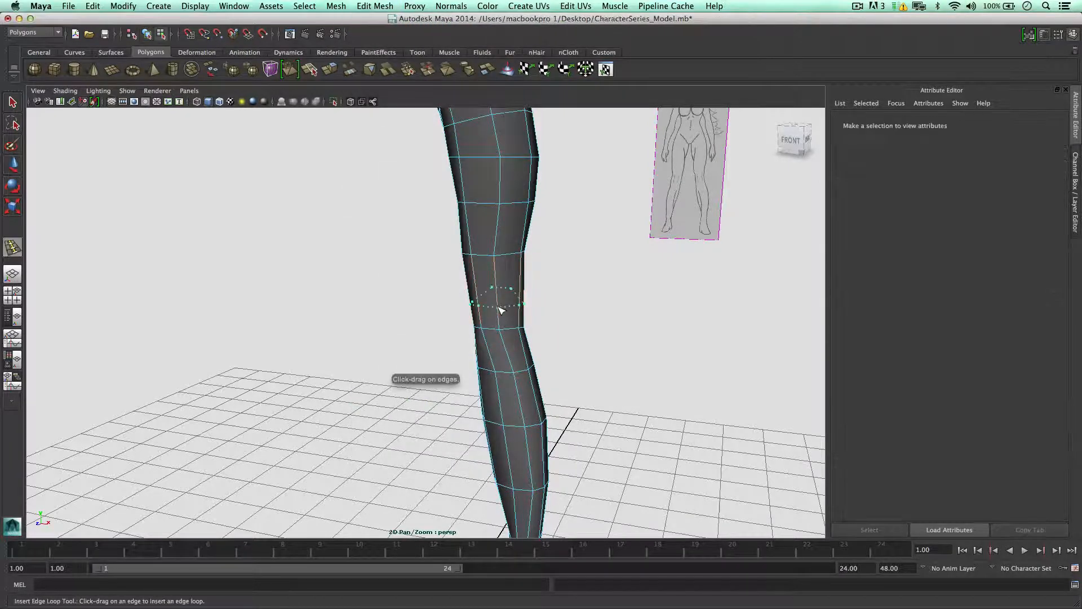
left_click_drag(452, 315, 398, 299, "alt")
scroll(495, 259, "down", 3)
middle_click_drag(495, 264, 498, 294, "alt")
scroll(497, 294, "up", 2)
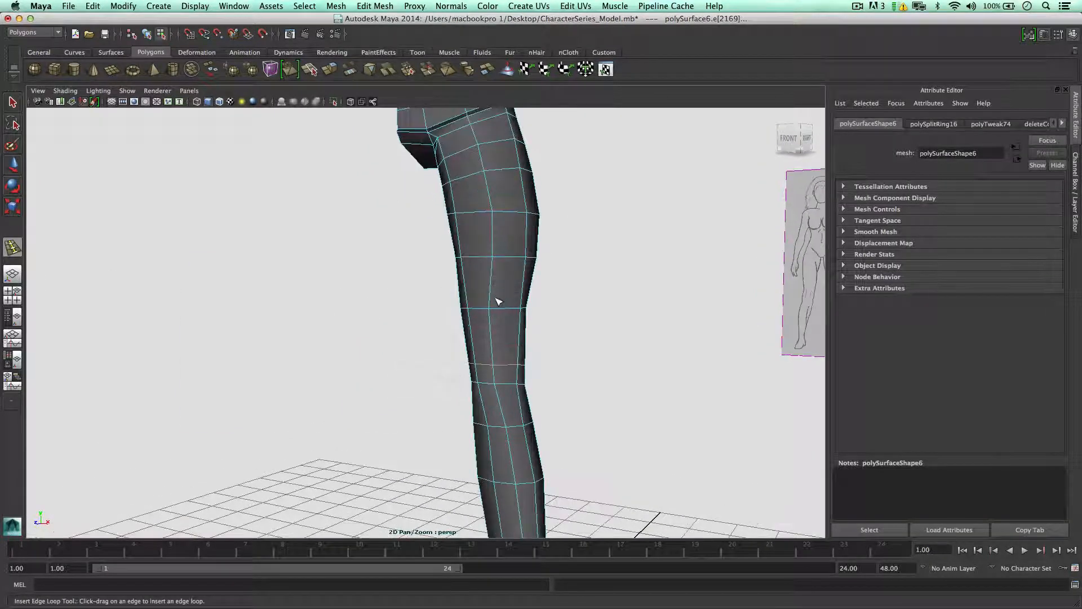
Step: Move the middle vertices on the back of the lower and upper thigh sideways to even out the column's spacing
right_click_drag(496, 298, 459, 296)
key("w")
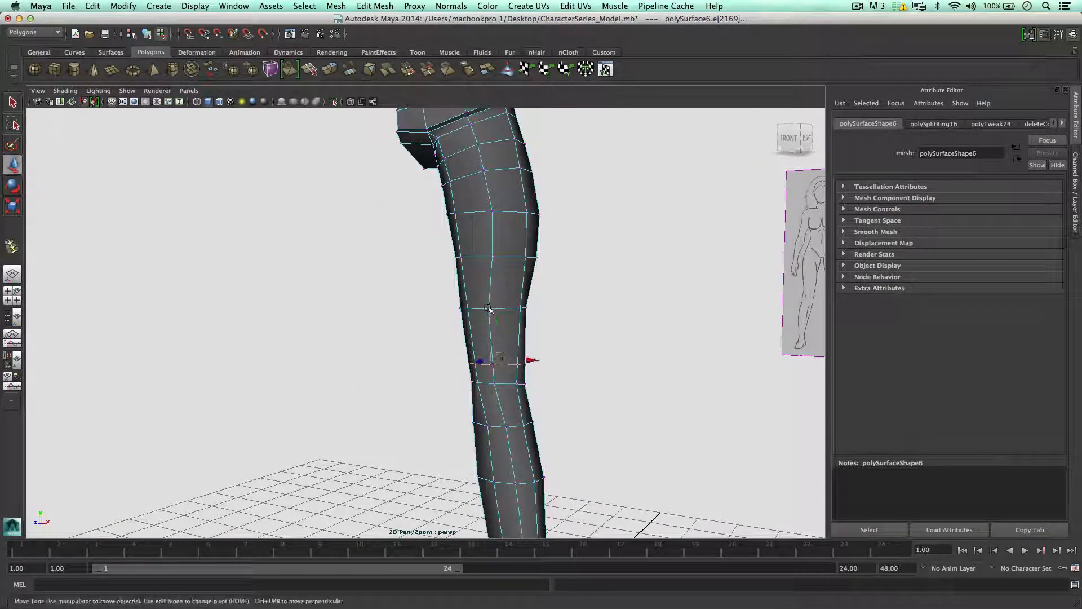
left_click(488, 308)
scroll(504, 302, "up", 2)
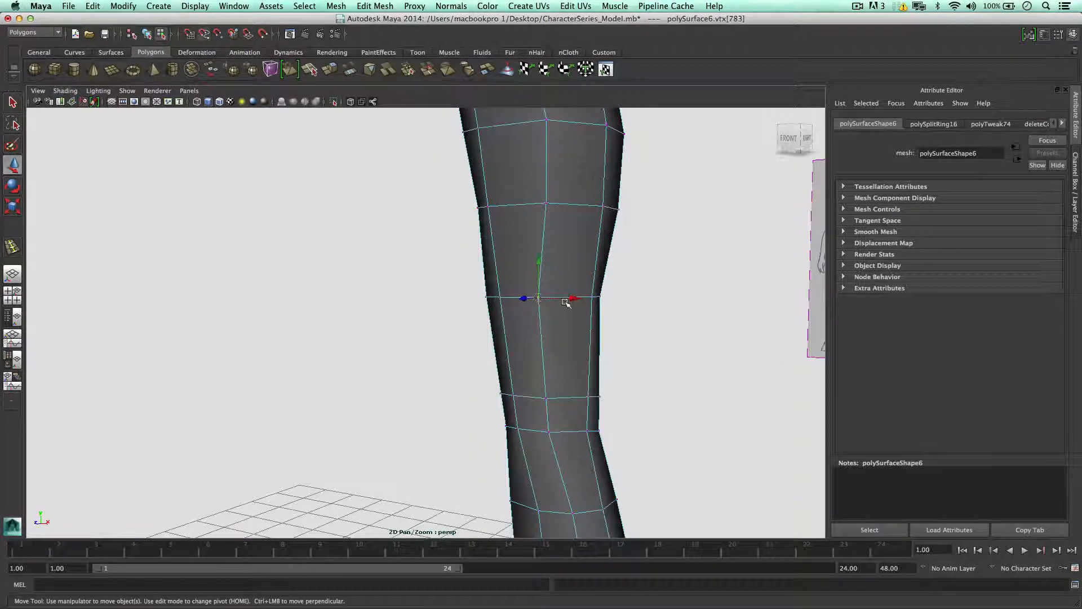
left_click_drag(538, 297, 547, 298)
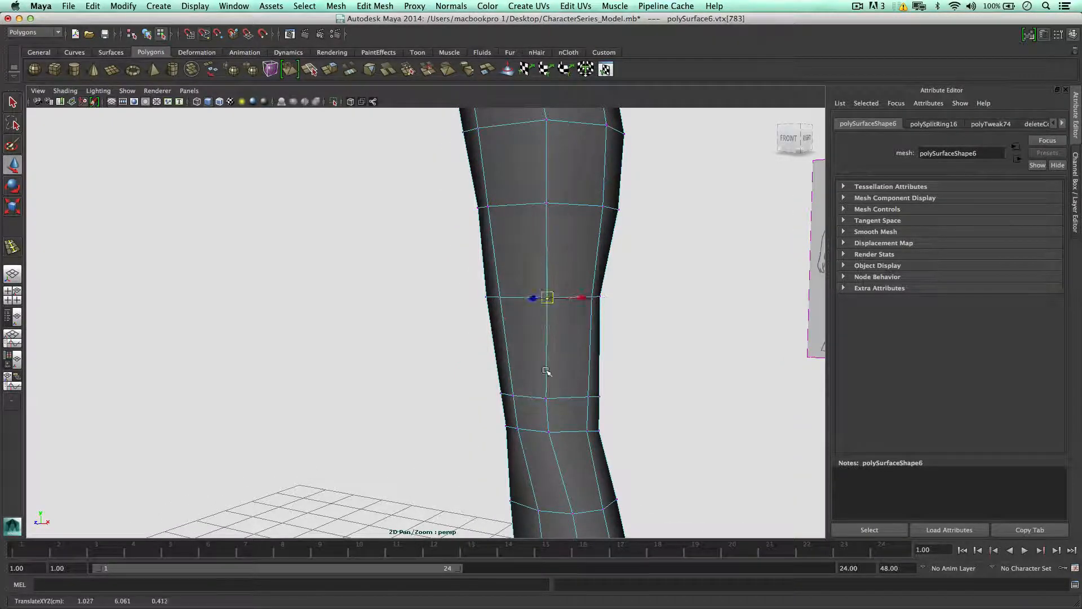
scroll(543, 343, "down", 3)
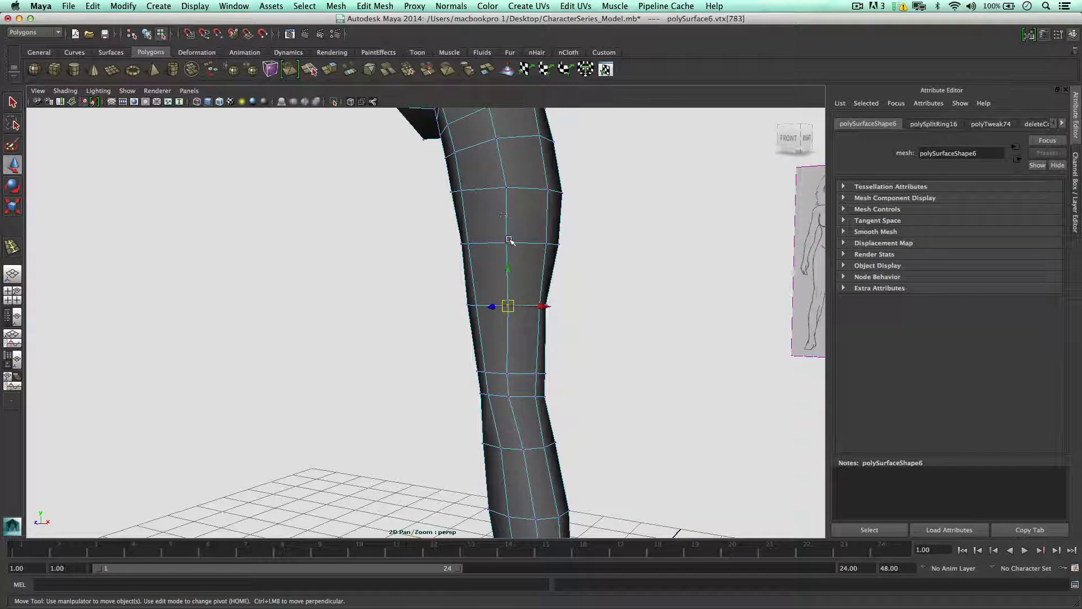
left_click(507, 186)
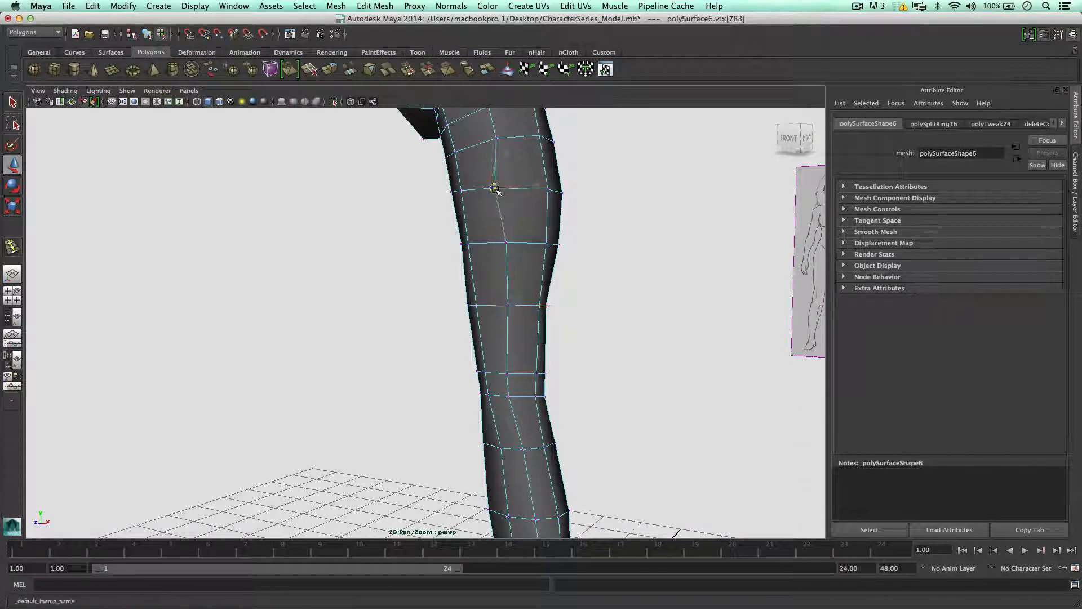
left_click_drag(508, 189, 477, 202, "alt")
right_click(484, 189)
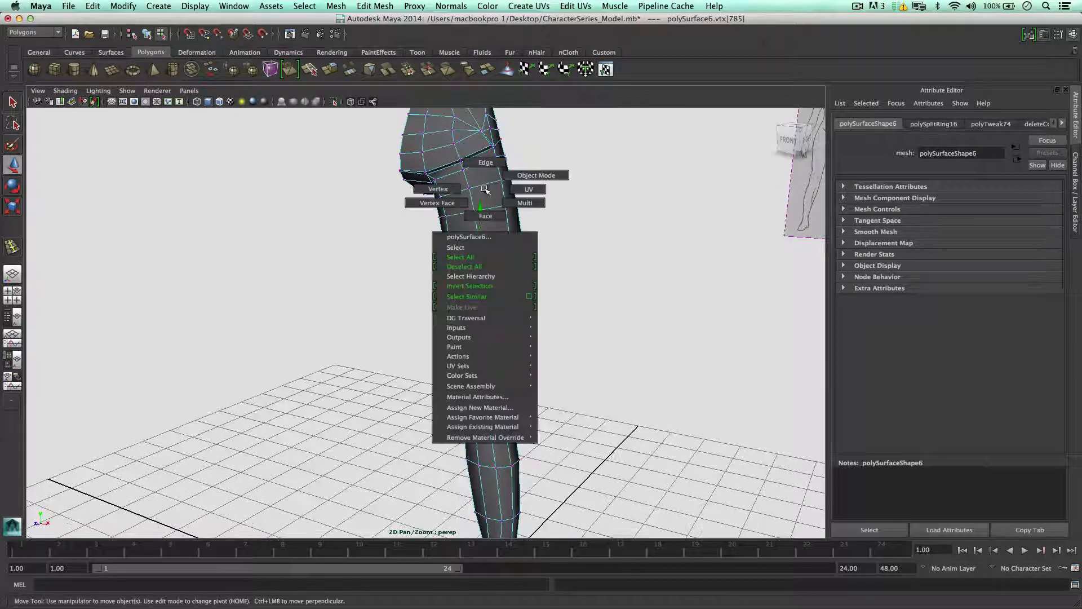
left_click(484, 215)
left_click(481, 172)
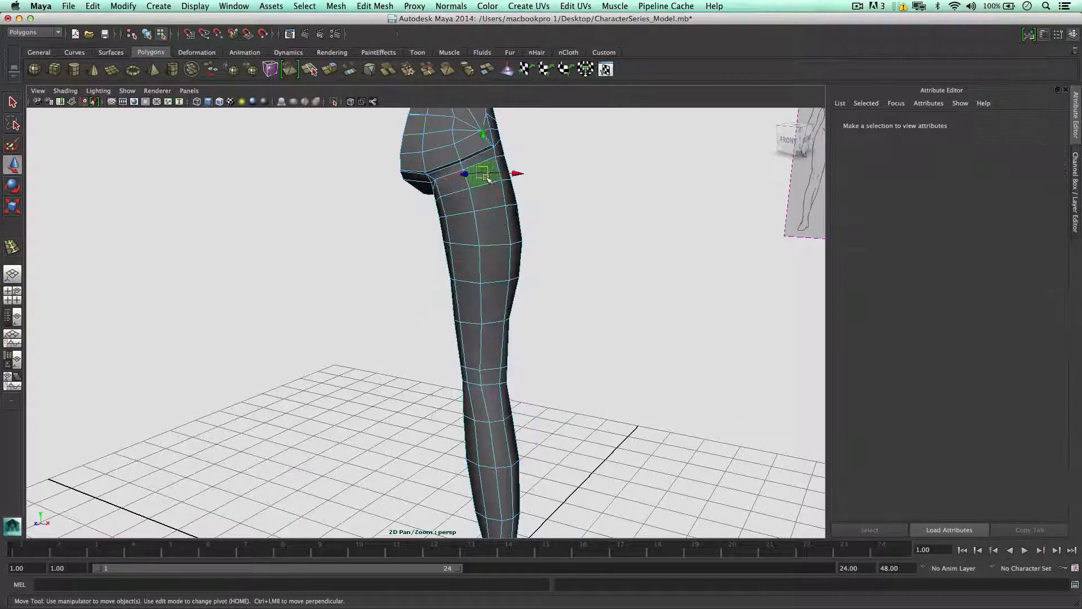
left_click(453, 187, "shift")
left_click(460, 204, "shift")
Step: Slide the two horizontal edges on the back of the thigh just below the buttock slightly down with the Slide Edge tool
scroll(507, 198, "up", 3)
middle_click_drag(510, 198, 507, 337, "alt")
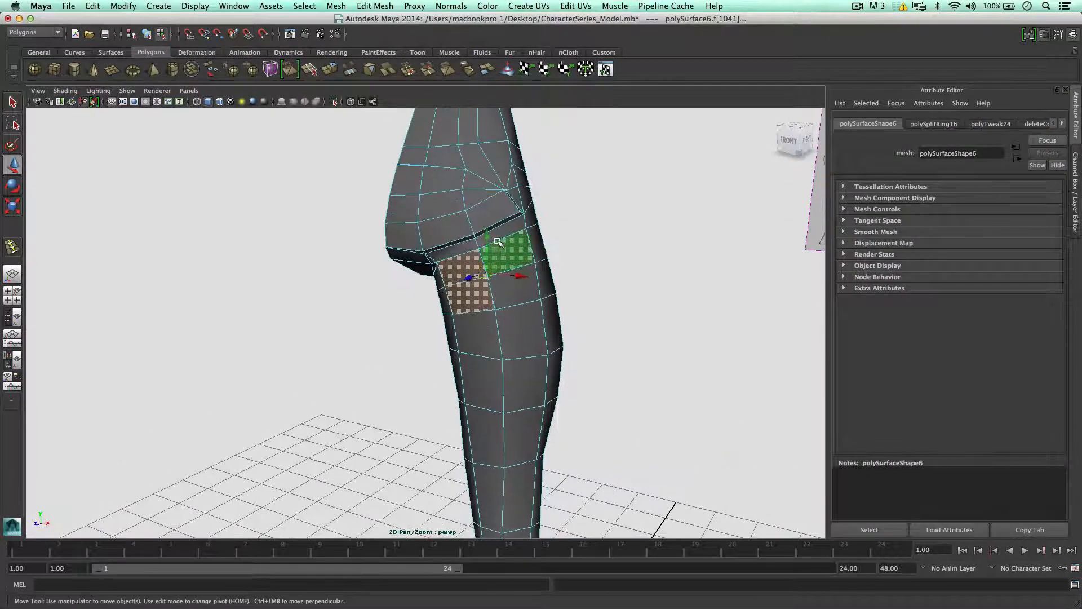
right_click_drag(508, 240, 508, 212)
left_click(506, 239)
left_click(473, 248, "shift")
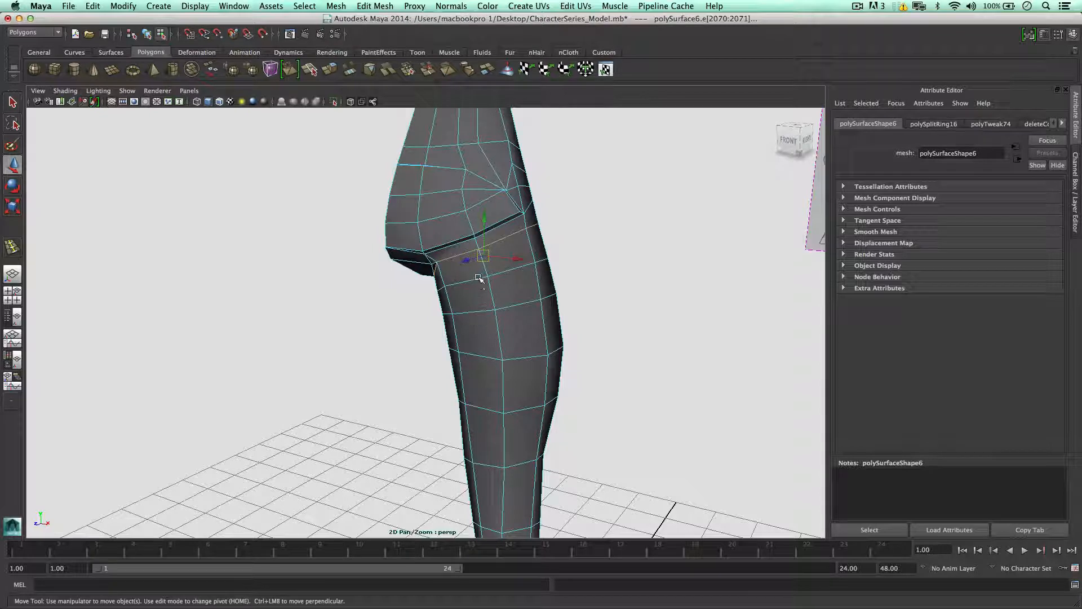
right_click(477, 250, "shift")
left_click(476, 325)
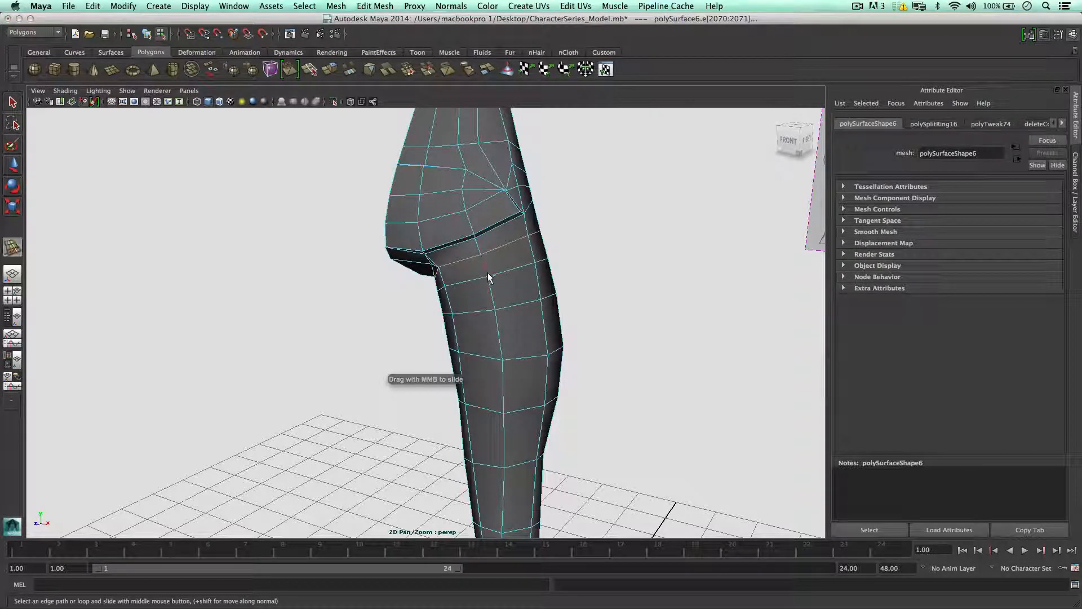
Step: Extrude the two columns of faces on the back of the thigh, from below the buttock to above the knee, outward about 0.106
right_click_drag(488, 278, 477, 285)
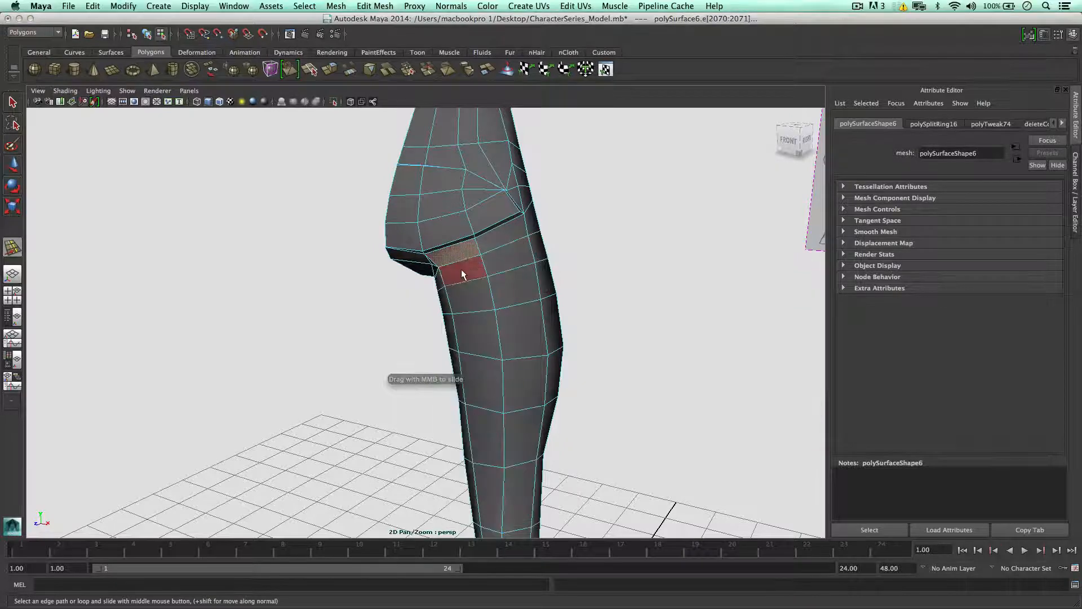
left_click(462, 271)
left_click(496, 281, "shift")
key("w")
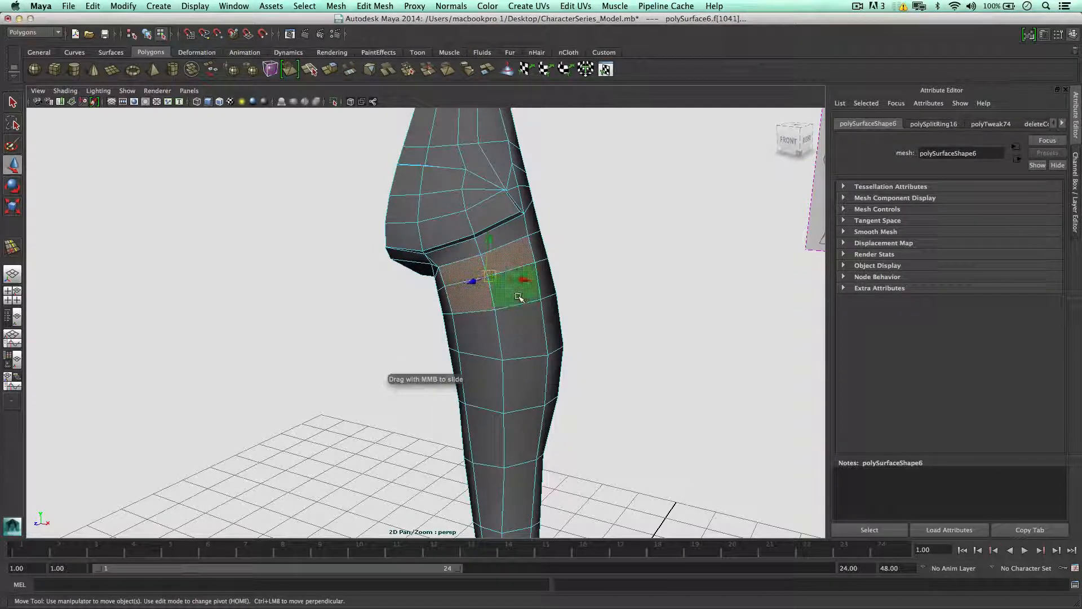
left_click(515, 328, "shift")
left_click(490, 334, "shift")
left_click(485, 365, "shift")
left_click(527, 385, "shift")
middle_click_drag(535, 335, 520, 248, "alt")
left_click(502, 279, "shift")
left_click(542, 279, "shift")
left_click(536, 344, "shift")
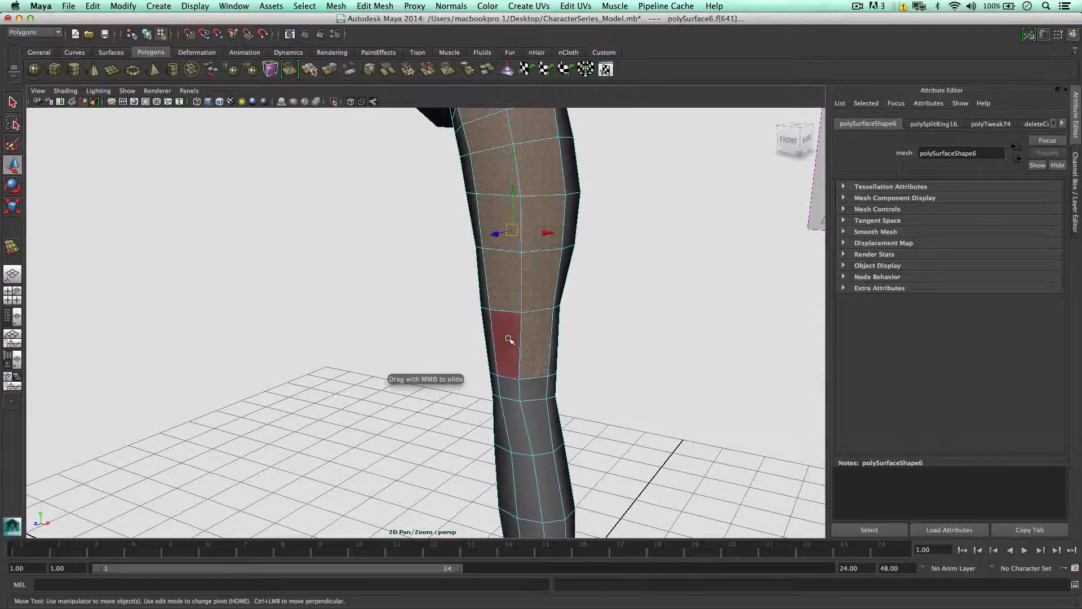
left_click_drag(524, 230, 483, 244, "alt")
mouse_move(483, 244)
right_mouse_down("alt")
mouse_move(479, 226)
mouse_move(468, 230)
right_mouse_up("alt")
left_click_drag(468, 230, 369, 337, "alt")
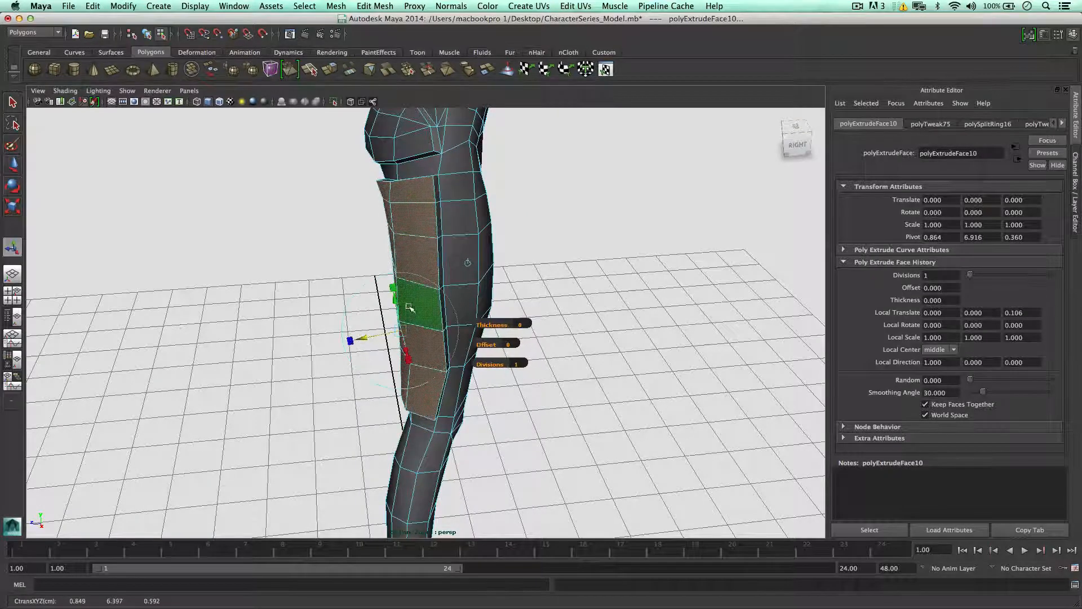
left_click_drag(378, 297, 400, 277, "alt")
Step: Harden the border edges around the extruded section on the back of the thigh
right_click_drag(408, 143, 459, 117)
left_click(355, 172)
mouse_move(355, 172)
left_mouse_down("alt")
mouse_move(339, 188)
mouse_move(355, 193)
left_mouse_up("alt")
left_click_drag(419, 229, 362, 174, "alt")
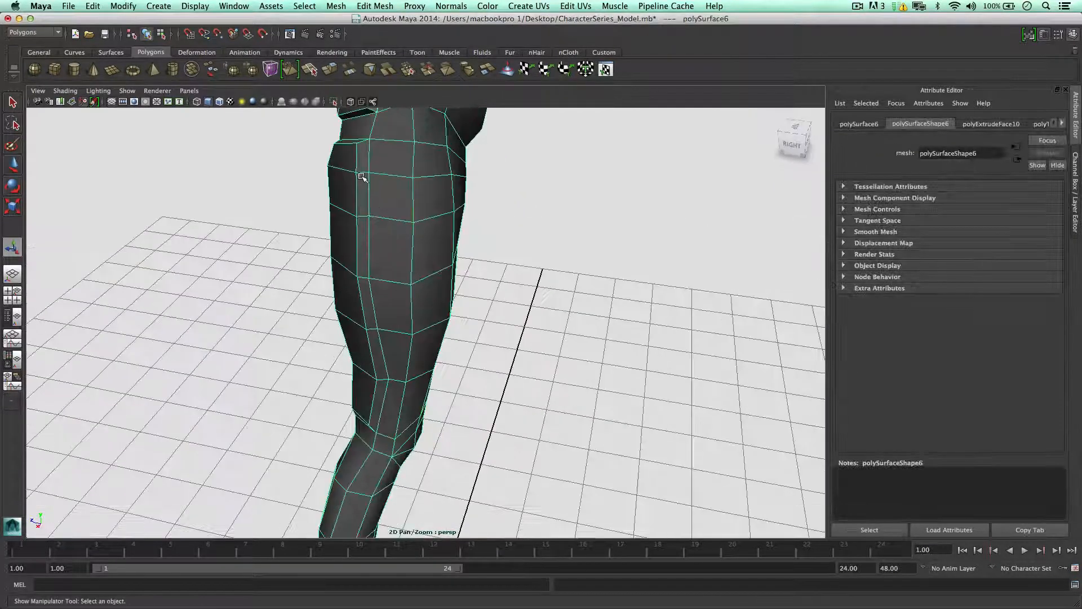
right_click_drag(362, 174, 371, 162)
left_click(368, 161)
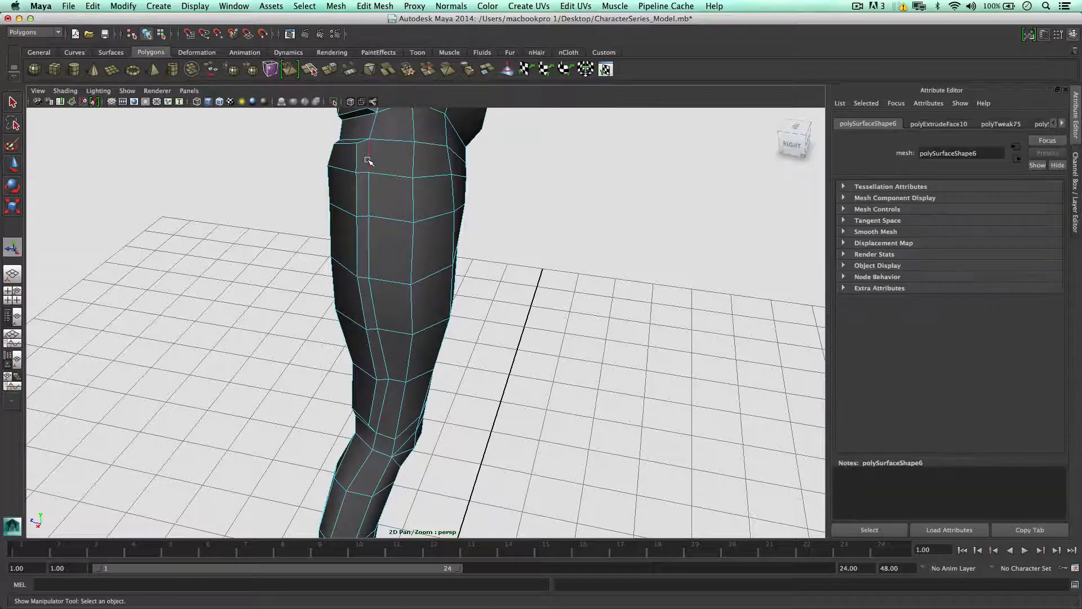
left_click_drag(370, 159, 462, 174, "alt")
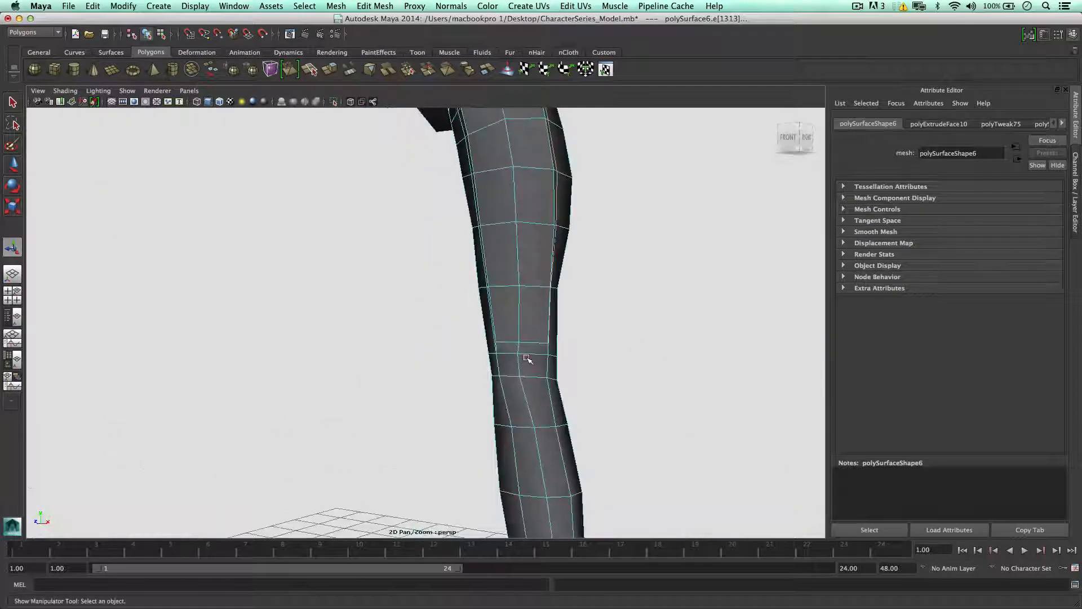
left_click_drag(496, 344, 526, 319, "alt")
middle_click_drag(529, 362, 532, 391, "alt")
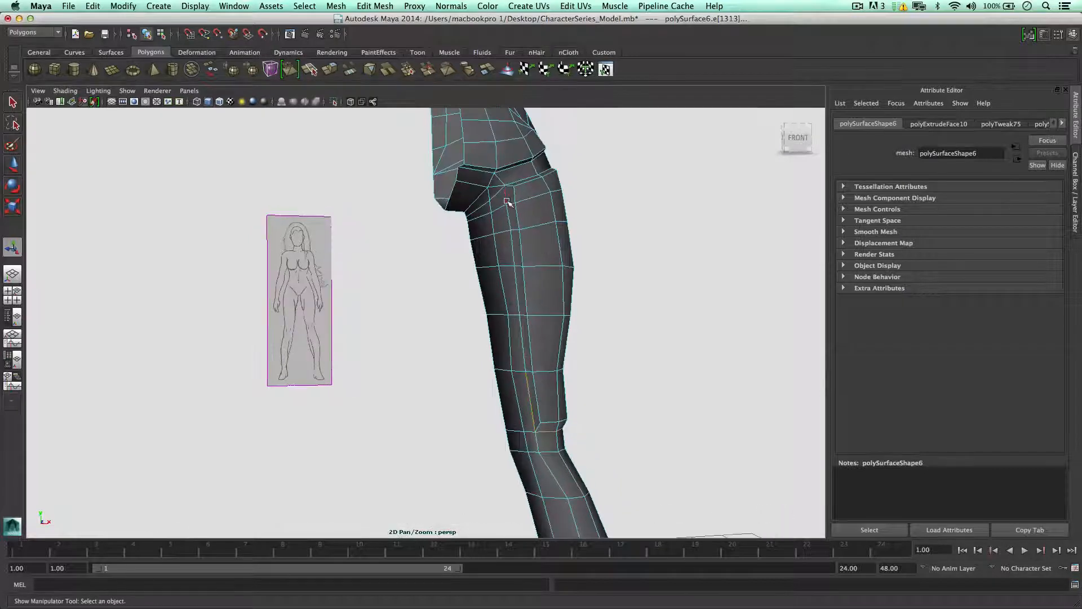
left_click_drag(531, 227, 514, 248, "alt")
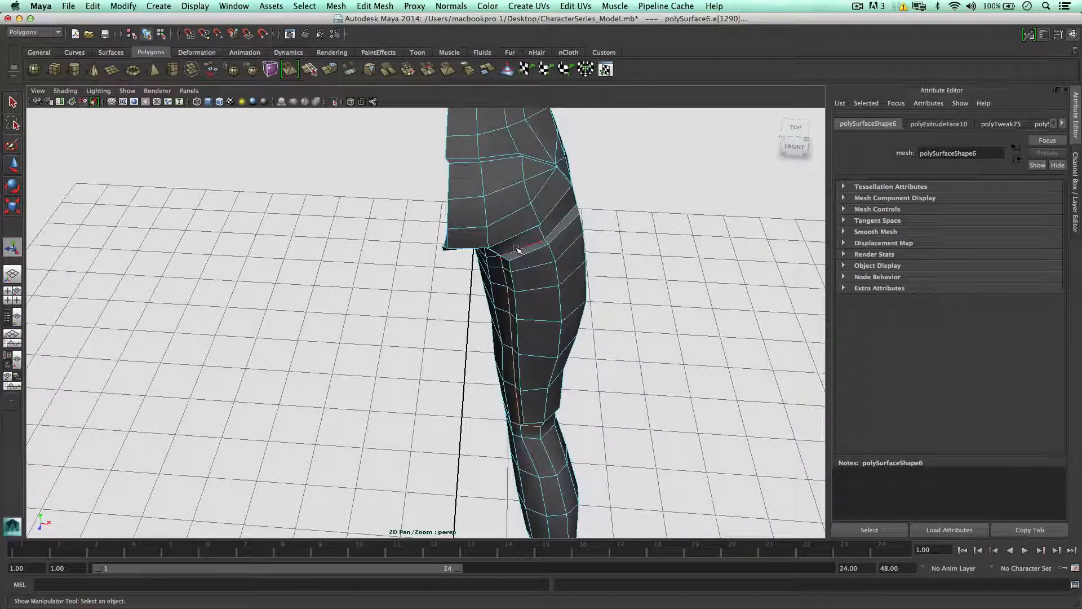
left_click_drag(607, 257, 505, 244, "alt")
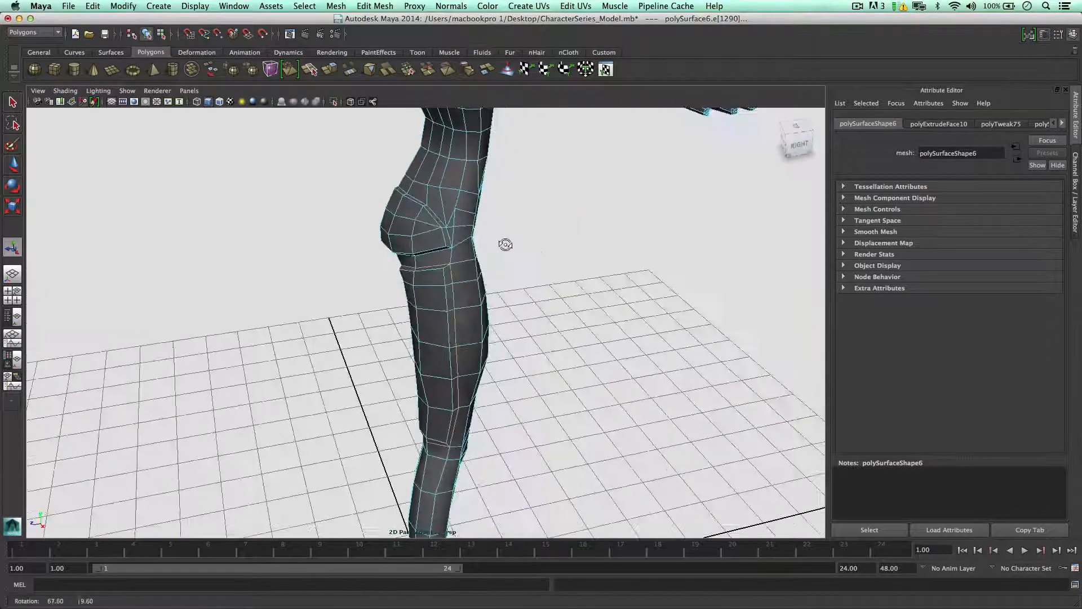
left_click(451, 6)
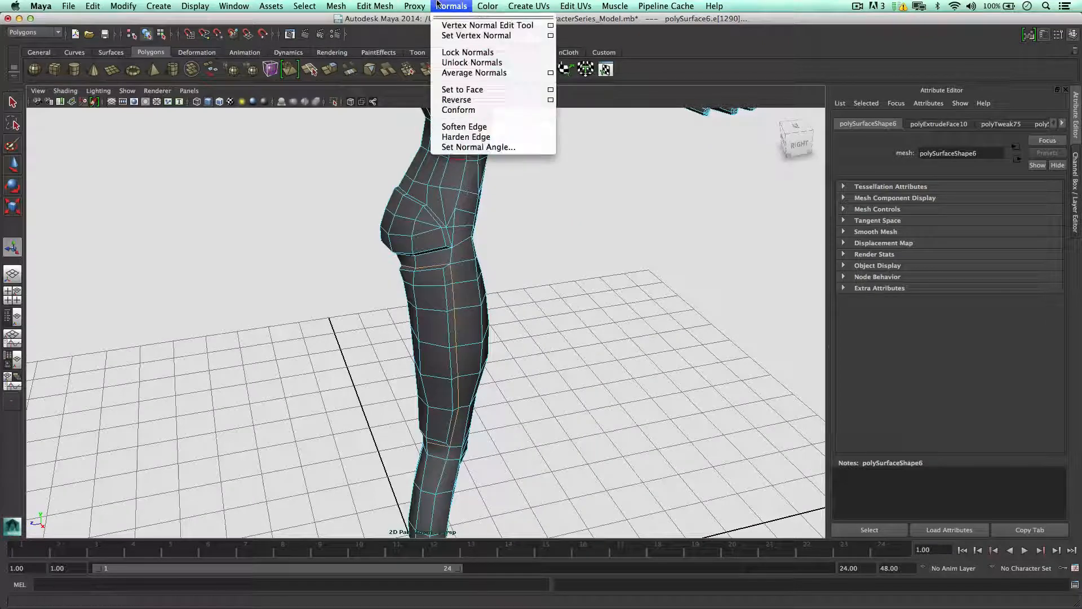
left_click(466, 136)
Step: Examine the shading of the extruded back thigh section and buttock crease from the side with nothing selected
key("w")
left_click_drag(450, 239, 429, 266, "alt")
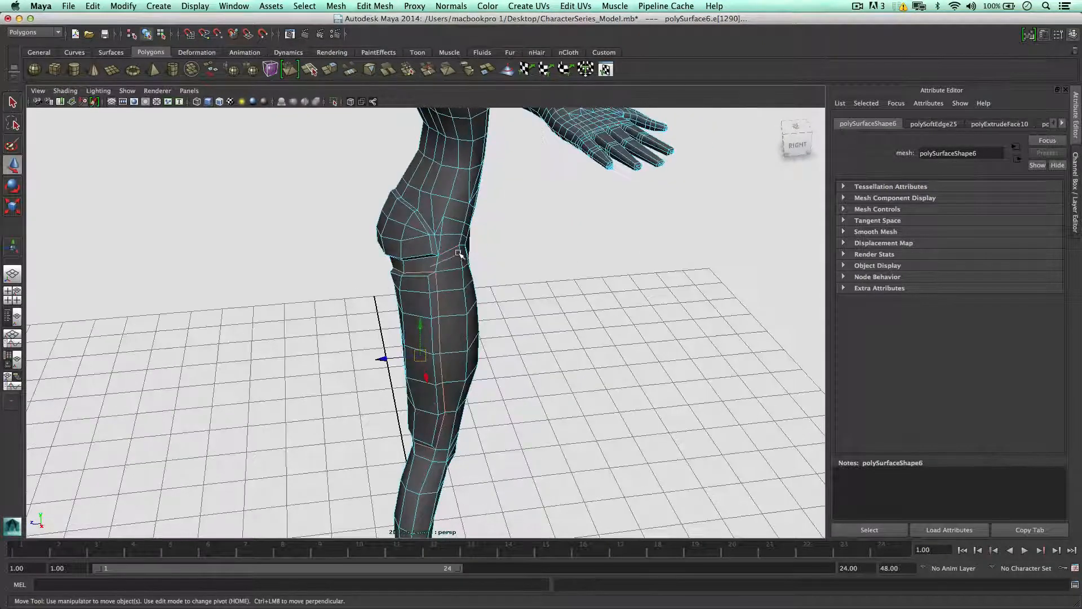
left_click(502, 248)
left_click_drag(502, 248, 417, 226, "alt")
left_click_drag(445, 305, 440, 257, "alt")
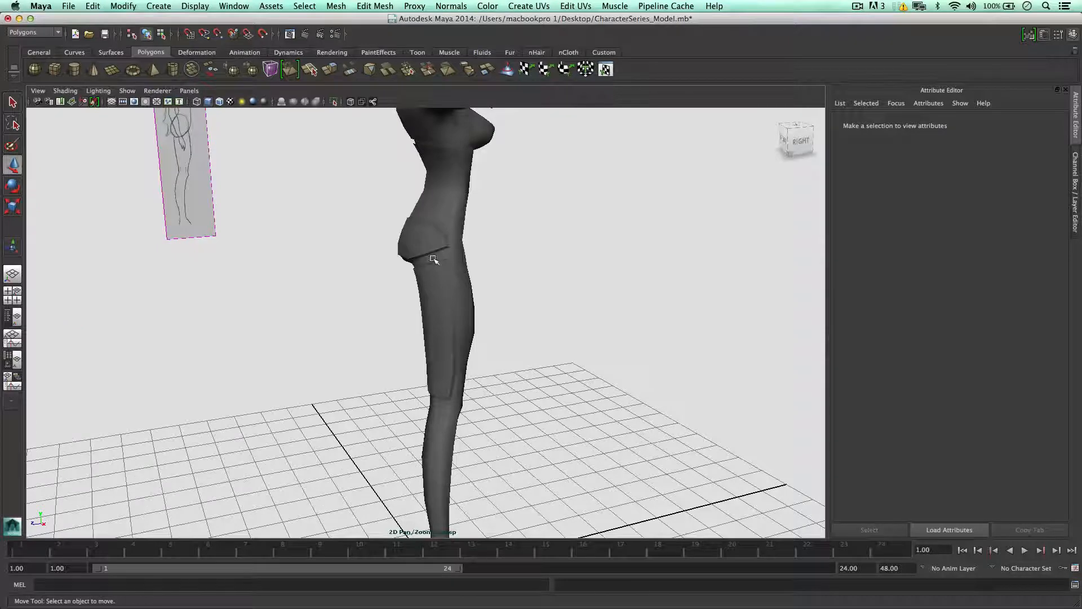
left_click(433, 259)
left_click(481, 267)
left_click_drag(446, 259, 419, 301, "alt")
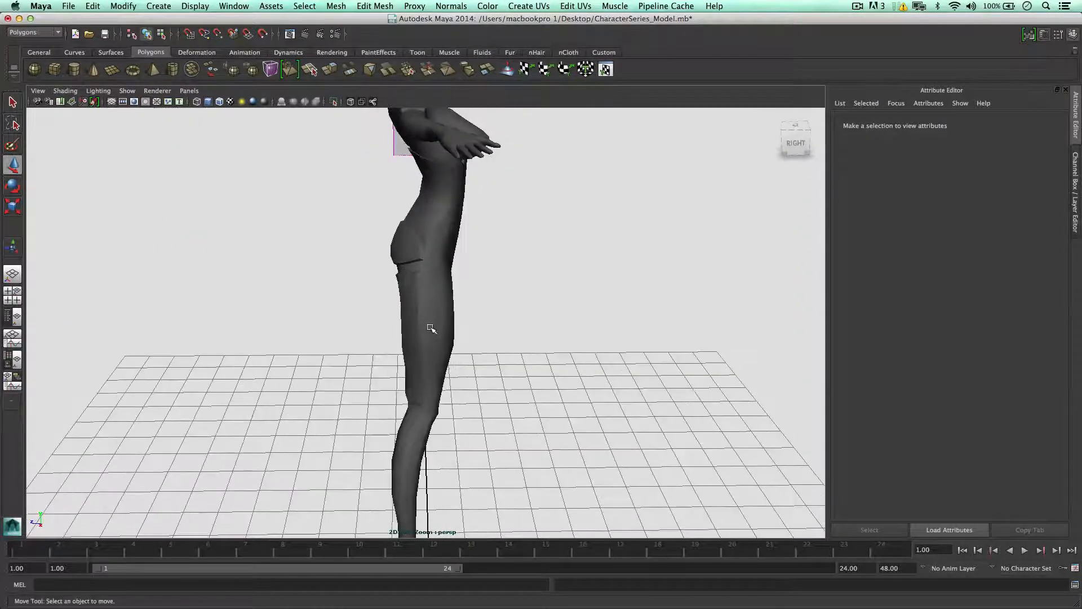
Step: Move the inner column of vertices on the back of the calf toward the inside of the leg
middle_click_drag(430, 328, 428, 253, "alt")
left_click_drag(428, 254, 440, 278, "alt")
right_click_drag(440, 278, 462, 326, "alt")
left_click(465, 350)
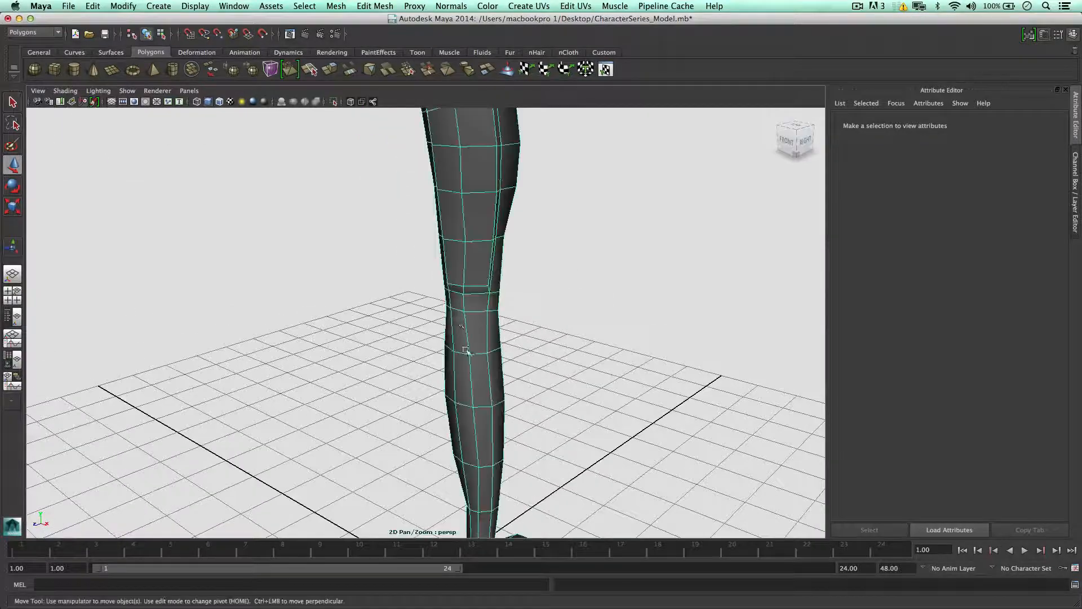
middle_click_drag(465, 350, 442, 256, "alt")
left_click_drag(442, 256, 466, 259, "alt")
mouse_move(444, 225)
right_mouse_down("alt")
mouse_move(456, 221)
mouse_move(431, 212)
mouse_move(439, 218)
right_mouse_up("alt")
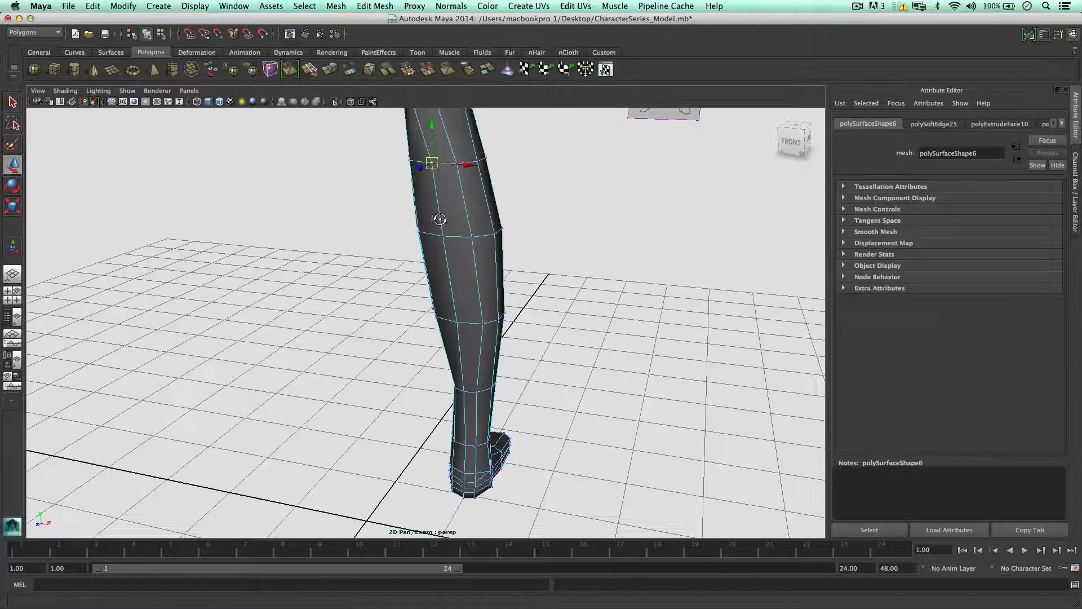
left_click_drag(440, 217, 440, 188, "alt")
right_click_drag(439, 188, 425, 186, "alt")
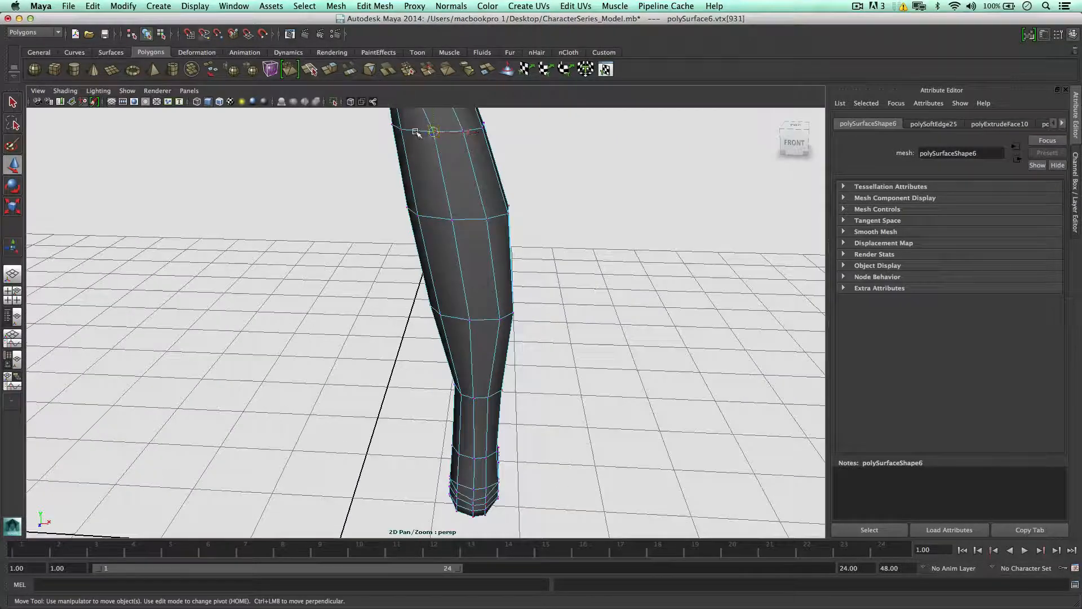
left_click_drag(433, 131, 415, 131)
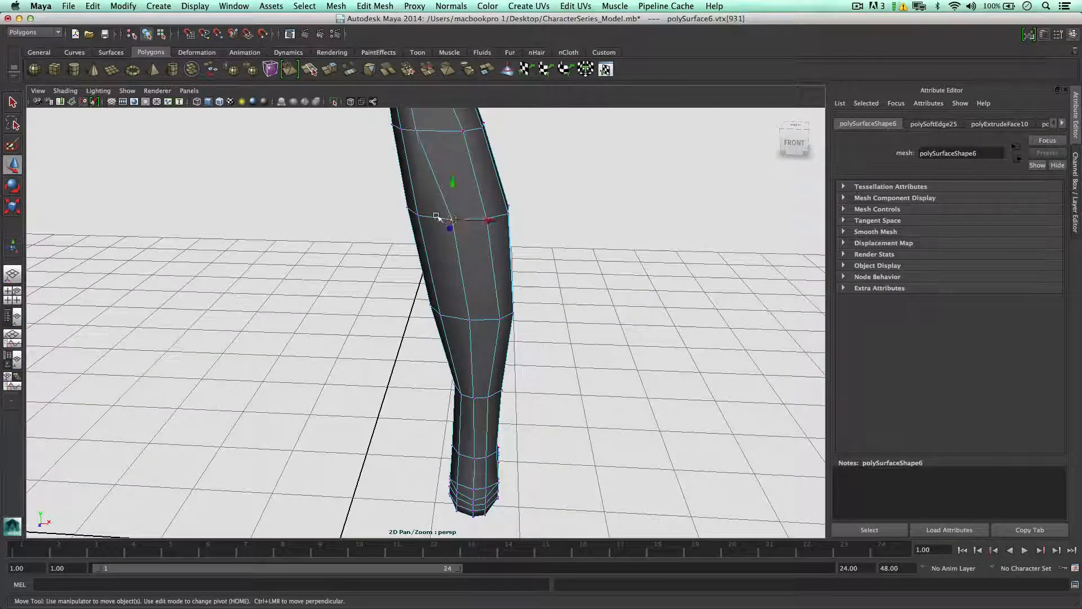
left_click_drag(451, 219, 429, 217)
left_click(471, 321)
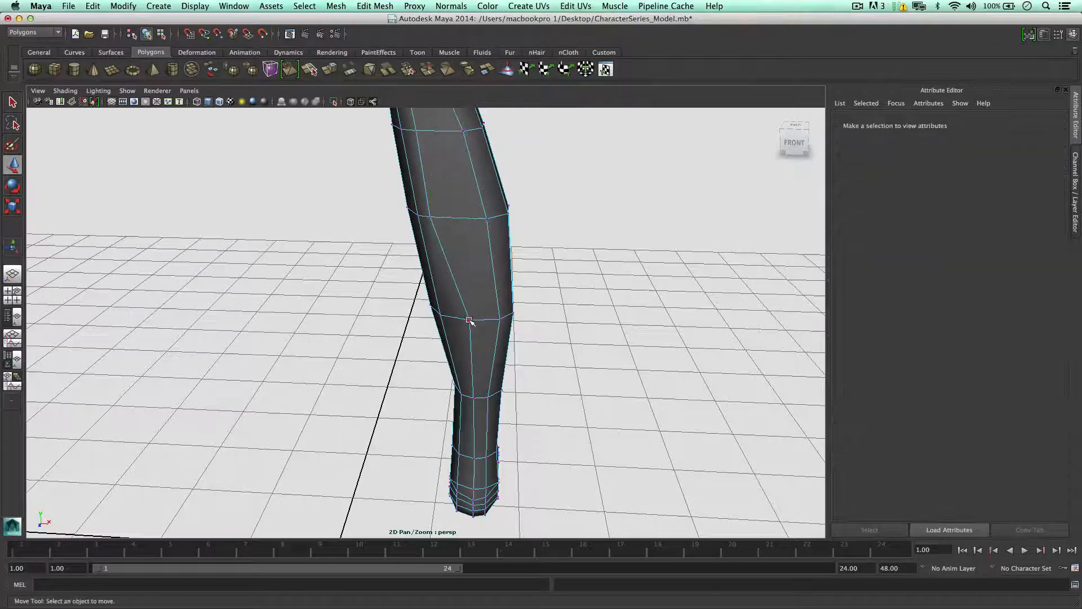
Step: Shift the middle column of vertices on the back of the calf toward the inside of the leg to even out the spacing
left_click_drag(451, 317, 444, 165, "alt")
left_click(445, 212)
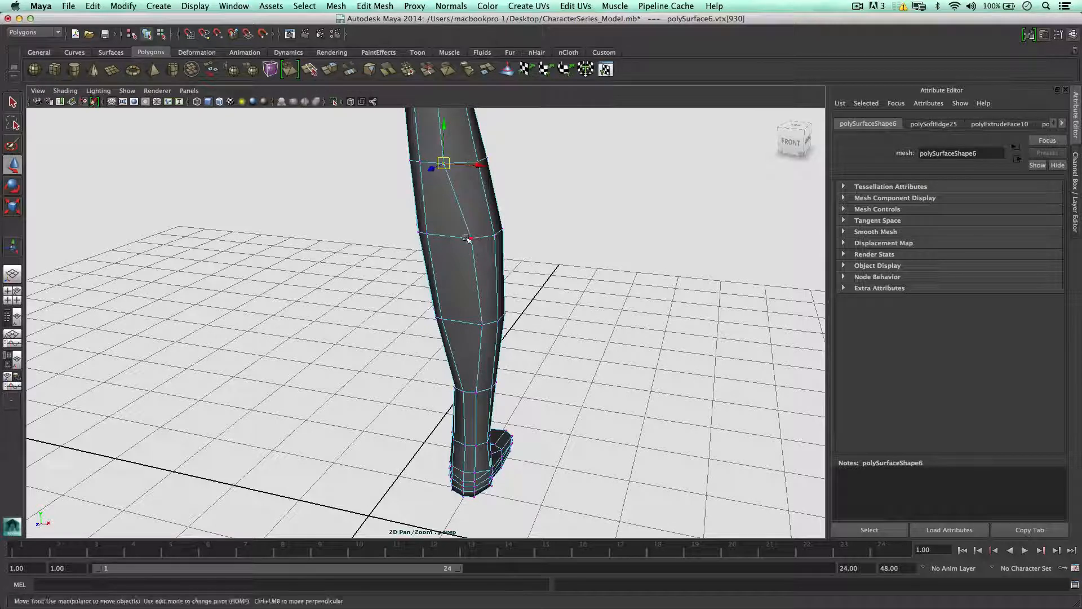
left_click(448, 237)
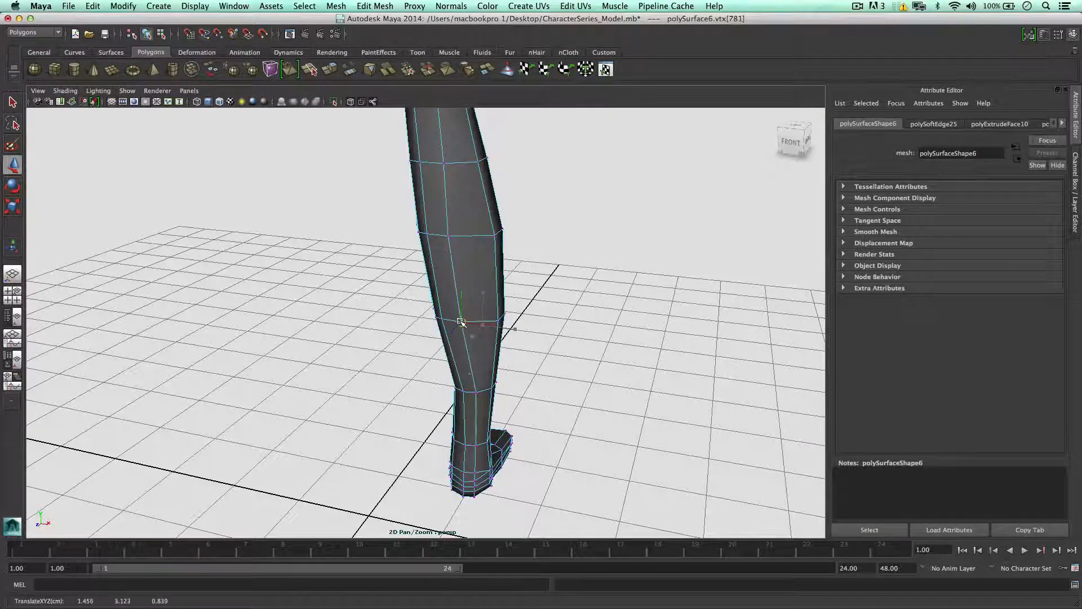
Step: Reposition the outer column of vertices on the back of the calf, bringing its middle and lower vertices toward the centre
left_click_drag(482, 351, 494, 248, "alt")
left_click(483, 252)
scroll(483, 251, "up", 2)
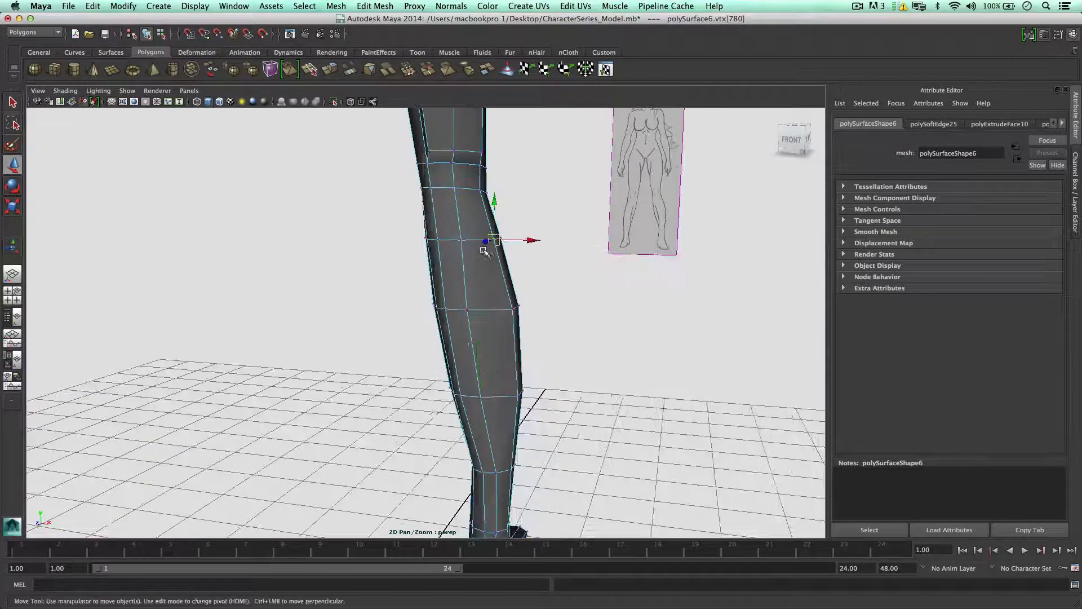
left_click(488, 242)
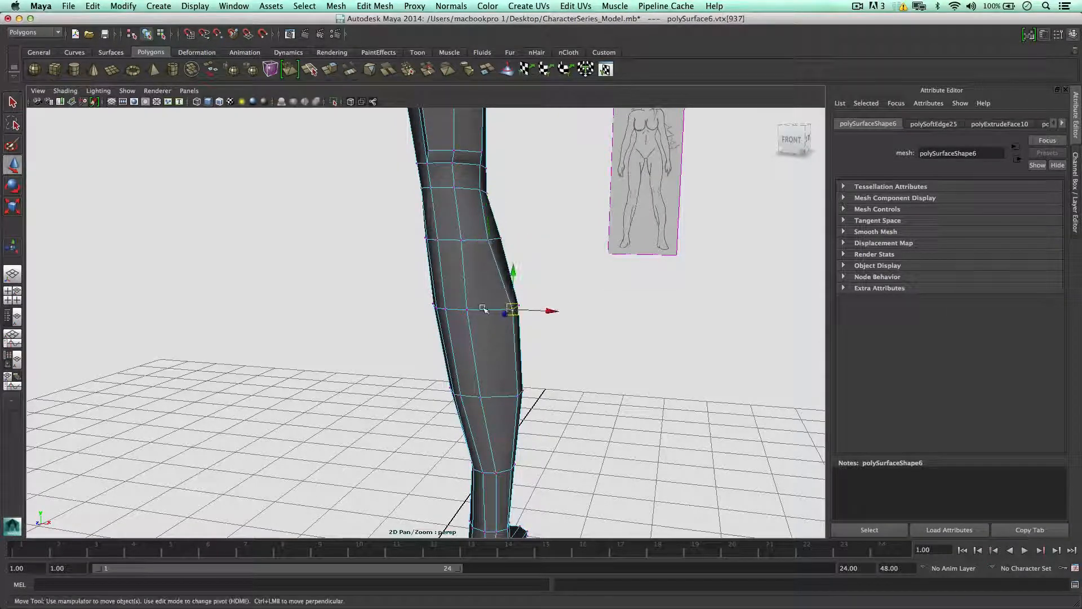
left_click(503, 310)
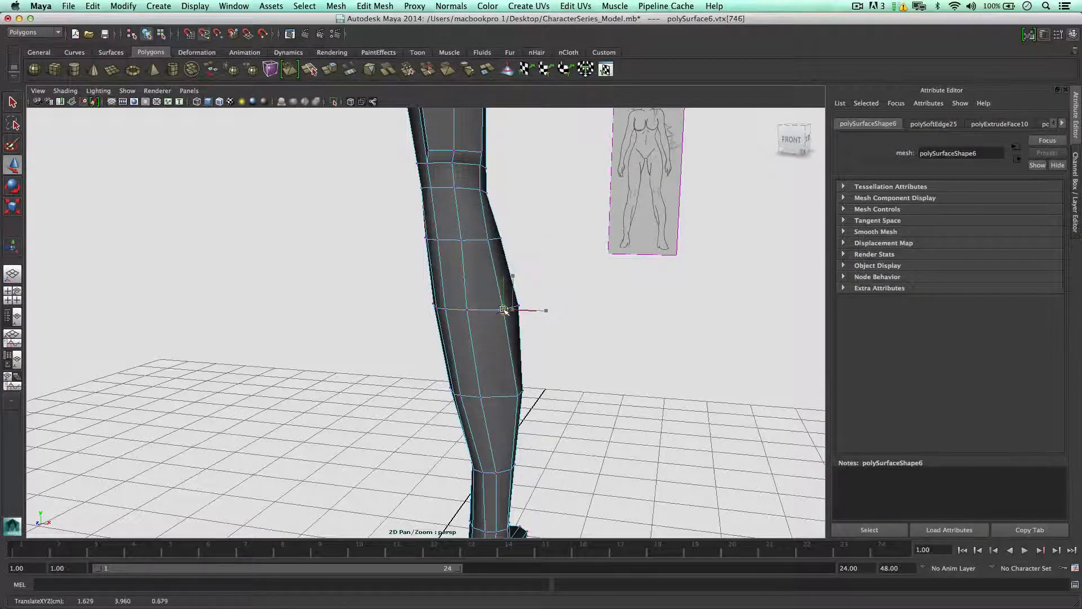
left_click(506, 397)
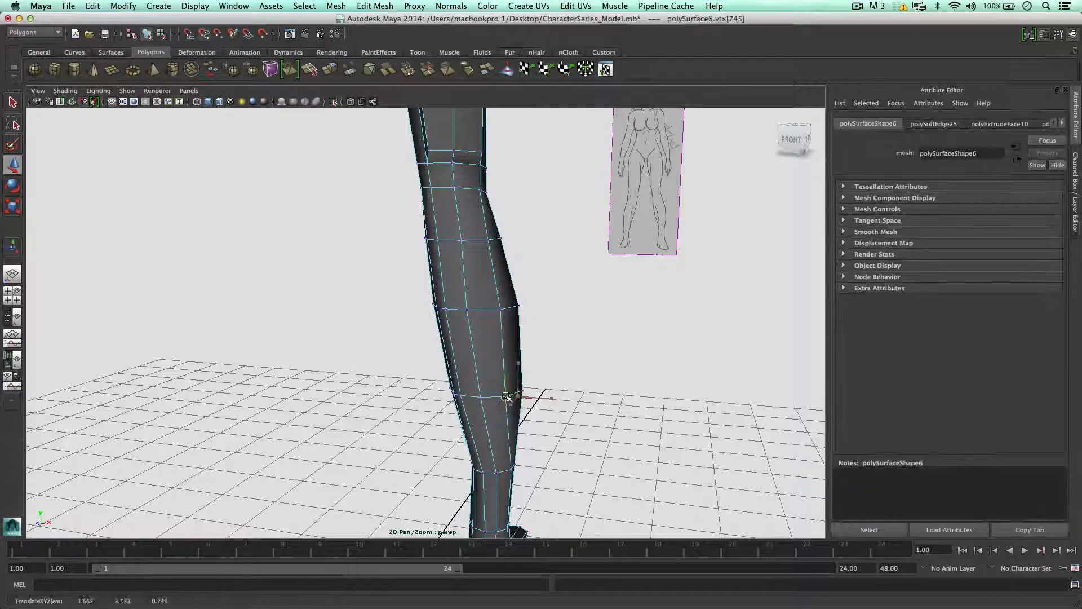
Step: Move the outer and middle vertices of the row at the base of the calf toward the inside of the leg
middle_click_drag(501, 419, 510, 301, "alt")
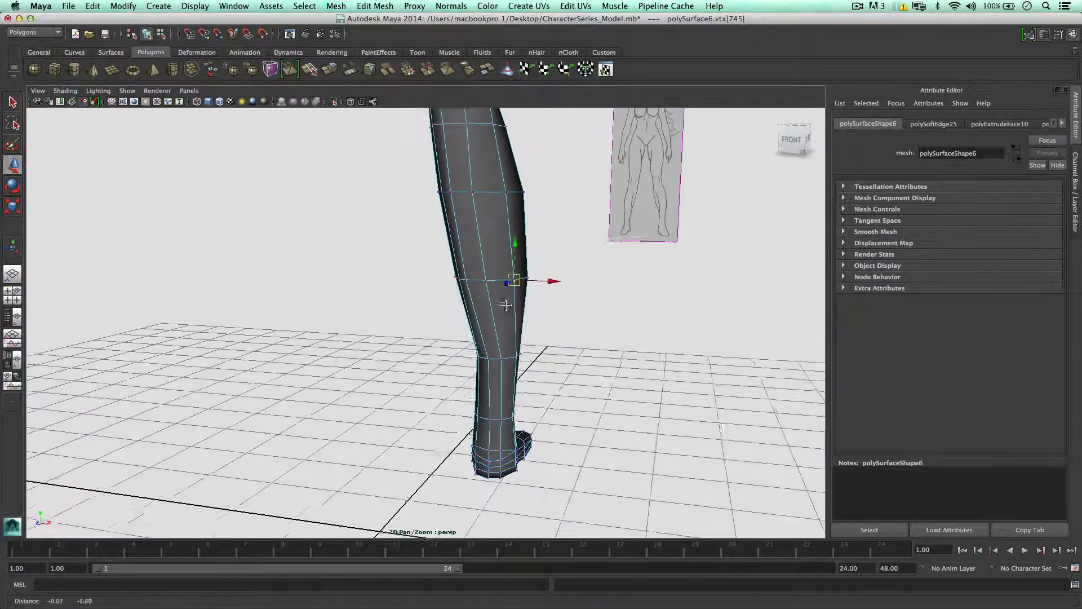
key("space")
left_click(519, 323)
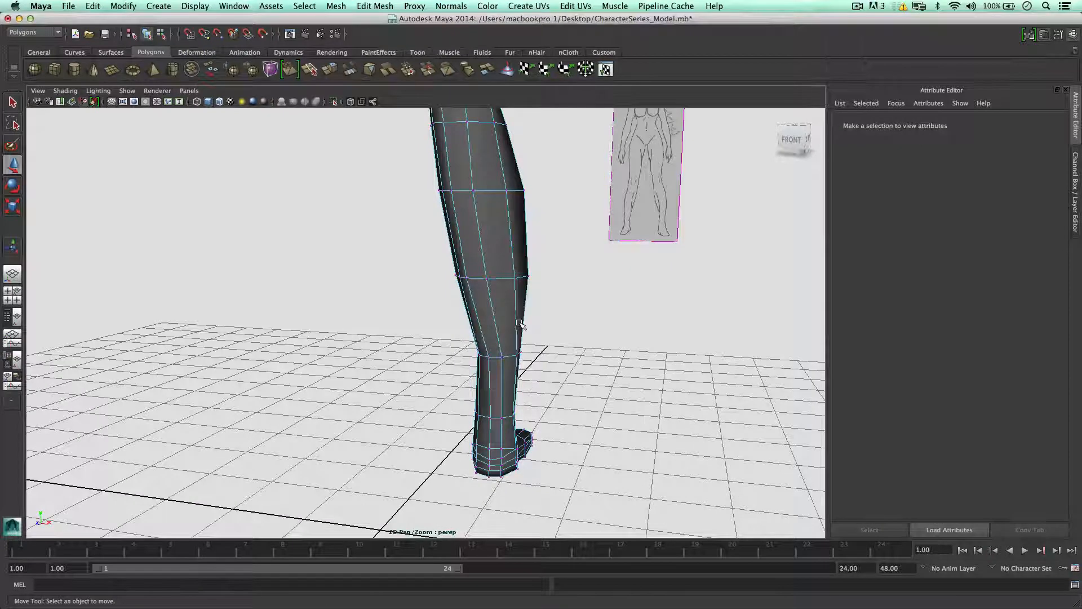
left_click(518, 355)
scroll(564, 375, "up", 3)
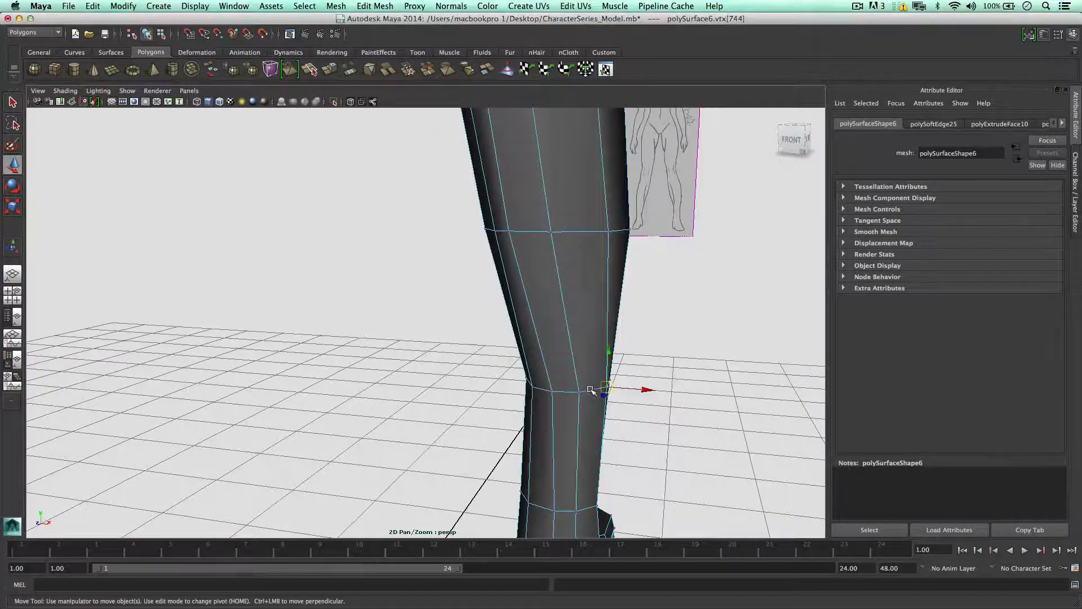
left_click_drag(606, 389, 596, 390)
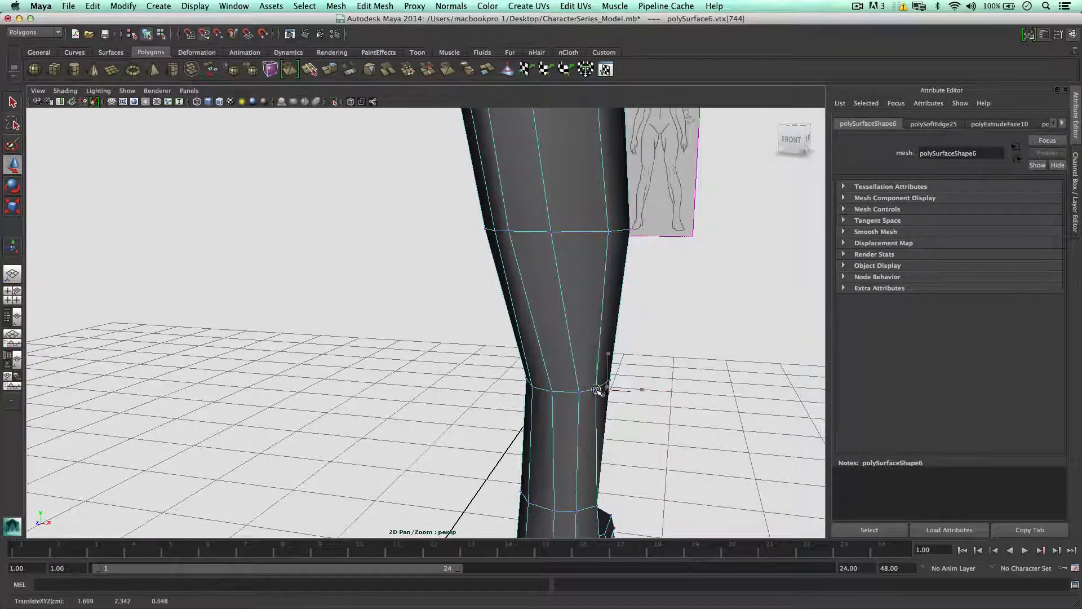
mouse_move(579, 393)
middle_mouse_down()
mouse_move(561, 393)
mouse_move(570, 393)
middle_mouse_up()
left_click(550, 392)
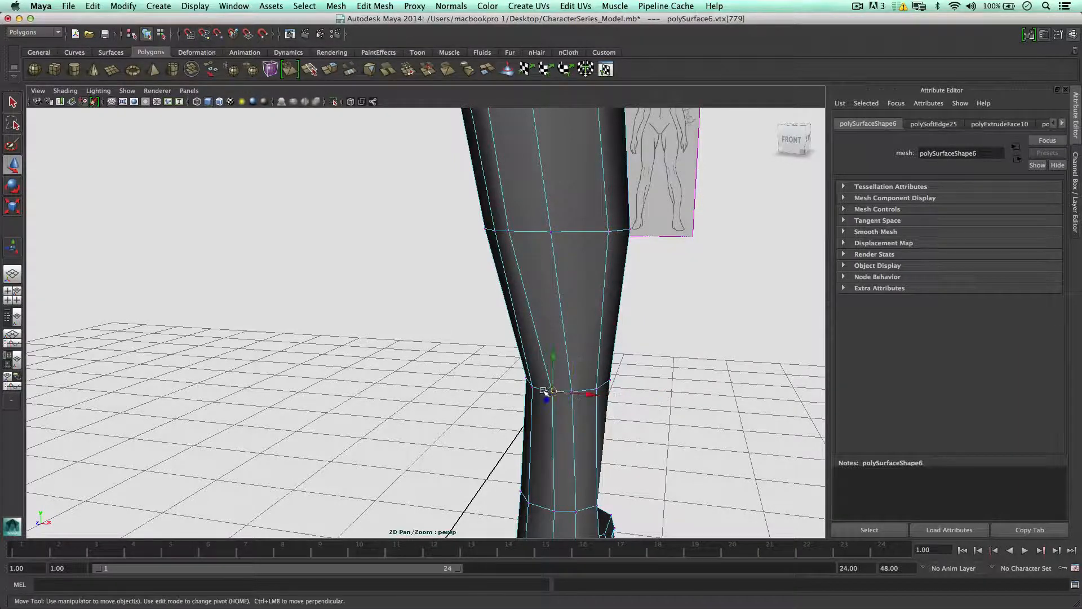
left_click_drag(547, 394, 488, 368, "alt")
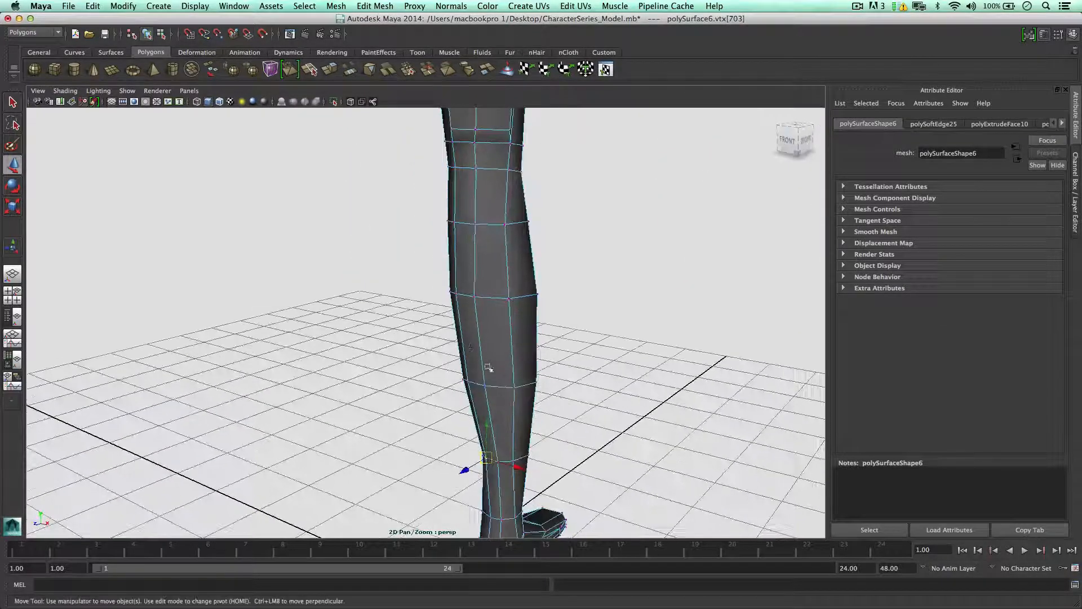
Step: Slide the outer vertical edges on the back of the calf toward the outside of the leg with Slide Edge
right_click_drag(514, 376, 514, 330)
left_click(515, 424)
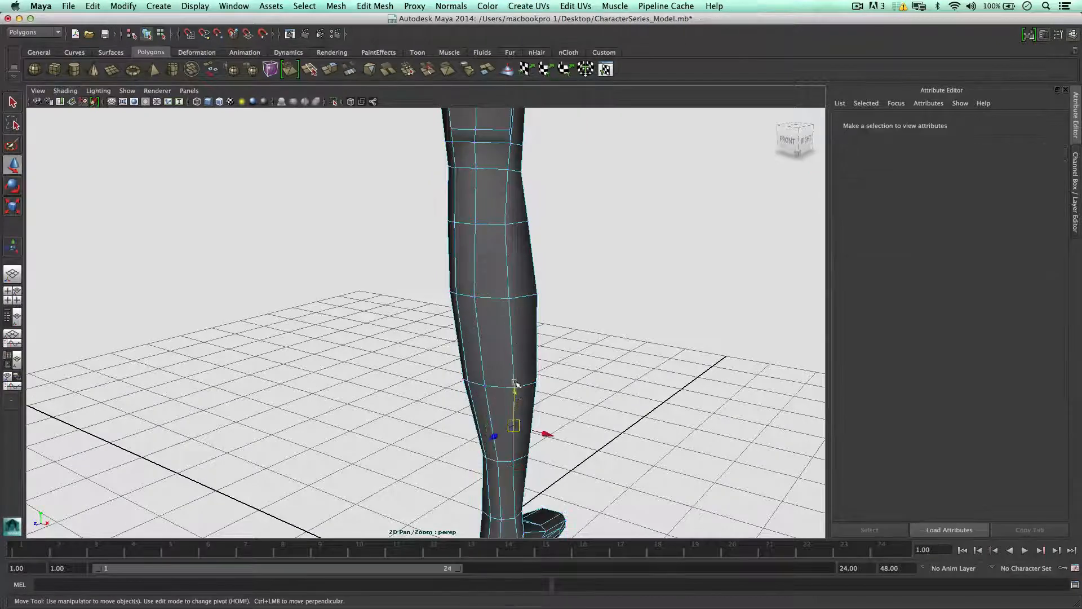
left_click(506, 255, "shift")
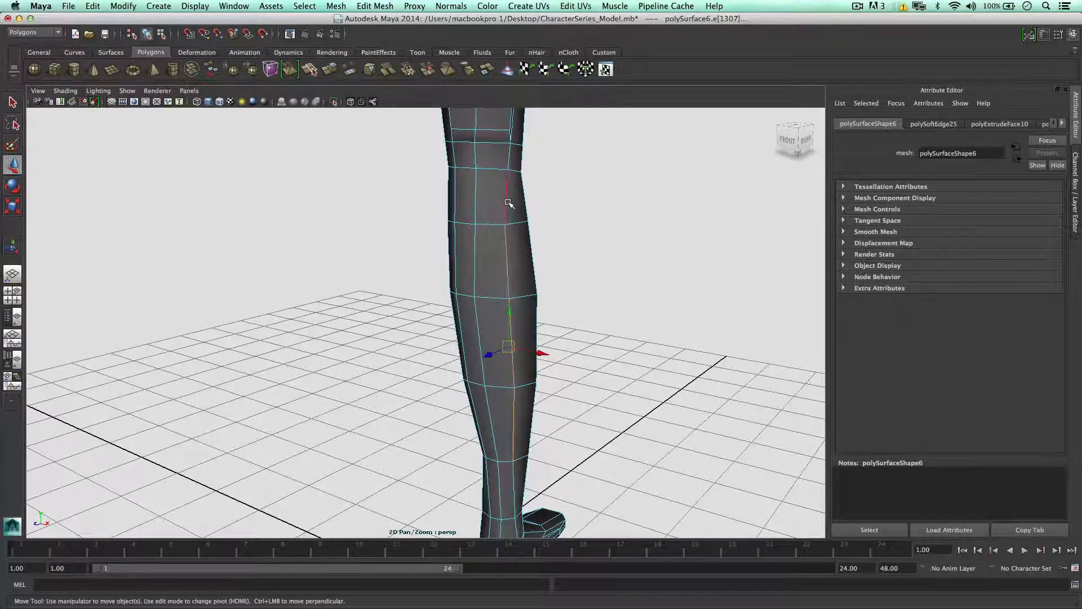
right_click_drag(509, 203, 509, 286, "shift")
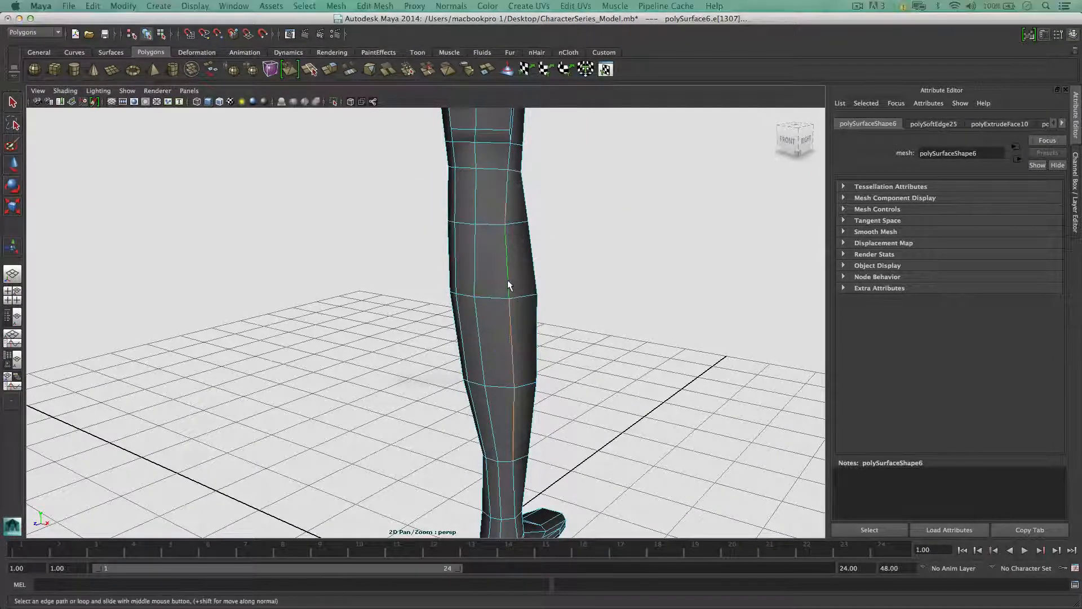
left_click_drag(509, 292, 529, 285, "alt")
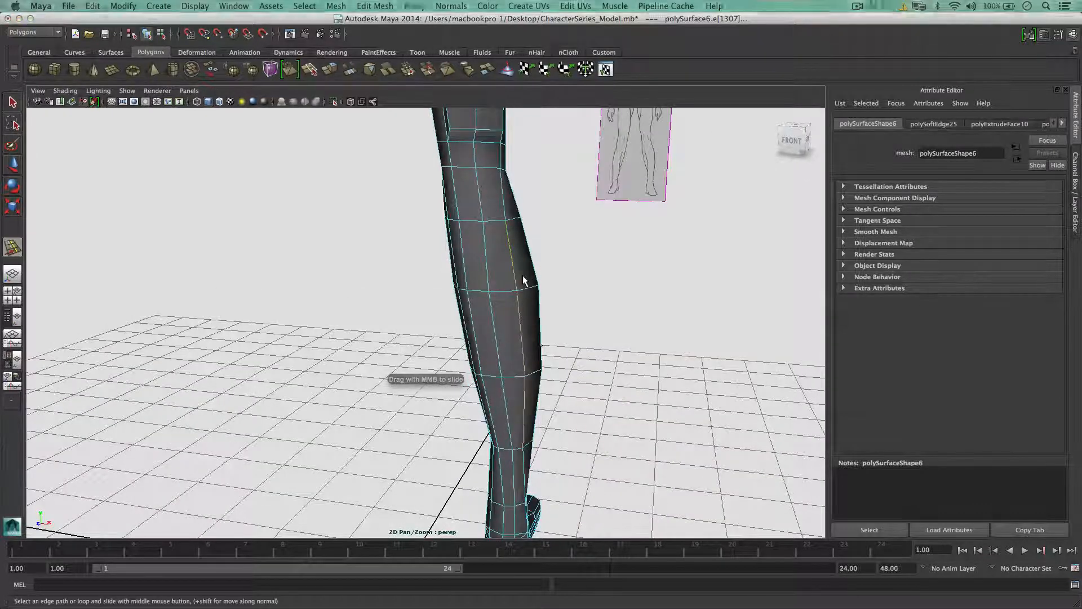
middle_click_drag(529, 281, 532, 282)
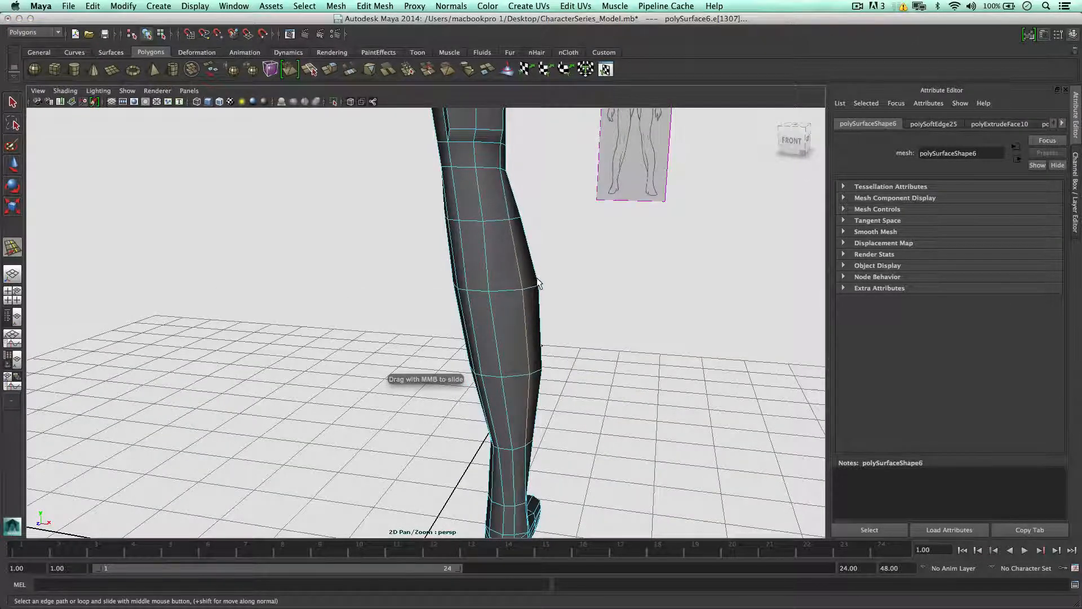
Step: Slide the middle vertical edges on the back of the calf slightly toward the inside of the leg
left_click_drag(536, 283, 509, 344, "alt")
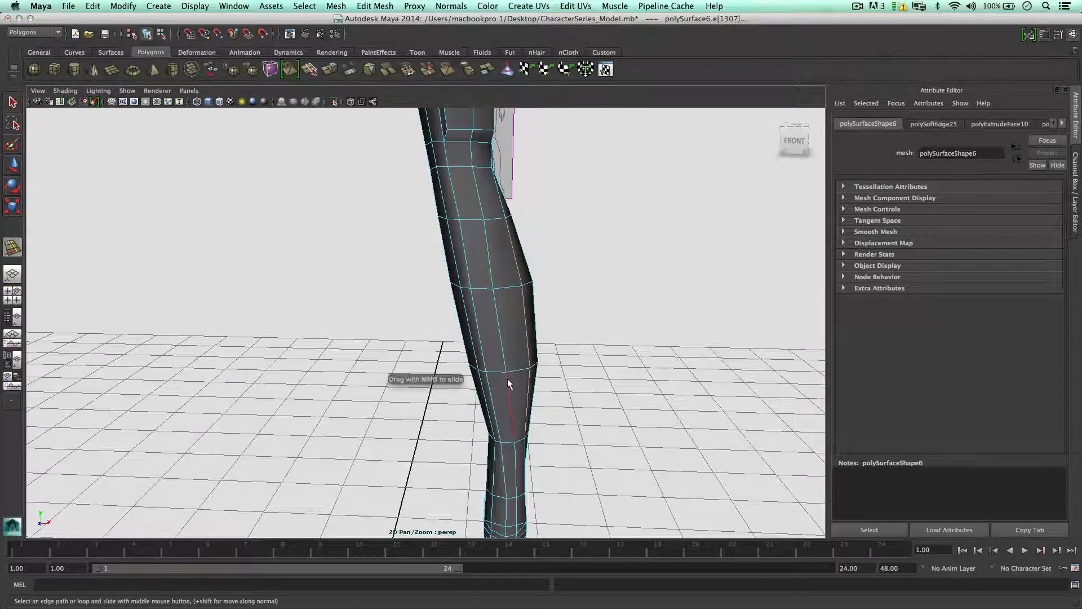
left_click(494, 248)
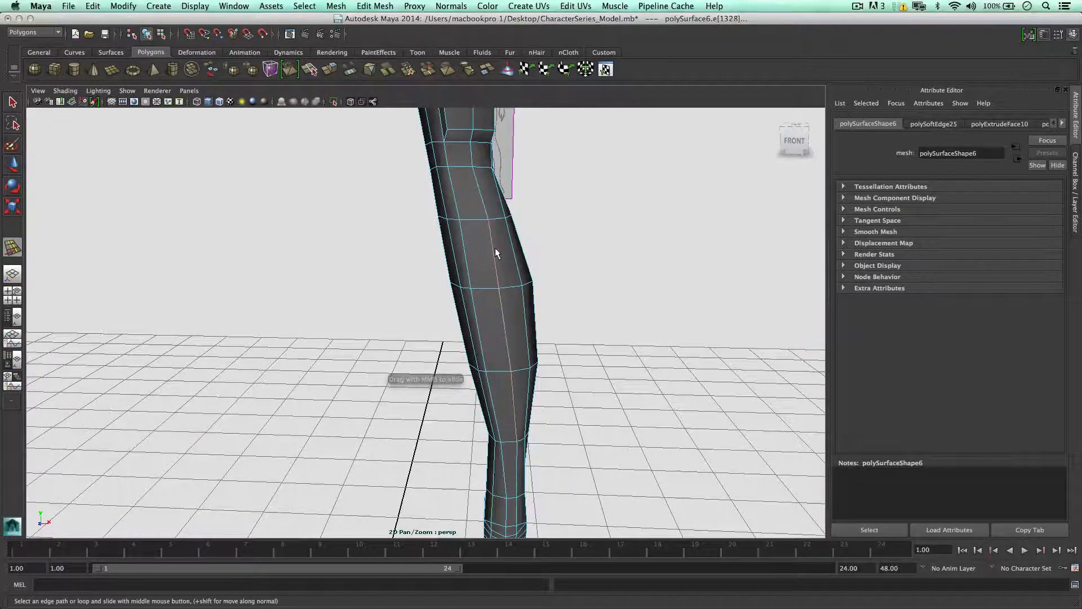
middle_click_drag(494, 249, 492, 255)
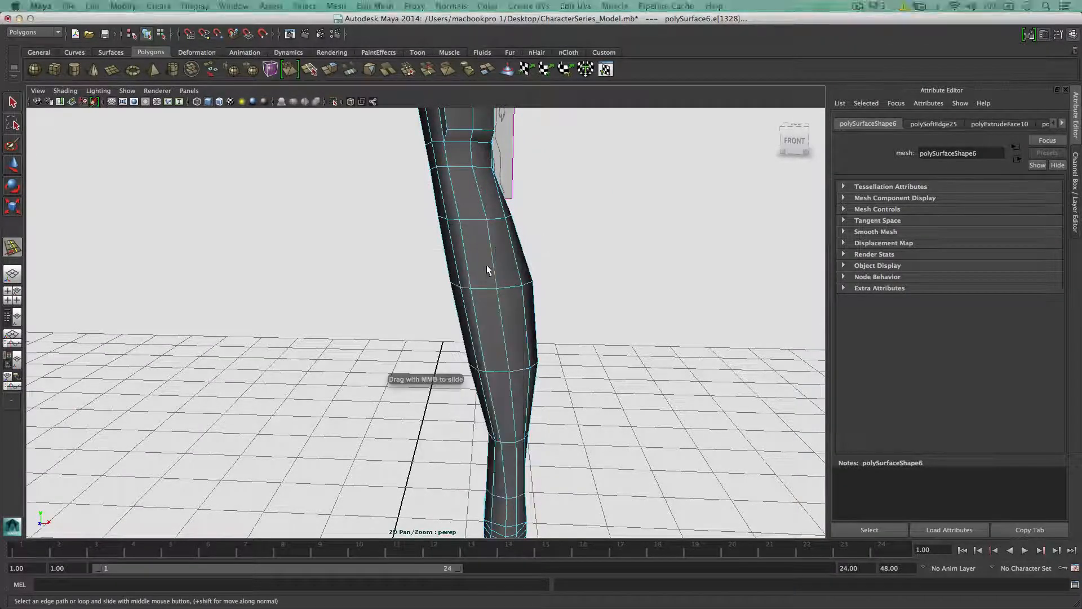
Step: Slide the vertical edge loop running down the inner side of the leg toward the front to even out its spacing
left_click_drag(471, 254, 585, 246, "alt")
key("F11")
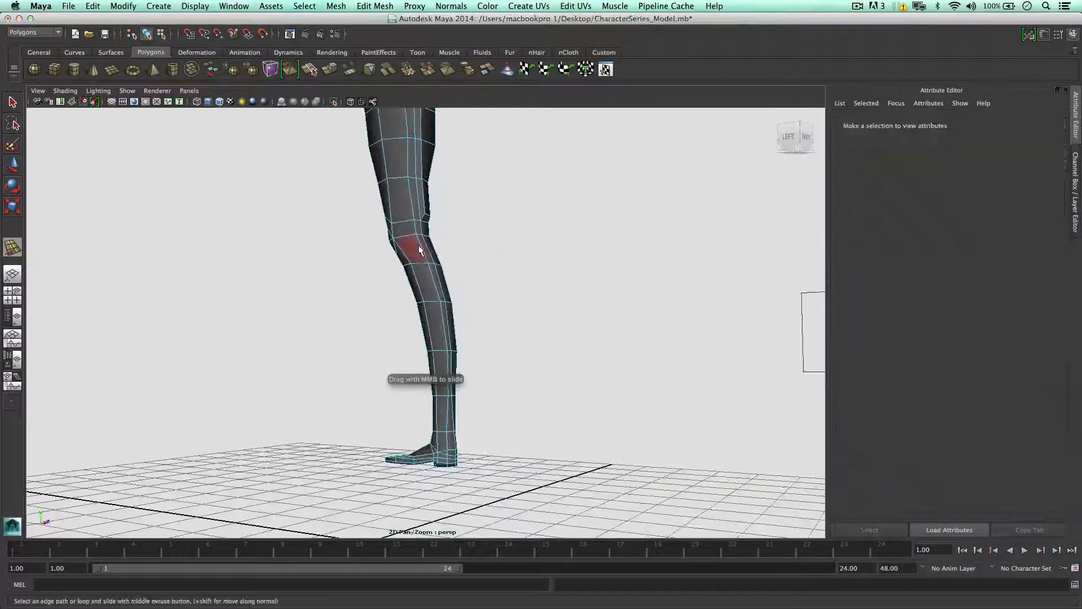
right_click_drag(419, 247, 418, 222)
scroll(417, 217, "up", 3)
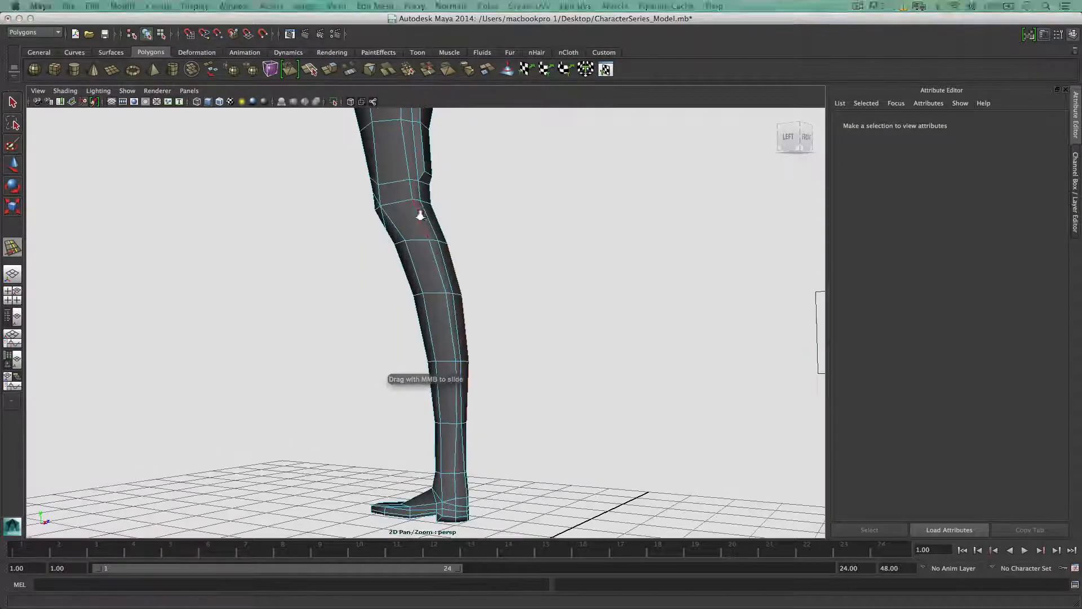
left_click(420, 221)
double_click(421, 222)
scroll(421, 220, "down", 6)
scroll(419, 220, "up", 4)
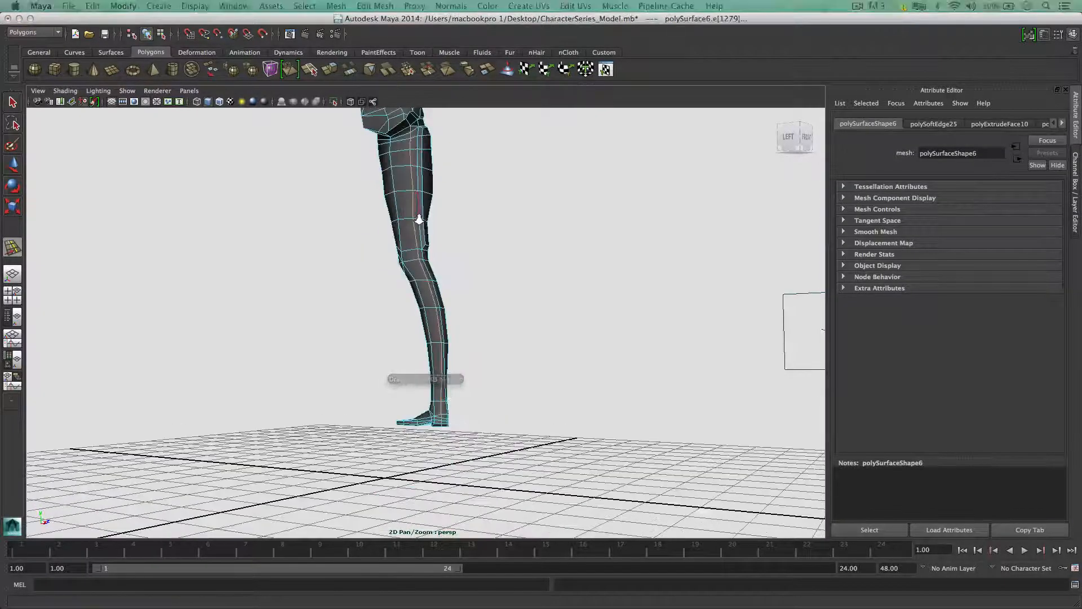
scroll(417, 215, "down", 2)
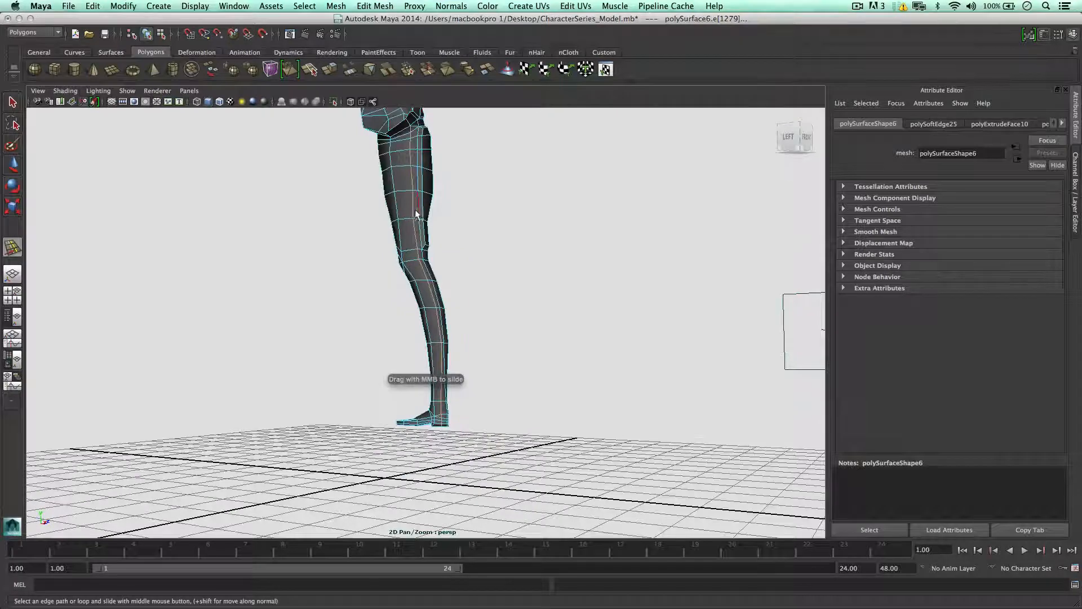
middle_click_drag(415, 210, 396, 209)
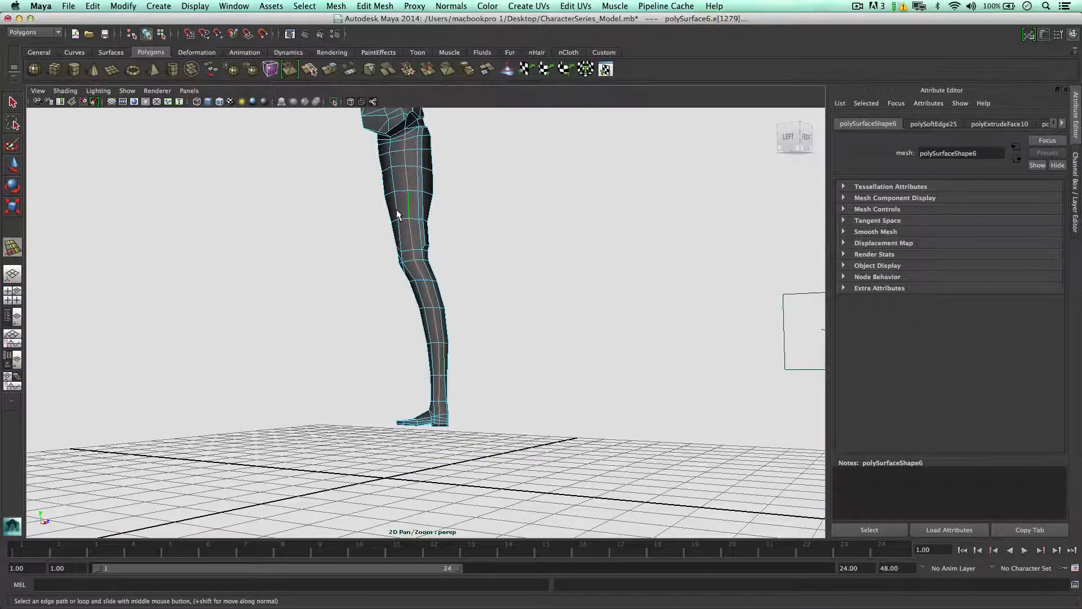
left_click_drag(396, 208, 415, 279, "alt")
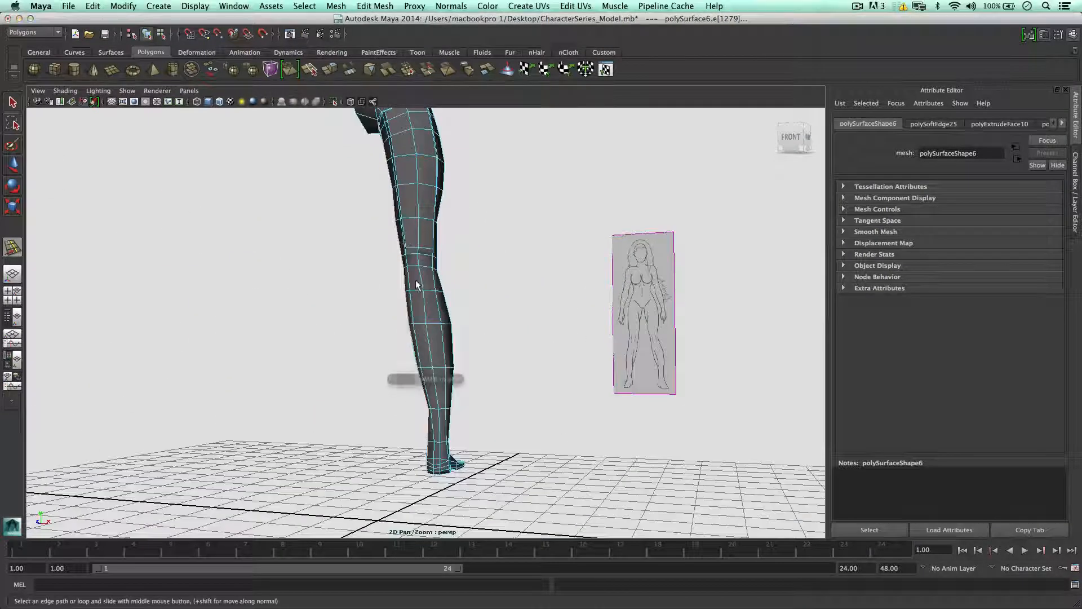
left_click(412, 275)
left_click(427, 275)
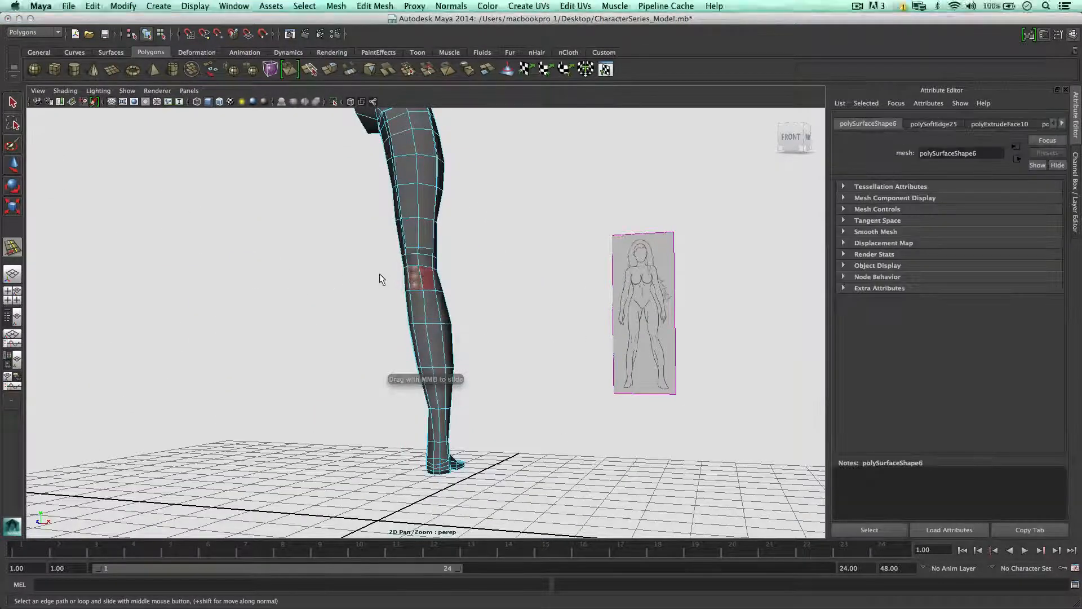
left_click_drag(512, 271, 316, 285, "alt")
left_click_drag(444, 311, 423, 306, "alt")
right_click(422, 300)
right_click_drag(424, 300, 420, 290)
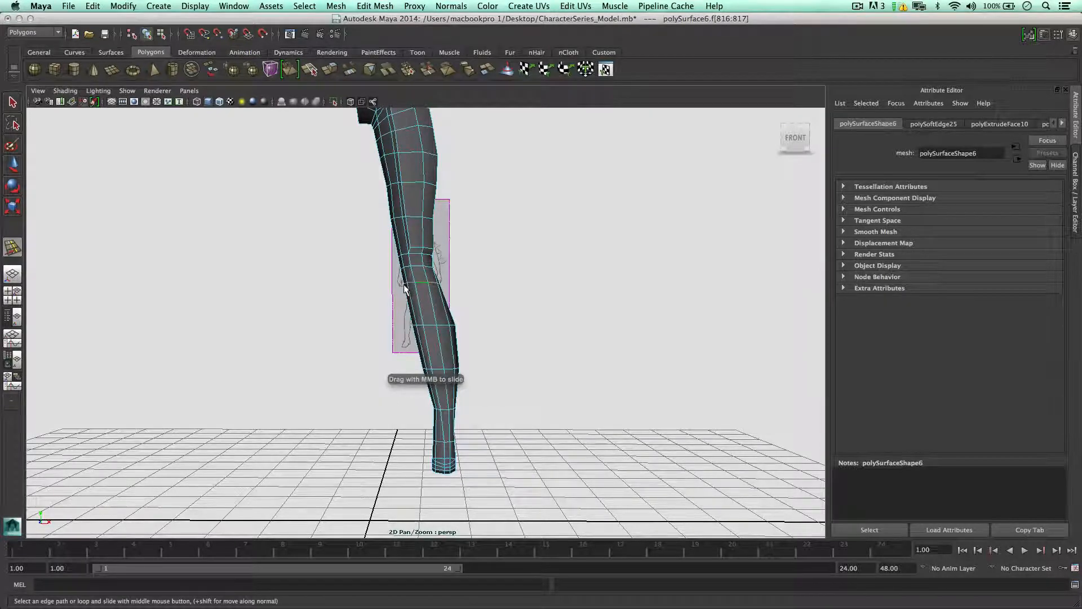
Step: Extrude the six faces on the back of the calf with local translate Z 0.099 and local scale 0.800, 0.775, 0.800
scroll(403, 282, "up", 3)
right_click_drag(415, 284, 419, 305)
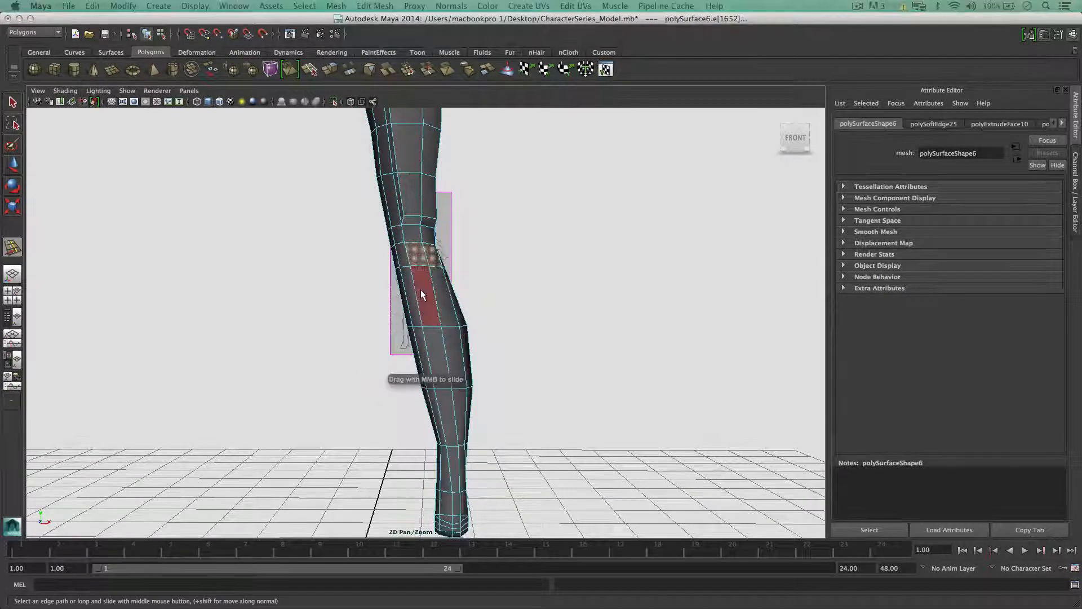
left_click(422, 294)
key("w")
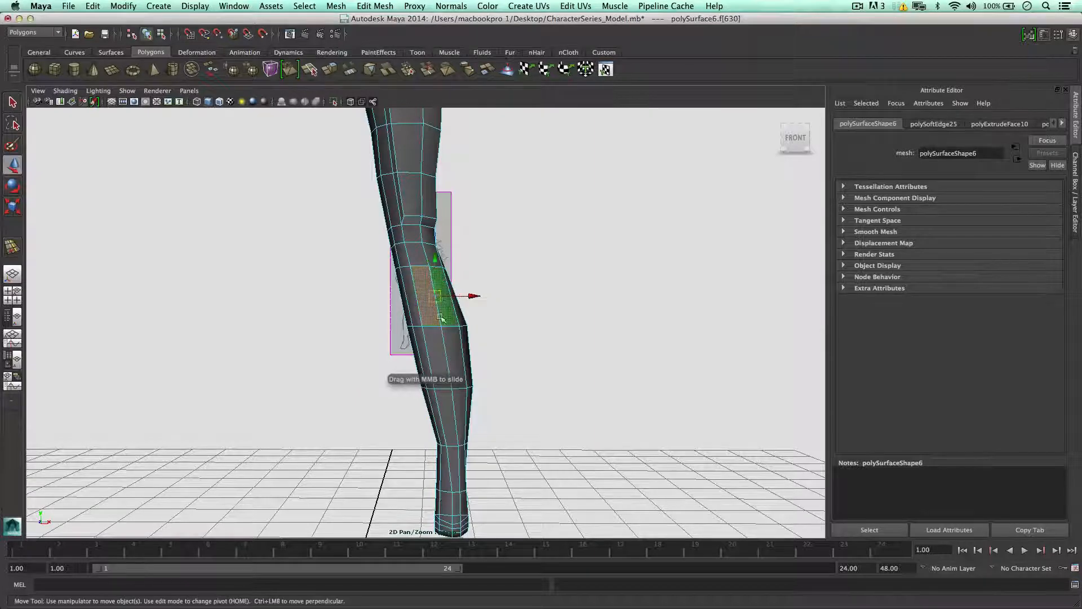
left_click(441, 317, "shift")
left_click(437, 341, "shift")
left_click_drag(437, 361, 439, 378, "alt")
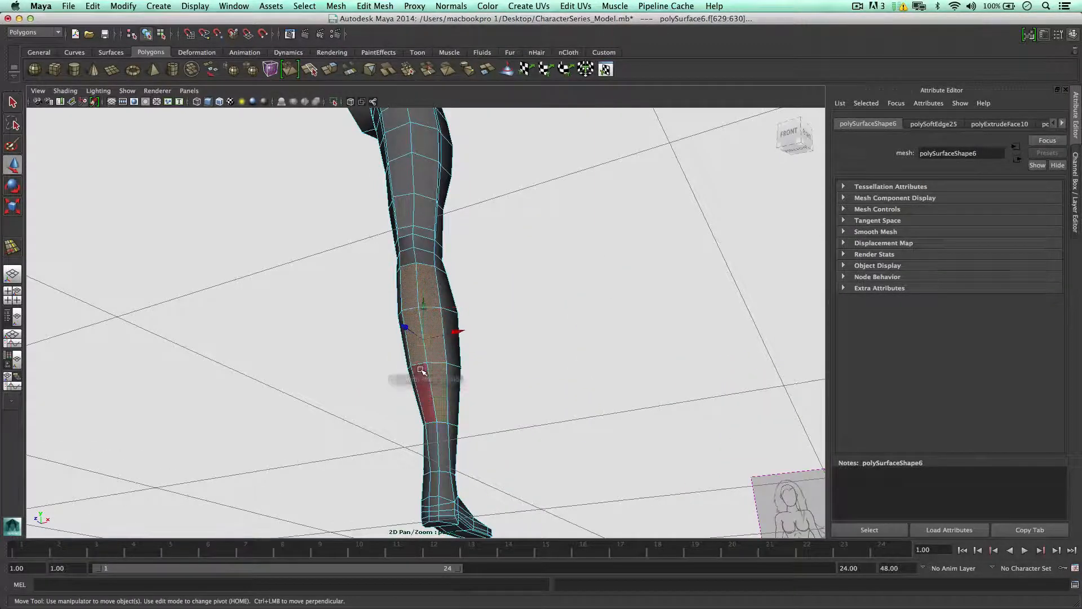
right_click_drag(421, 370, 428, 366, "shift")
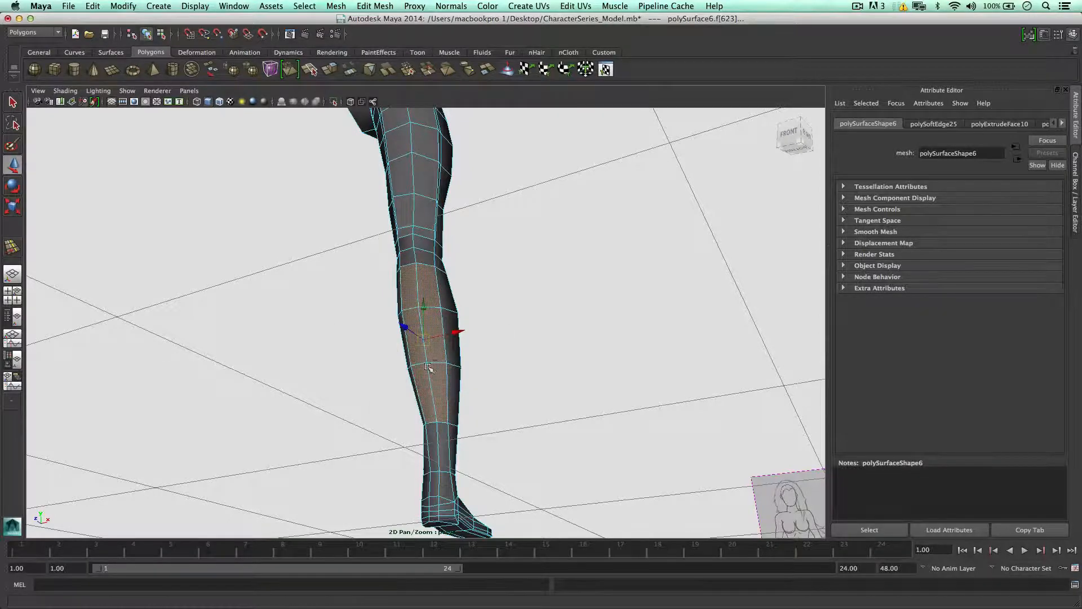
key("ctrl+e")
left_click_drag(428, 367, 361, 419, "alt")
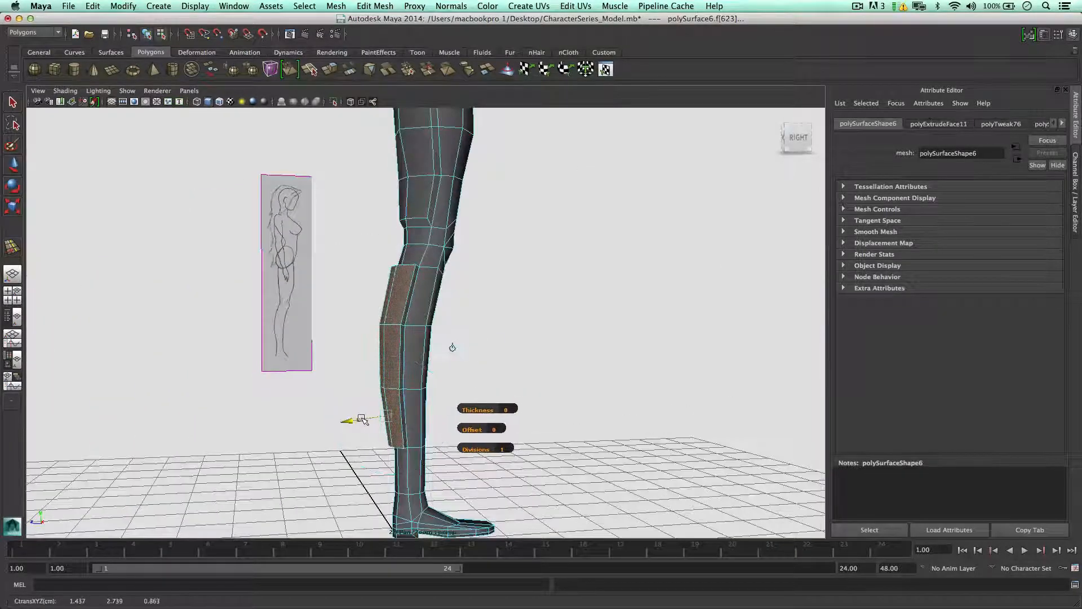
key("t")
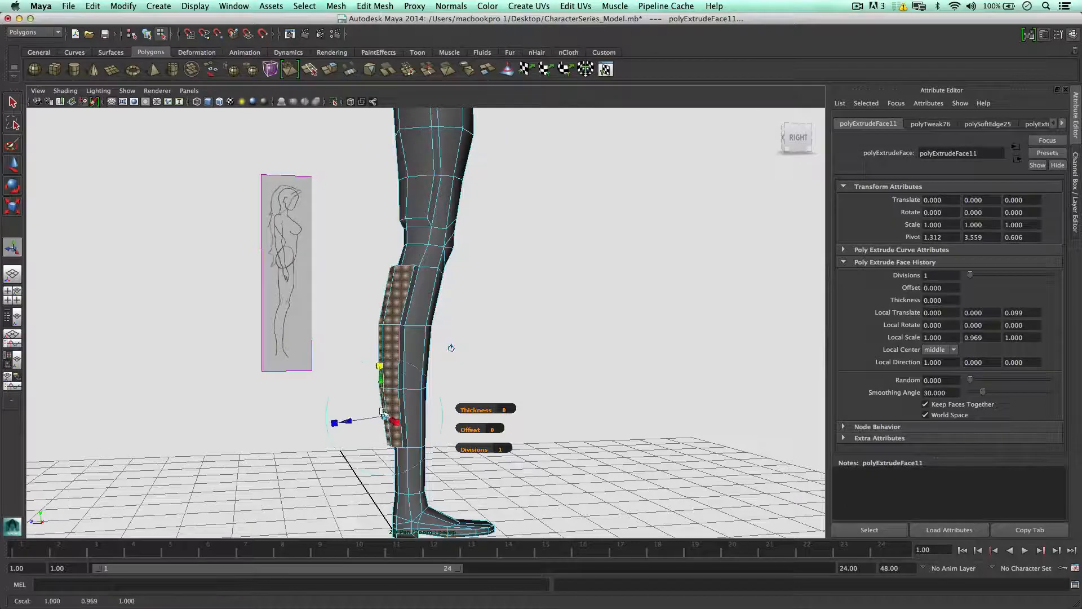
left_click_drag(377, 418, 494, 293, "alt")
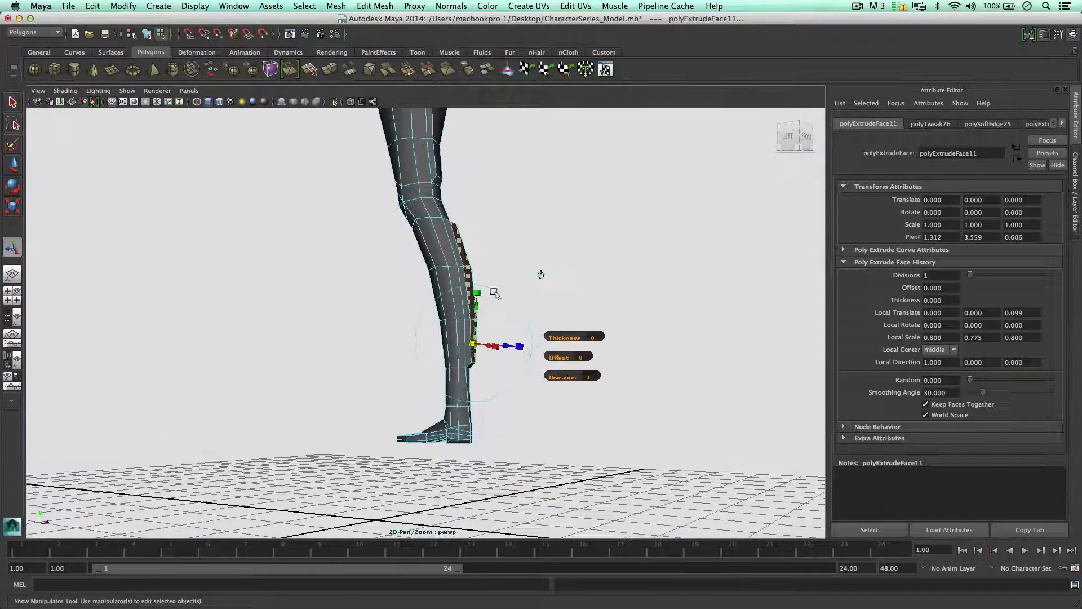
Step: Select all ankle and foot vertices and move them up and slightly toward the outside of the leg
left_click_drag(474, 256, 438, 267, "alt")
right_click_drag(438, 268, 460, 257)
left_click_drag(460, 257, 439, 401, "alt")
left_click(430, 317)
right_click_drag(440, 350, 418, 383)
right_click_drag(393, 347, 394, 347)
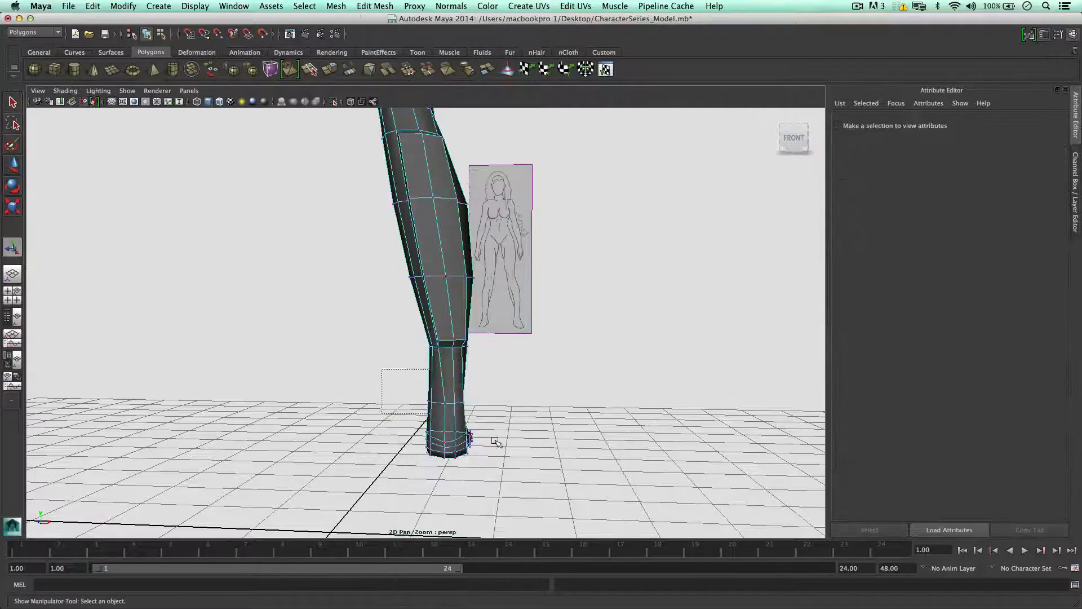
key("w")
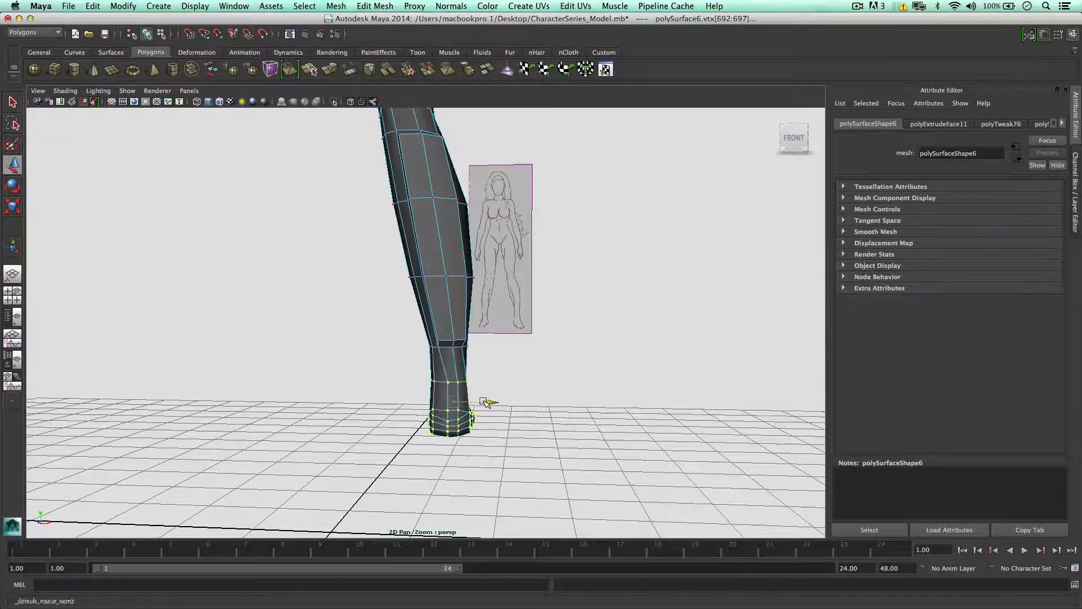
left_click_drag(486, 402, 440, 367, "alt")
left_click_drag(492, 369, 468, 372, "alt")
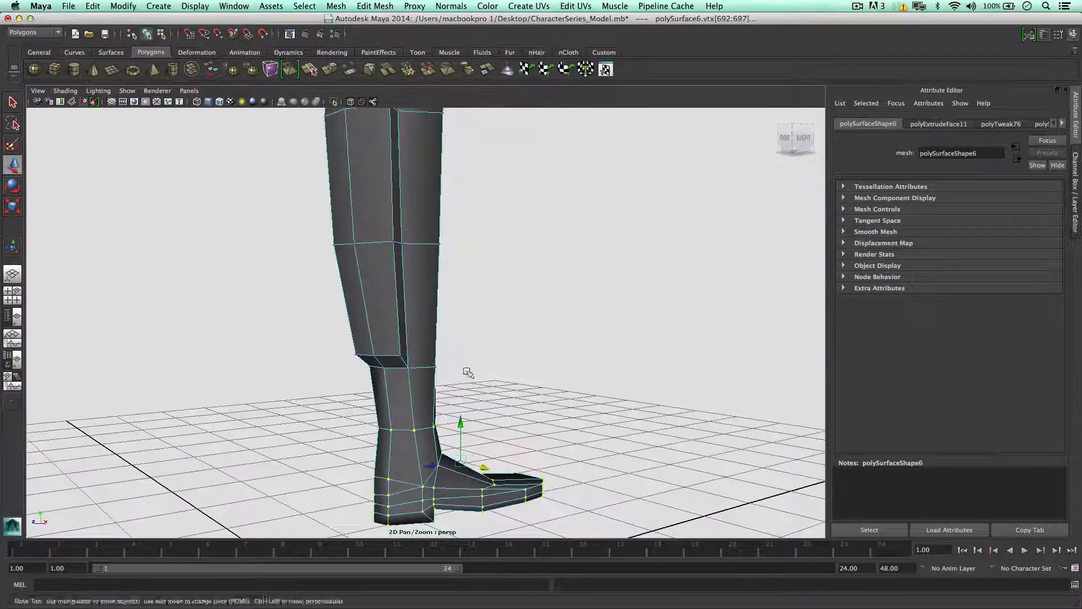
Step: Reposition the vertex on the outer side of the ankle row along the front-to-back direction
middle_click_drag(468, 372, 512, 333, "alt")
left_click(508, 366)
scroll(510, 370, "up", 3)
left_click_drag(510, 369, 434, 398, "alt")
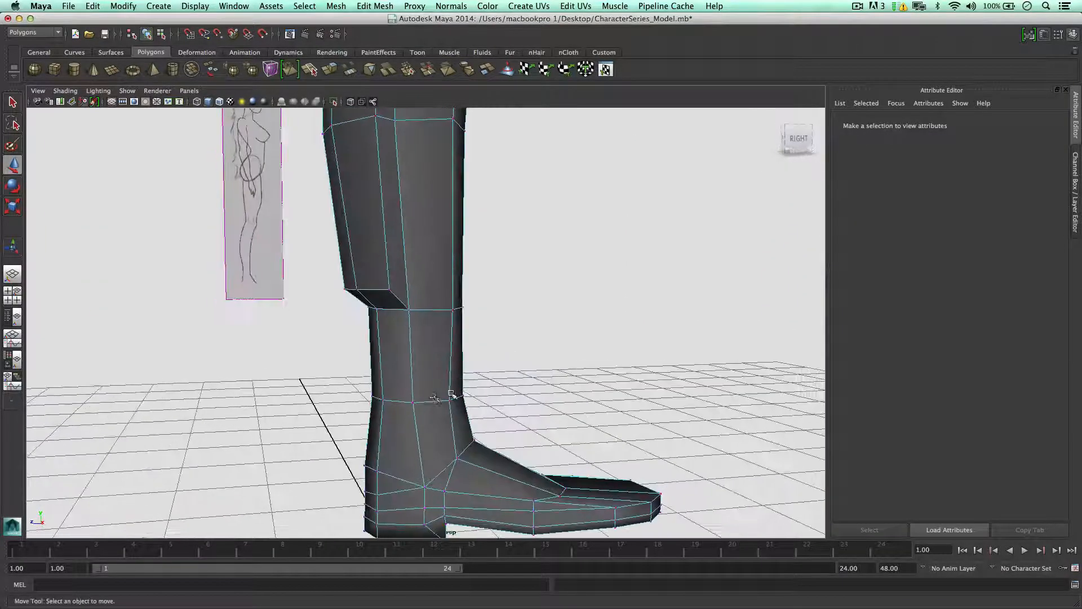
left_click(415, 402)
scroll(410, 405, "up", 2)
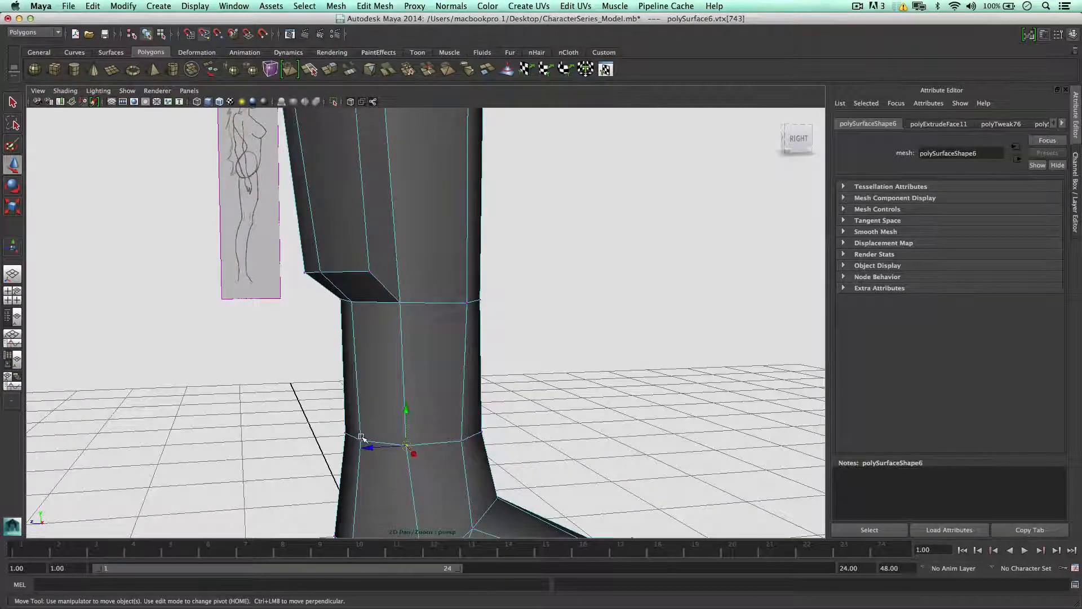
middle_click_drag(363, 441, 403, 444)
left_click_drag(403, 442, 575, 423, "alt")
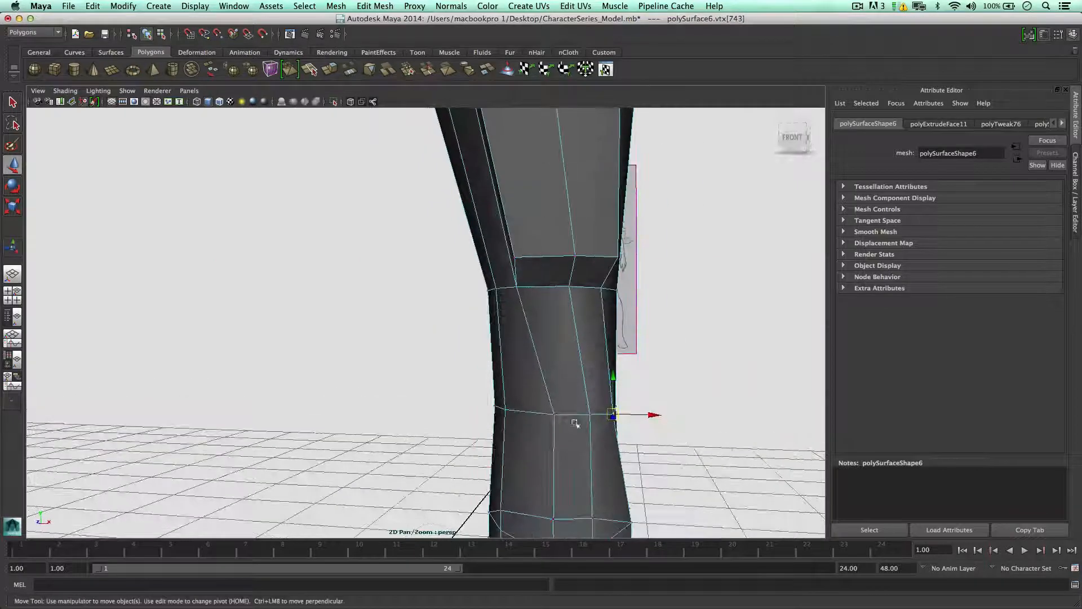
Step: Move the vertices on the back of the ankle and top of the heel toward the inner side to straighten the two vertical edge lines
middle_click_drag(520, 411, 525, 413)
left_click(551, 520)
middle_click_drag(551, 519, 517, 514)
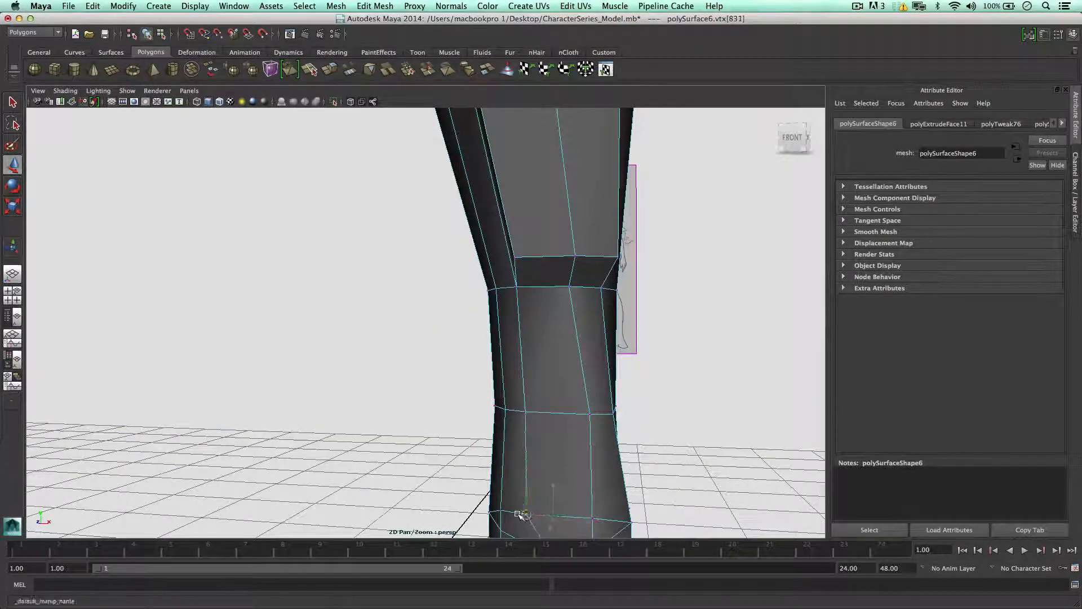
left_click(591, 415)
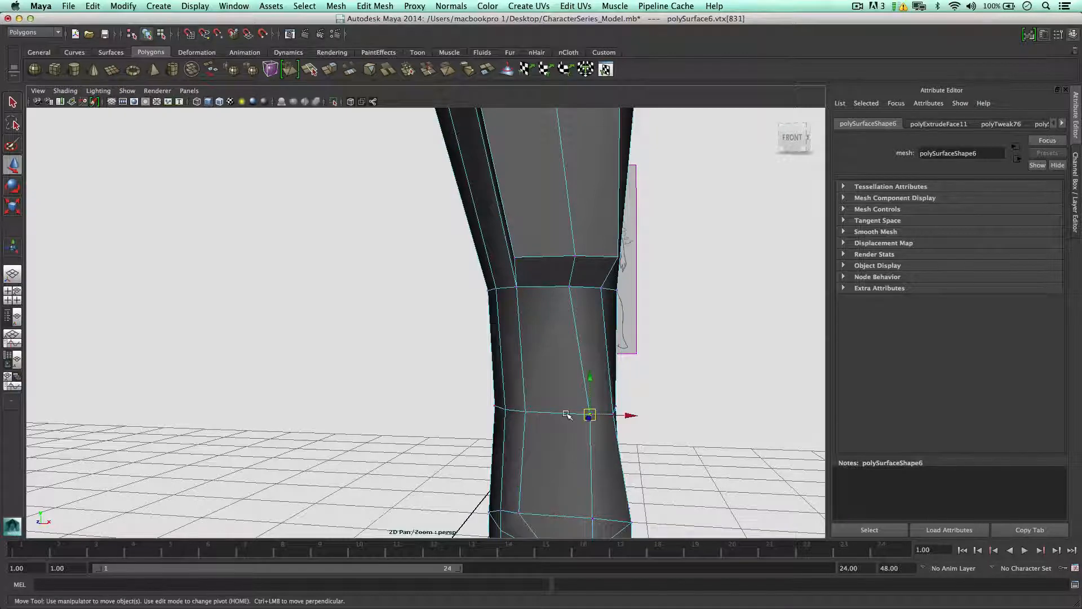
middle_click_drag(571, 415, 572, 415)
middle_click_drag(580, 492, 595, 418, "alt")
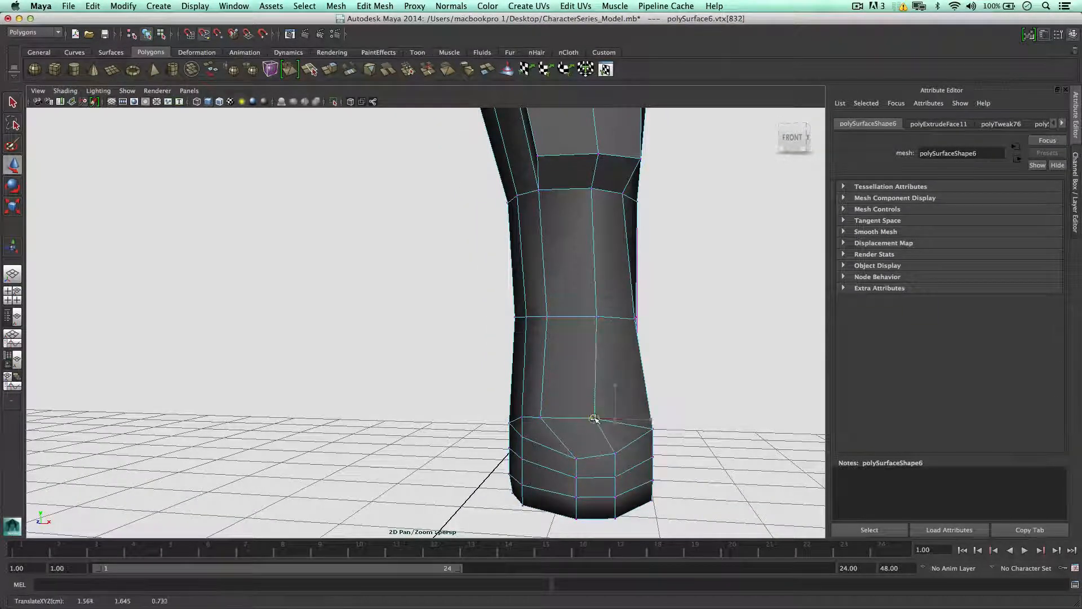
left_click(577, 461)
middle_click_drag(577, 461, 544, 447)
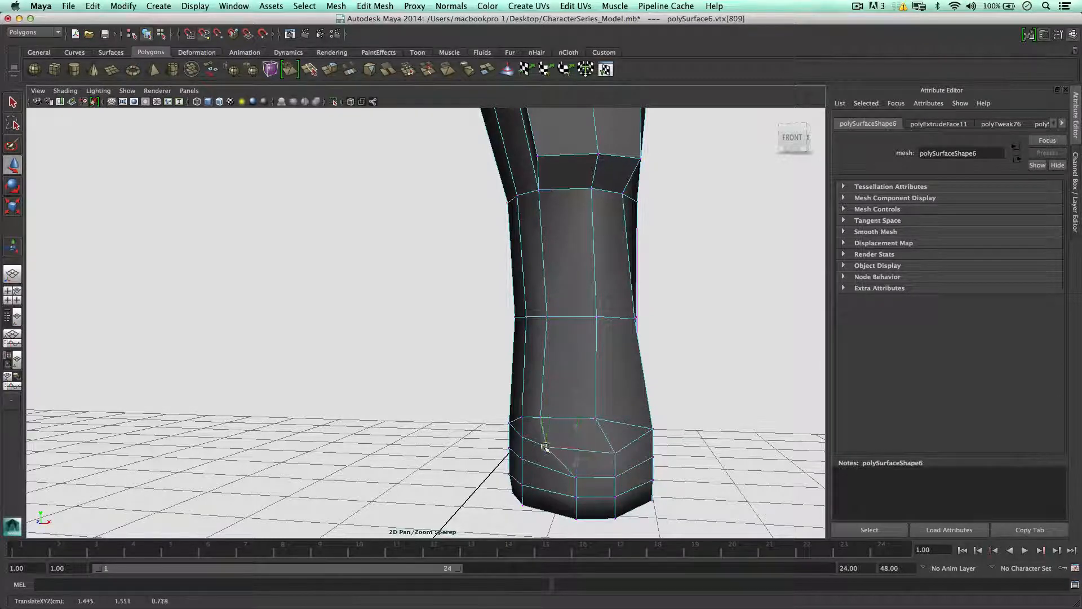
Step: Slide the two vertical edge runs on the back of the heel toward the inner side, aligning them with the ankle edges above
right_click_drag(576, 248, 562, 352)
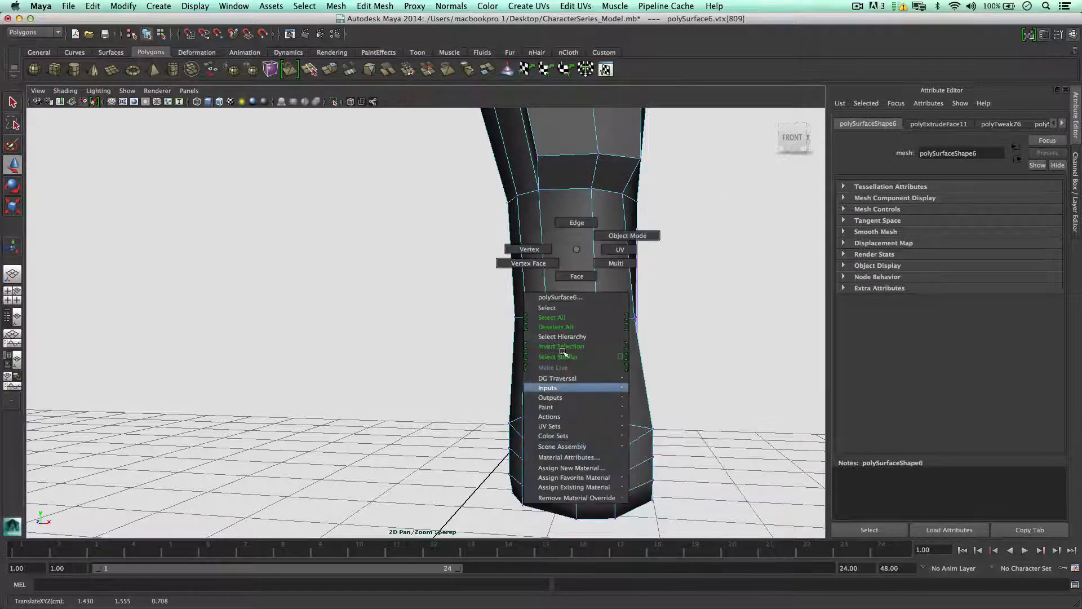
right_click_drag(574, 285, 573, 224)
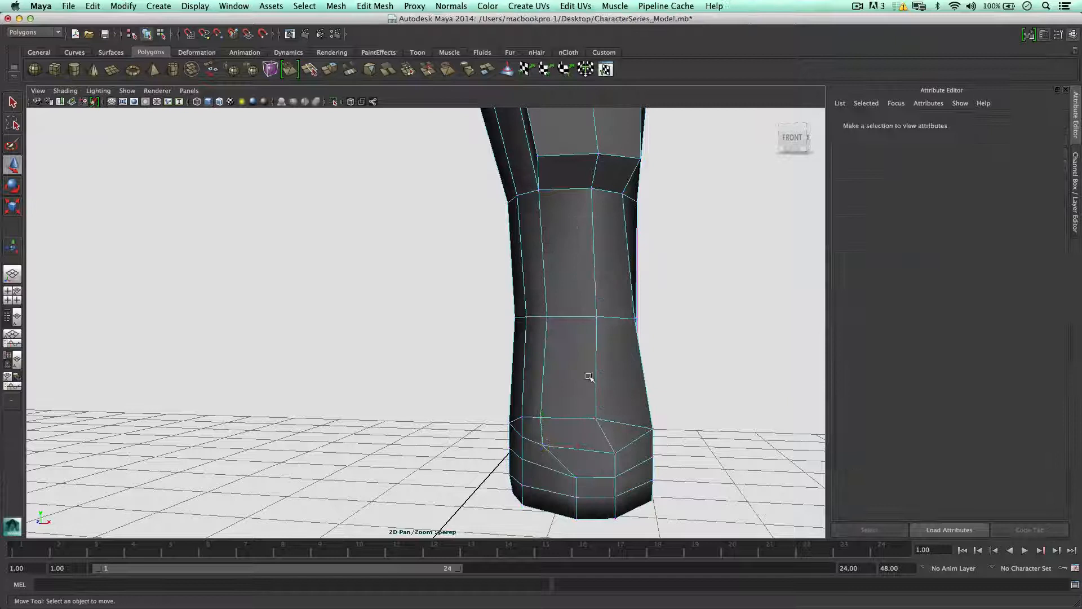
left_click(575, 492)
right_click_drag(576, 442, 565, 519, "shift")
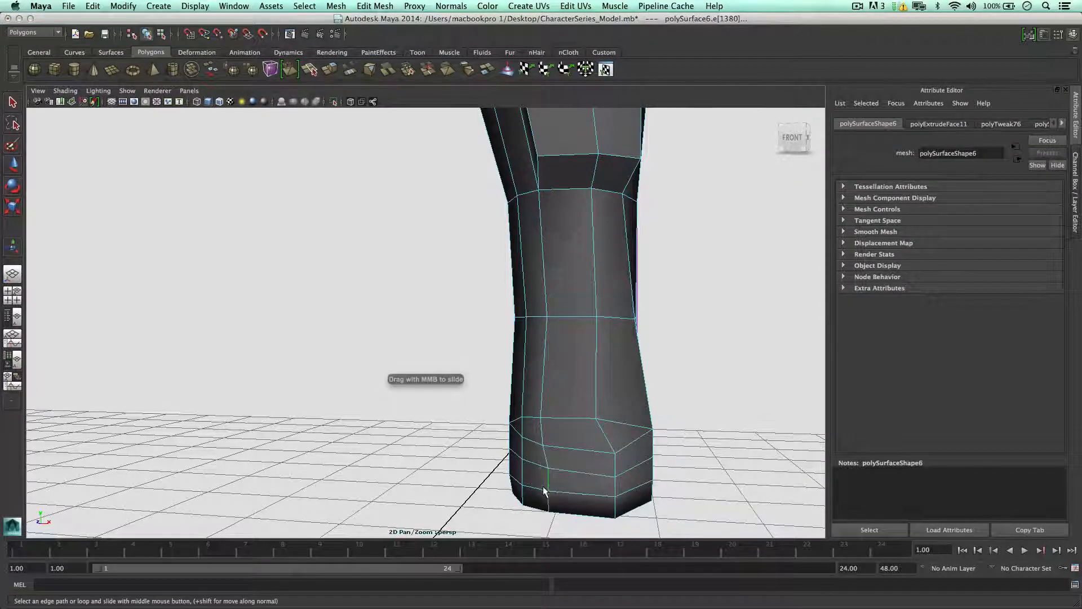
middle_click_drag(543, 486, 538, 486)
left_click(616, 461)
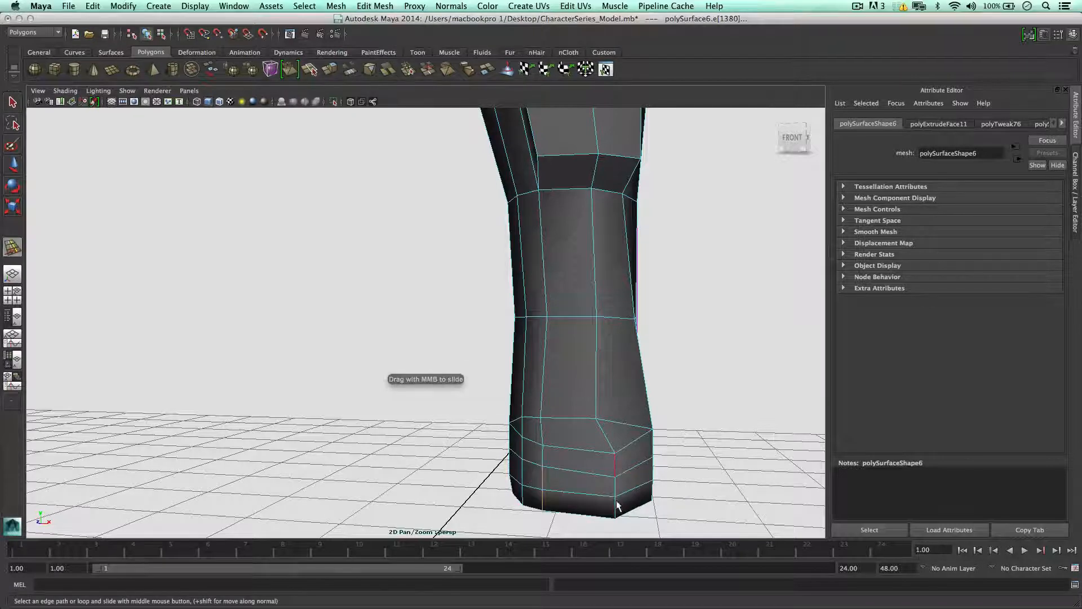
middle_click_drag(617, 488, 600, 488)
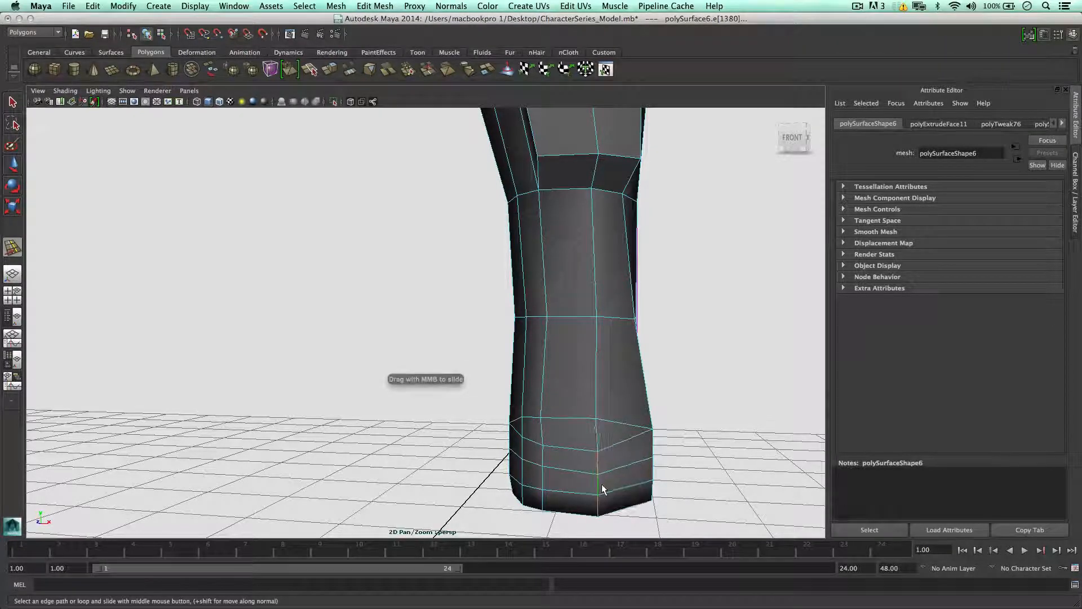
Step: Slide the vertical edge loop on the inner side of the ankle and heel slightly toward the front
left_click_drag(601, 483, 614, 483, "alt")
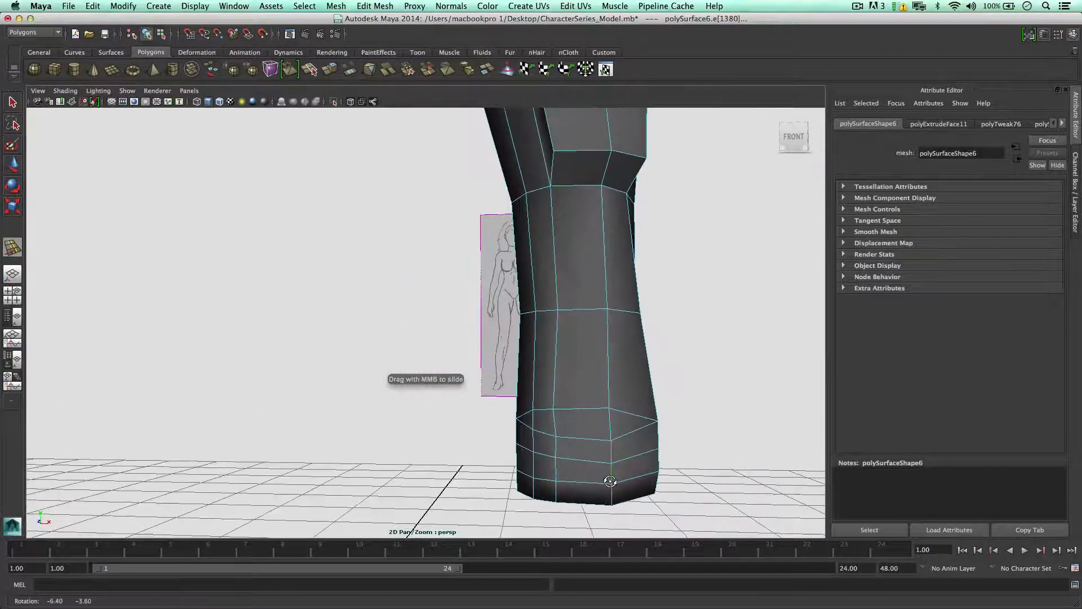
left_click(580, 435)
mouse_move(580, 436)
left_mouse_down("alt")
mouse_move(617, 439)
mouse_move(591, 426)
left_mouse_up("alt")
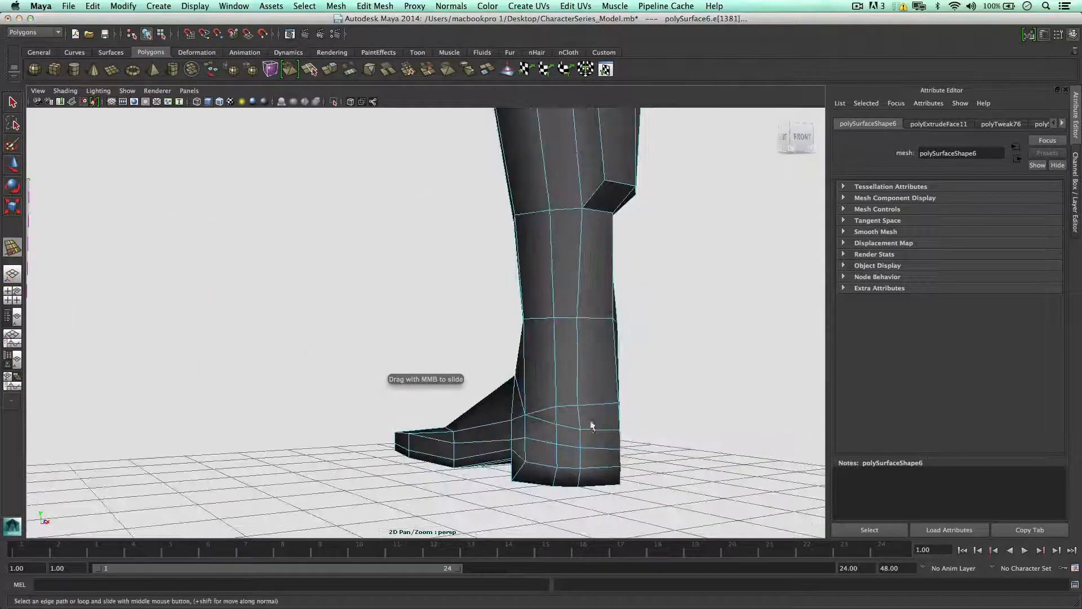
left_click(553, 280)
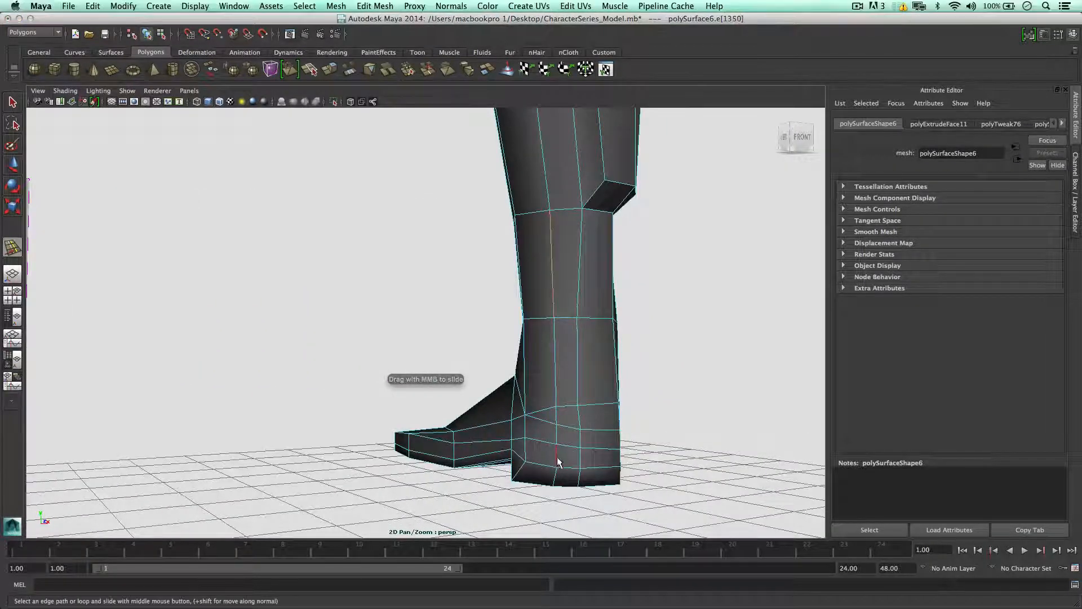
middle_click_drag(550, 411, 549, 410)
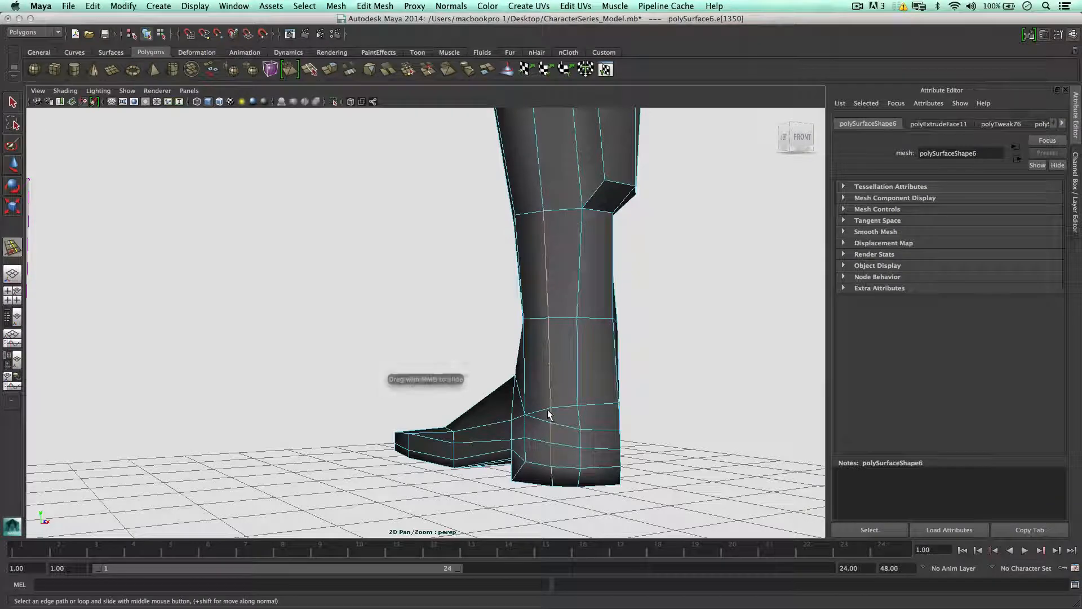
Step: Examine the reshaped ankle, heel and calf from the back and the outer side
left_click_drag(549, 414, 578, 416, "alt")
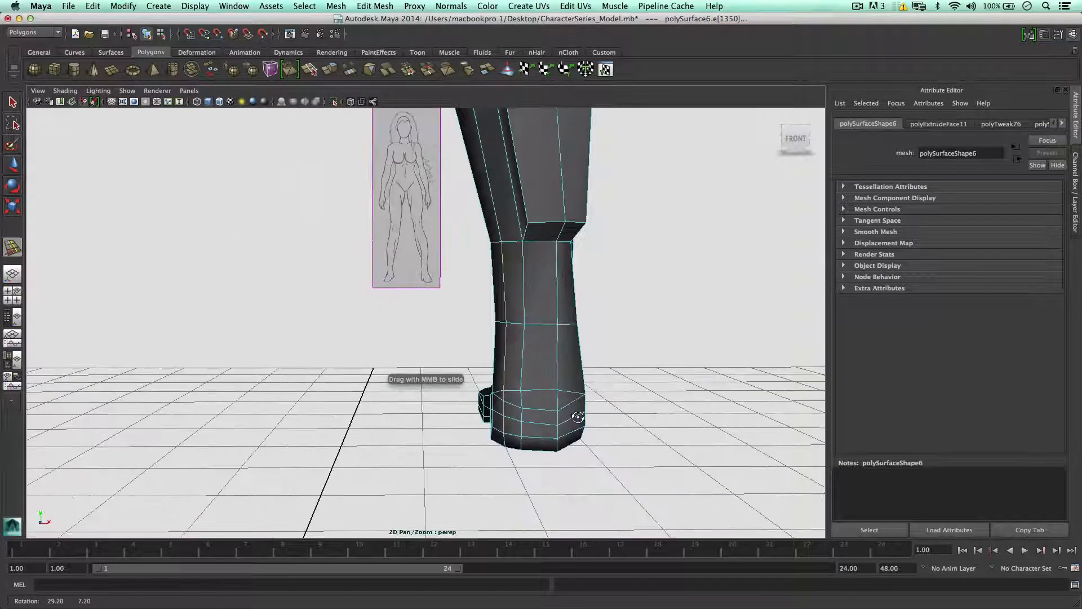
left_click_drag(518, 337, 567, 304, "alt")
left_click(475, 308)
right_click_drag(447, 285, 483, 287, "alt")
left_click_drag(483, 288, 515, 290, "alt")
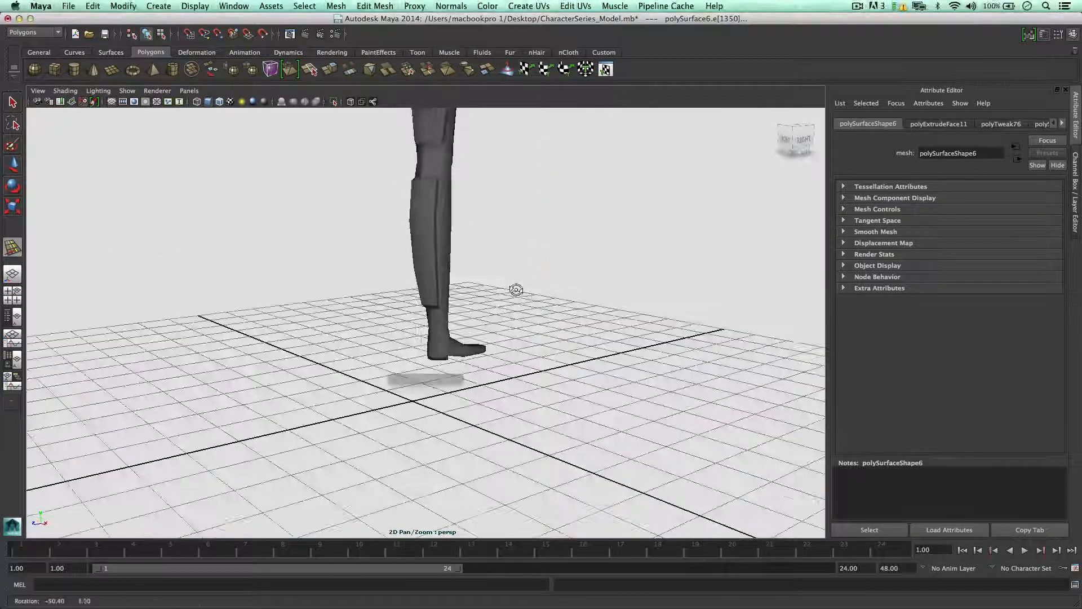
middle_click_drag(514, 289, 524, 368, "alt")
left_click(502, 343)
Step: Select edges on the back of the extruded calf section and reposition them along the front-to-back axis with the Move tool
key("w")
left_click(448, 315)
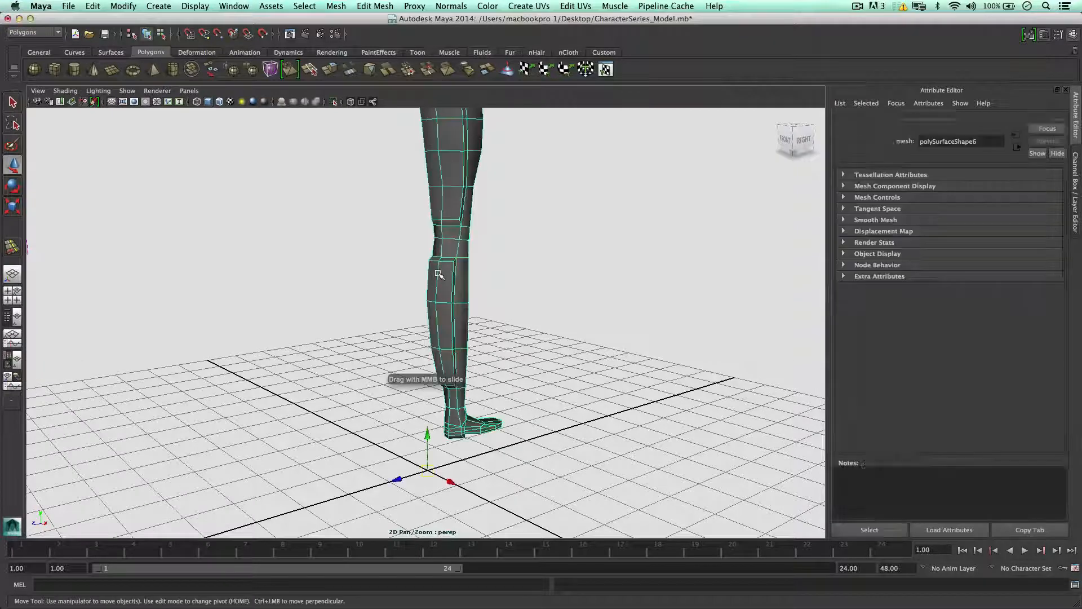
right_click_drag(437, 285, 458, 314)
left_click(441, 286)
left_click(425, 285)
left_click_drag(458, 314, 522, 274, "alt")
left_click(445, 285)
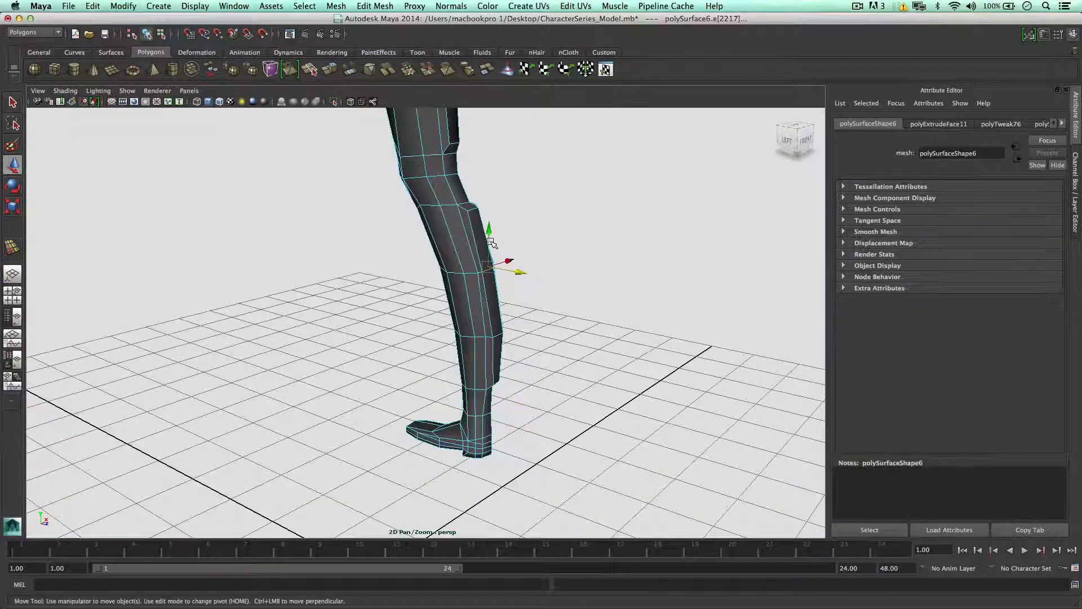
left_click_drag(491, 242, 513, 271)
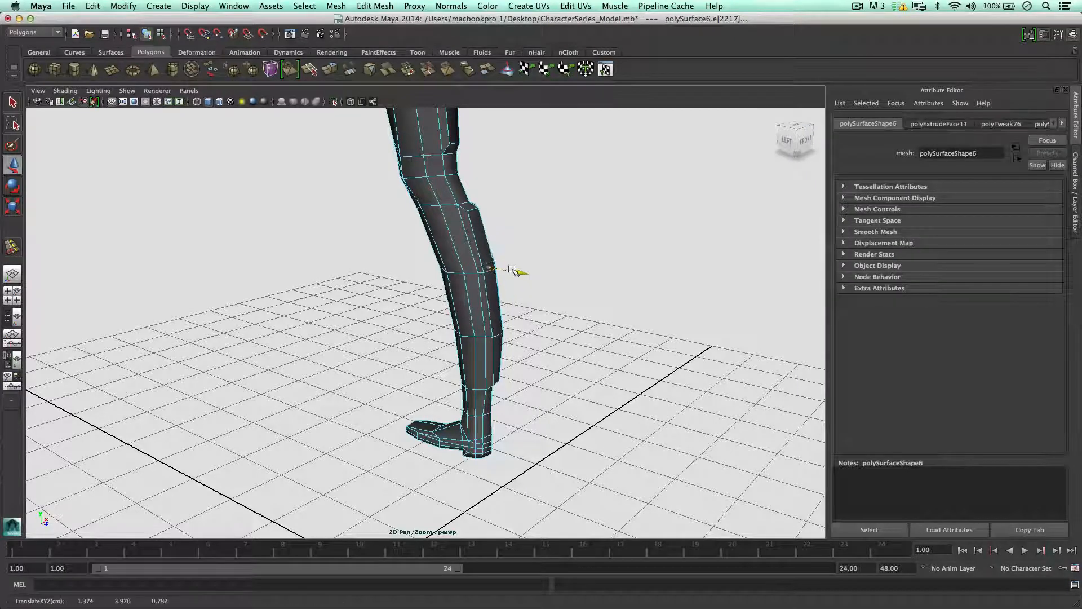
Step: Move the bottom edges of the calf extrusion closer to the leg and slightly down to soften the lip above the ankle
mouse_move(513, 325)
left_mouse_down("alt")
mouse_move(479, 338)
mouse_move(529, 337)
mouse_move(514, 326)
mouse_move(513, 347)
left_mouse_up("alt")
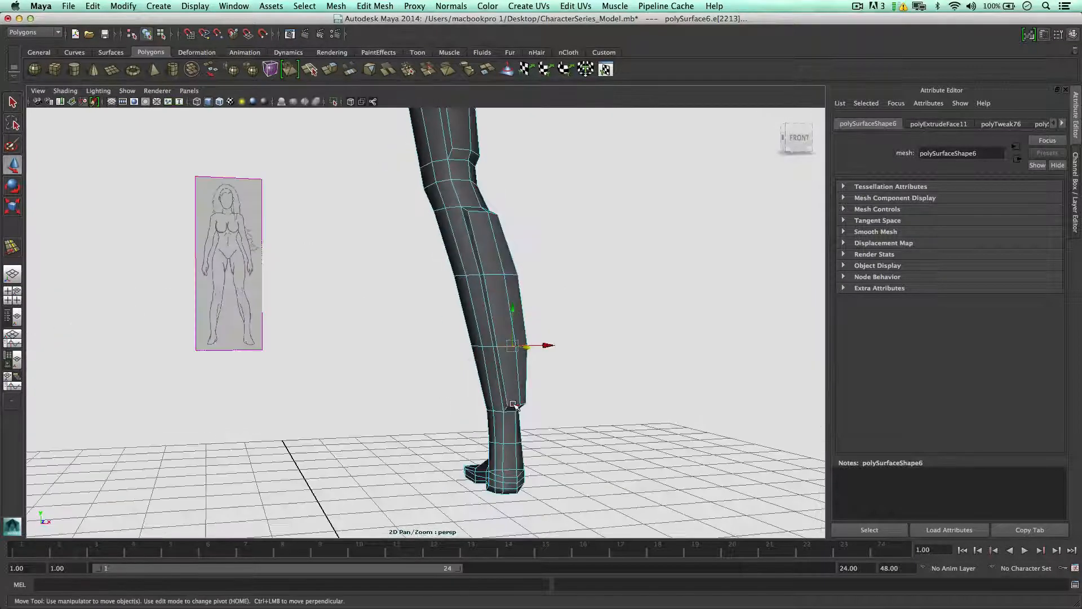
left_click_drag(545, 403, 468, 399)
scroll(502, 400, "up", 5)
left_click(549, 456)
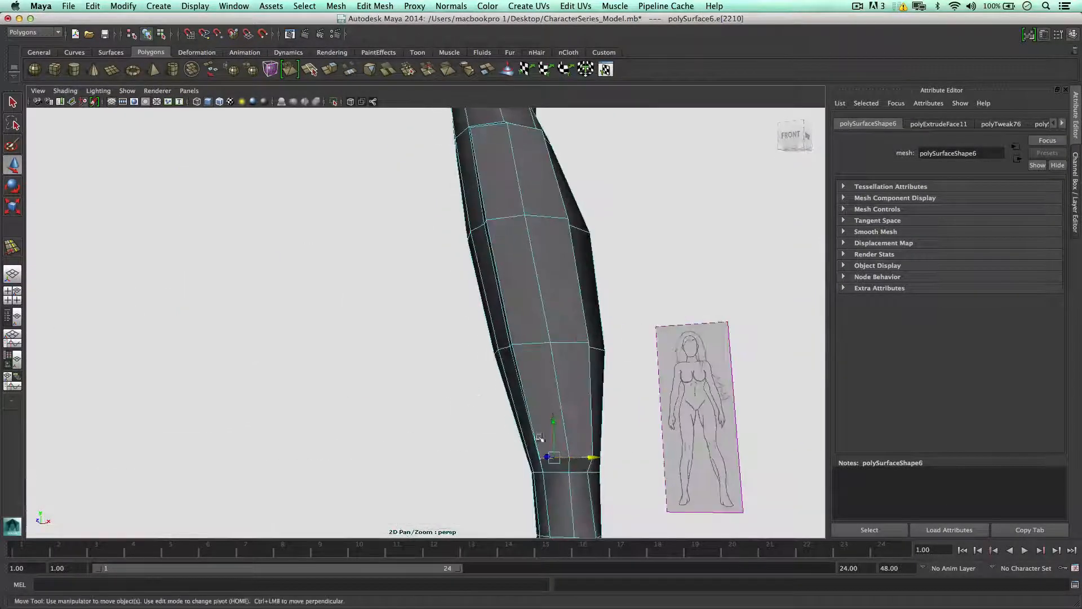
scroll(591, 459, "up", 3)
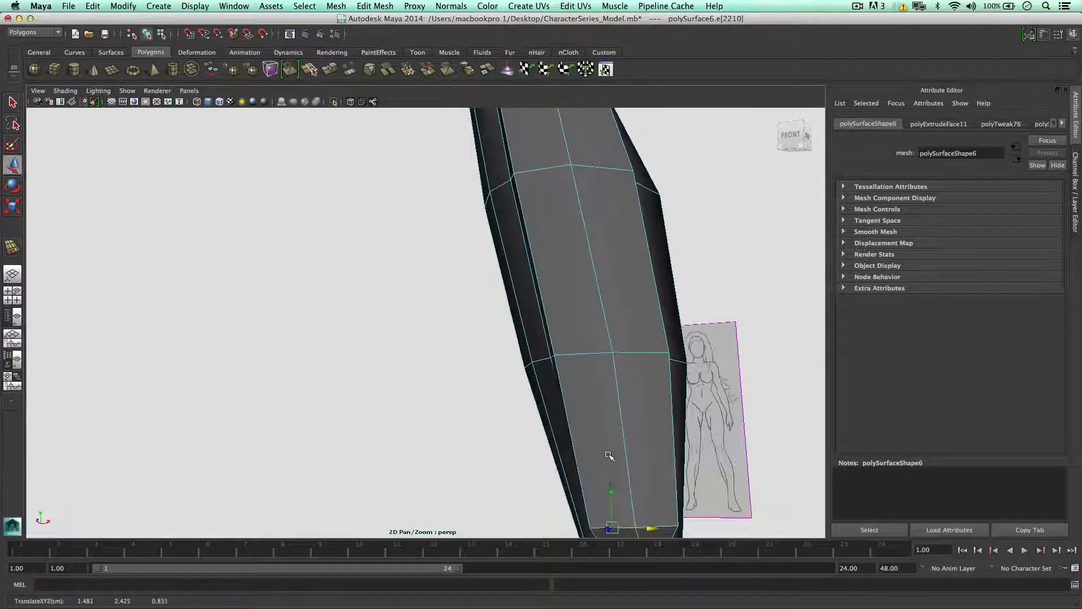
key("z")
middle_click_drag(652, 495, 632, 421, "alt")
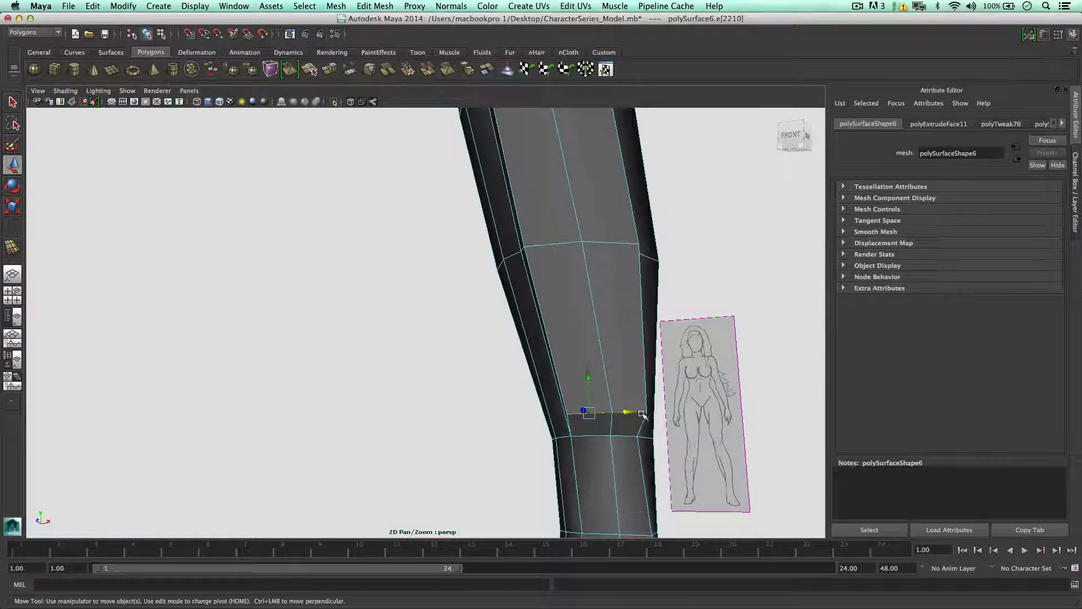
left_click_drag(543, 426, 595, 411, "alt")
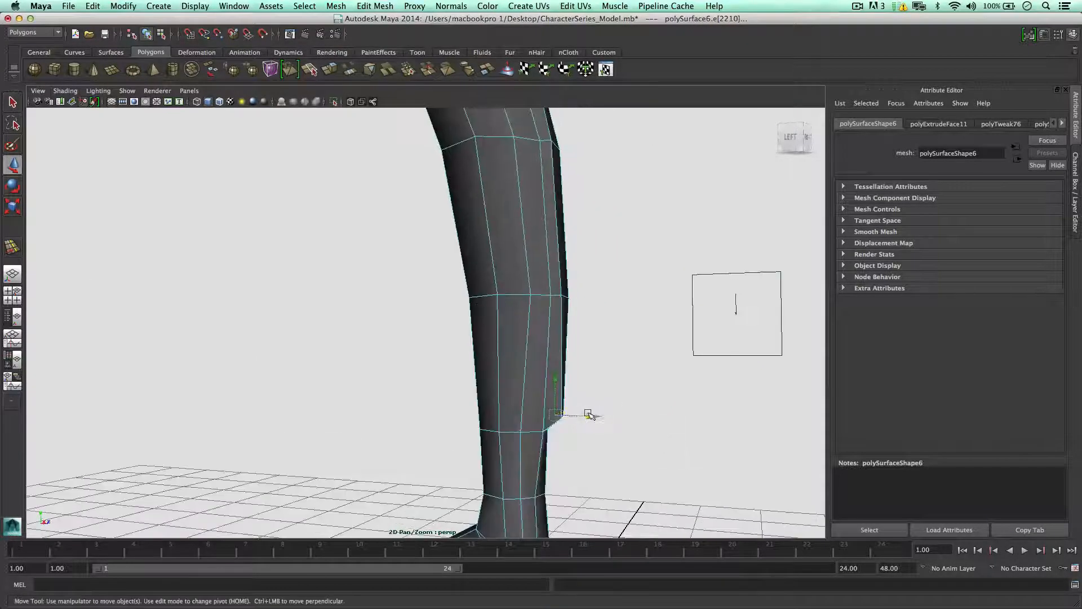
middle_click_drag(588, 415, 585, 415)
left_click_drag(584, 425, 635, 426, "alt")
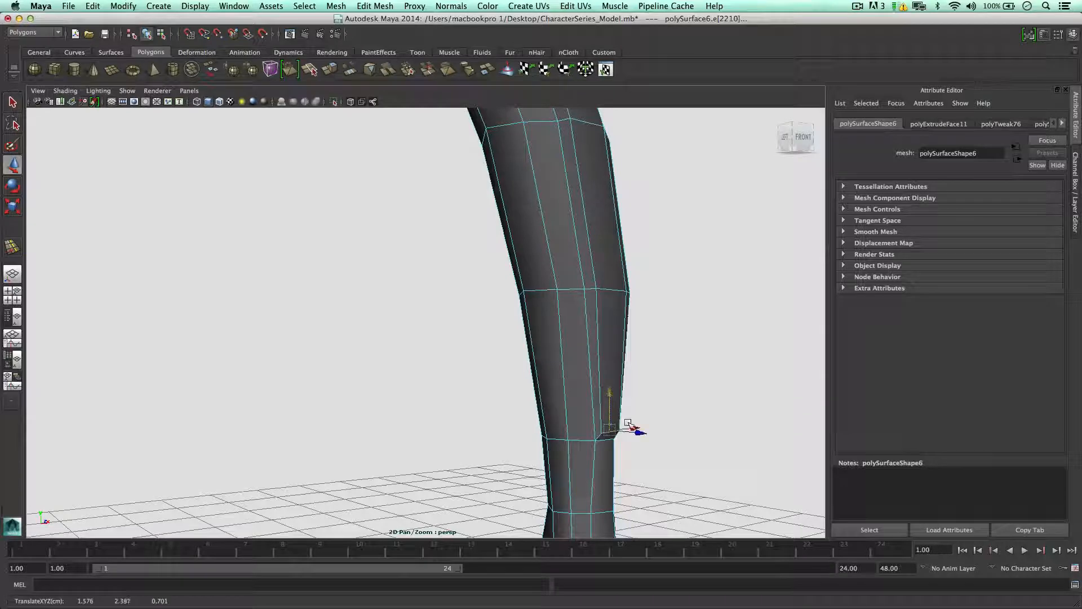
Step: Examine the leg's overall shape against the body, then its hip and thigh topology, from several sides
scroll(629, 377, "down", 6)
left_click_drag(609, 367, 386, 392, "alt")
left_click(317, 398)
right_click_drag(367, 300, 428, 287)
left_click(489, 292)
scroll(488, 296, "down", 4)
left_click_drag(486, 304, 531, 298, "alt")
scroll(531, 297, "down", 5)
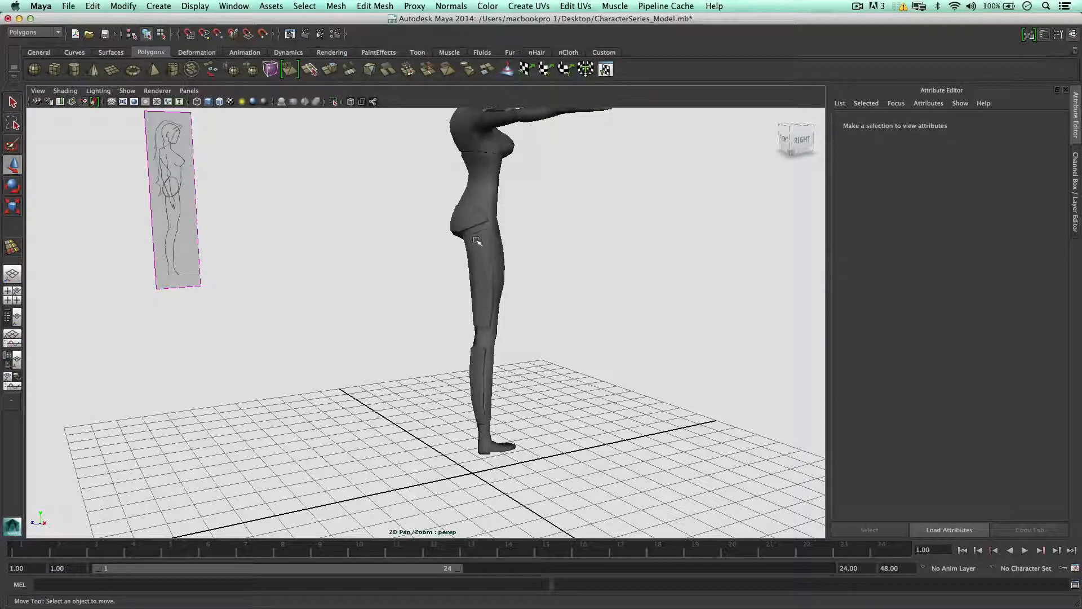
left_click_drag(530, 229, 406, 225, "alt")
scroll(403, 235, "up", 6)
middle_click_drag(406, 225, 515, 319, "alt")
left_click_drag(515, 319, 517, 306, "alt")
left_click(518, 306)
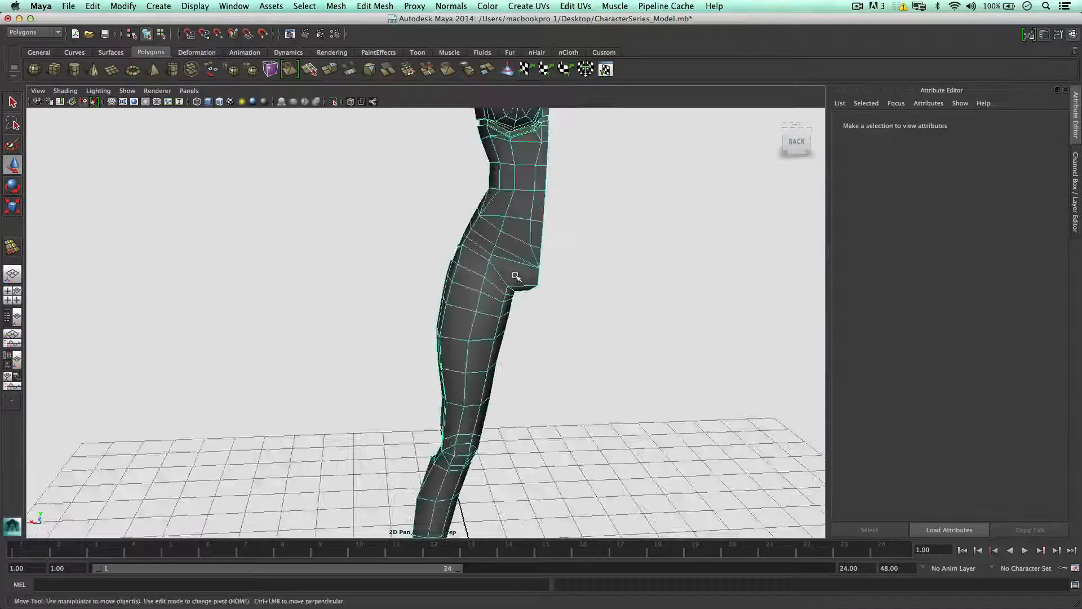
left_click(616, 301)
left_click_drag(617, 301, 587, 279, "alt")
Step: Slide the vertical edges running down the outer side of the thigh toward the back with the Slide Edge tool
left_click(583, 276)
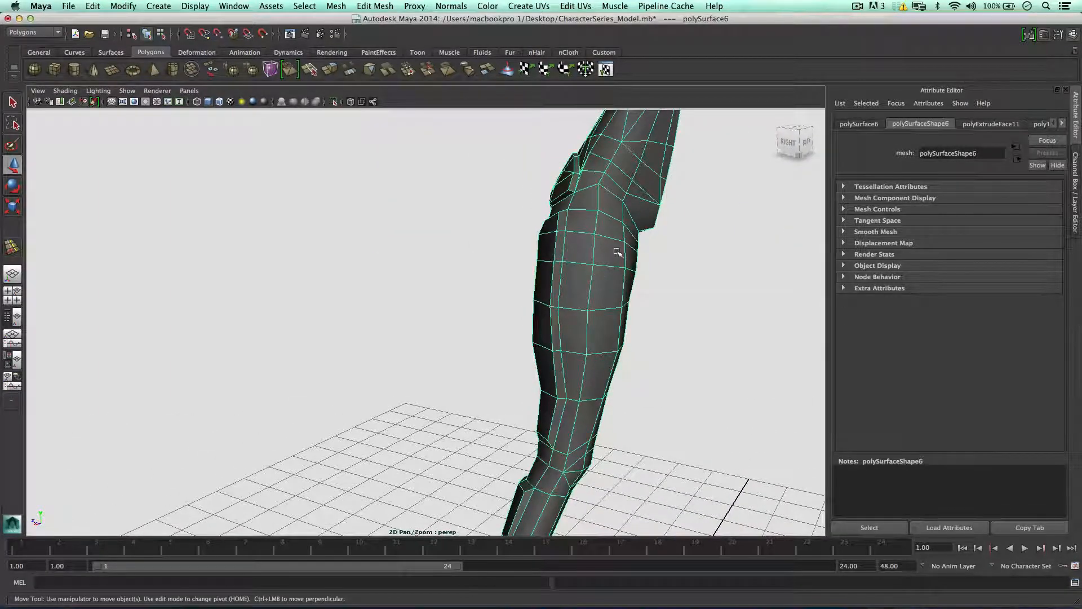
right_click_drag(618, 252, 611, 222)
left_click(597, 222)
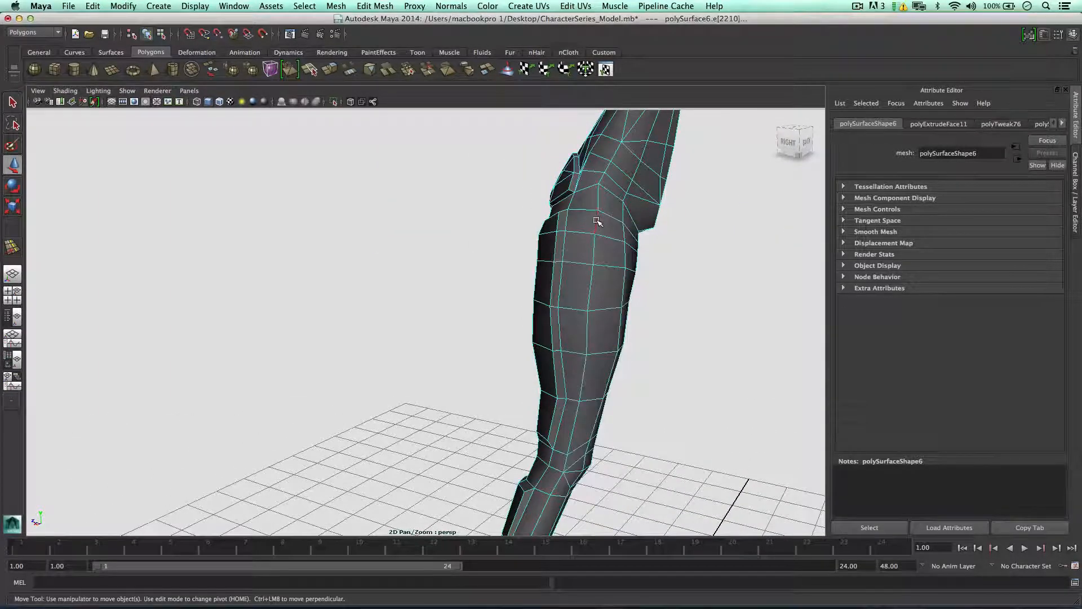
left_click(598, 219)
left_click(581, 226)
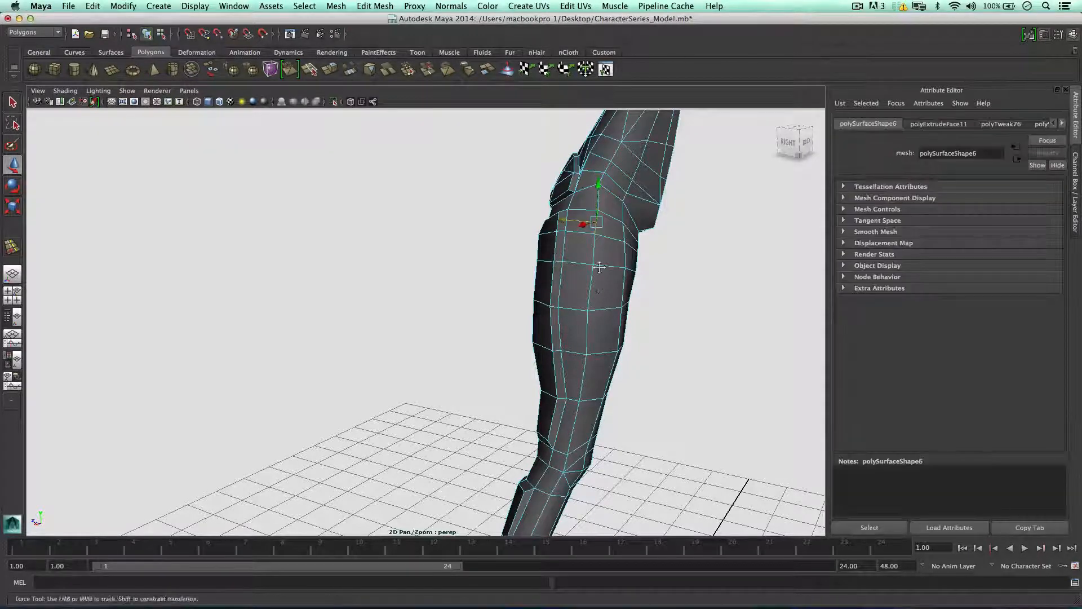
left_click_drag(580, 226, 585, 381, "alt")
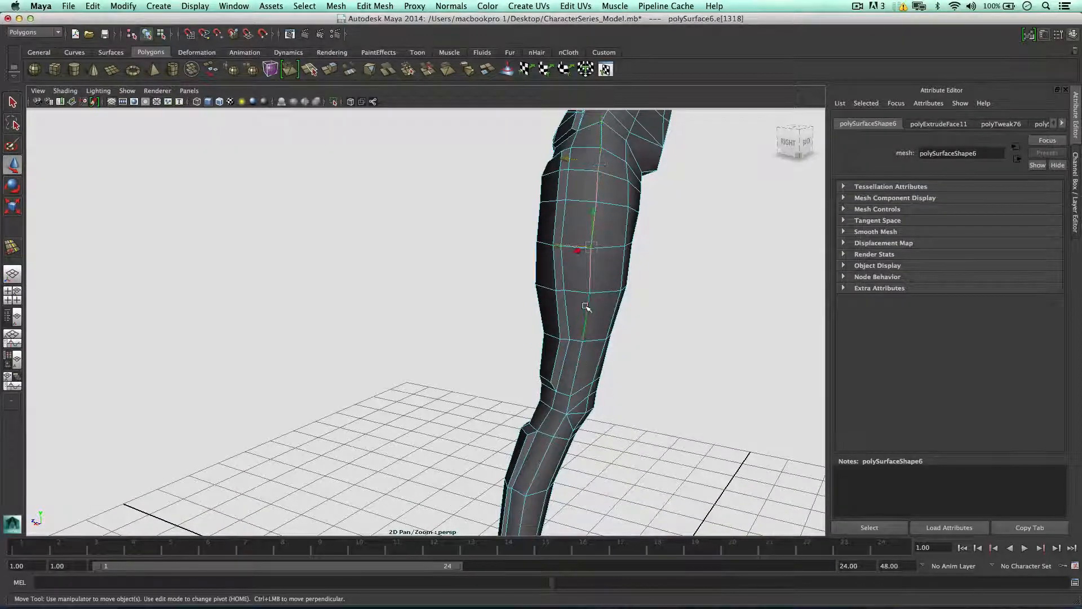
right_click_drag(588, 306, 585, 380, "shift")
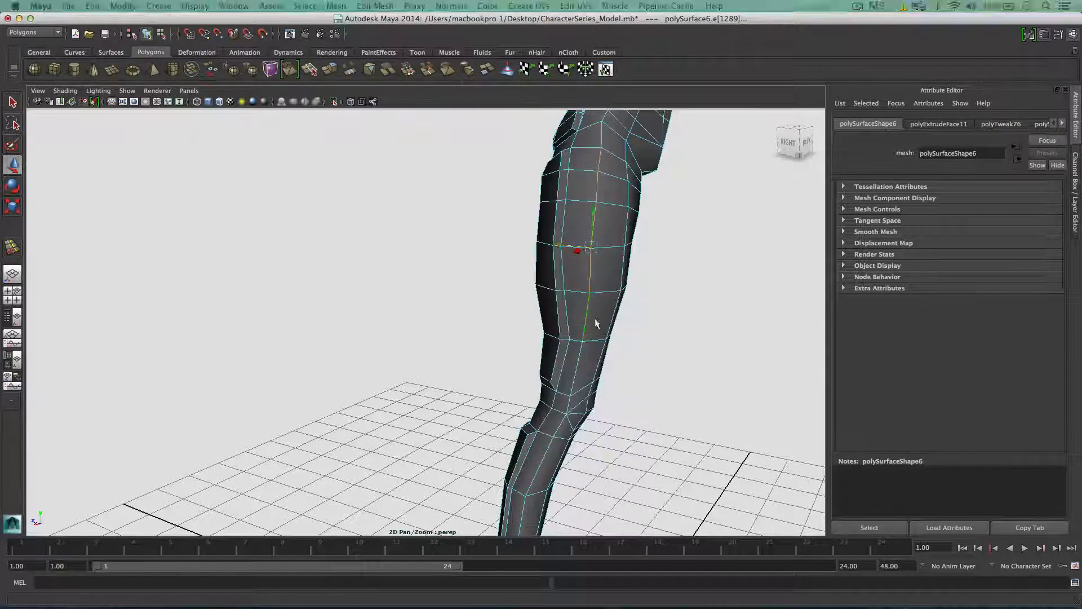
middle_click_drag(581, 273, 563, 275)
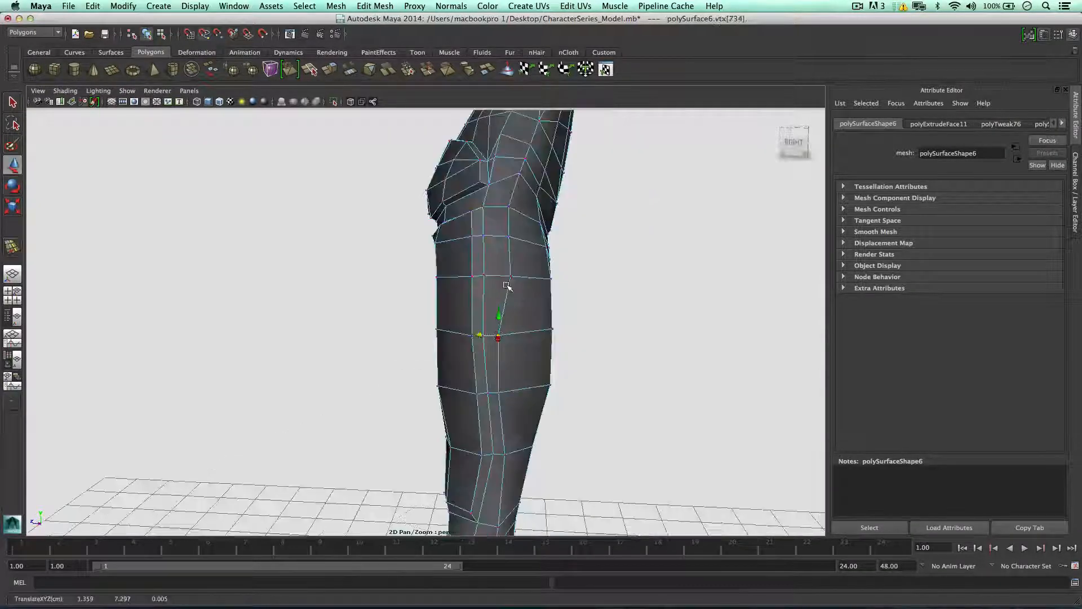
Step: Move the vertices on the upper outer thigh toward the front so their vertical edge lines up with the edges below
left_click(509, 276)
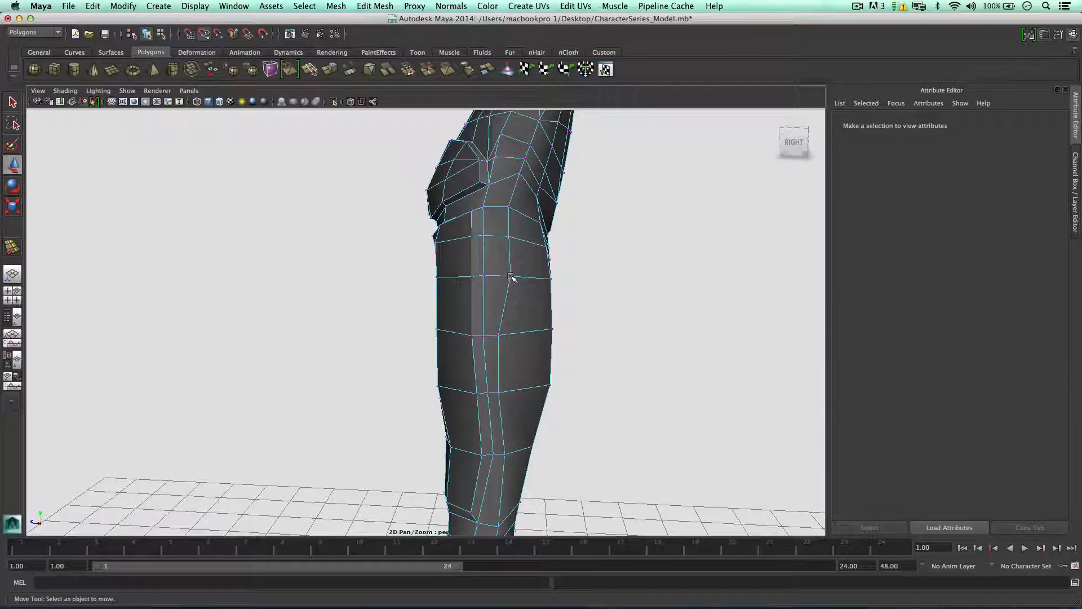
right_click_drag(511, 276, 536, 274, "alt")
left_click_drag(511, 270, 461, 273, "alt")
left_click(494, 275)
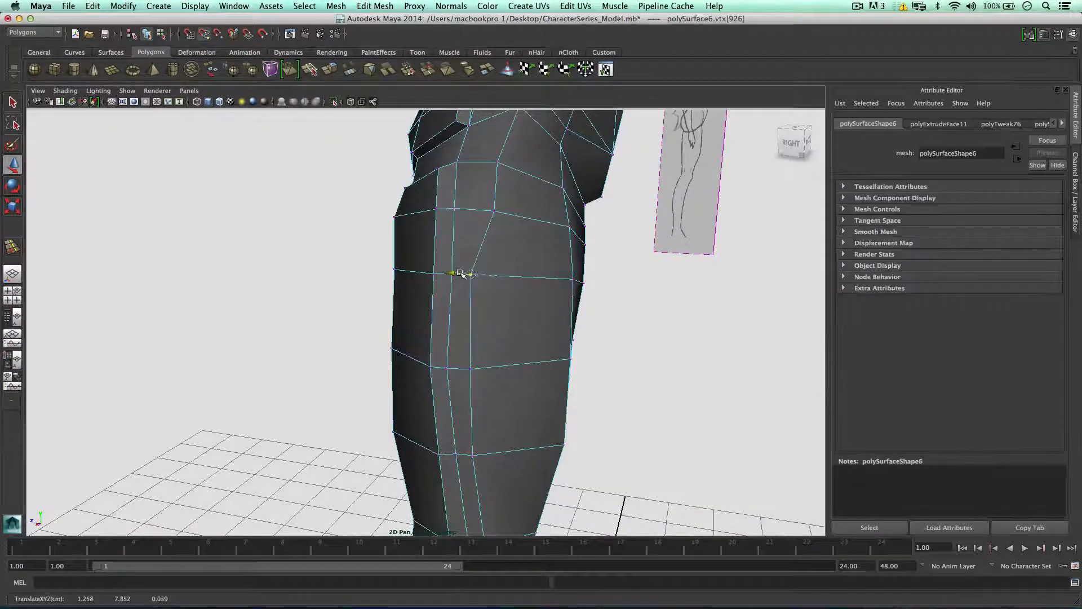
left_click(486, 223)
left_click(490, 213)
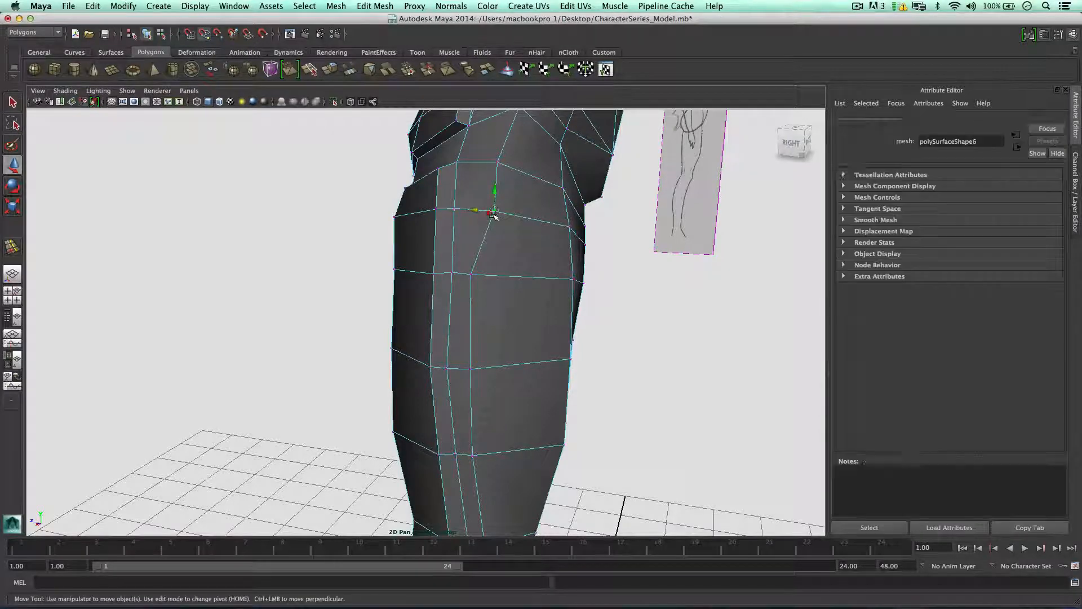
left_click_drag(479, 217, 473, 209)
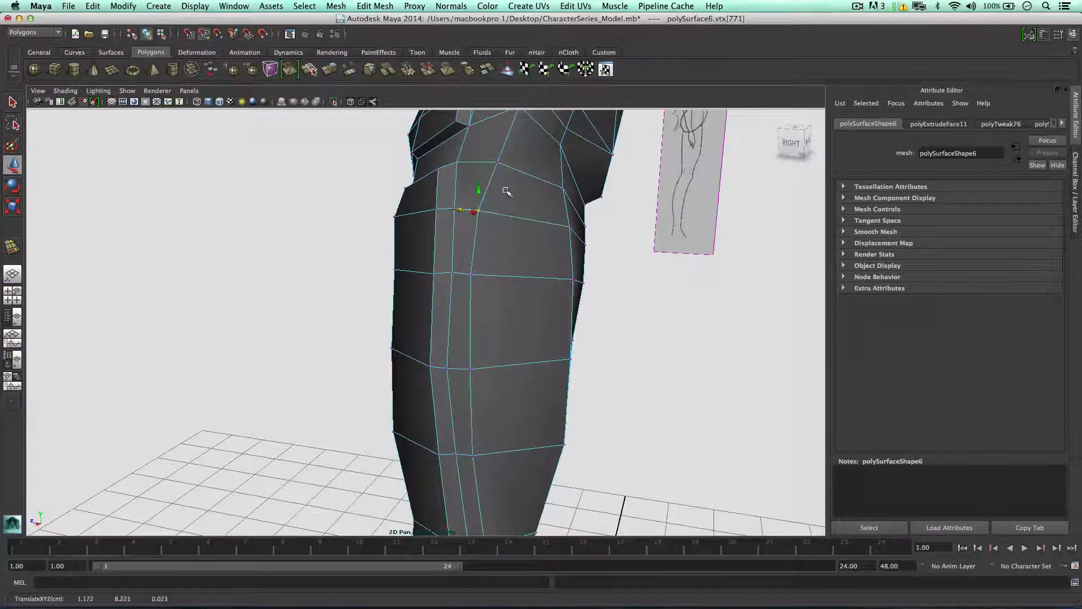
left_click(541, 225)
Step: Slide the vertical edges down the back of the thigh toward the inner side with the Slide Edge tool
left_click_drag(541, 225, 500, 229, "alt")
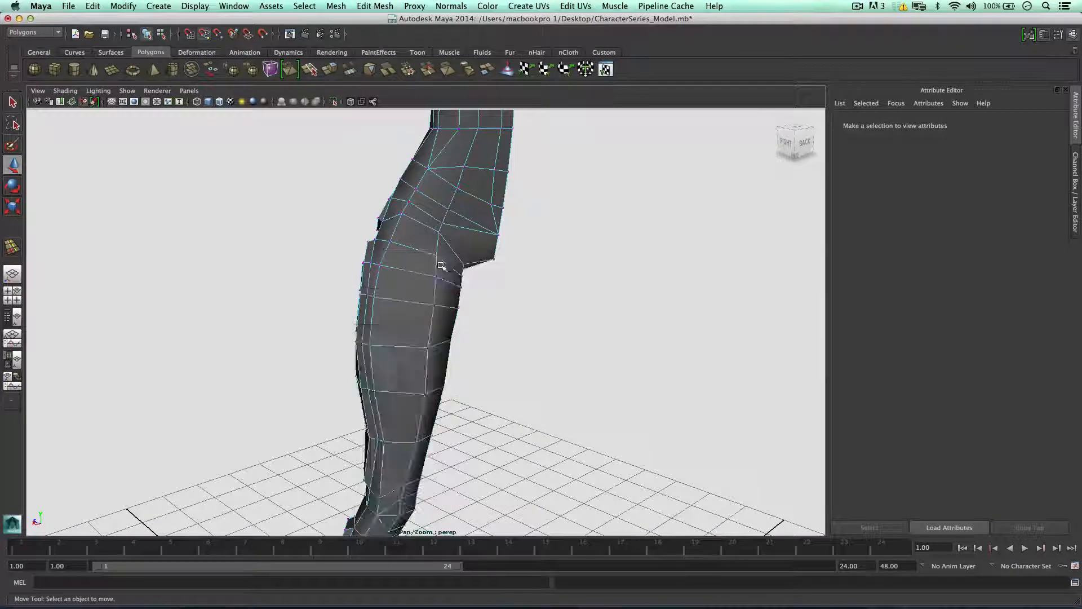
left_click_drag(442, 266, 376, 295, "alt")
left_click(367, 292)
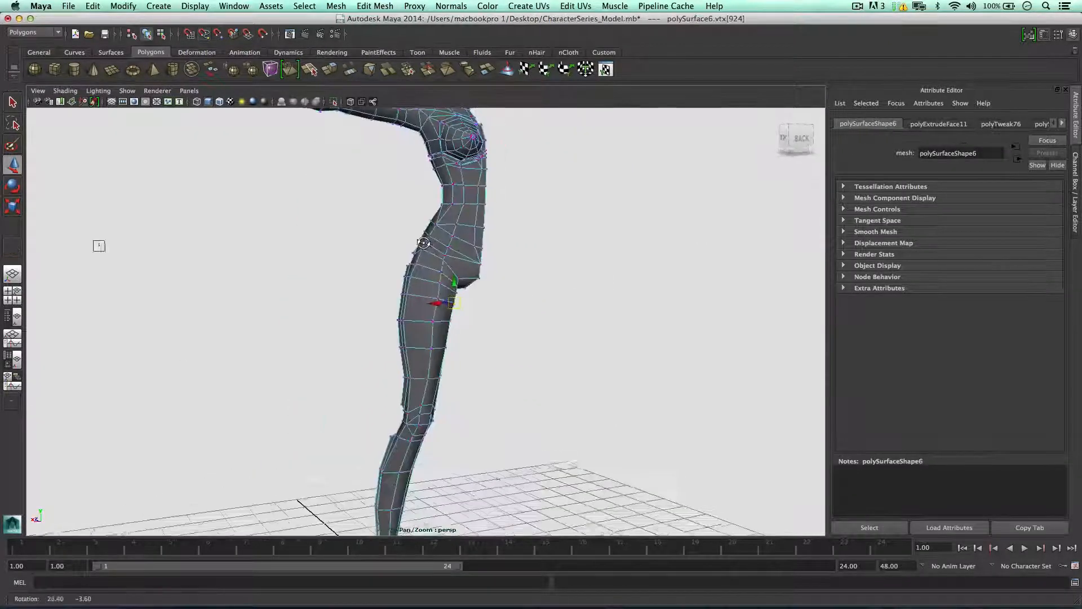
mouse_move(430, 244)
left_mouse_down("alt")
mouse_move(396, 242)
mouse_move(413, 241)
left_mouse_up("alt")
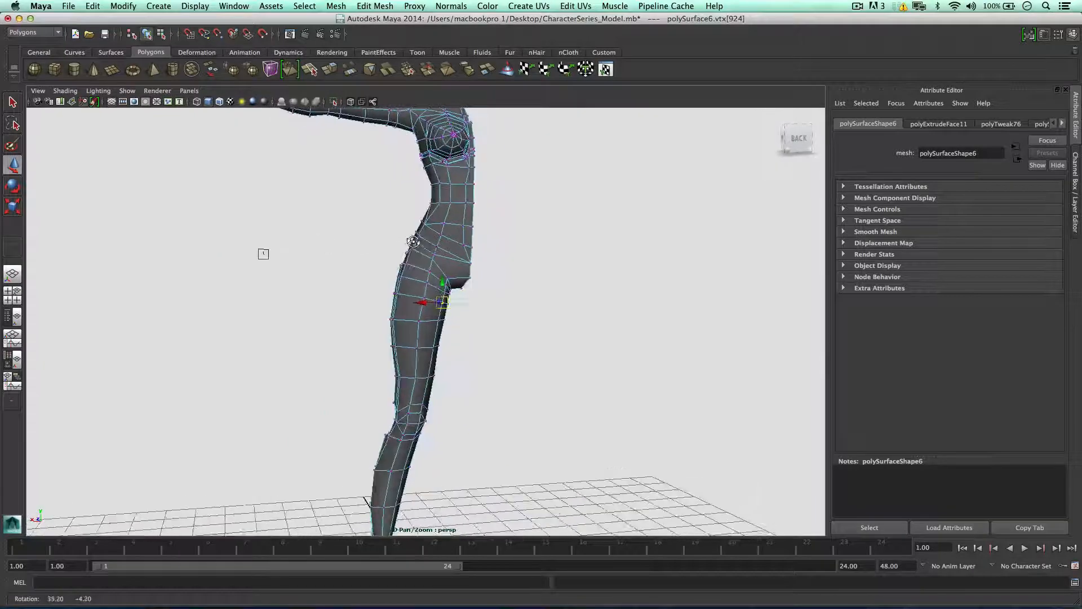
scroll(422, 249, "up", 3)
right_click_drag(436, 246, 411, 232)
left_click(426, 395)
left_click(422, 382)
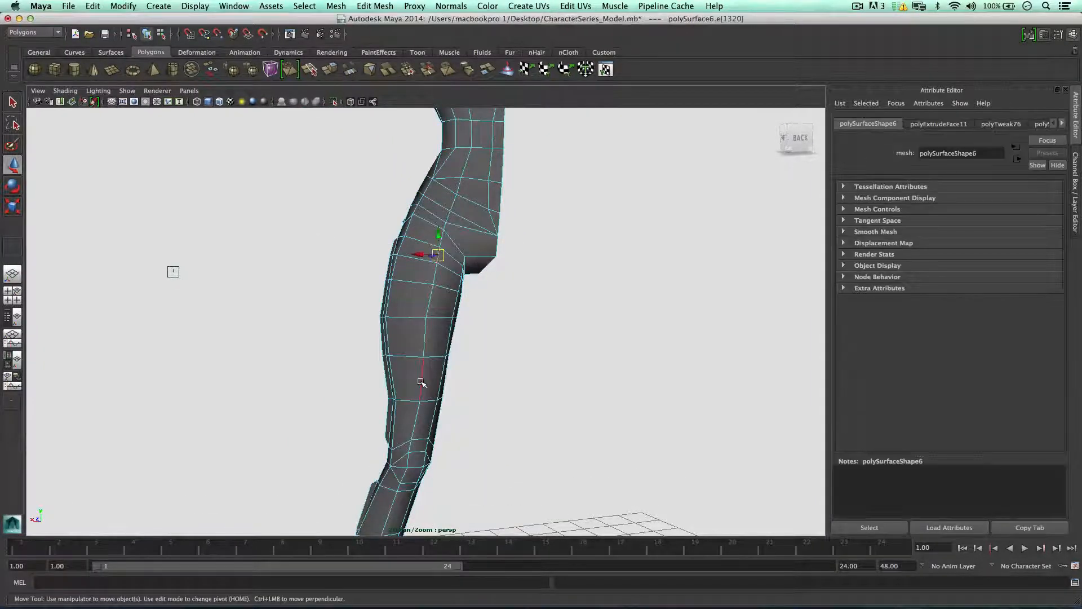
right_click_drag(424, 348, 422, 422, "shift")
scroll(432, 333, "down", 4)
left_click_drag(433, 333, 374, 314, "alt")
left_click(417, 320)
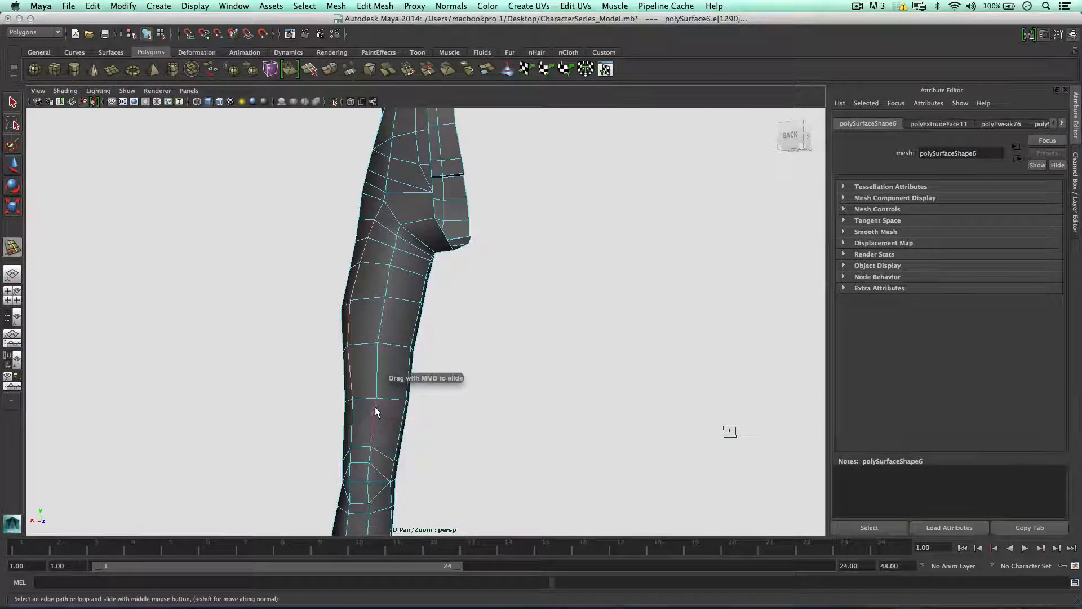
left_click(391, 267)
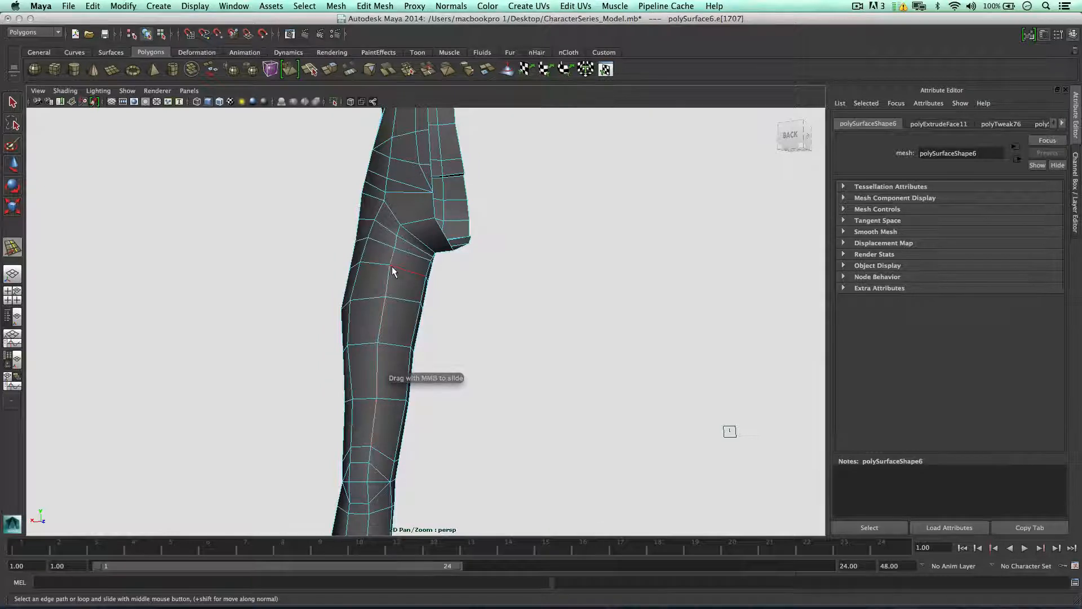
double_click(405, 270)
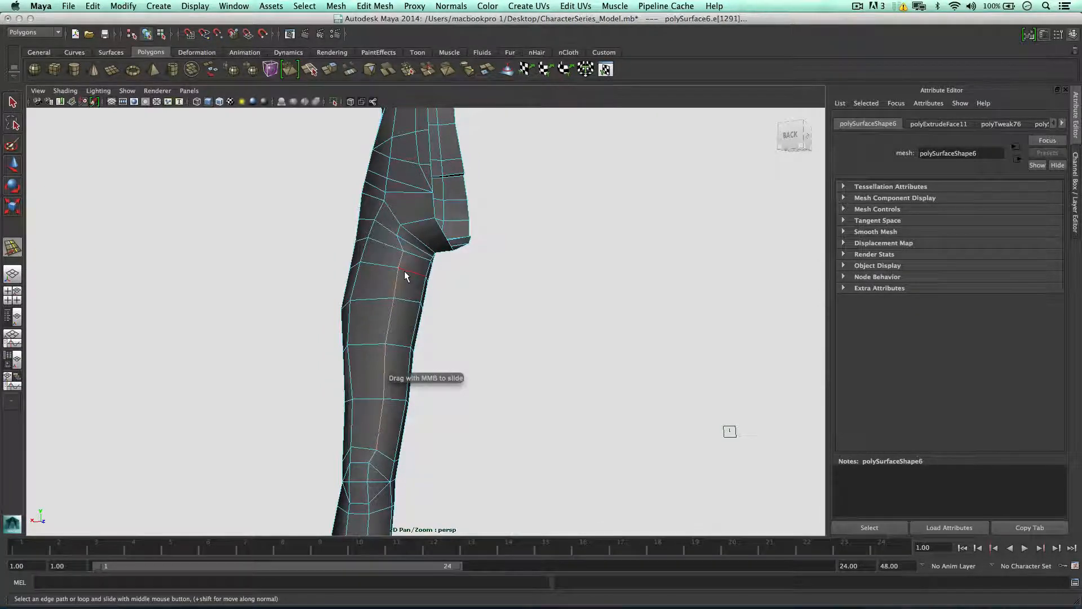
right_click_drag(380, 281, 395, 246, "alt")
left_click_drag(395, 246, 407, 192, "alt")
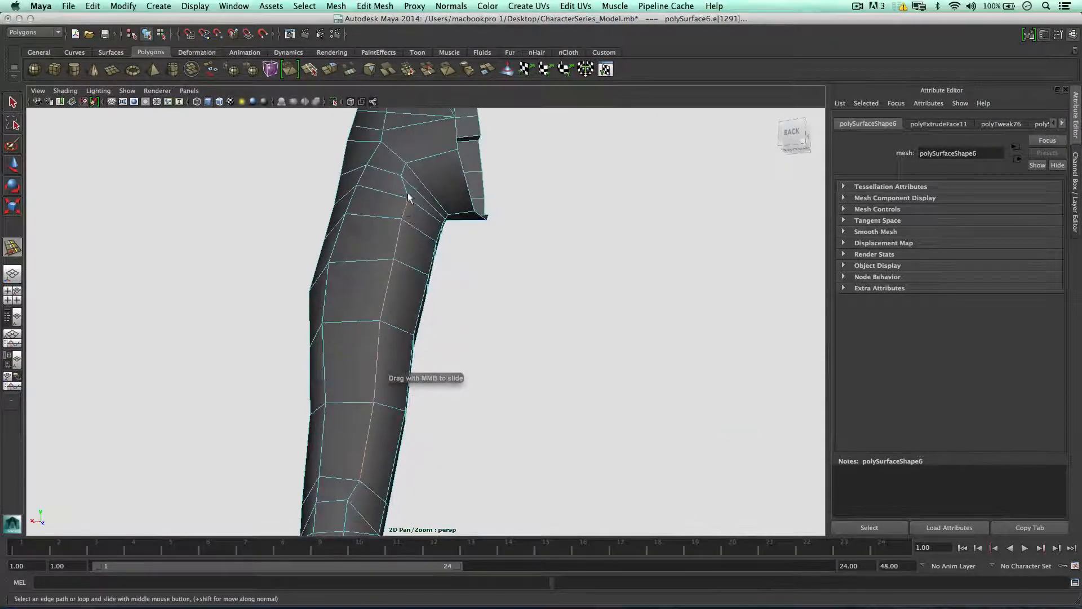
Step: Reposition the vertices just below the buttock with the Move tool to even out the upper back thigh
mouse_move(409, 182)
right_mouse_down()
mouse_move(373, 184)
mouse_move(407, 194)
right_mouse_up()
left_click(401, 176)
key("w")
left_click_drag(407, 194, 413, 194, "alt")
middle_click_drag(413, 193, 413, 243, "alt")
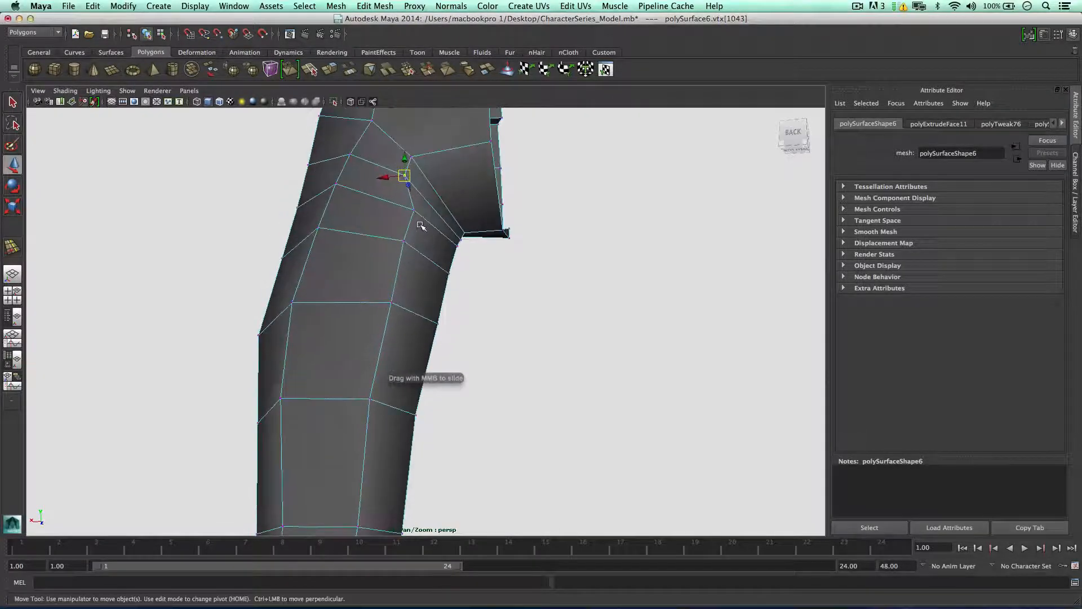
middle_click_drag(427, 203, 424, 174)
left_click(412, 156)
left_click(403, 242)
mouse_move(403, 243)
middle_mouse_down()
mouse_move(429, 256)
mouse_move(401, 249)
middle_mouse_up()
Step: Adjust the inner vertical edges on the back of the thigh with the Slide Edge tool
scroll(400, 254, "down", 2)
scroll(401, 255, "down", 2)
left_click_drag(400, 255, 425, 330, "alt")
scroll(424, 324, "down", 3)
scroll(425, 330, "up", 3)
right_click_drag(430, 350, 426, 384)
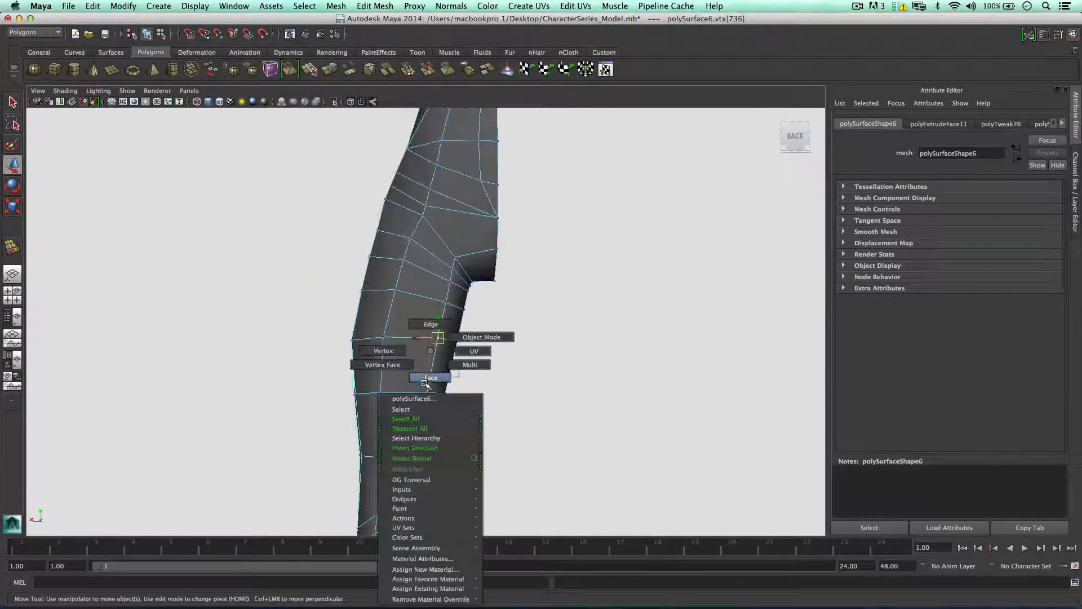
right_click_drag(431, 337, 429, 395)
scroll(433, 361, "down", 3)
left_click(428, 367)
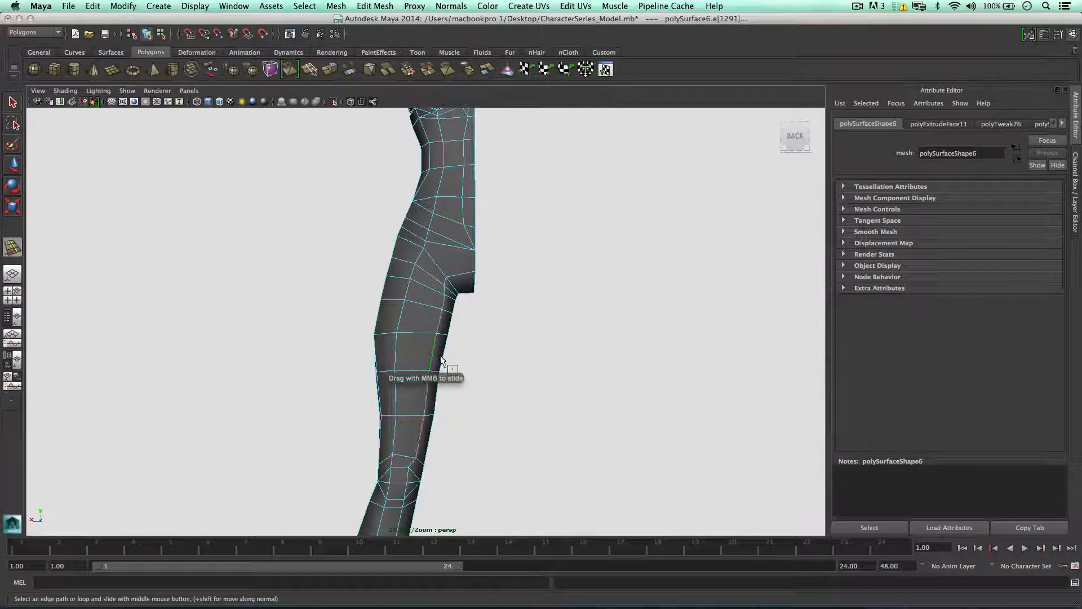
left_click_drag(427, 367, 424, 323, "alt")
Step: Insert a horizontal edge loop around the leg just above the knee with the Insert Edge Loop Tool
left_click(397, 136)
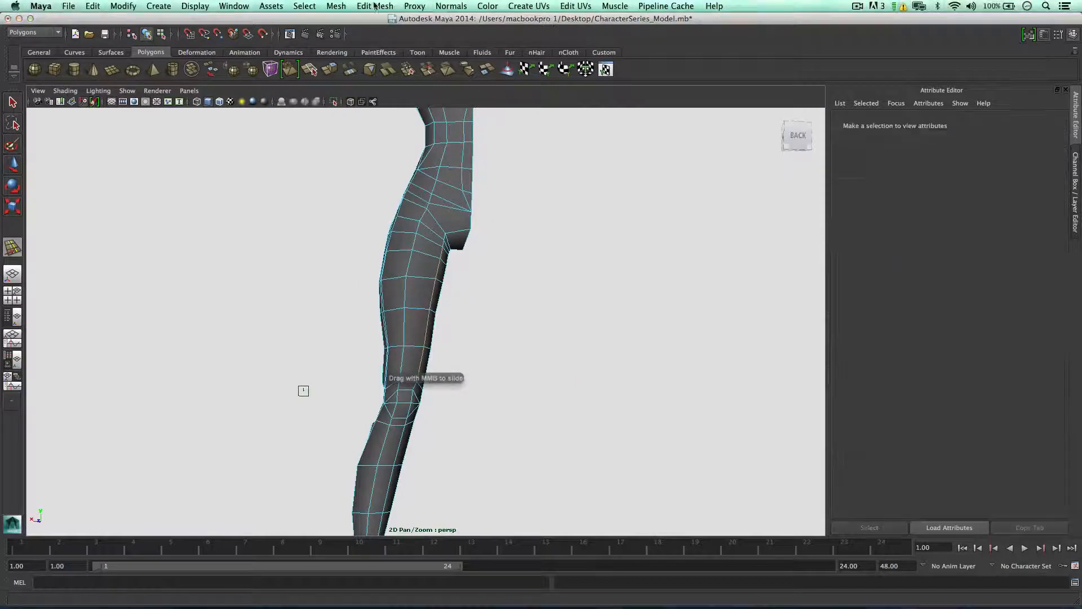
left_click(397, 6)
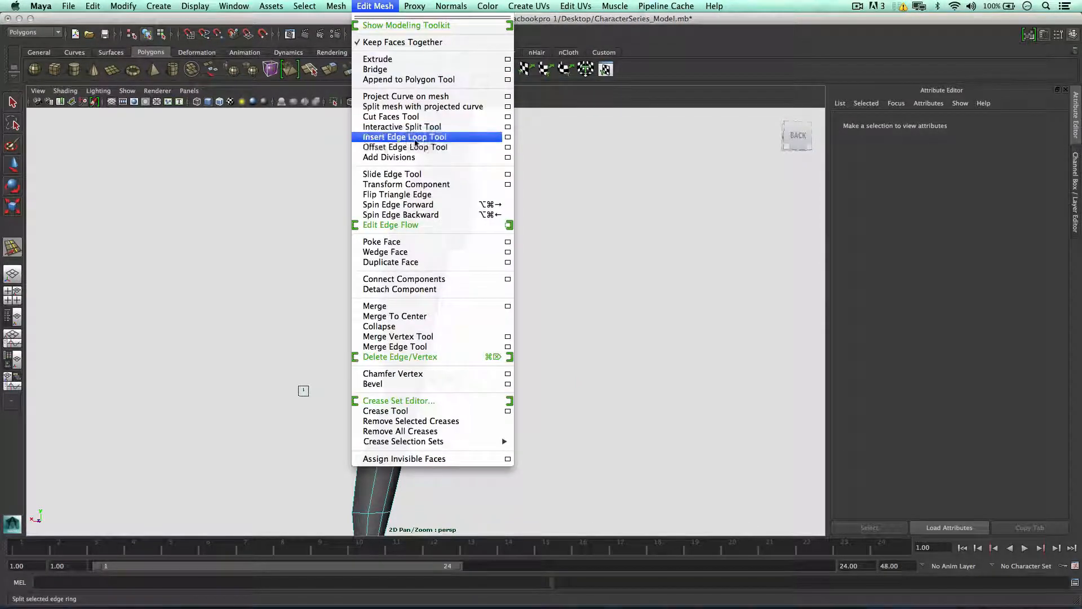
left_click(397, 138)
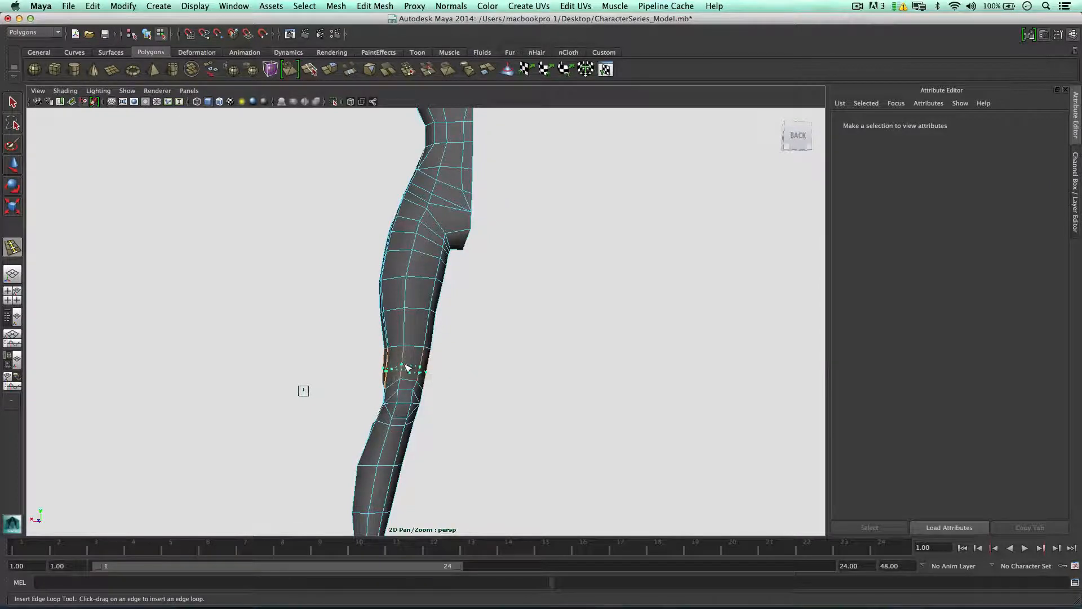
left_click_drag(435, 367, 434, 367)
left_click_drag(435, 367, 413, 370, "alt")
scroll(412, 394, "up", 2)
left_click_drag(393, 403, 394, 408, "alt")
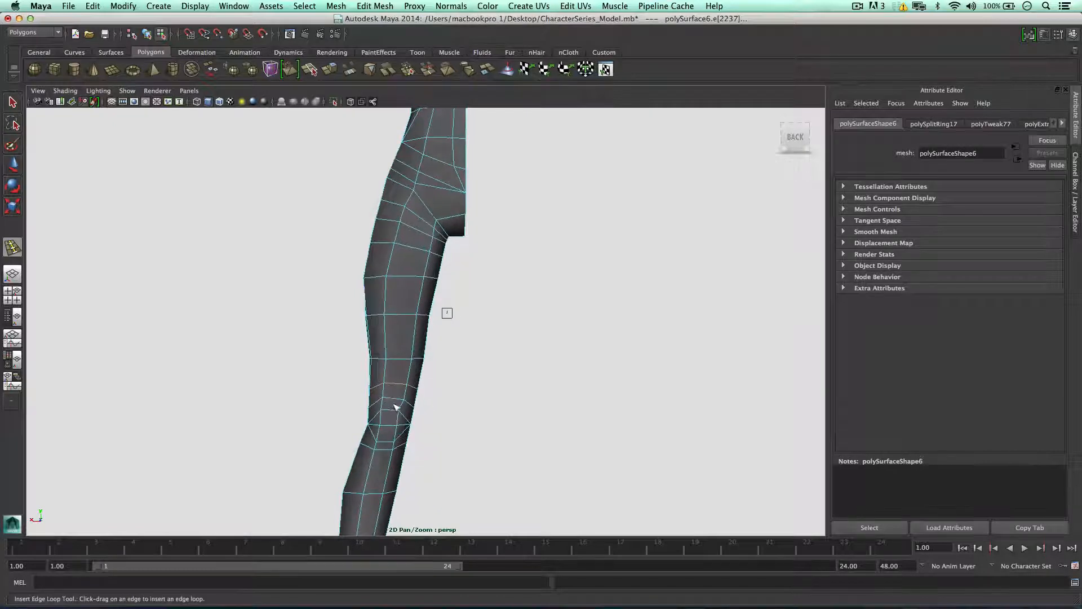
Step: Select the vertical edges from the buttock fold to above the knee and slide them closer to the inner thigh
right_click_drag(394, 408, 388, 377, "alt")
left_click_drag(389, 377, 396, 366, "alt")
right_click_drag(398, 354, 399, 330)
key("w")
left_click(402, 340)
scroll(409, 353, "down", 2)
scroll(409, 353, "down", 1)
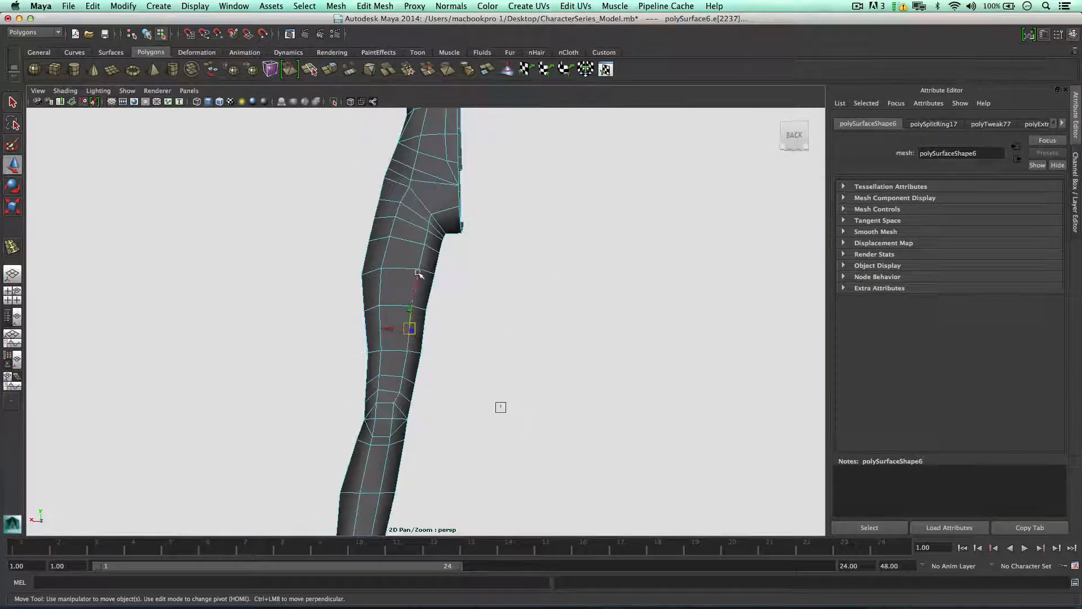
double_click(428, 220)
right_click(427, 235, "shift")
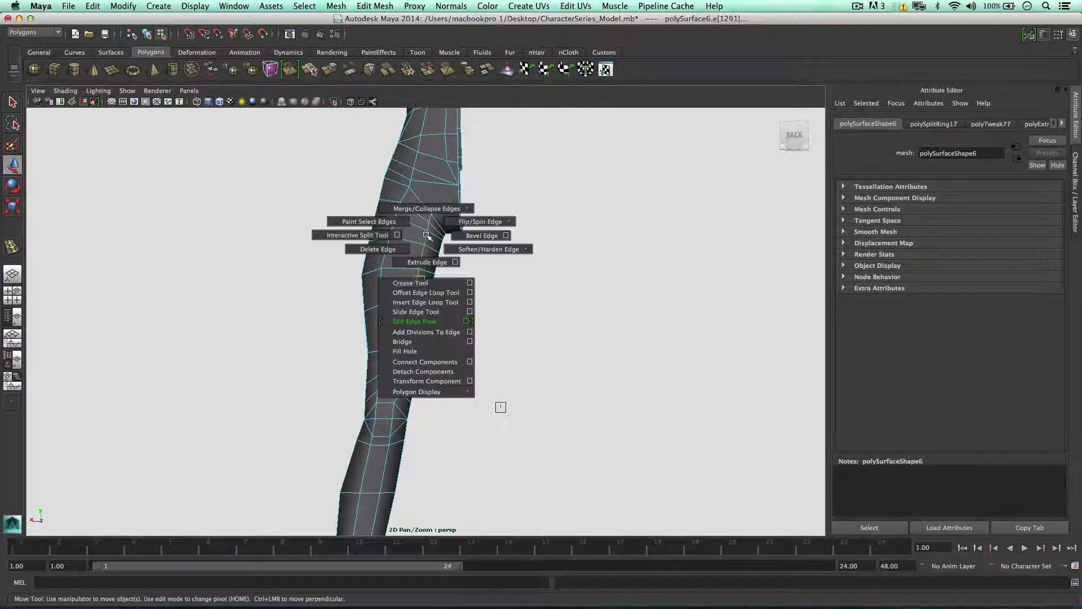
left_click(426, 311)
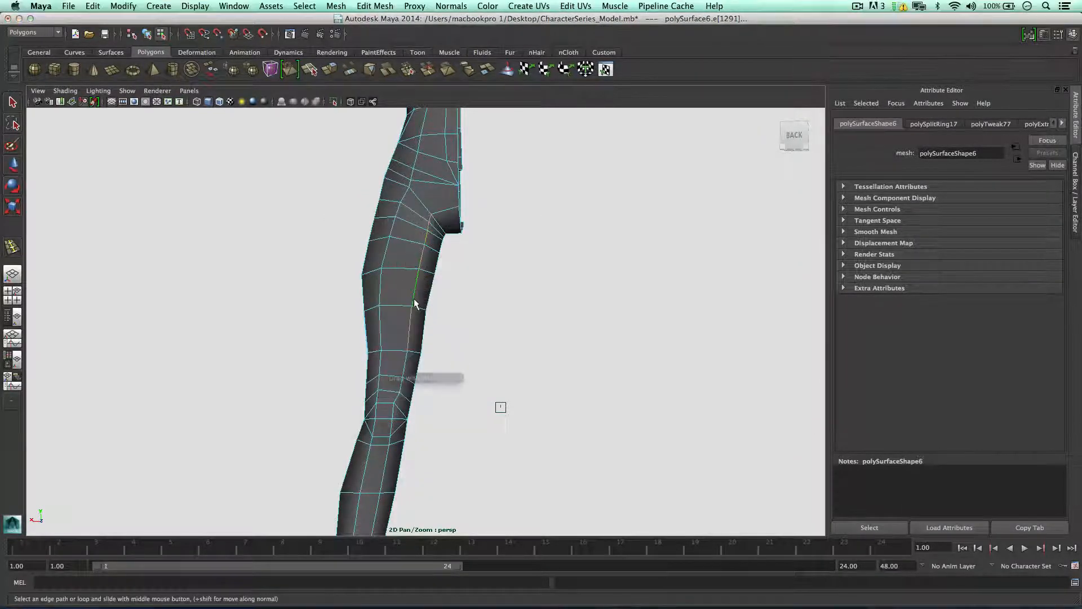
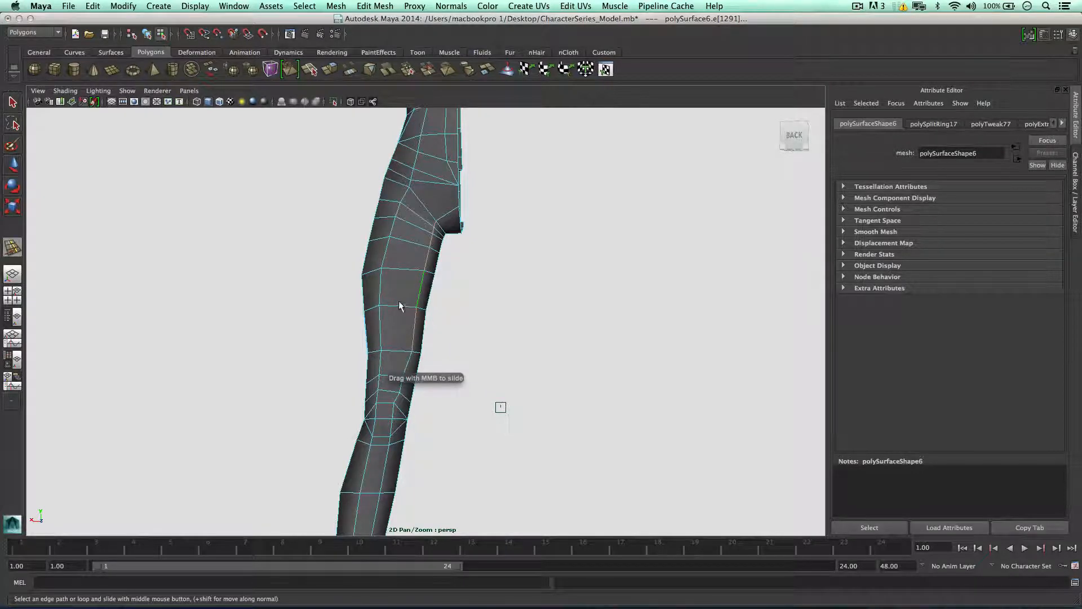
Step: Move the two vertices just above the back of the knee toward the inner side to continue the thigh's edge line
left_click_drag(398, 300, 414, 309, "alt")
right_click_drag(414, 310, 428, 378, "alt")
middle_click_drag(429, 378, 423, 303, "alt")
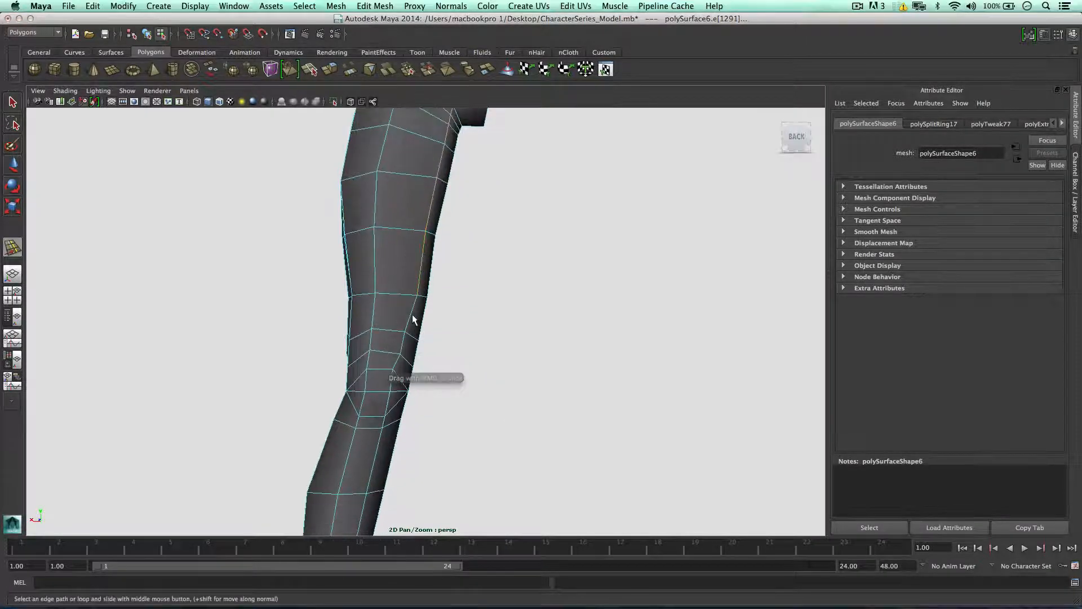
mouse_move(413, 317)
right_mouse_down()
mouse_move(366, 314)
mouse_move(403, 333)
right_mouse_up()
key("w")
left_click(406, 333)
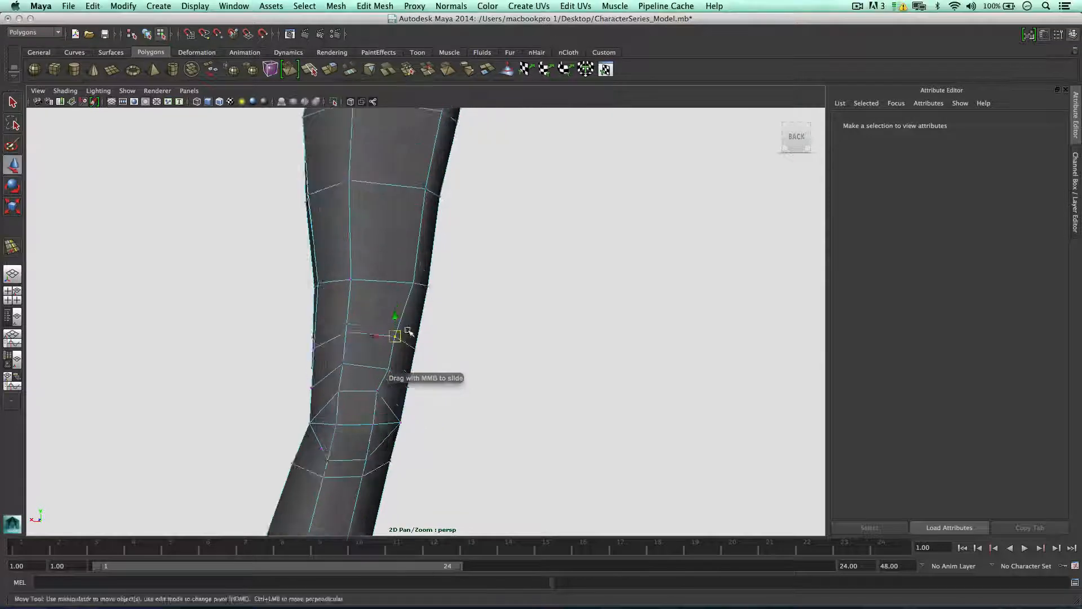
left_click_drag(402, 333, 379, 328, "alt")
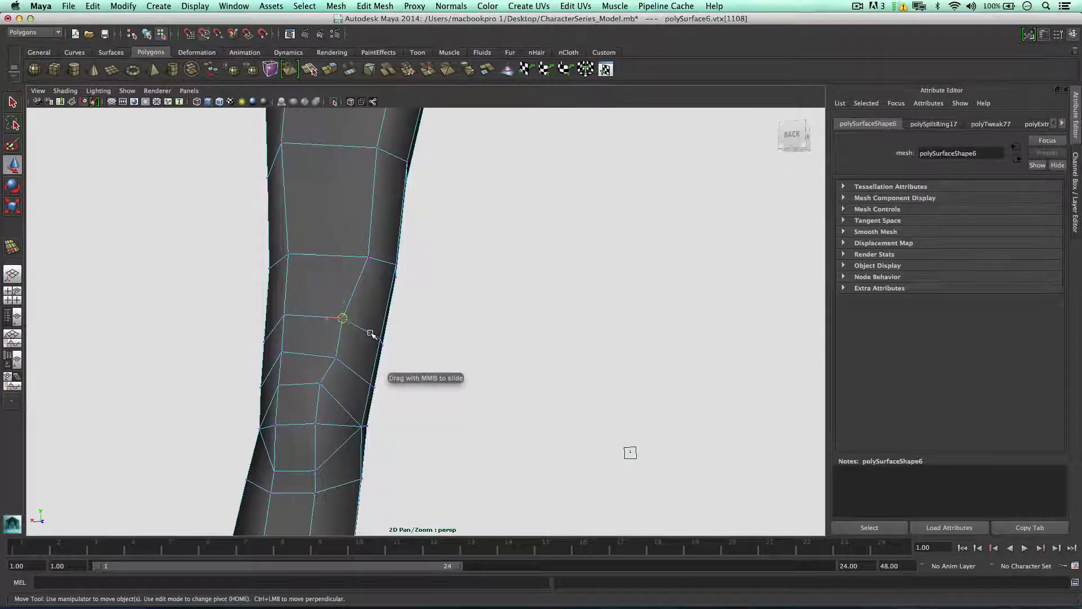
middle_click_drag(371, 333, 355, 327)
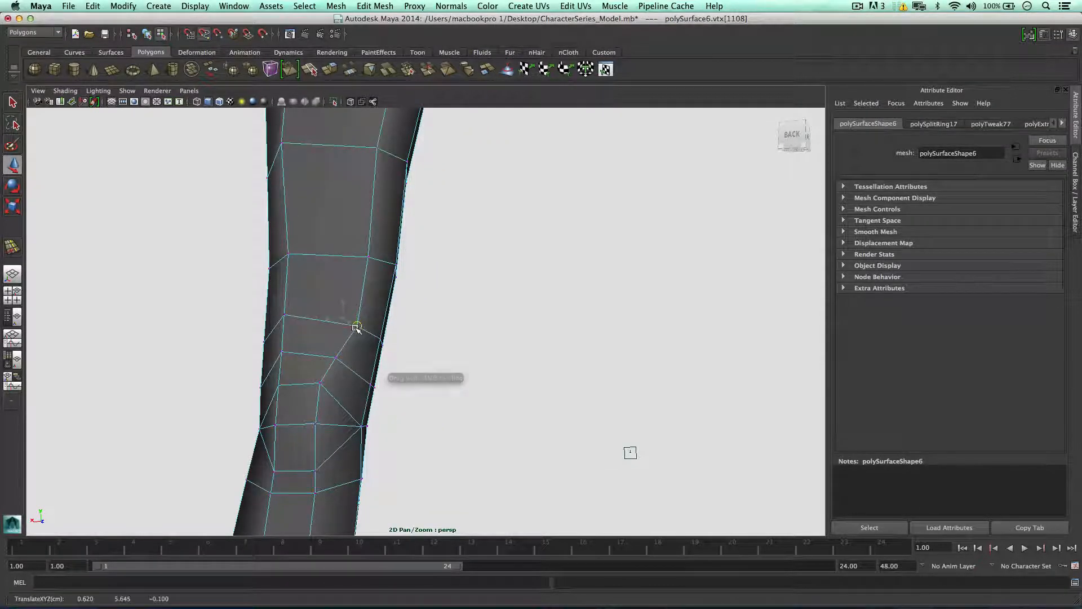
middle_click_drag(354, 371, 350, 368)
Step: Reposition the lower vertex at the inner back of the knee to even the spacing of the surrounding edges
mouse_move(342, 365)
left_mouse_down("alt")
mouse_move(374, 366)
mouse_move(353, 367)
left_mouse_up("alt")
left_click(370, 367)
scroll(370, 367, "up", 3)
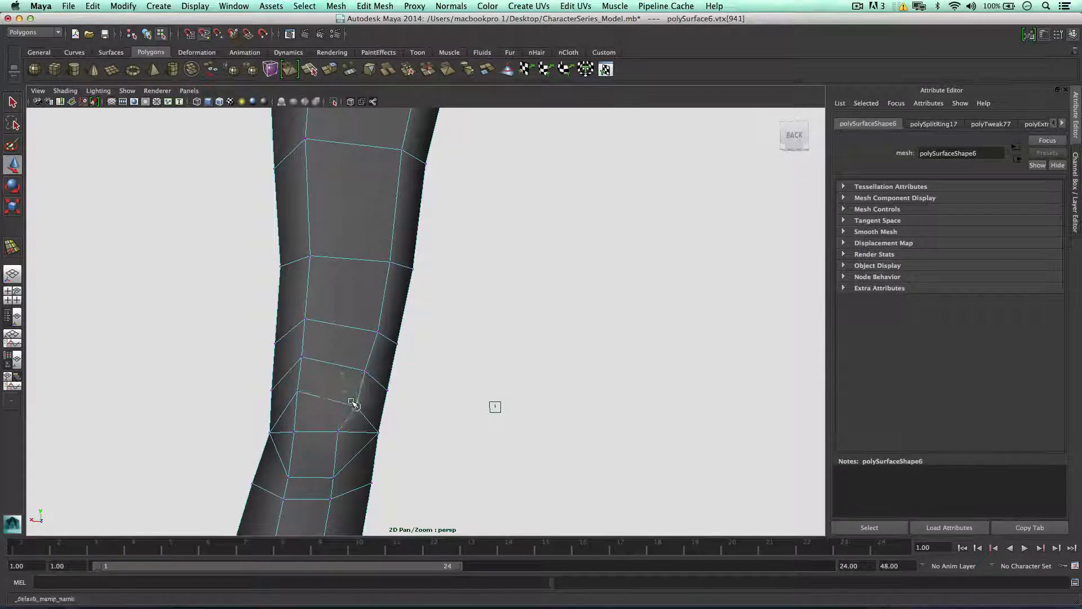
middle_click_drag(351, 399, 327, 389)
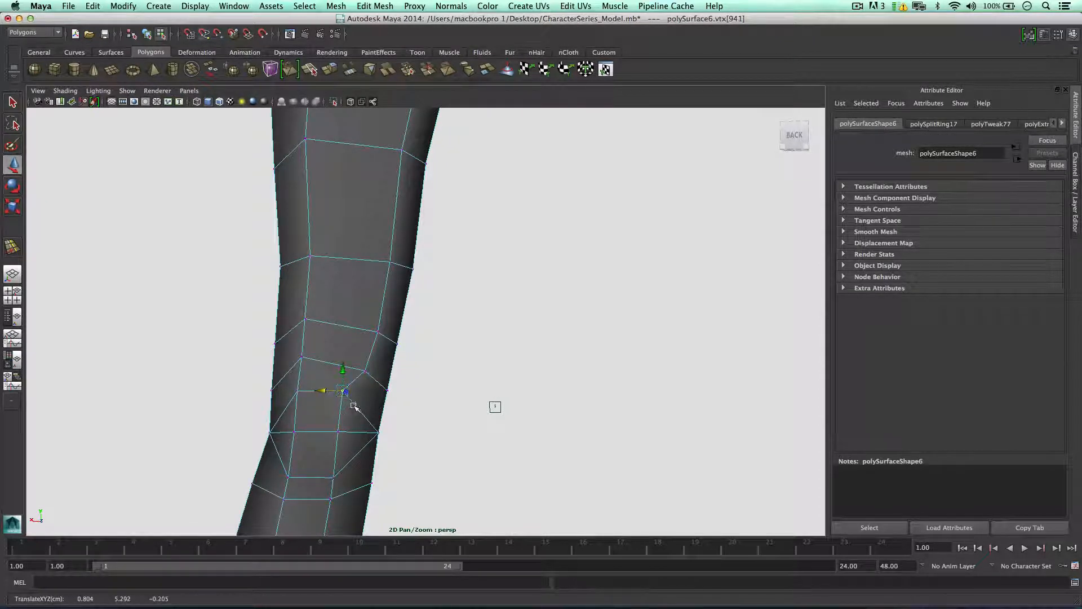
scroll(363, 384, "down", 1)
left_click_drag(367, 383, 343, 386, "alt")
scroll(362, 387, "down", 4)
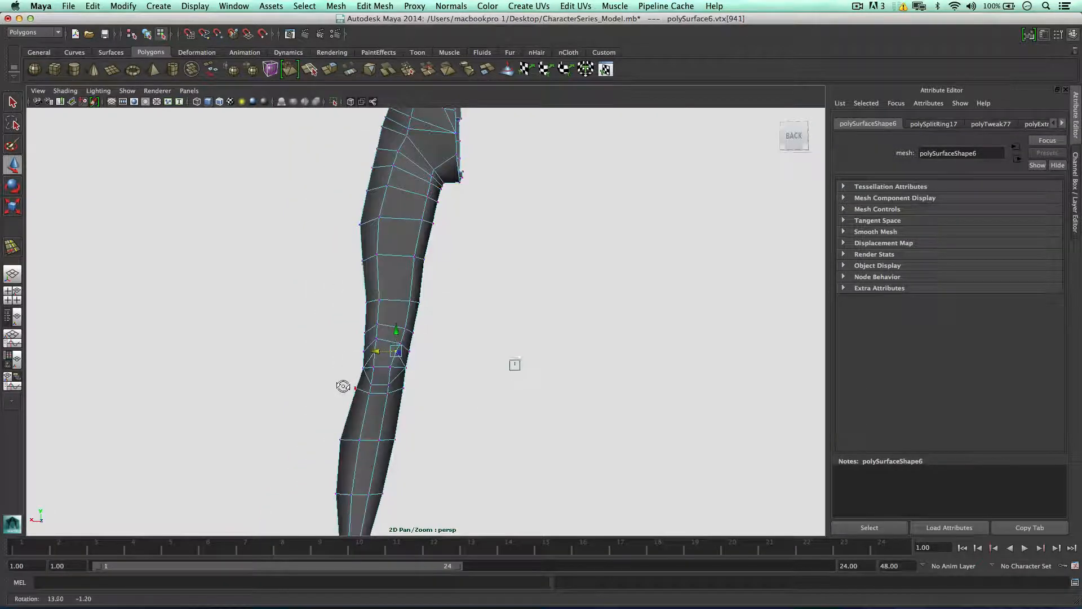
Step: Return to object mode and examine the leg's edge flow from the back and outer side
left_click(427, 270)
left_click_drag(427, 271, 466, 299, "alt")
left_click(418, 267)
scroll(418, 268, "up", 2)
middle_click_drag(420, 263, 435, 305, "alt")
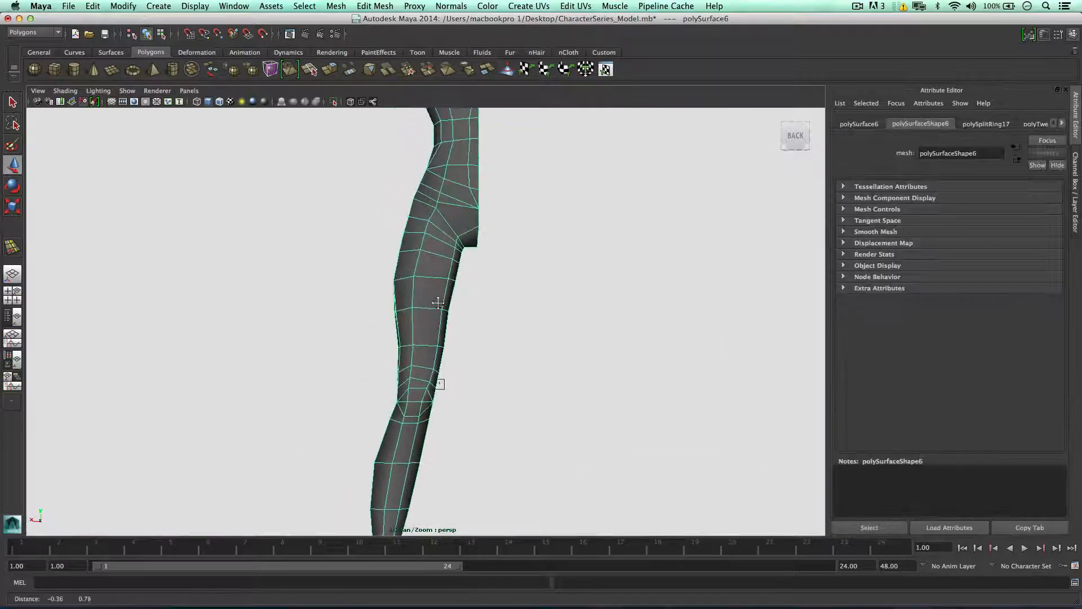
left_click_drag(428, 278, 469, 245, "alt")
scroll(430, 273, "up", 3)
Step: Select the two columns of faces on the back of the thigh from below the buttock to above the knee
right_click_drag(464, 227, 463, 252)
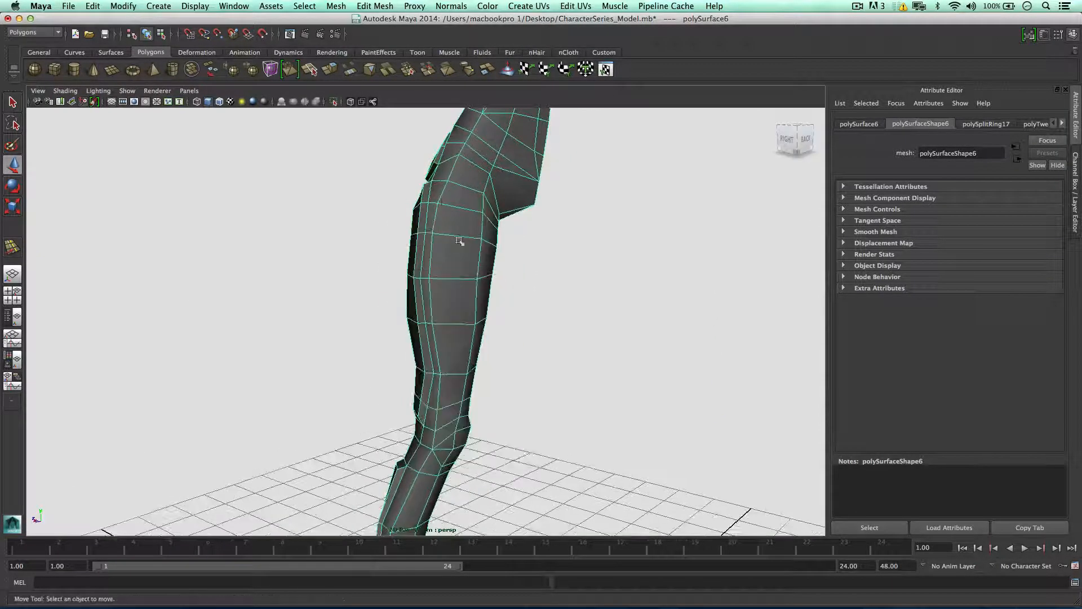
left_click_drag(462, 242, 435, 236, "alt")
left_click(432, 193)
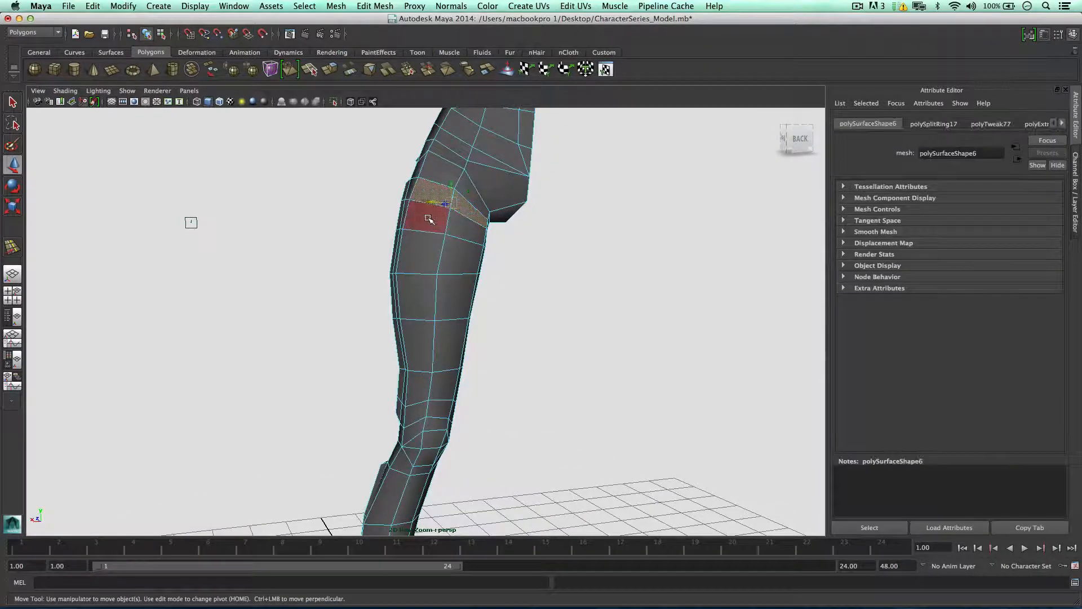
left_click(461, 227, "shift")
left_click(444, 250, "shift")
left_click(422, 251, "shift")
left_click_drag(423, 252, 483, 257, "alt")
left_click(457, 268, "shift")
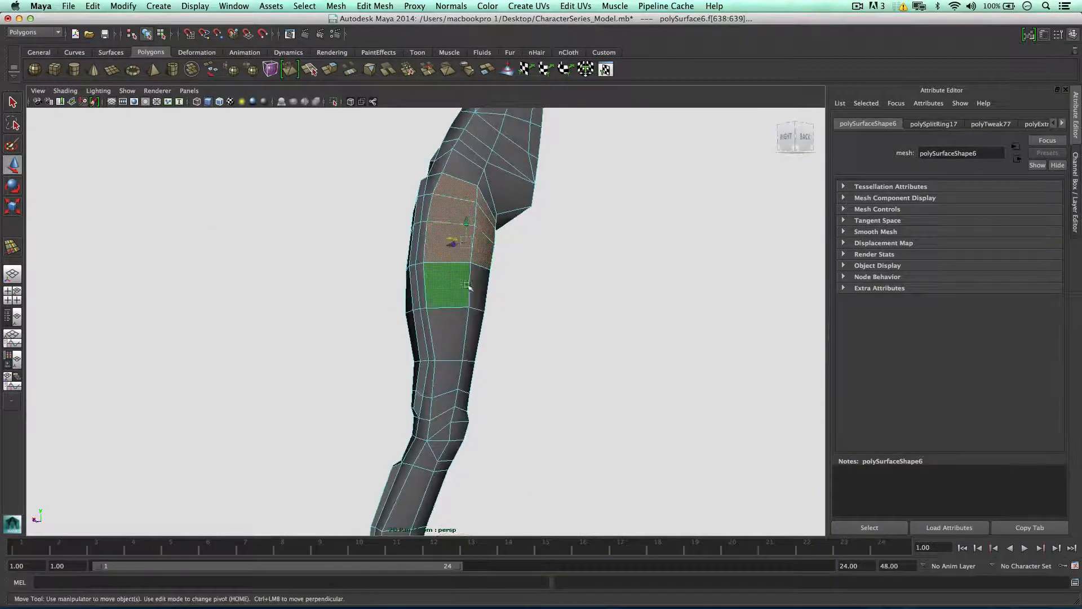
left_click(447, 328, "shift")
left_click_drag(473, 344, 346, 321, "alt")
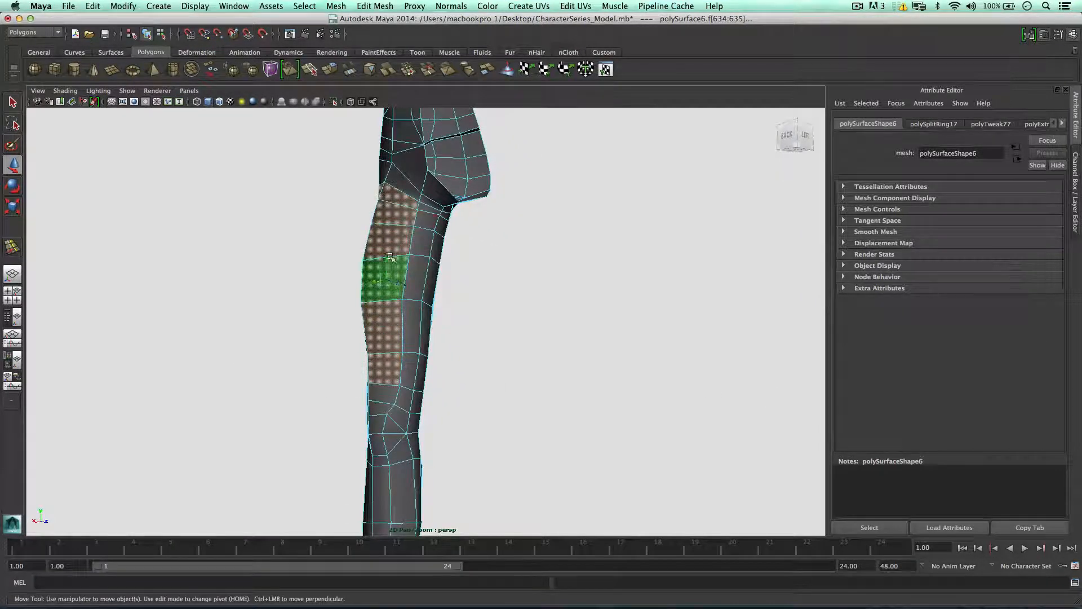
left_click_drag(404, 258, 437, 284, "alt")
Step: Extrude the back-of-thigh faces outward by -0.085 in Z and scale them to 0.925 in X and 0.935 in Y
key("t")
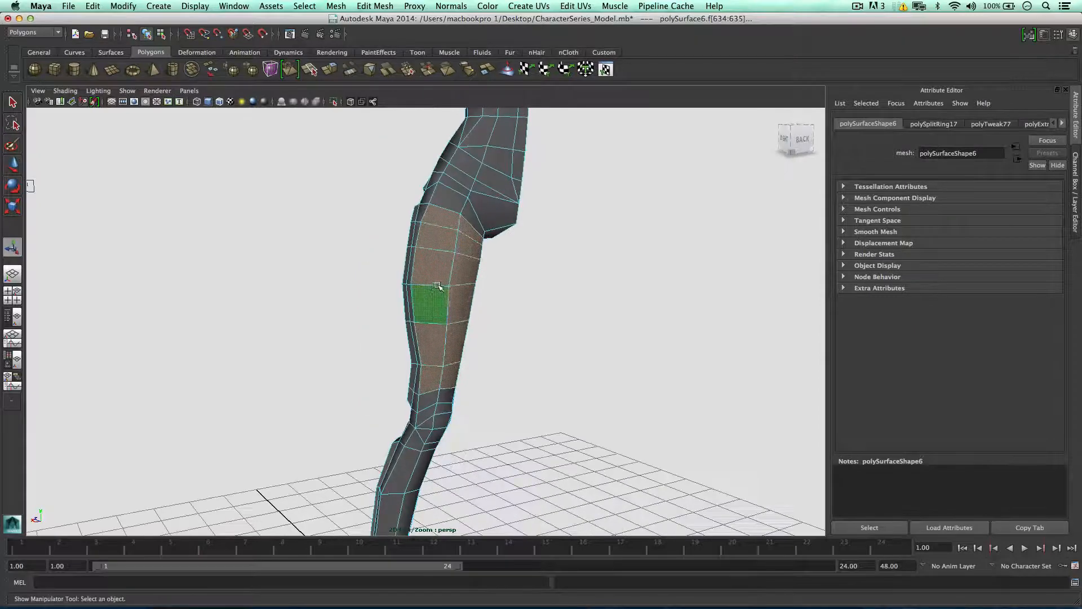
right_click(439, 282, "shift")
right_click_drag(439, 281, 440, 304, "shift")
left_click_drag(420, 311, 452, 308, "alt")
key("equal")
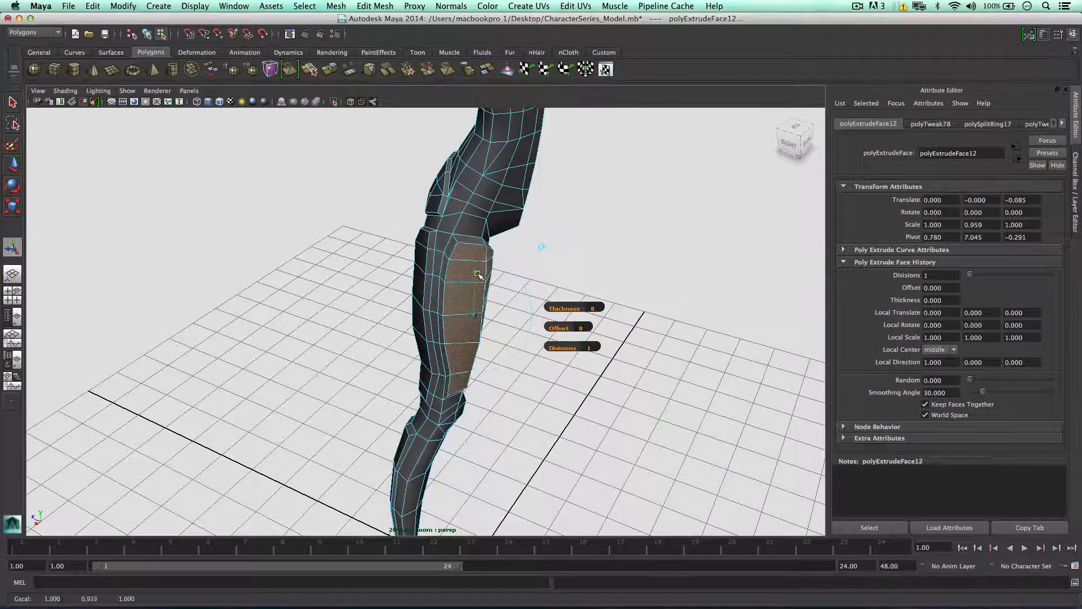
left_click_drag(486, 314, 388, 309, "alt")
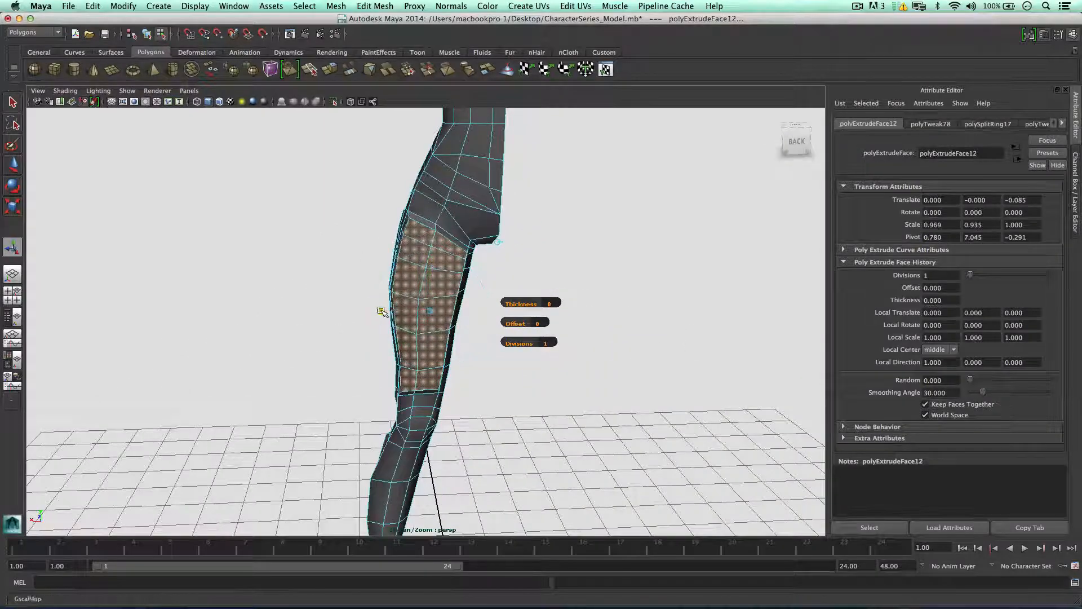
left_click_drag(384, 302, 403, 306, "alt")
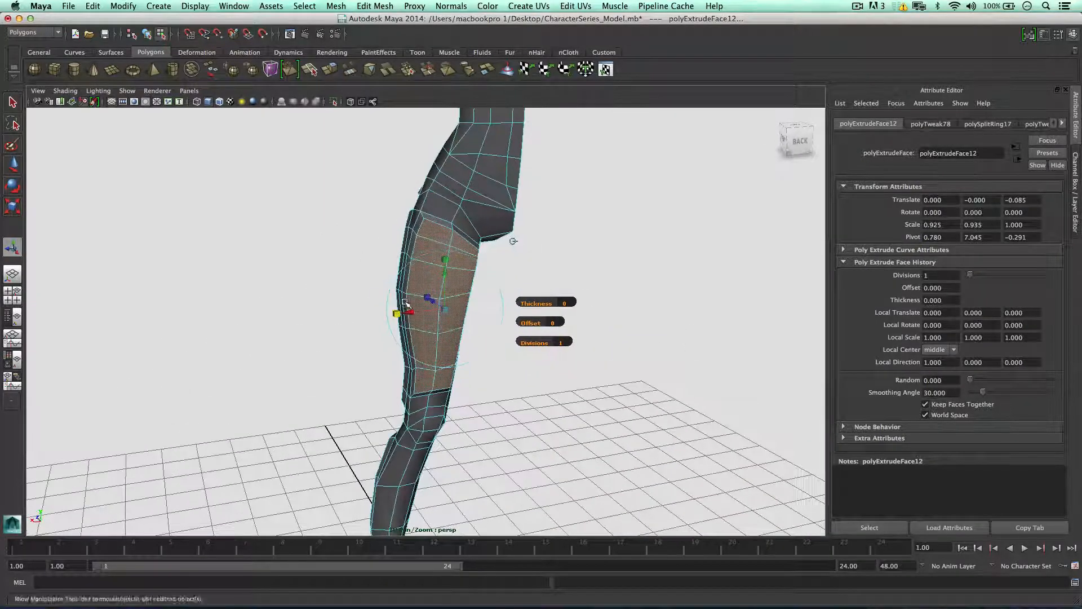
key("w")
right_click_drag(411, 302, 440, 297, "alt")
left_click_drag(440, 297, 392, 274, "alt")
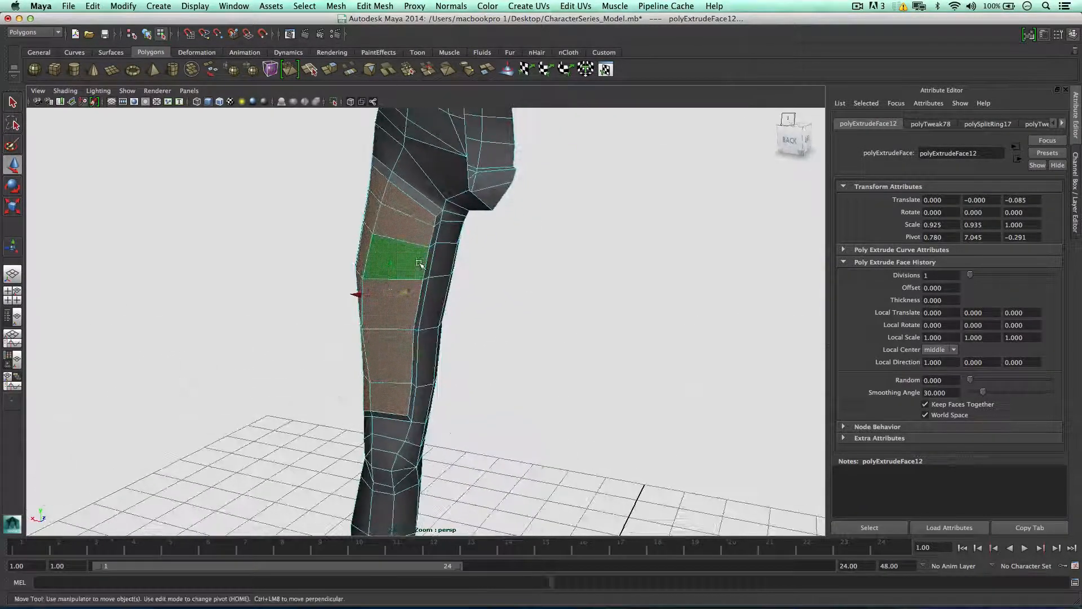
Step: Return to object mode and examine the extruded thigh panel from the back and inner side
key("F8")
left_click(481, 263)
left_click_drag(485, 268, 544, 302, "alt")
right_click_drag(544, 302, 517, 299, "alt")
left_click_drag(517, 299, 383, 265, "alt")
scroll(383, 268, "up", 6)
left_click(382, 277)
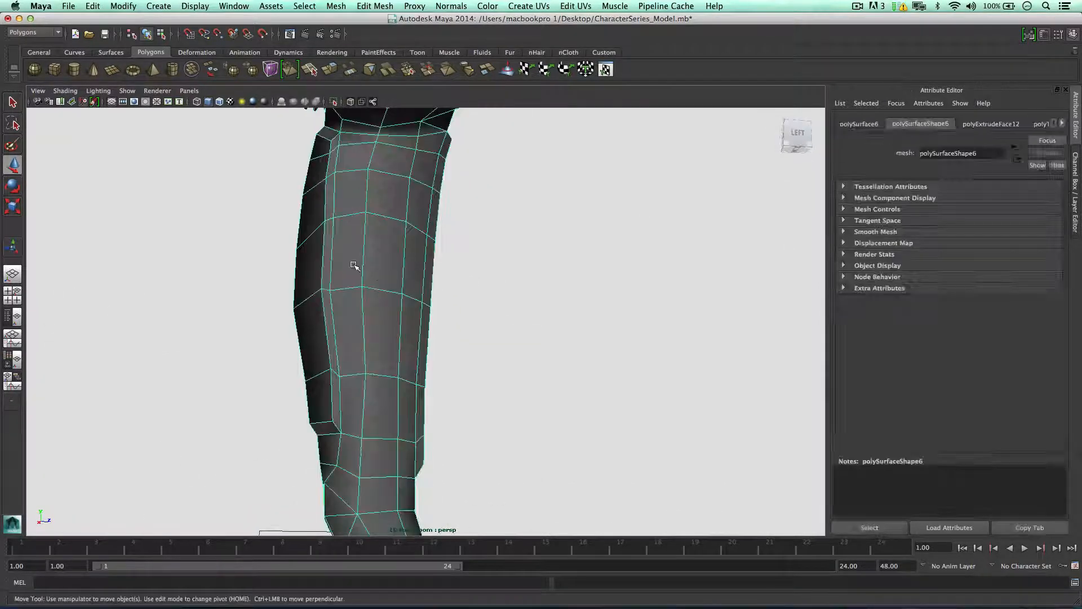
Step: Select the border edges around the extruded back-of-thigh panel and harden them
right_click_drag(355, 266, 337, 169)
left_click(340, 141)
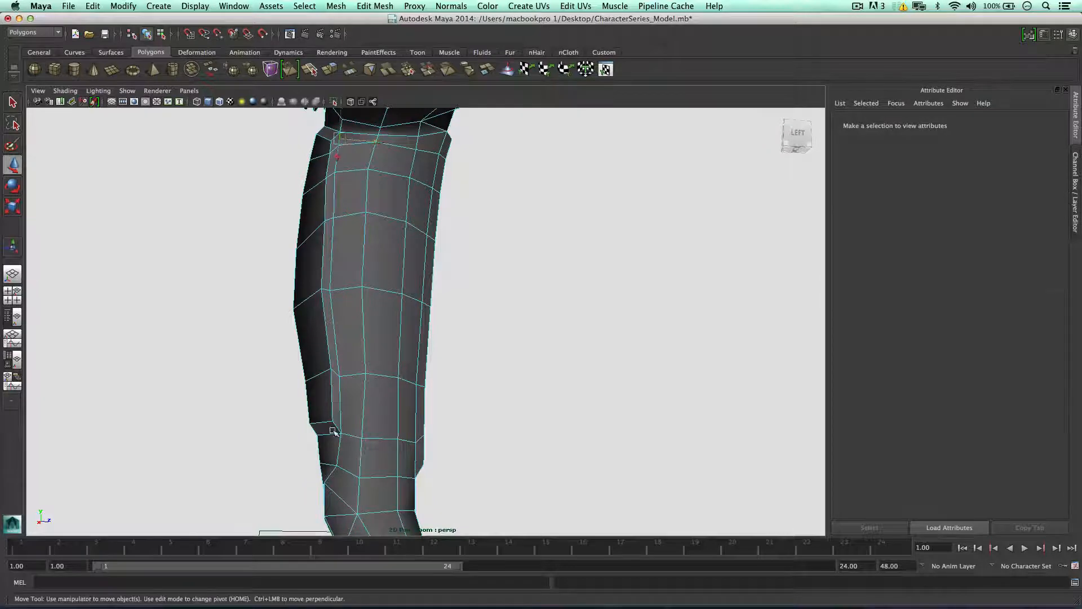
left_click(341, 405)
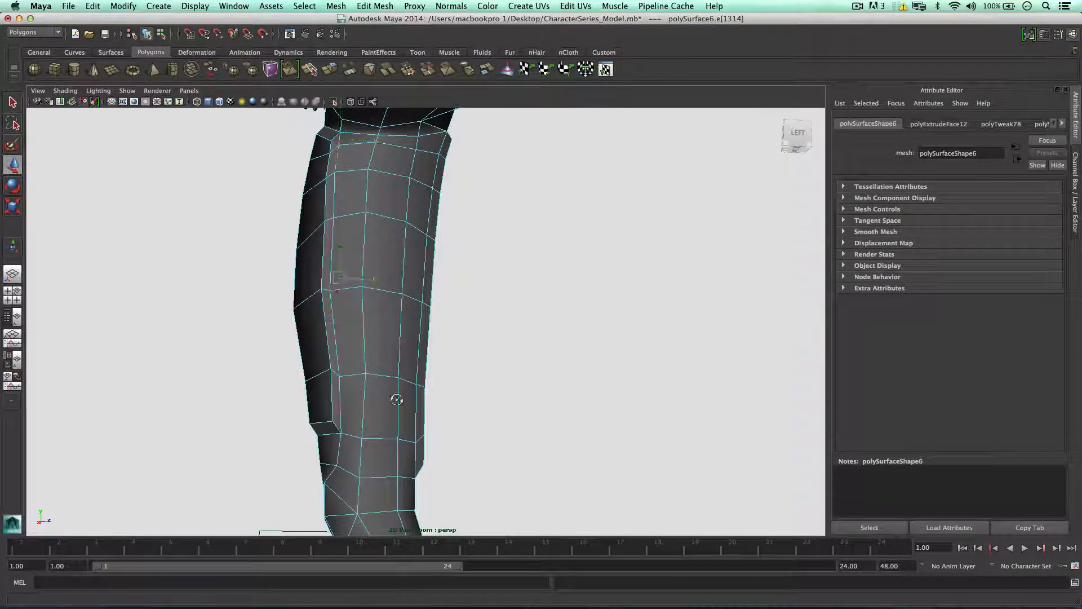
left_click_drag(397, 400, 468, 391, "alt")
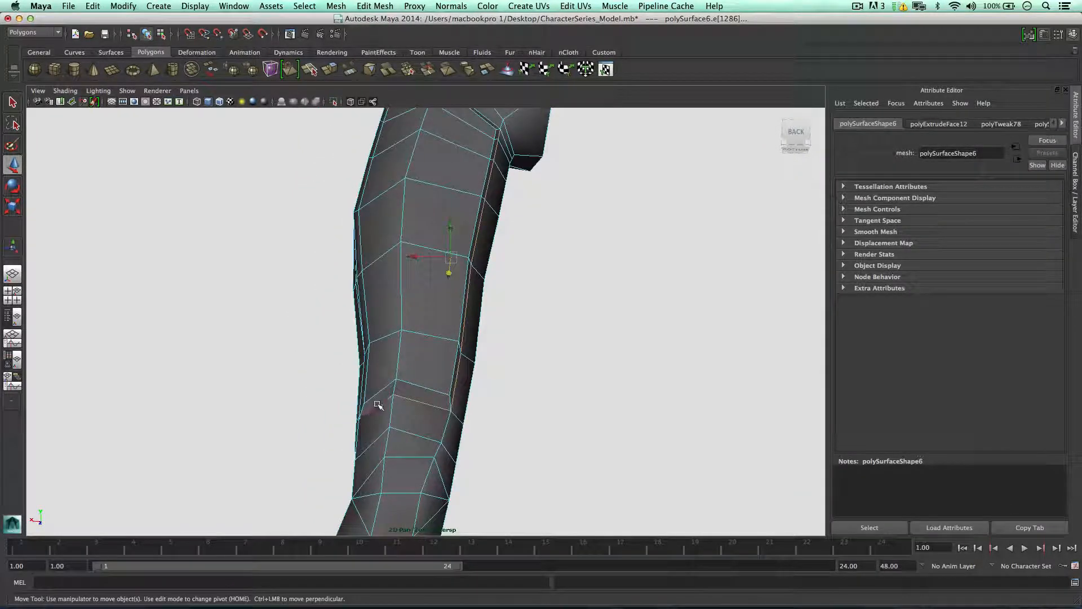
left_click_drag(378, 405, 517, 404, "alt")
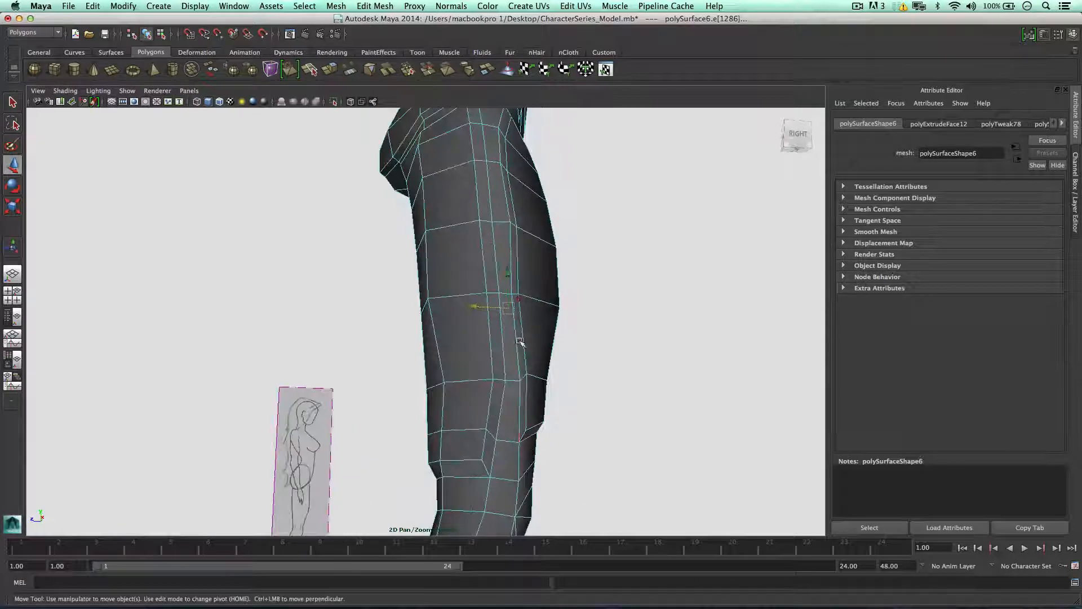
middle_click_drag(519, 341, 514, 462, "alt")
left_click_drag(497, 231, 517, 292, "alt")
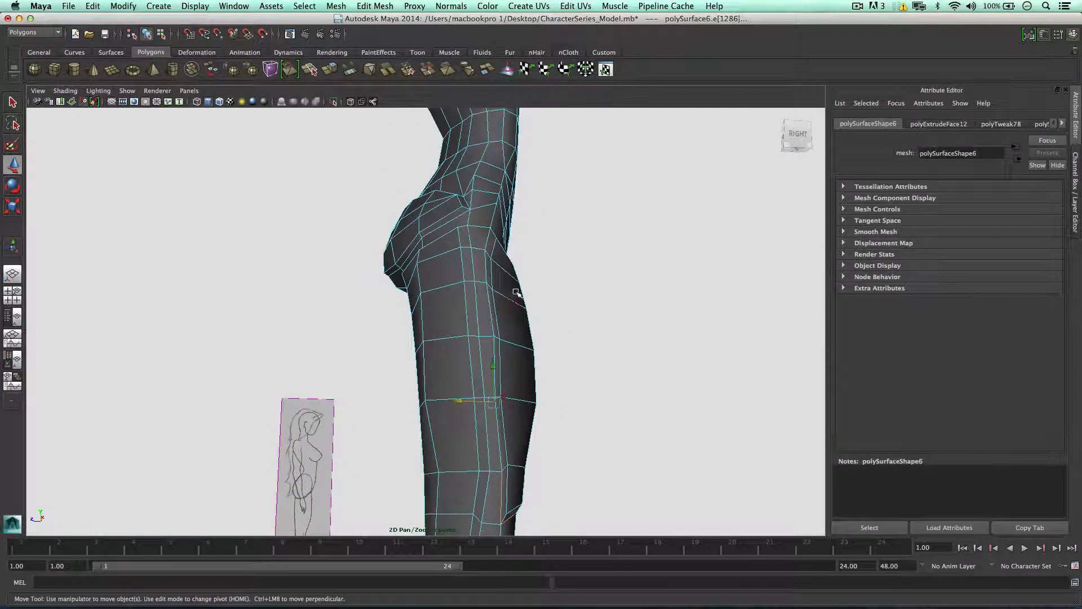
left_click(487, 243, "shift")
left_click_drag(497, 245, 437, 264, "alt")
left_click_drag(515, 230, 489, 262, "alt")
left_click(451, 6)
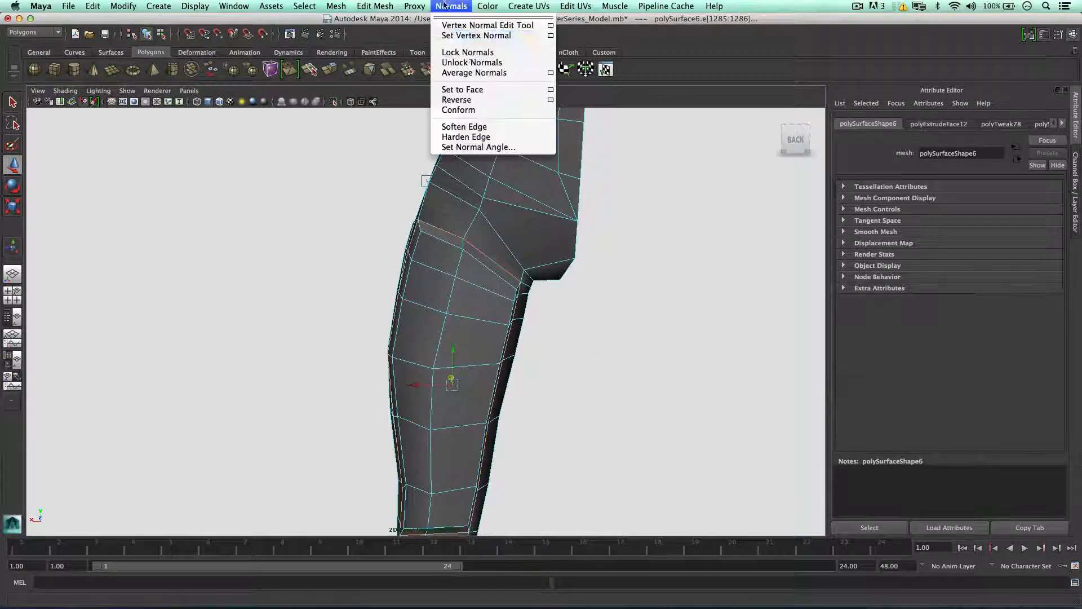
left_click(482, 136)
Step: Select the remaining edge loop bordering the raised thigh panel and harden its edges
right_click_drag(450, 314, 501, 311)
left_click_drag(580, 338, 404, 326, "alt")
left_click(411, 292)
right_click_drag(411, 292, 399, 275)
left_click_drag(399, 275, 445, 277, "alt")
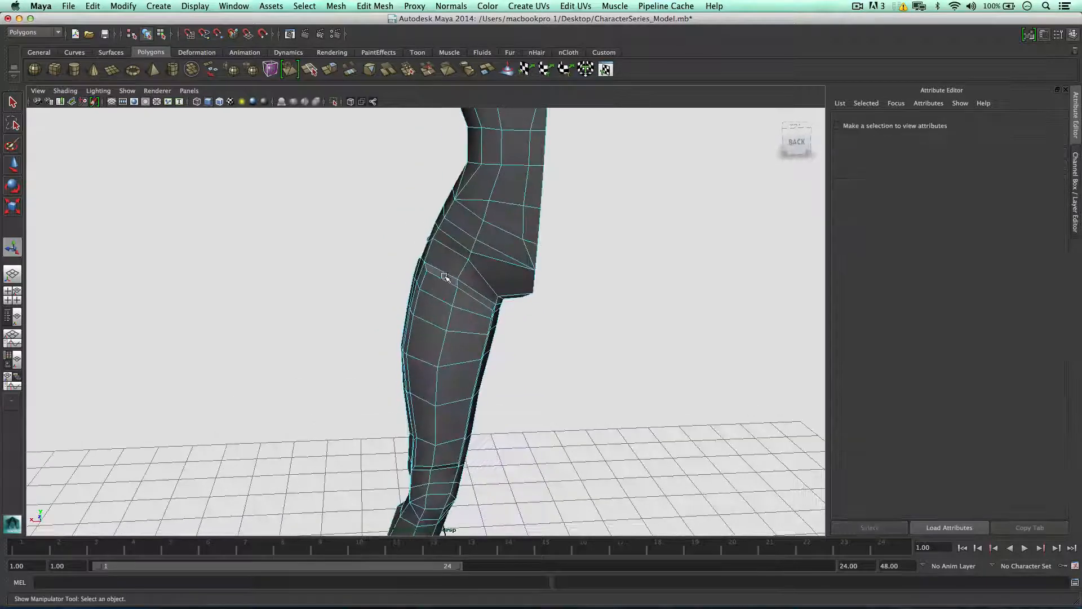
left_click(453, 284)
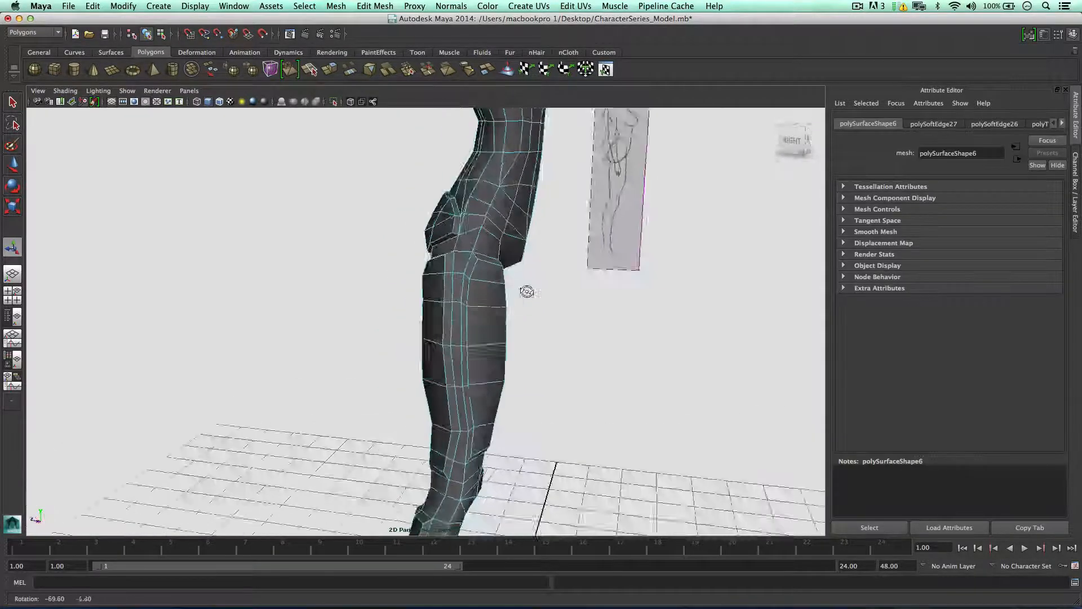
left_click_drag(525, 293, 469, 353, "alt")
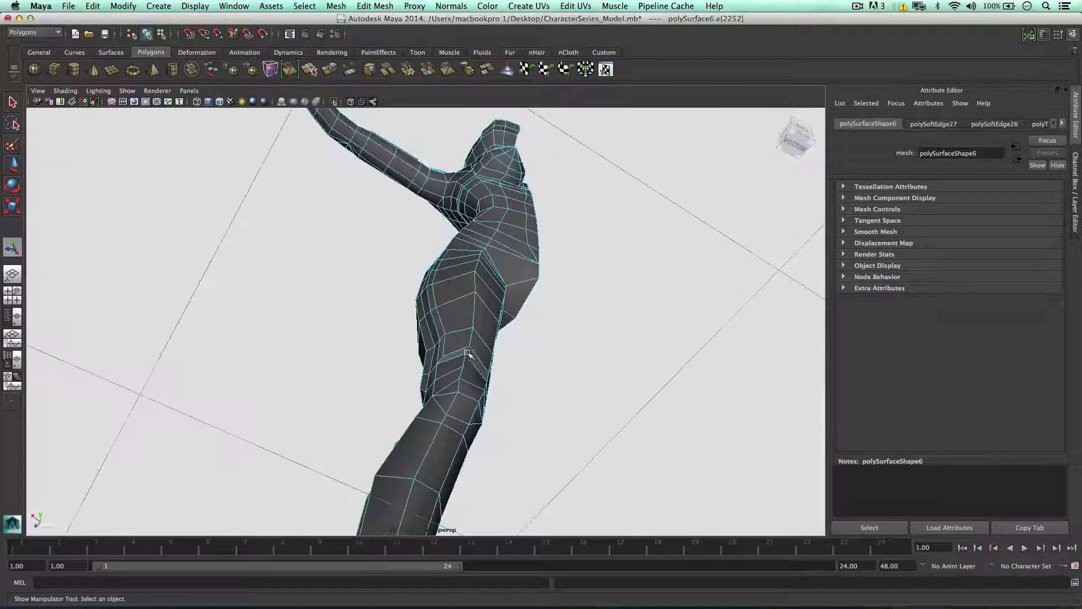
left_click(486, 351, "shift")
left_click_drag(485, 276, 425, 344, "alt")
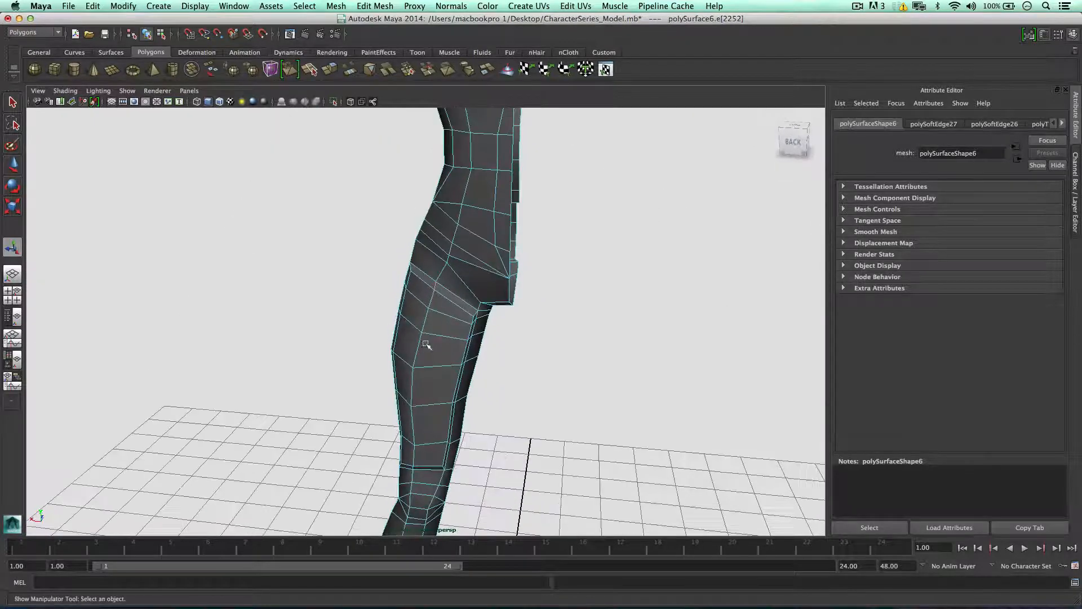
left_click(450, 6)
left_click(474, 136)
Step: Inspect the edges of the raised thigh panel from the inner and outer sides of the leg
scroll(431, 286, "up", 3)
mouse_move(440, 273)
right_mouse_down()
mouse_move(435, 248)
mouse_move(425, 263)
right_mouse_up()
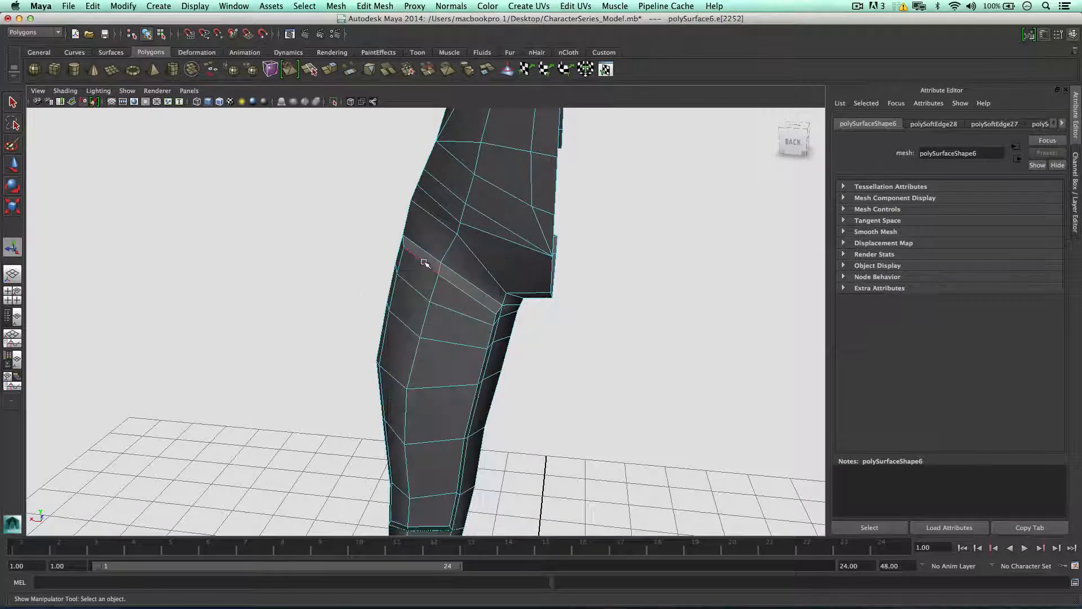
left_click_drag(485, 272, 409, 246, "alt")
left_click(433, 252, "shift")
key("w")
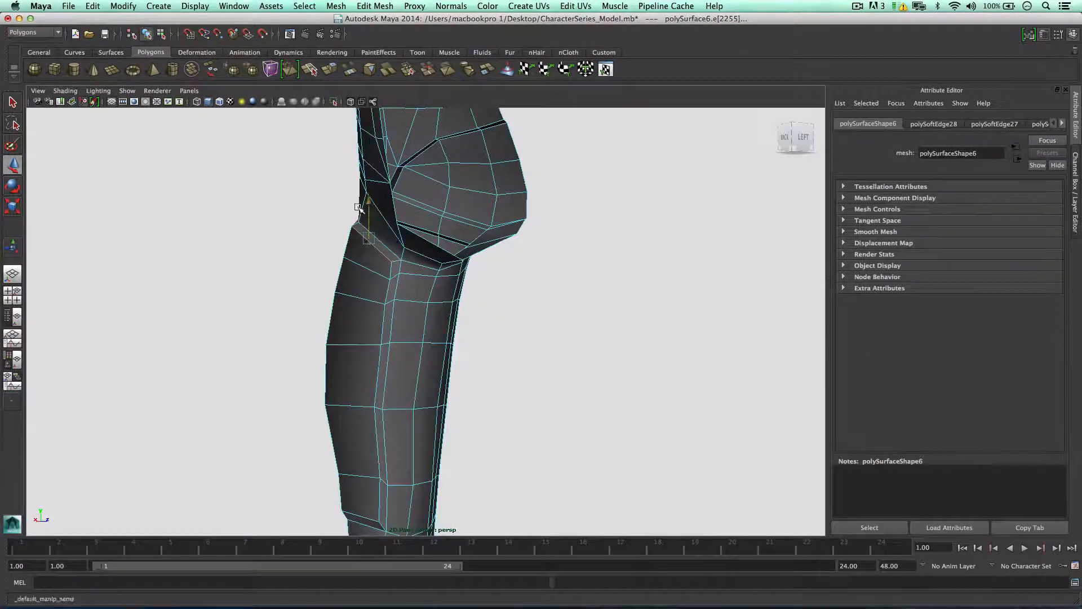
left_click_drag(358, 207, 485, 331, "alt")
left_click(377, 342)
left_click(454, 383, "shift")
Step: Move the mid-thigh vertices on the back of the leg slightly forward to reduce the panel's bulge
right_click(478, 320)
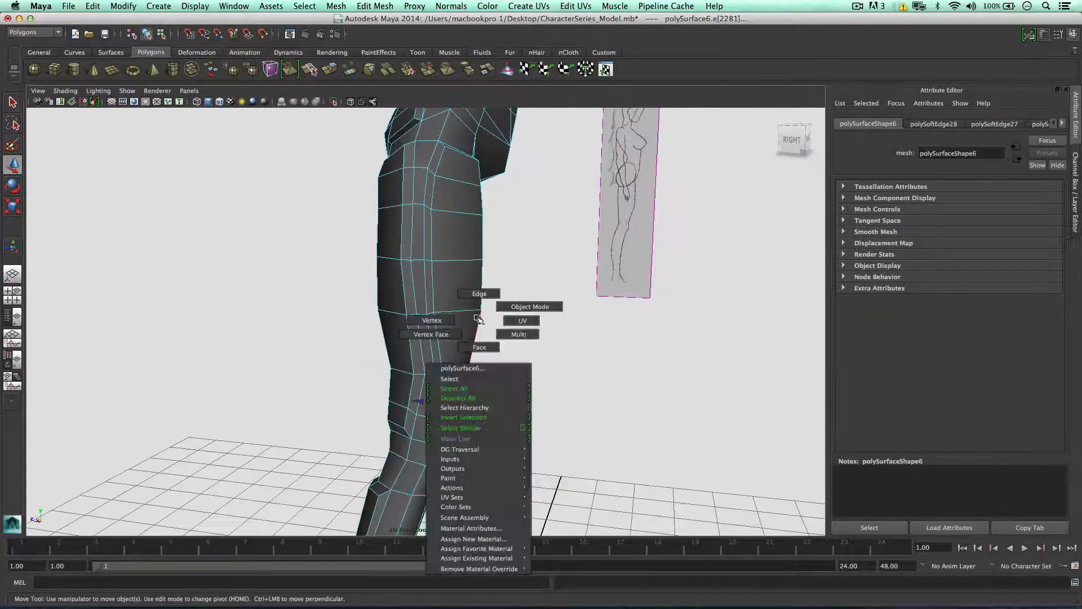
right_click_drag(478, 319, 432, 320)
mouse_move(470, 305)
left_mouse_down()
mouse_move(492, 320)
mouse_move(452, 304)
left_mouse_up()
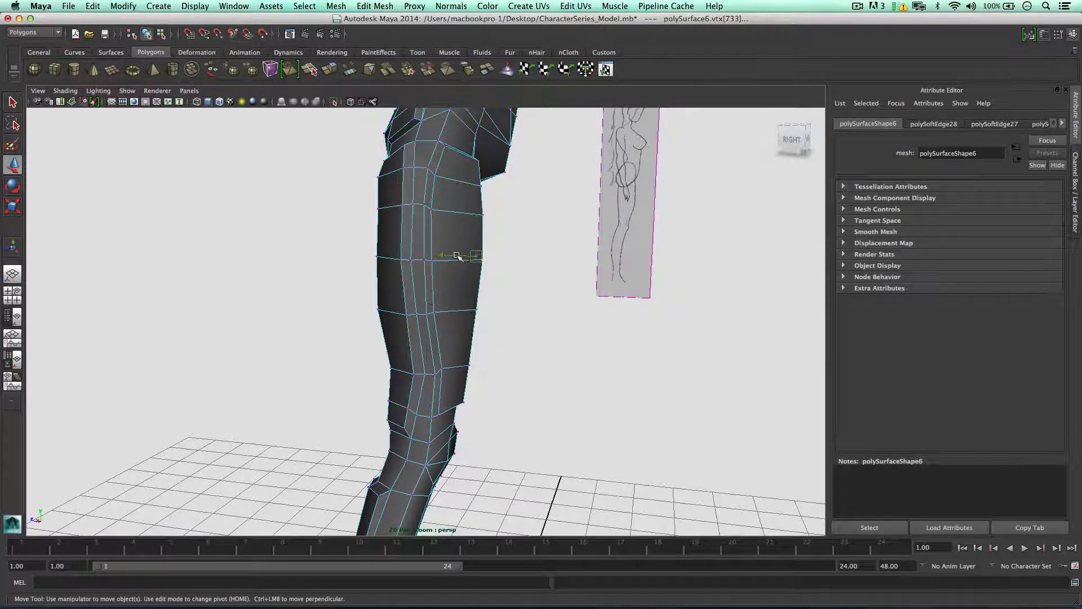
left_click_drag(458, 256, 455, 255)
left_click_drag(562, 265, 585, 268, "alt")
left_click(527, 238)
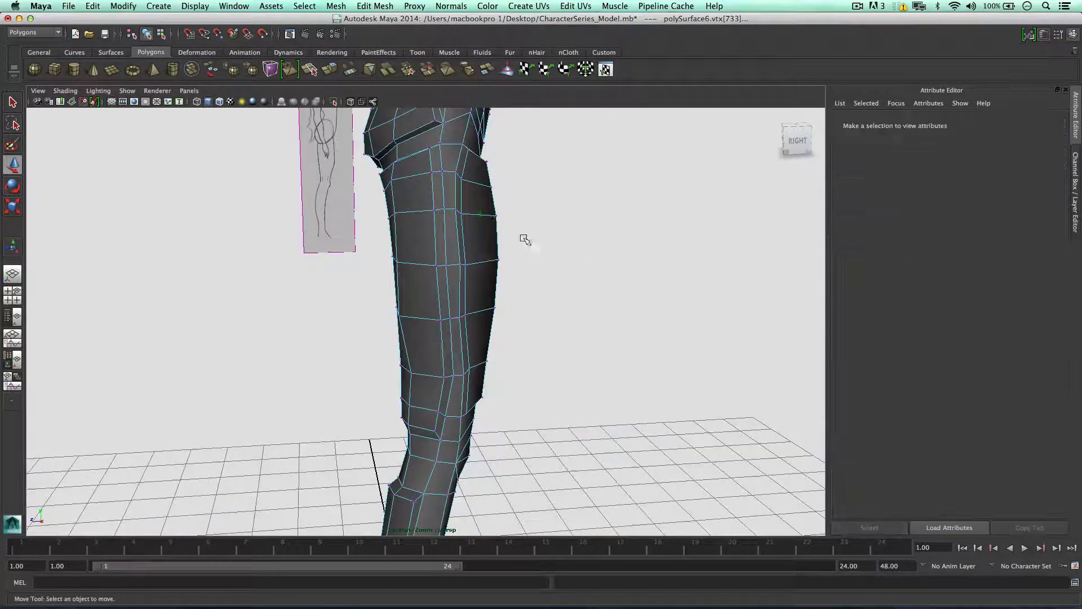
Step: Nudge the vertex rows along the back of the thigh forward to smooth its rear contour
left_click_drag(510, 273, 510, 272)
left_click_drag(472, 239, 465, 236)
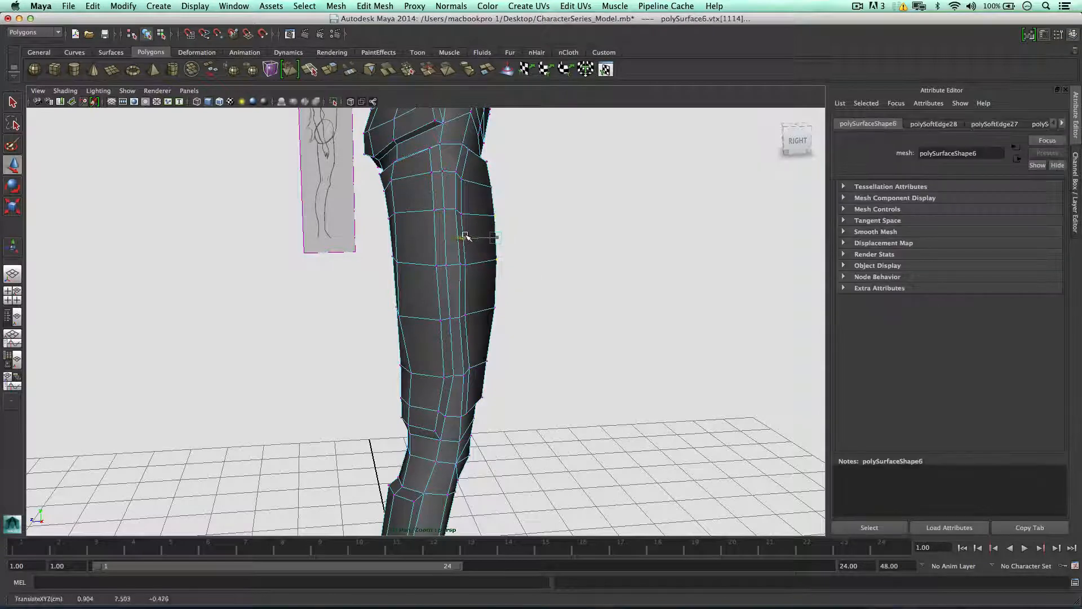
left_click_drag(471, 310, 466, 308)
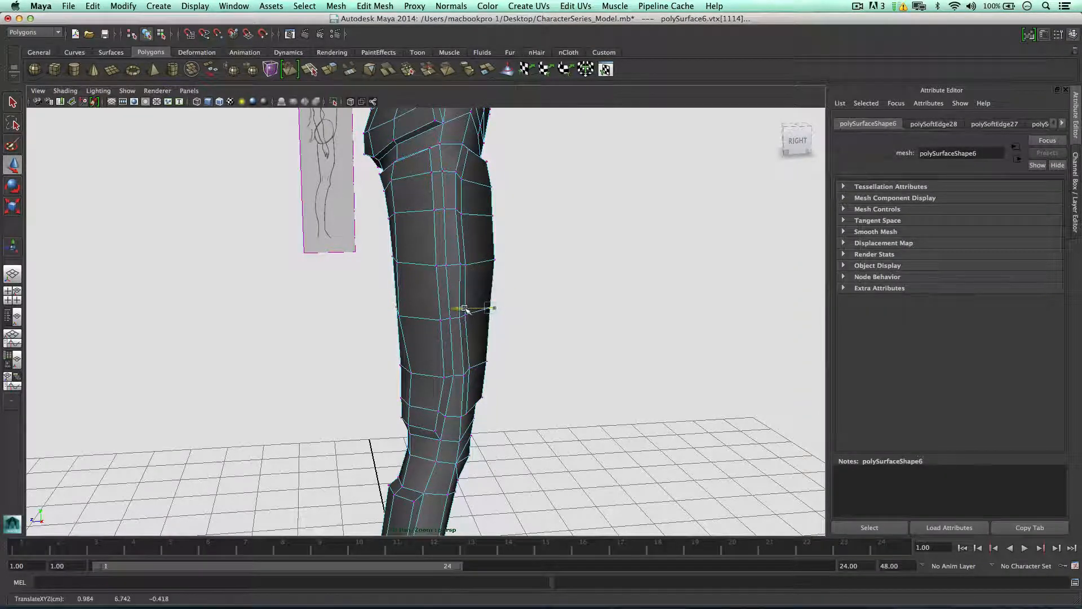
left_click(500, 350)
left_click_drag(512, 352, 489, 192)
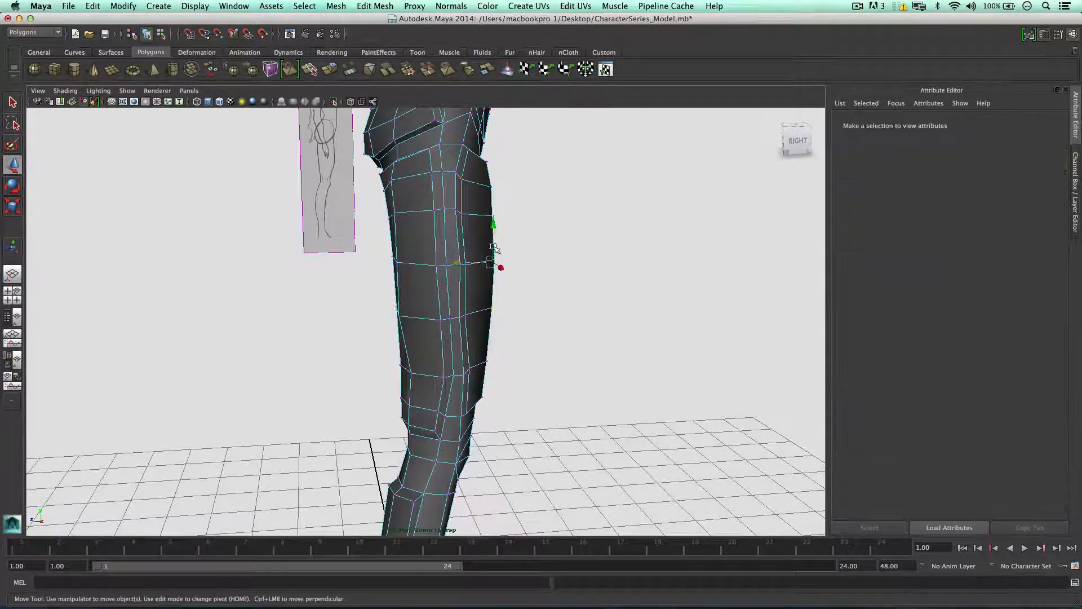
left_click_drag(462, 265, 460, 264)
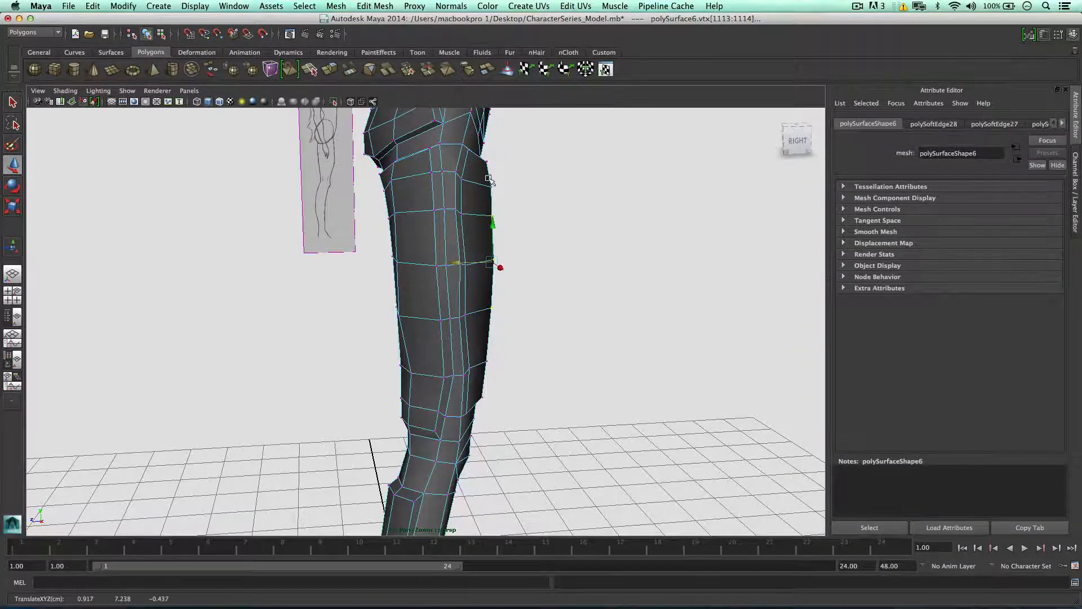
left_click(535, 217)
Step: Move the upper vertex on the outer border of the thigh panel slightly upward to even the edge spacing
scroll(544, 227, "down", 5)
left_click_drag(544, 227, 507, 265, "alt")
scroll(464, 274, "up", 5)
left_click(478, 275)
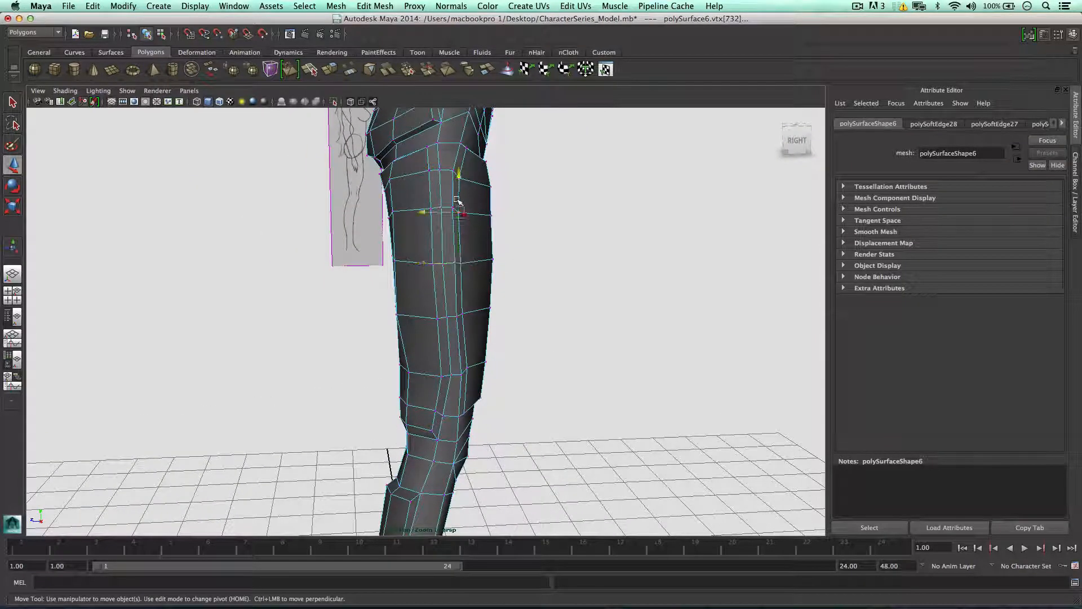
left_click_drag(457, 200, 457, 186)
left_click(522, 205)
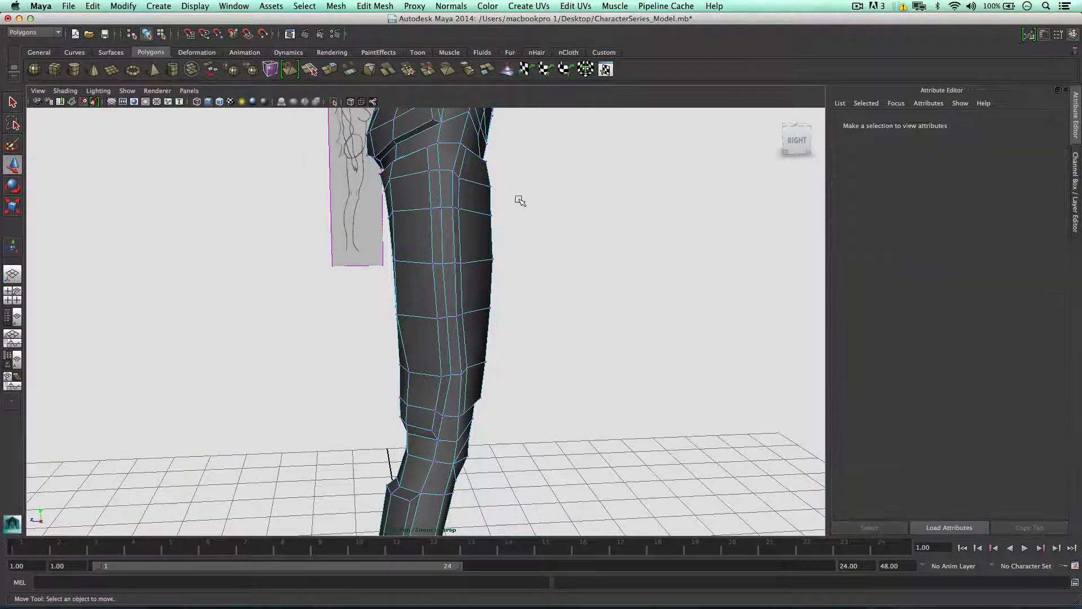
left_click_drag(529, 192, 493, 290, "alt")
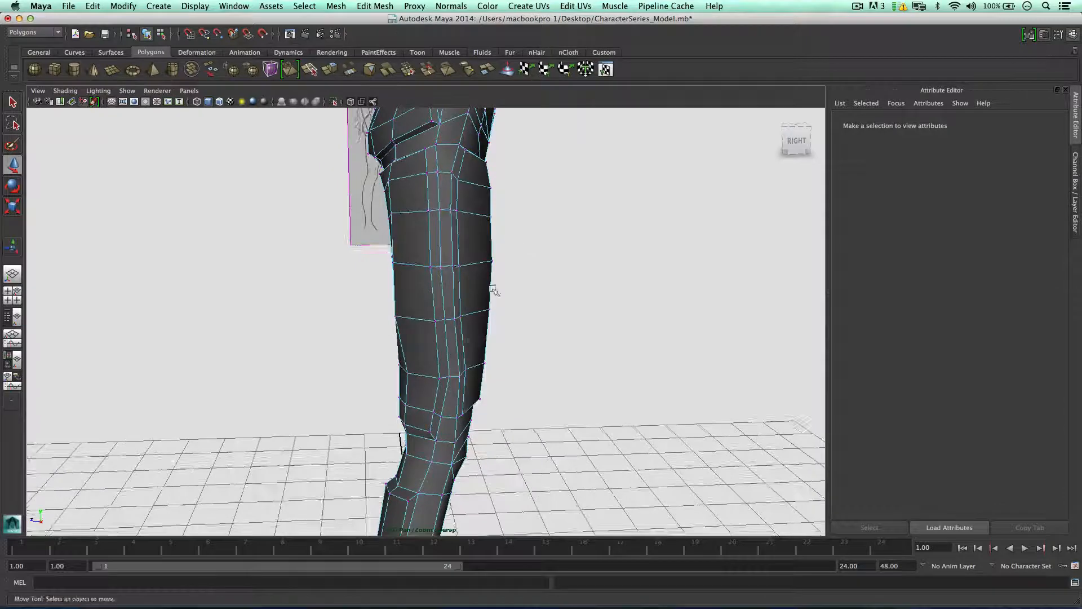
Step: Adjust the lower-thigh vertex on the panel's inner border and return to object mode
left_click(464, 369)
left_click_drag(464, 345, 410, 242, "alt")
scroll(372, 294, "up", 5)
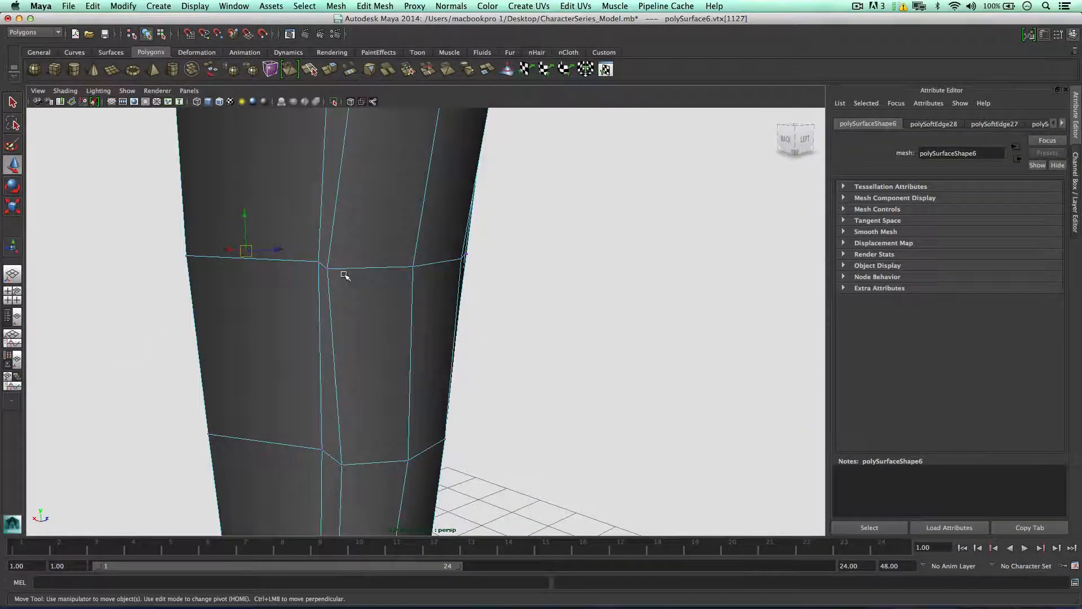
left_click(328, 269)
left_click(356, 266)
right_click_drag(411, 242, 445, 222)
left_click(507, 273)
left_click_drag(507, 272, 529, 265, "alt")
Step: Reposition two vertices on the back of the leg just above the knee to even out the edge spacing
left_click(460, 321)
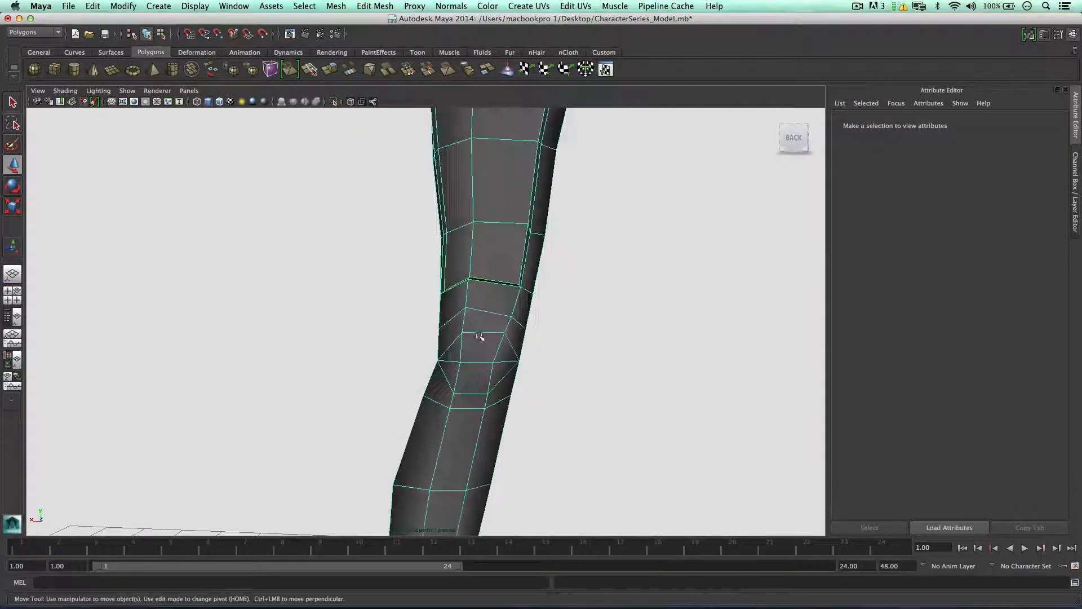
scroll(469, 331, "up", 3)
right_click_drag(489, 334, 470, 332)
scroll(491, 333, "up", 3)
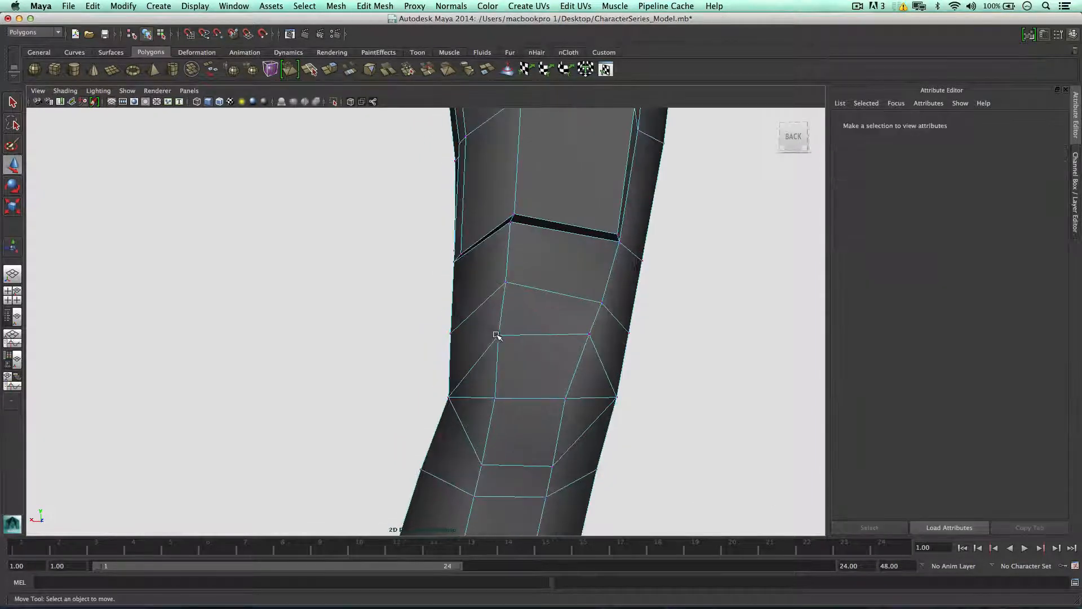
left_click(500, 336)
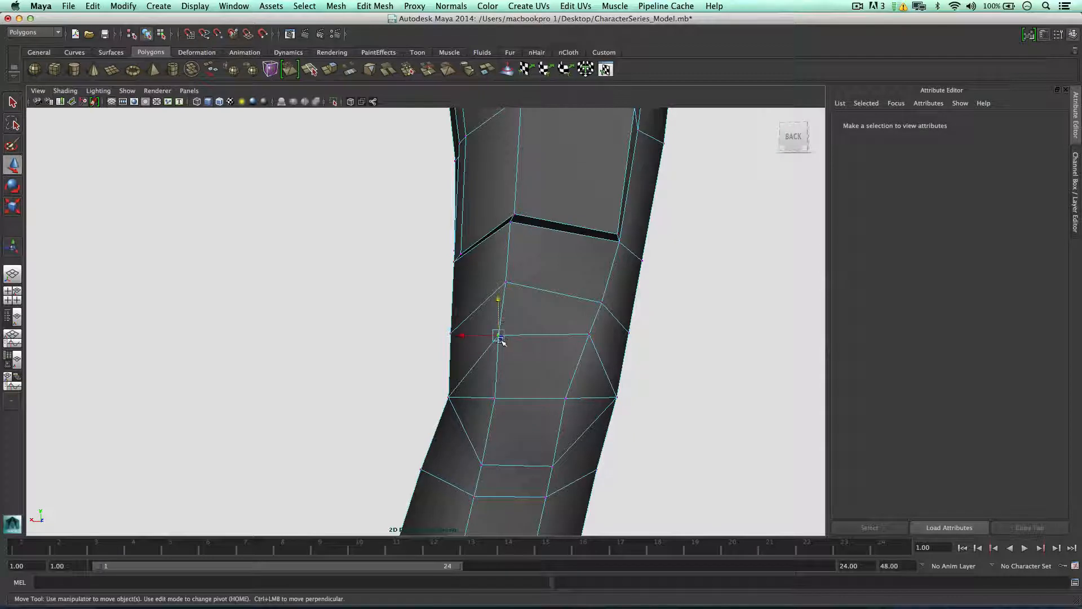
scroll(507, 338, "up", 2)
left_click(533, 342)
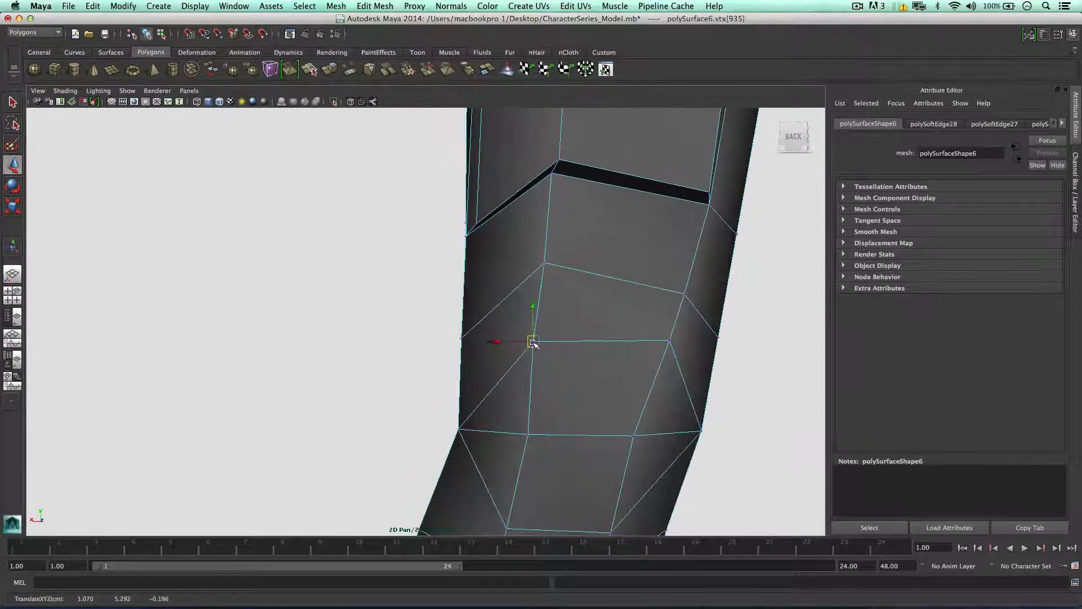
left_click_drag(533, 341, 534, 332)
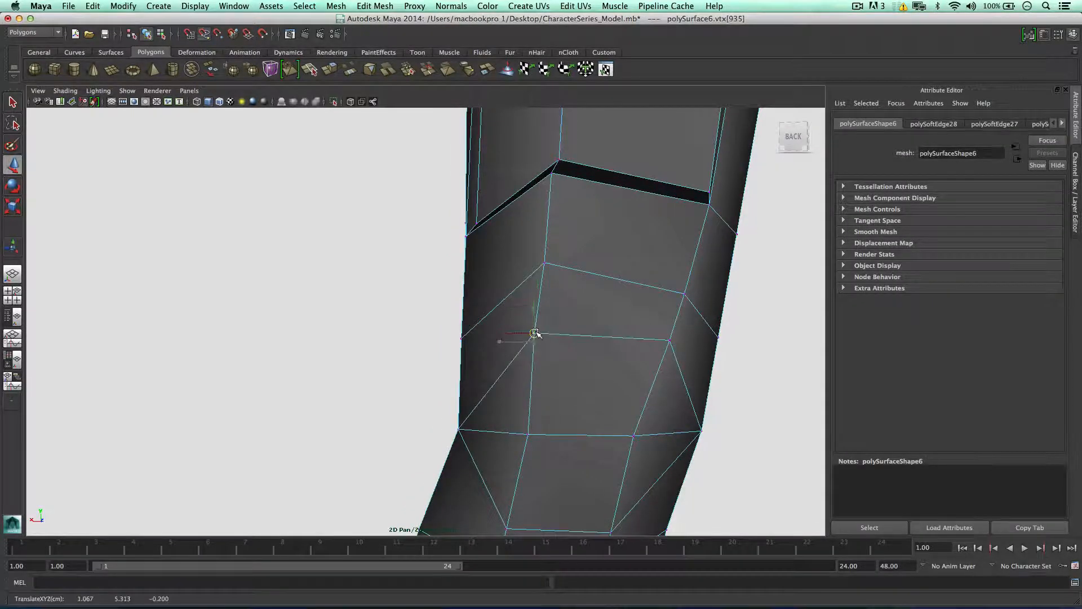
left_click(543, 262)
left_click_drag(543, 262, 596, 312)
Step: Extrude the six faces around the back of the knee, translate them -0.063 in Z and scale them uniformly to 0.850
scroll(547, 316, "down", 3)
left_click(455, 383)
left_click_drag(506, 389, 413, 390, "alt")
left_click(509, 361)
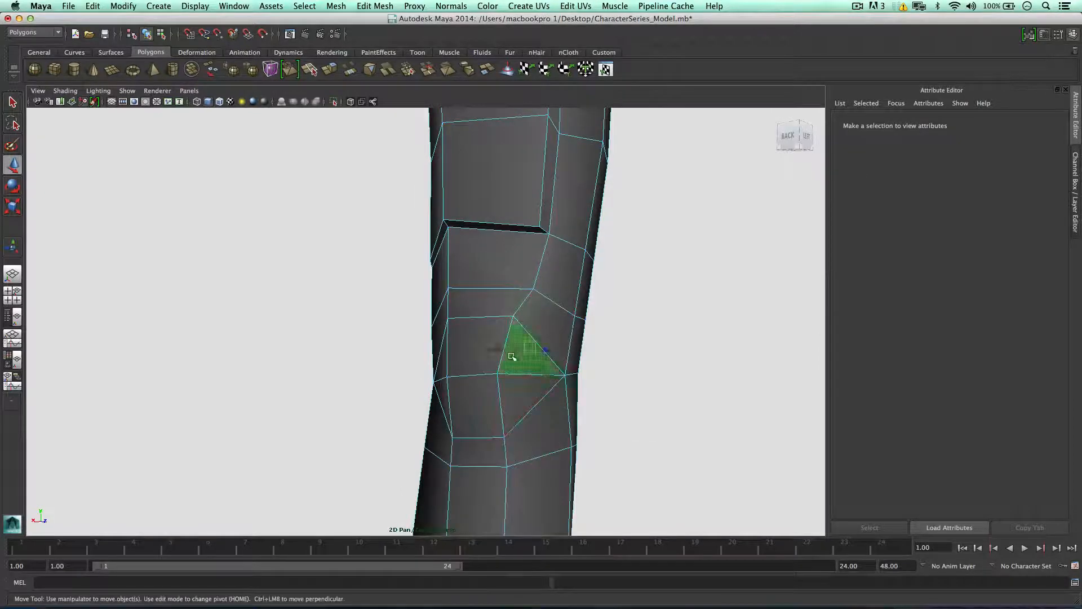
left_click(443, 395, "shift")
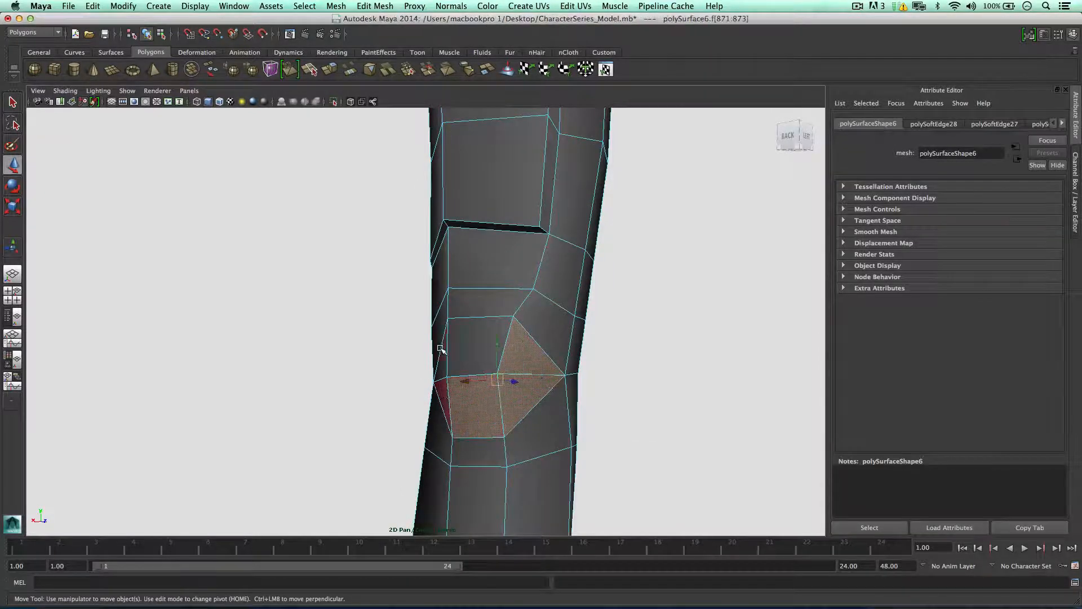
left_click(482, 347, "shift")
mouse_move(482, 347)
left_mouse_down("alt")
mouse_move(549, 357)
mouse_move(467, 349)
left_mouse_up("alt")
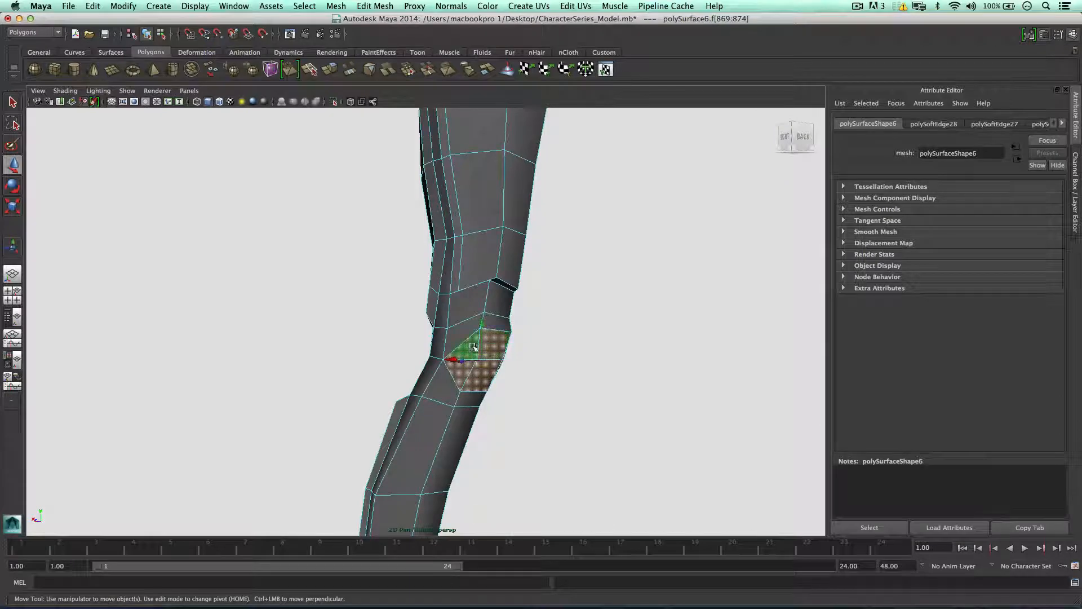
right_click_drag(472, 346, 511, 373, "shift")
left_click_drag(511, 373, 523, 374, "alt")
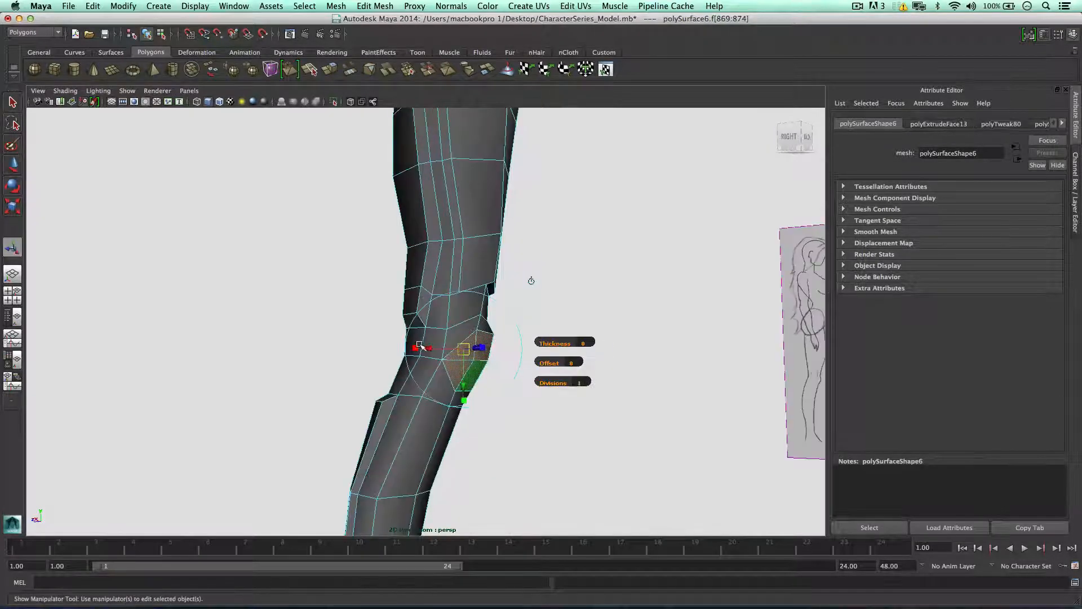
left_click_drag(420, 346, 507, 289, "alt")
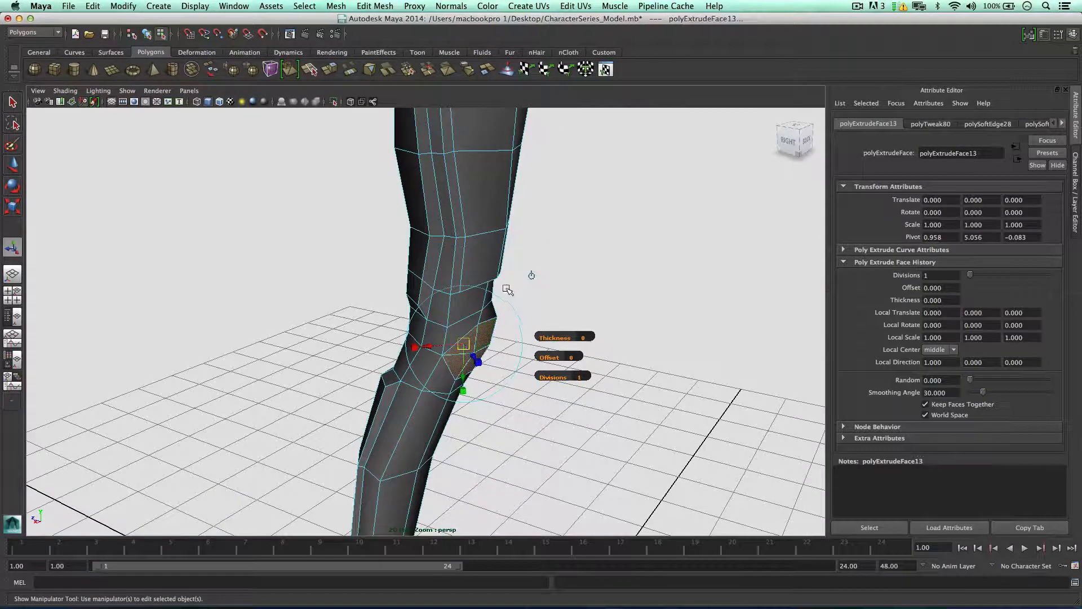
left_click(528, 281)
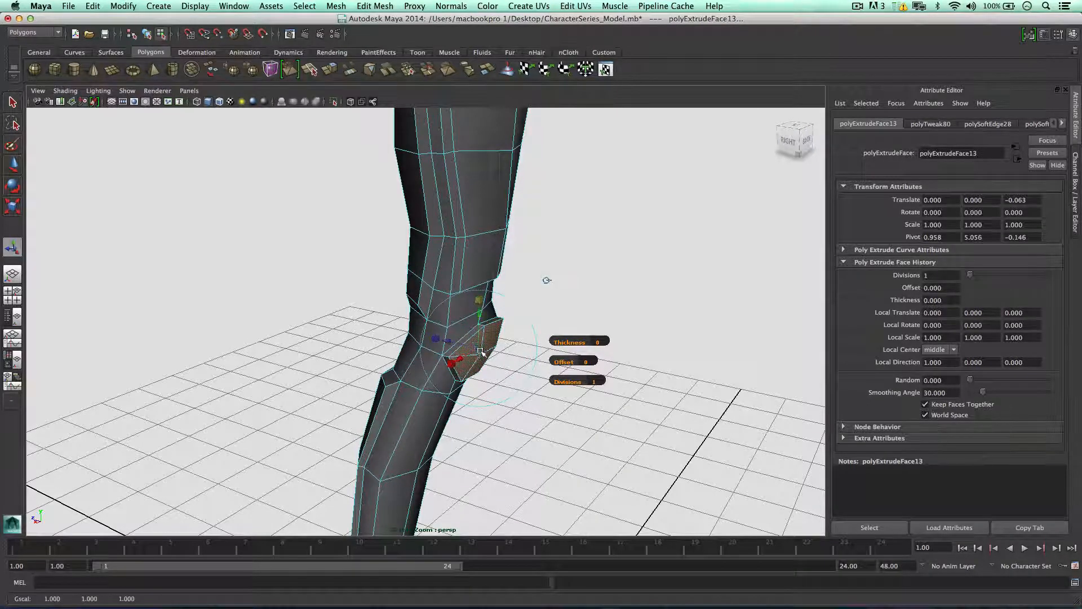
left_click_drag(480, 352, 512, 332)
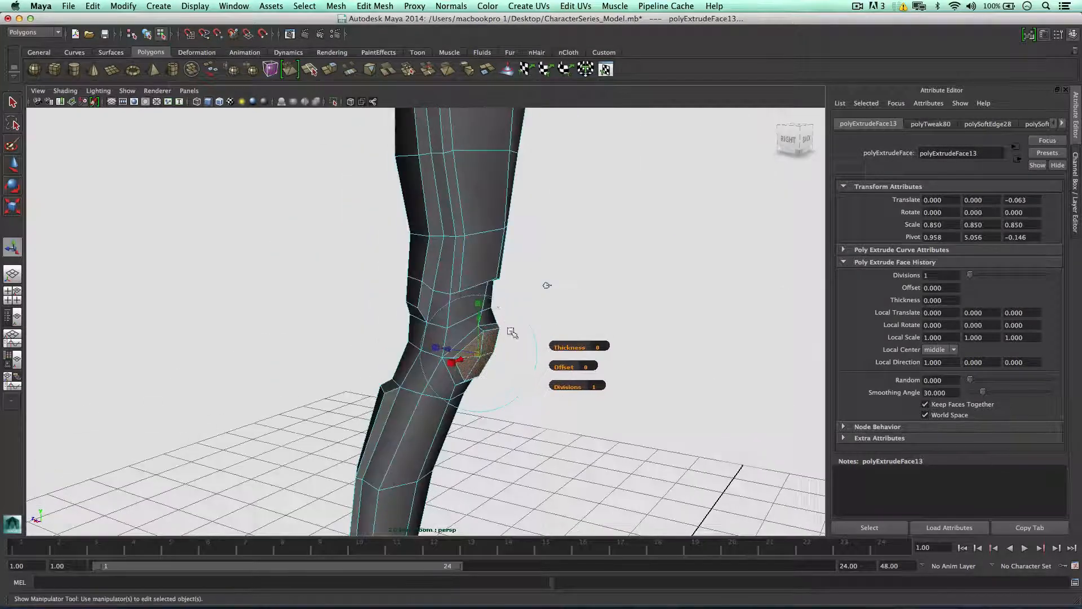
left_click_drag(546, 285, 526, 353, "alt")
Step: Harden the inner and outer border edge loops of the extruded patch on the back of the knee
left_click(515, 336)
right_click(511, 327)
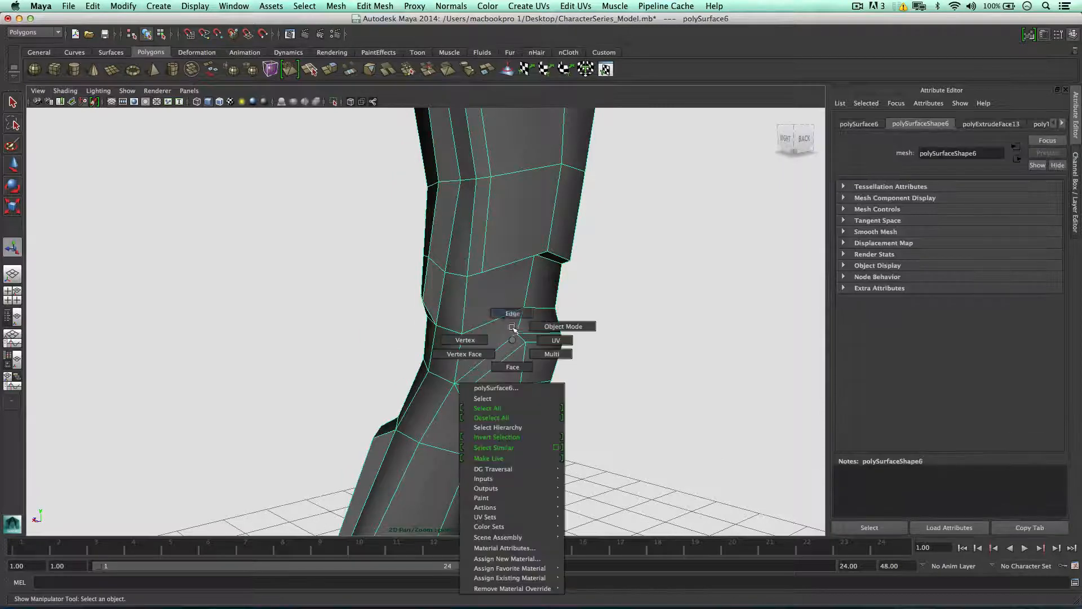
left_click(512, 314)
left_click(464, 395)
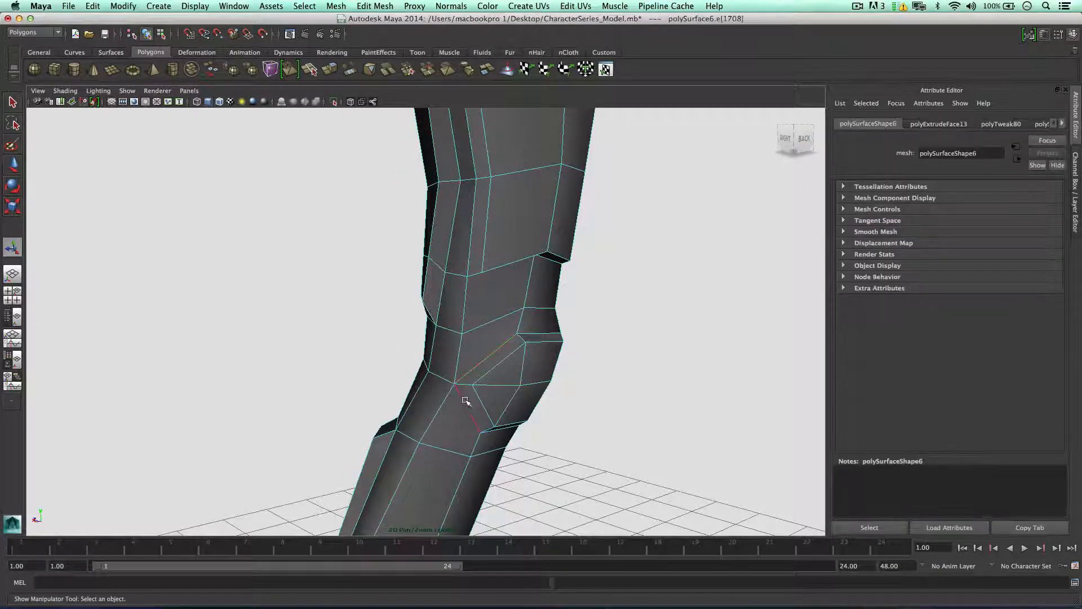
left_click_drag(464, 357, 437, 355, "alt")
left_click(463, 361, "shift")
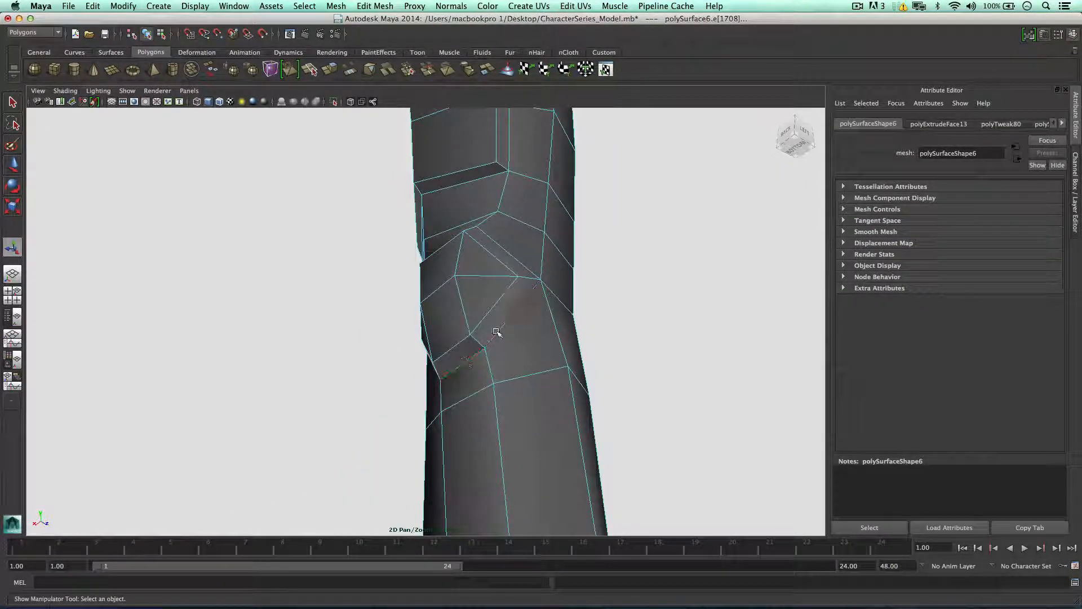
left_click_drag(505, 283, 536, 335, "alt")
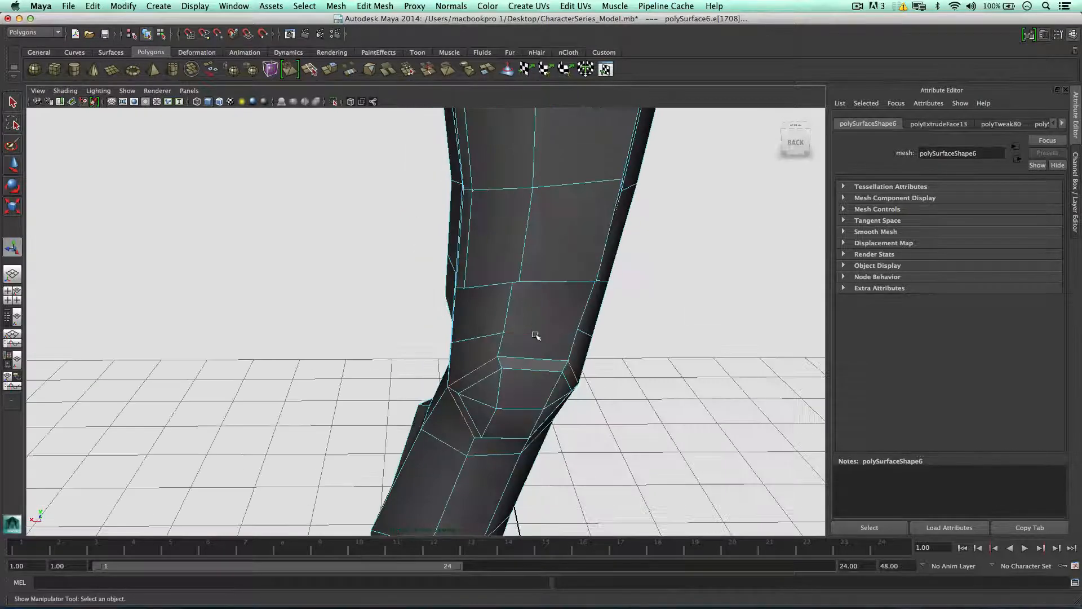
double_click(525, 366)
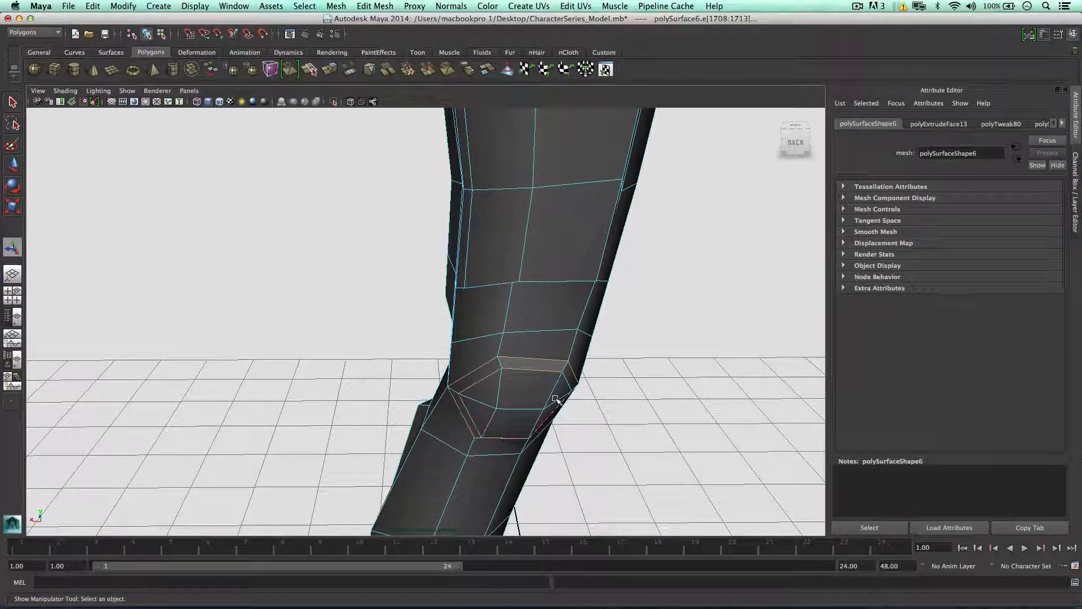
left_click_drag(555, 398, 482, 357, "alt")
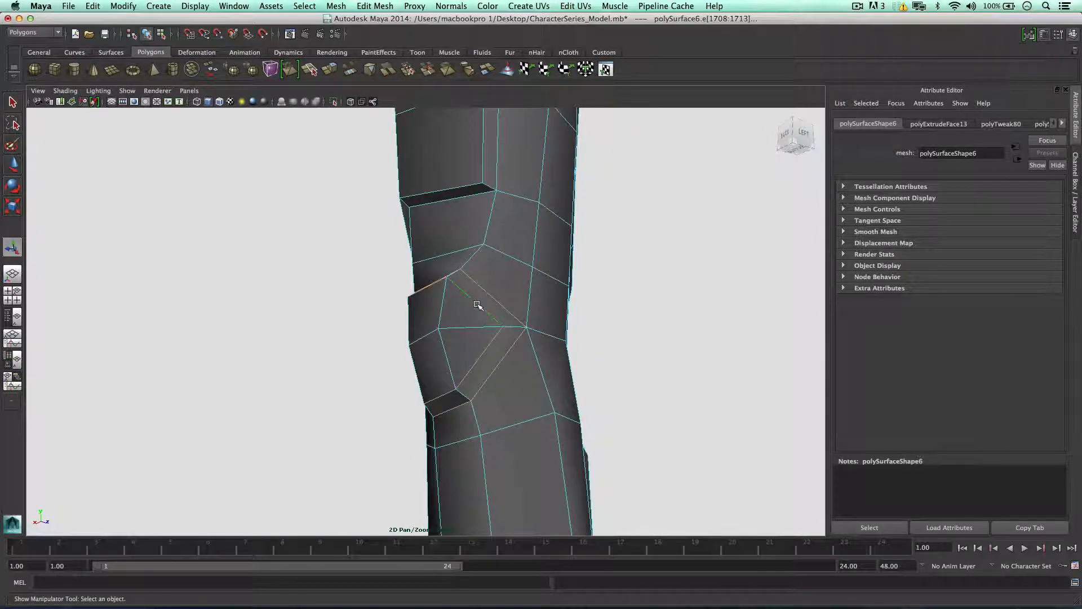
left_click(451, 6)
left_click(480, 124)
key("w")
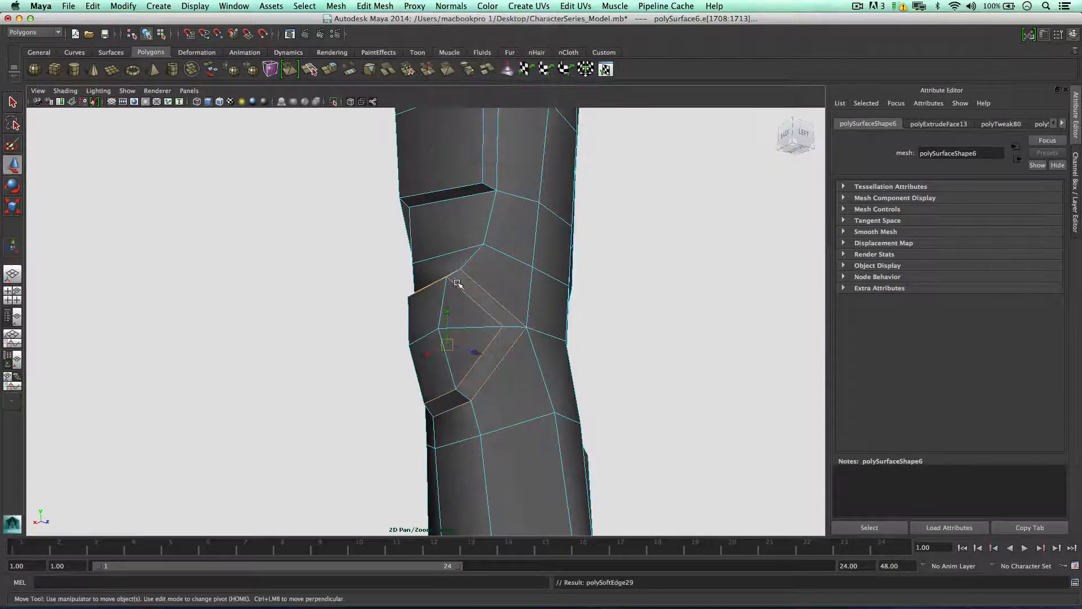
left_click(618, 269)
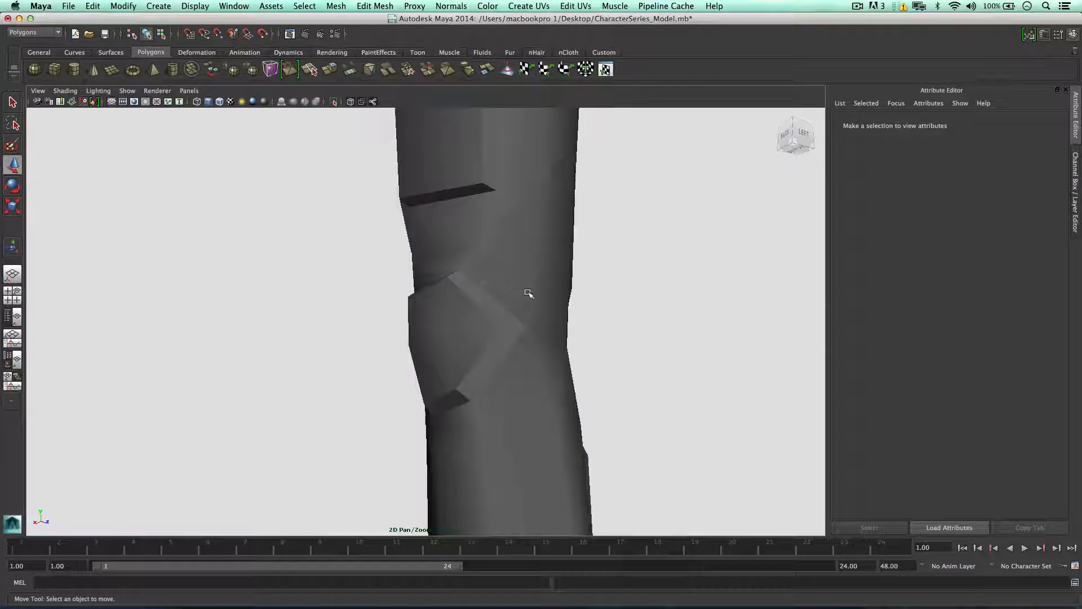
Step: Examine the shape and shading of the knee patch on the back of the leg from near and far
scroll(476, 270, "down", 3)
left_click_drag(433, 272, 468, 290, "alt")
scroll(481, 278, "down", 5)
scroll(481, 277, "down", 3)
scroll(480, 283, "up", 7)
scroll(457, 281, "down", 8)
scroll(457, 275, "up", 7)
Step: Move the vertices along the bottom border of the back-of-thigh panel down toward the knee patch
left_click(475, 283)
right_click(462, 286)
right_click_drag(459, 273, 432, 289)
left_click(489, 296)
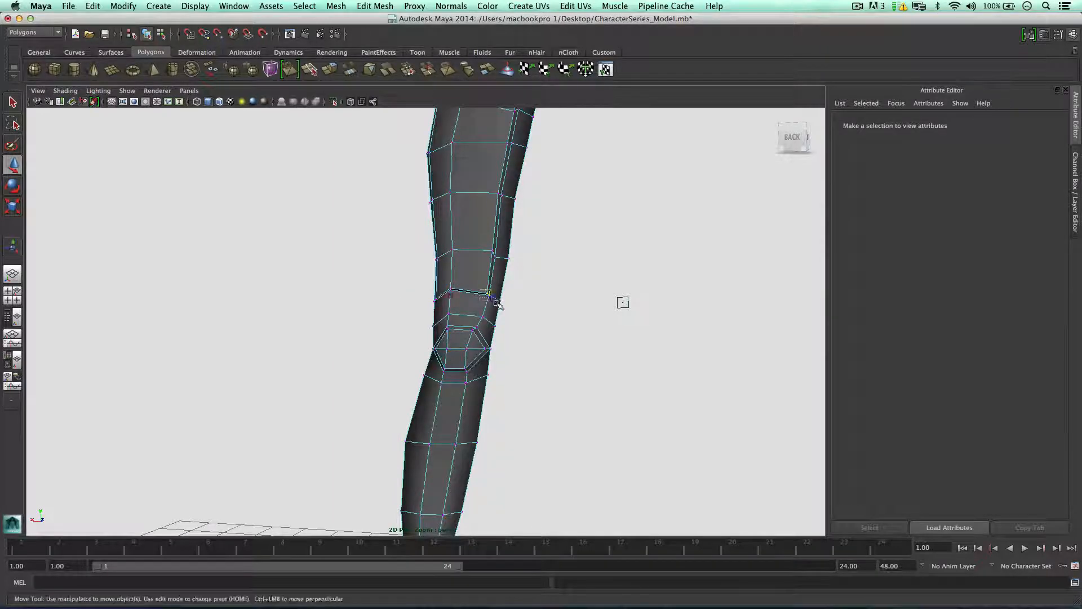
left_click_drag(490, 295, 512, 309, "alt")
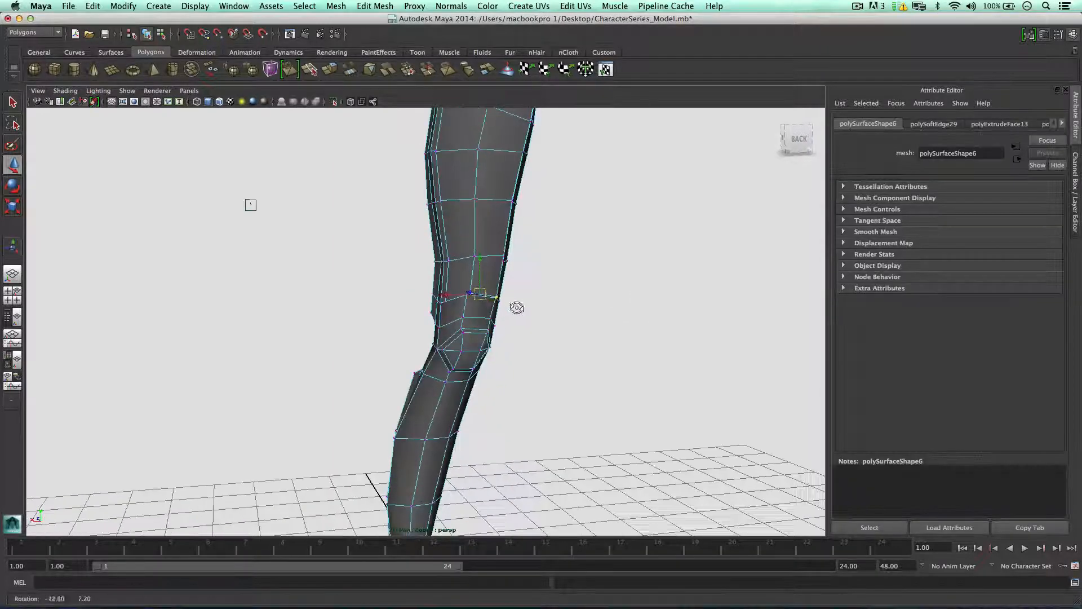
left_click(438, 296, "shift")
left_click_drag(438, 296, 226, 300, "alt")
left_click_drag(381, 305, 415, 281, "alt")
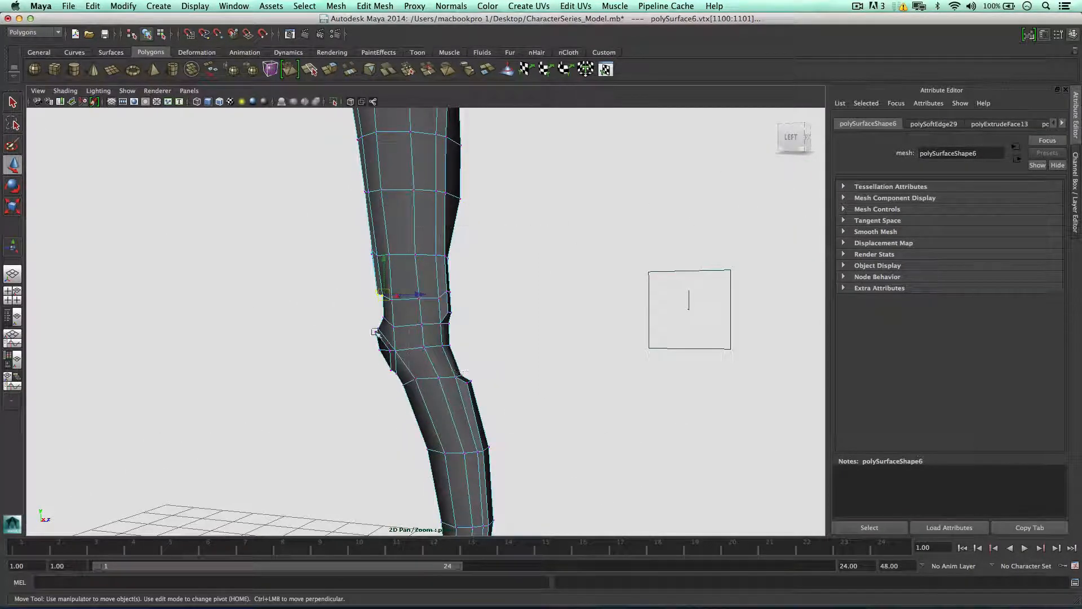
left_click_drag(375, 332, 438, 308, "alt")
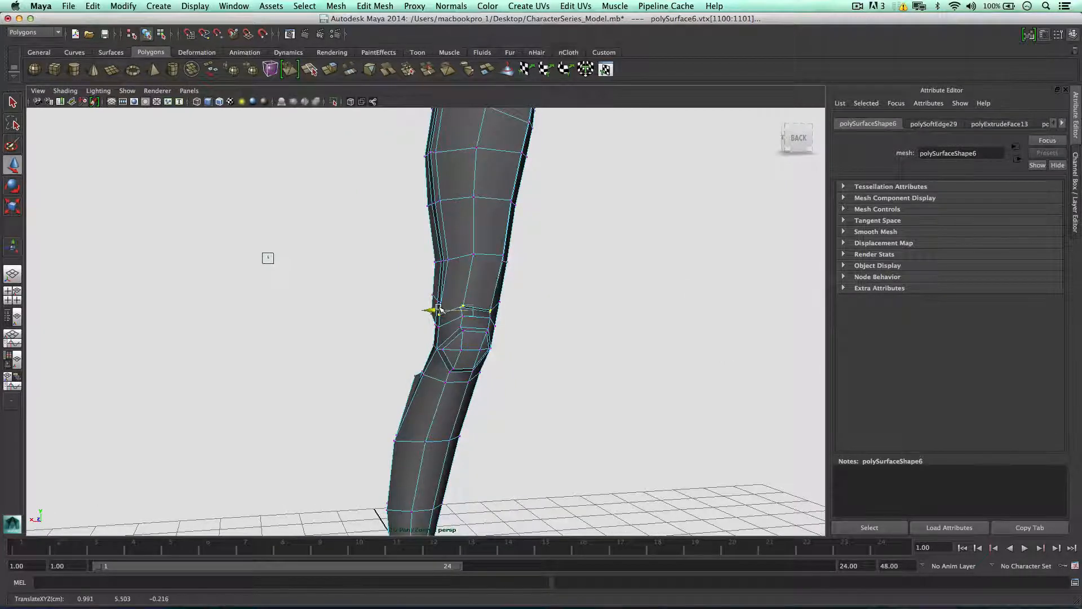
Step: Scale the bottom-border vertices of the thigh panel along the X axis
key("e")
key("r")
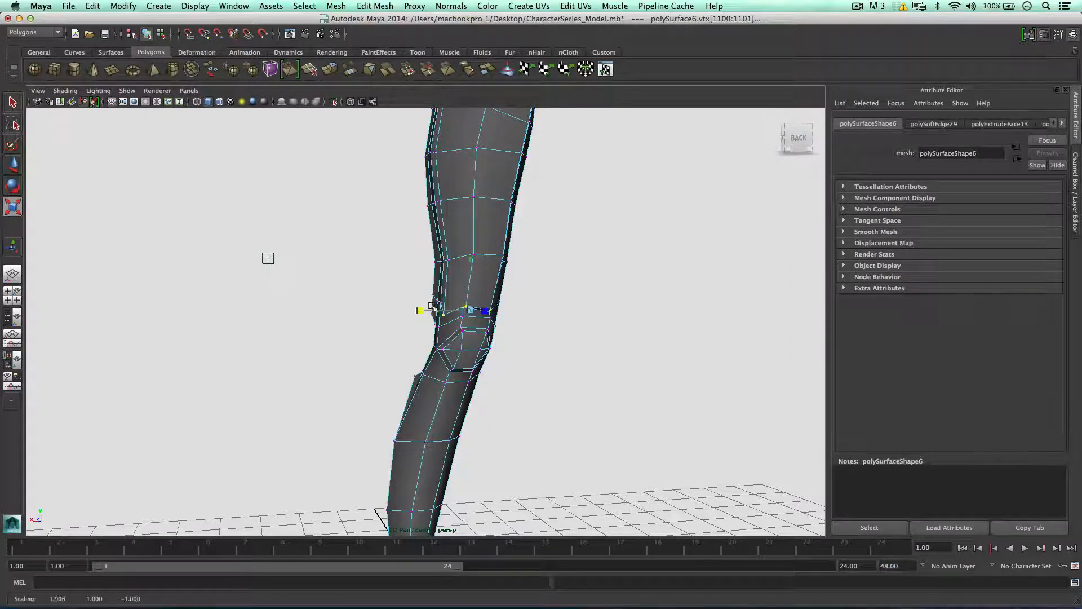
scroll(432, 305, "down", 3)
mouse_move(431, 305)
left_mouse_down("alt")
mouse_move(413, 304)
mouse_move(459, 317)
mouse_move(439, 310)
mouse_move(469, 299)
mouse_move(546, 312)
mouse_move(519, 288)
mouse_move(451, 309)
left_mouse_up("alt")
key("w")
left_click(530, 320)
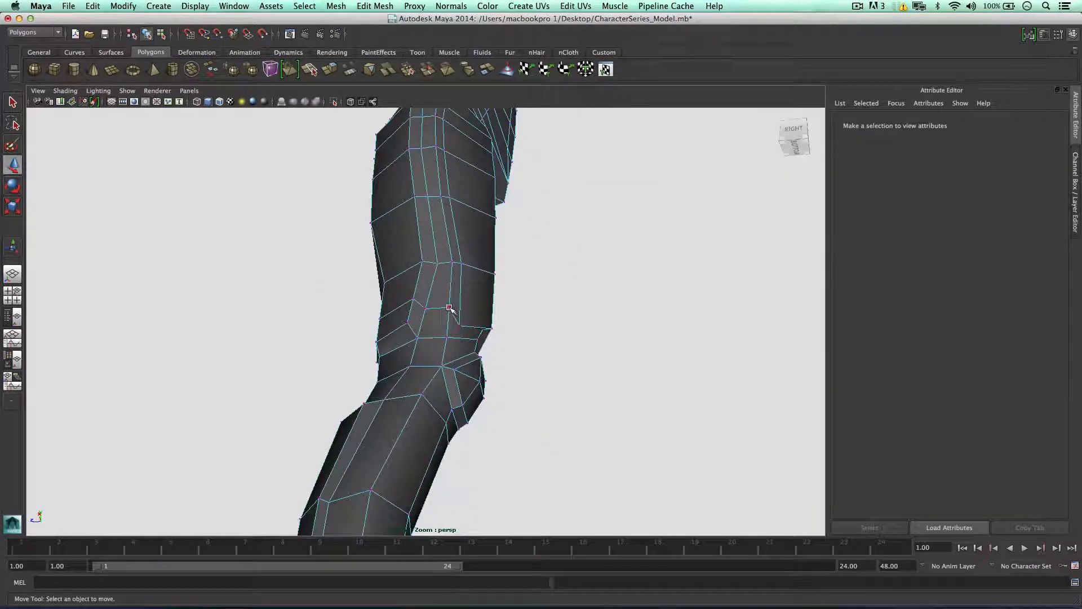
Step: Move the side vertex beside the thigh panel's lower corner down level with the panel's bottom border
left_click(450, 308)
scroll(449, 305, "up", 3)
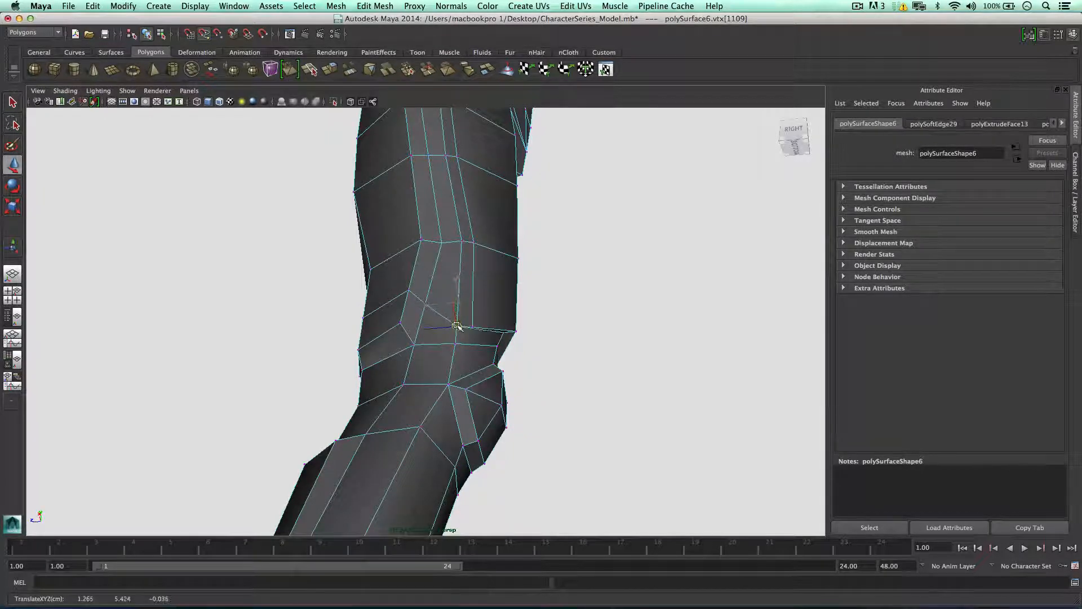
left_click_drag(518, 313, 427, 291, "alt")
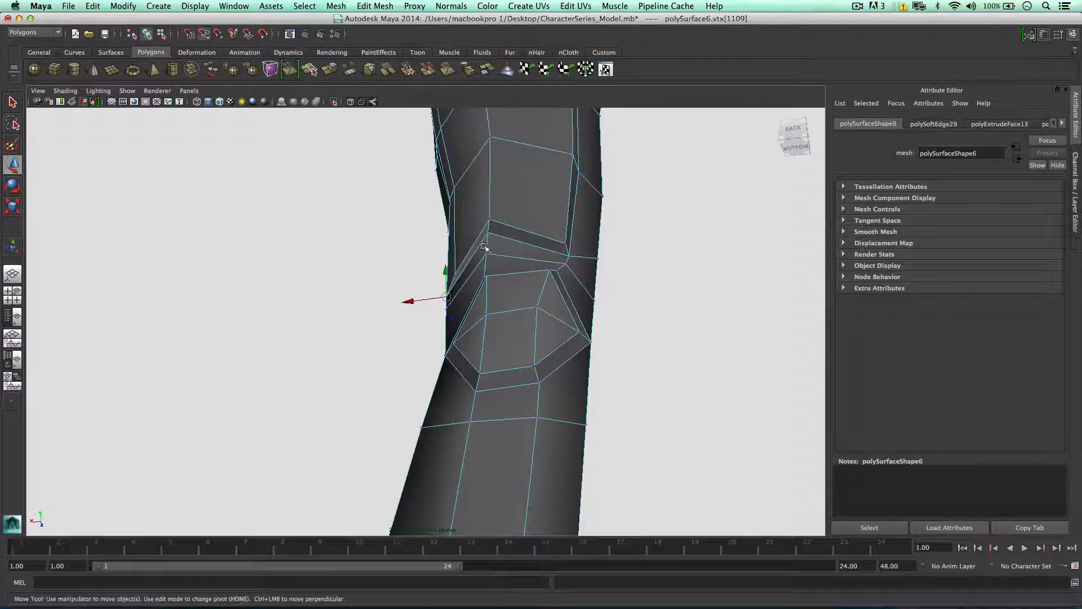
key("space")
left_click(521, 248)
left_click_drag(497, 236, 407, 254, "alt")
key("ctrl+z")
key("F8")
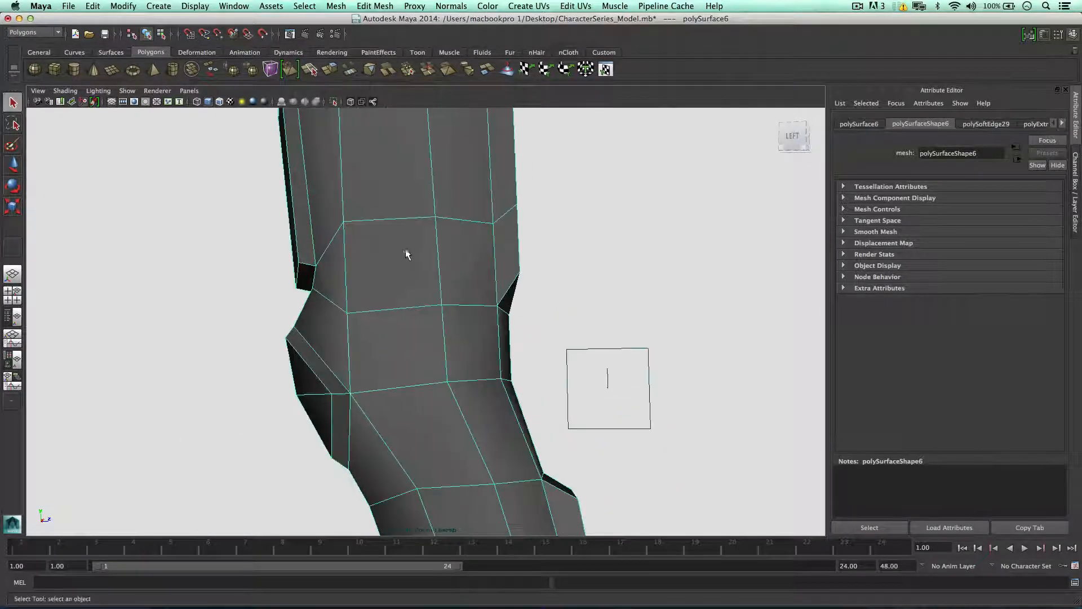
Step: Lower the two vertices of the edge row between the thigh panel and the knee patch to space the rows evenly
right_click_drag(437, 304, 426, 275)
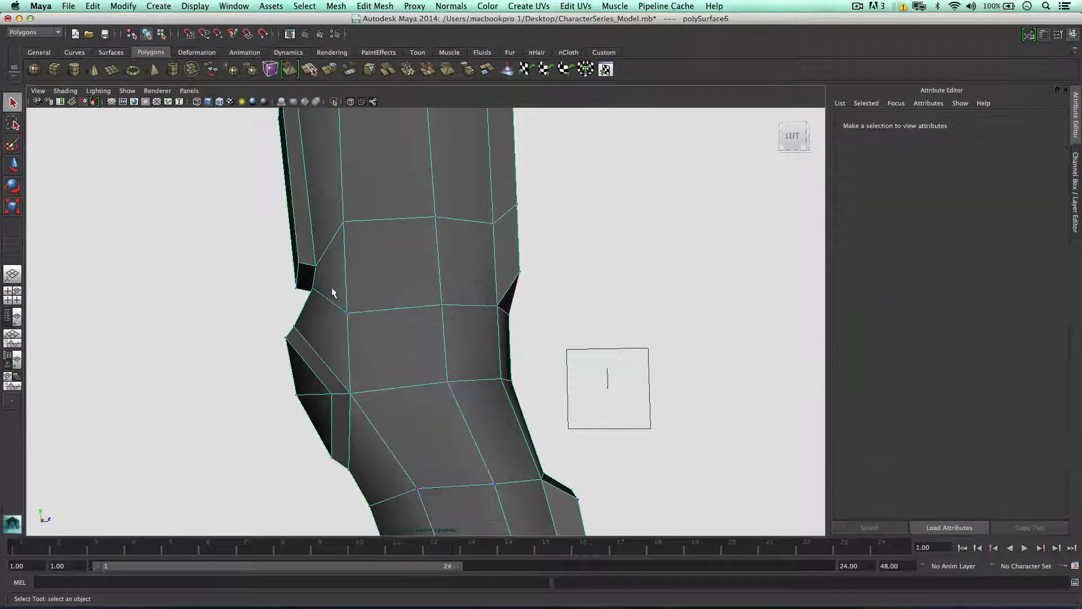
left_click_drag(332, 286, 511, 298, "alt")
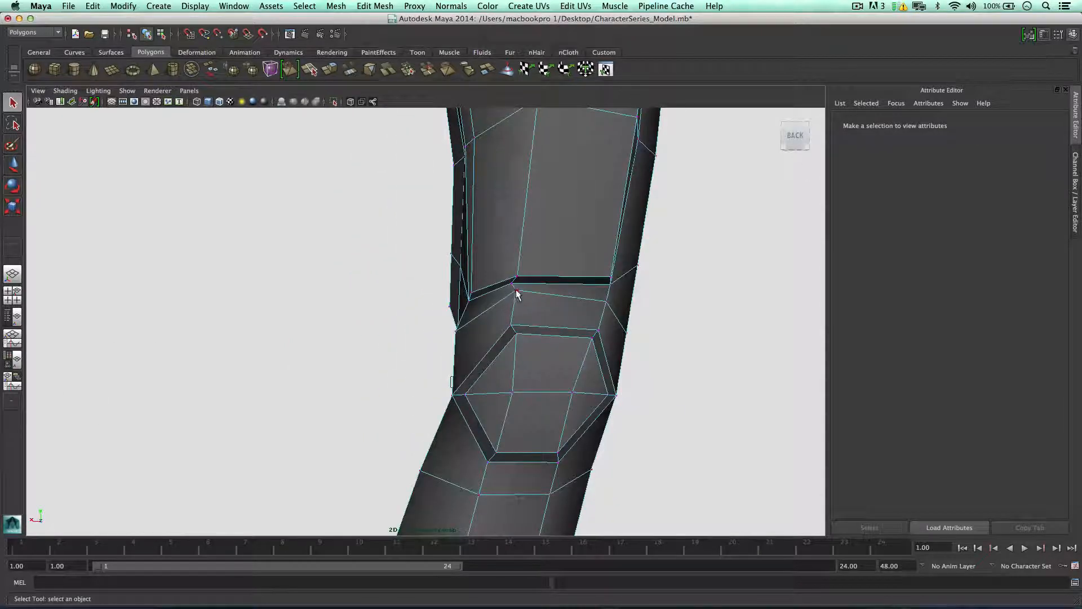
left_click(516, 292)
scroll(519, 291, "up", 3)
key("w")
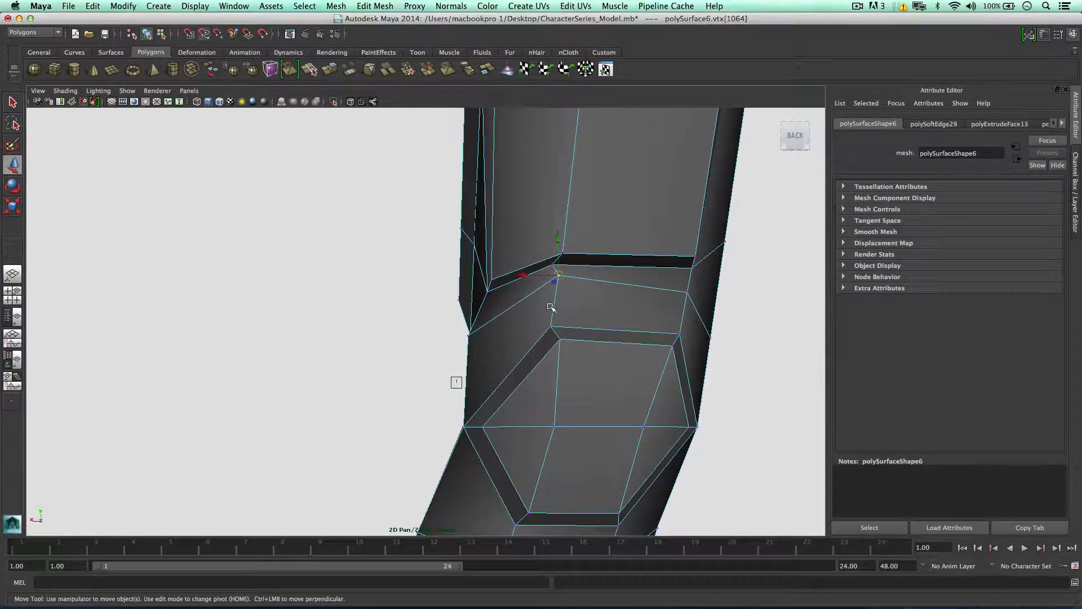
middle_click_drag(551, 307, 554, 302)
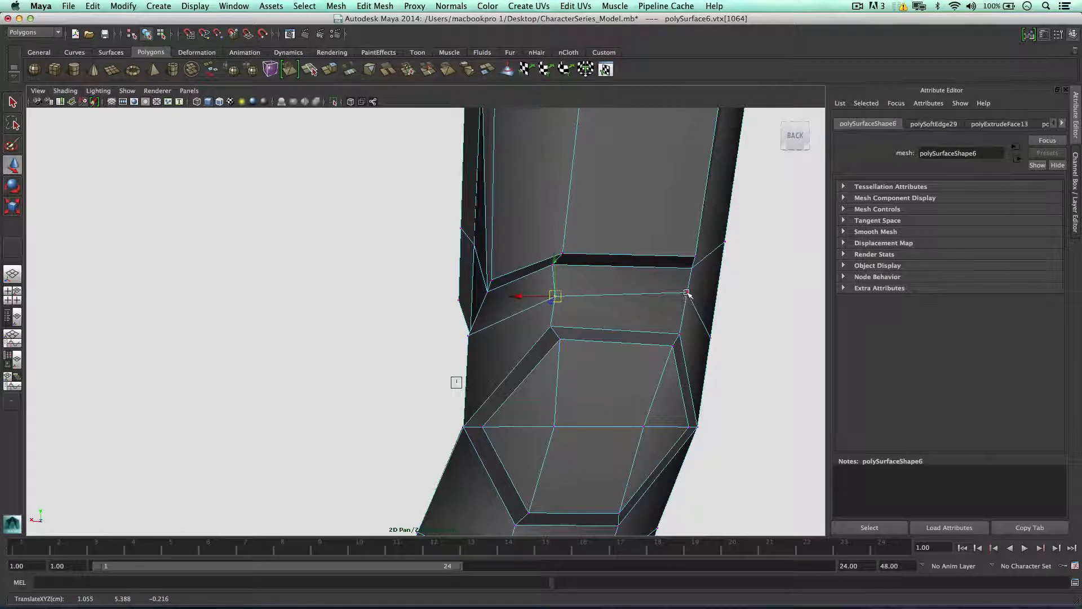
left_click_drag(687, 293, 683, 314)
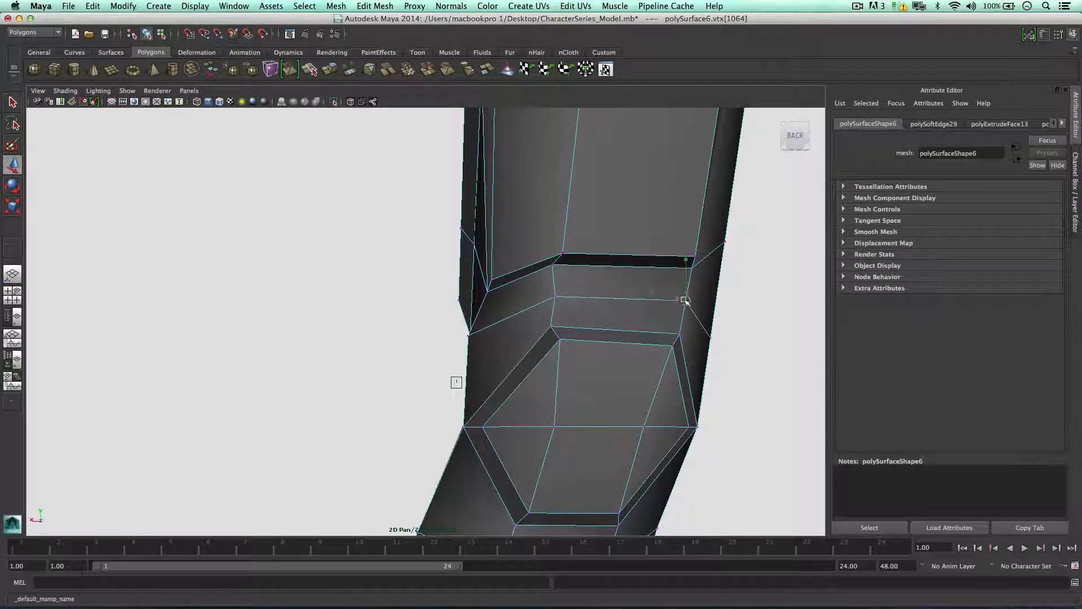
left_click_drag(523, 295, 569, 270, "alt")
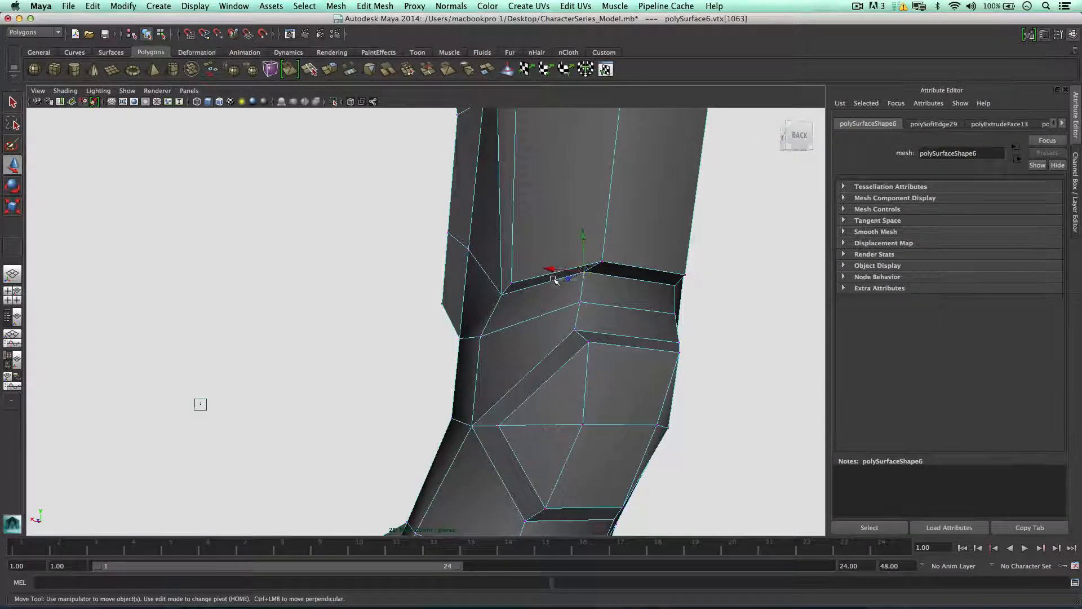
Step: Shift the middle vertices along the thigh panel's lower border sideways on the X axis
left_click(558, 270)
left_click(583, 271)
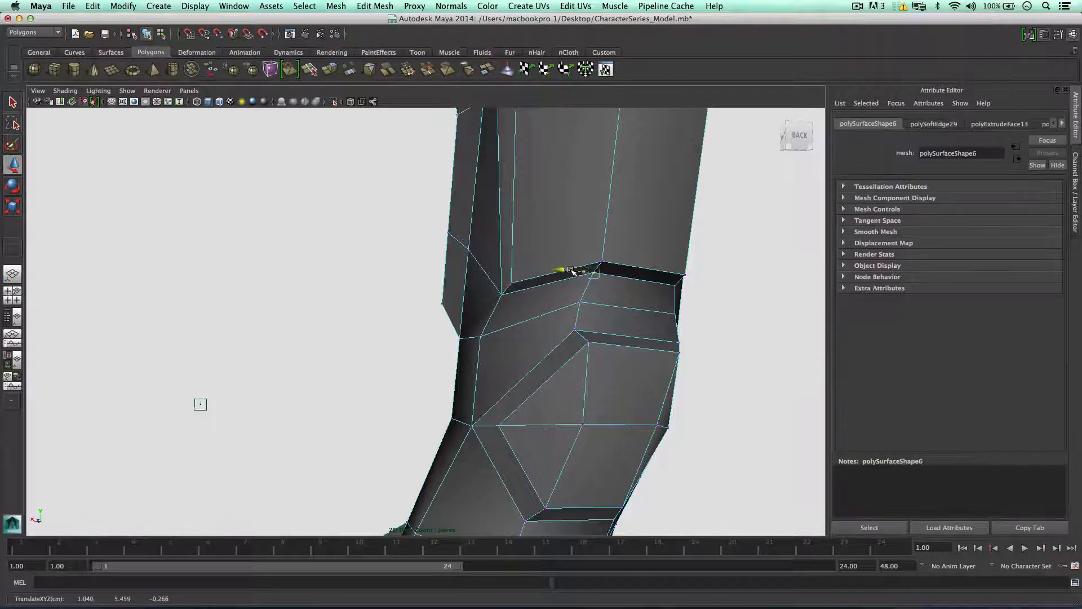
left_click_drag(563, 273, 526, 278, "alt")
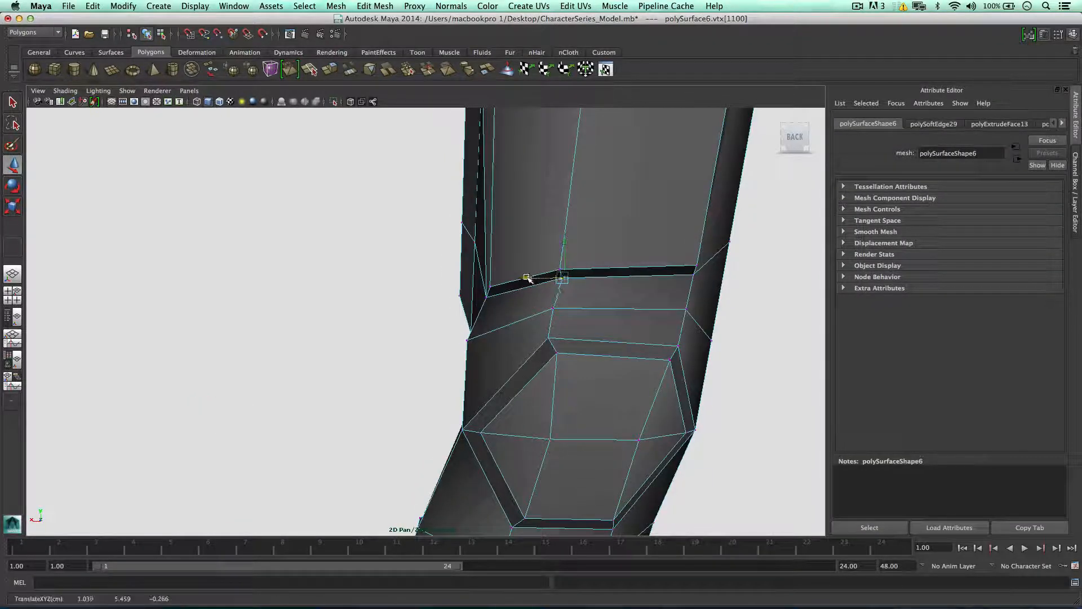
left_click(689, 269)
left_click_drag(690, 244, 525, 228, "alt")
Step: Shift the upper middle vertices of the knee patch sideways on the X axis to align with the thigh panel
left_click(601, 314)
scroll(504, 251, "up", 3)
mouse_move(491, 271)
left_mouse_down()
mouse_move(508, 290)
mouse_move(491, 290)
left_mouse_up()
left_click_drag(466, 244, 467, 347)
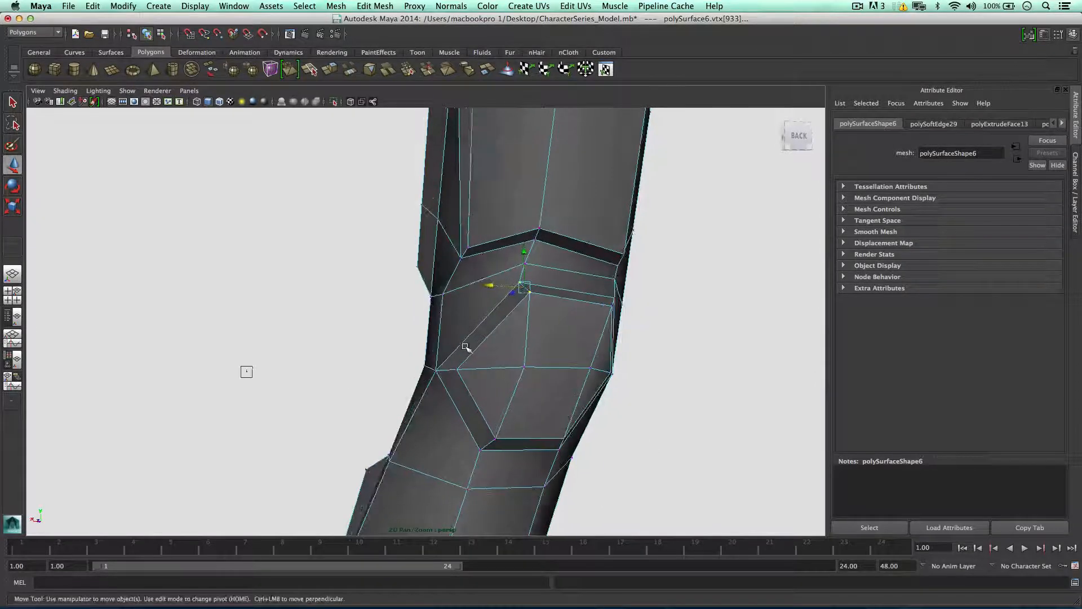
Step: Lower the thigh panel's bottom corner vertices and the side vertex directly beneath them toward the knee
scroll(467, 347, "down", 2)
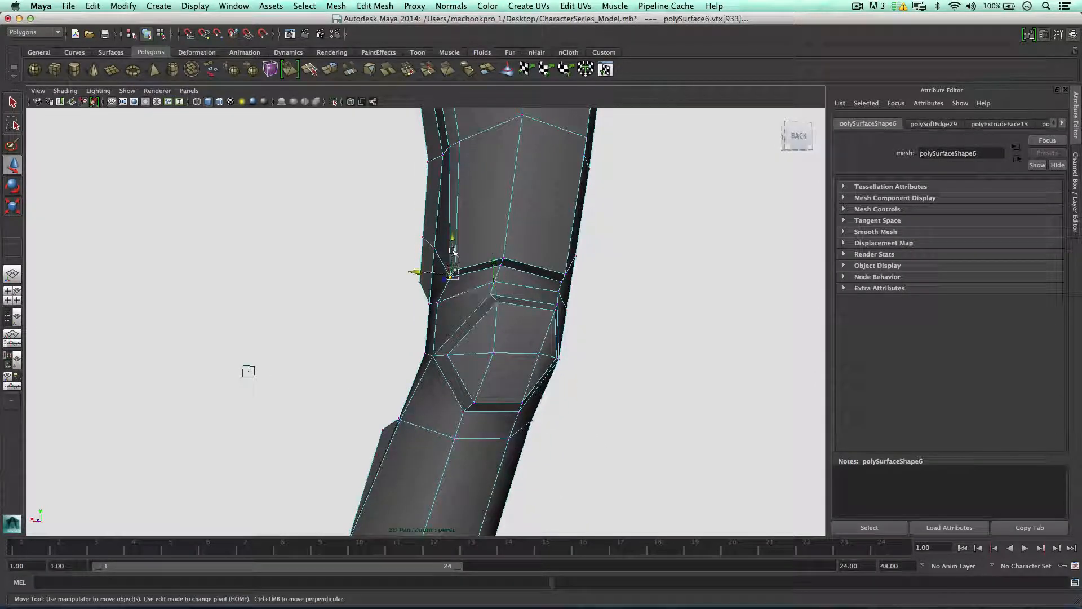
left_click_drag(453, 251, 451, 288)
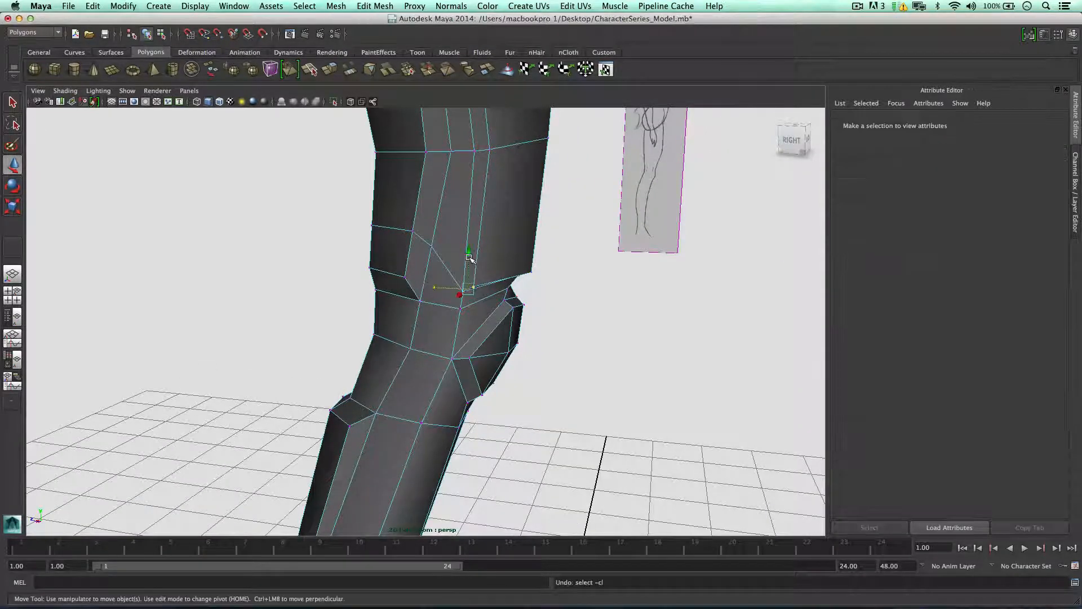
left_click_drag(471, 257, 449, 302, "alt")
left_click(454, 306)
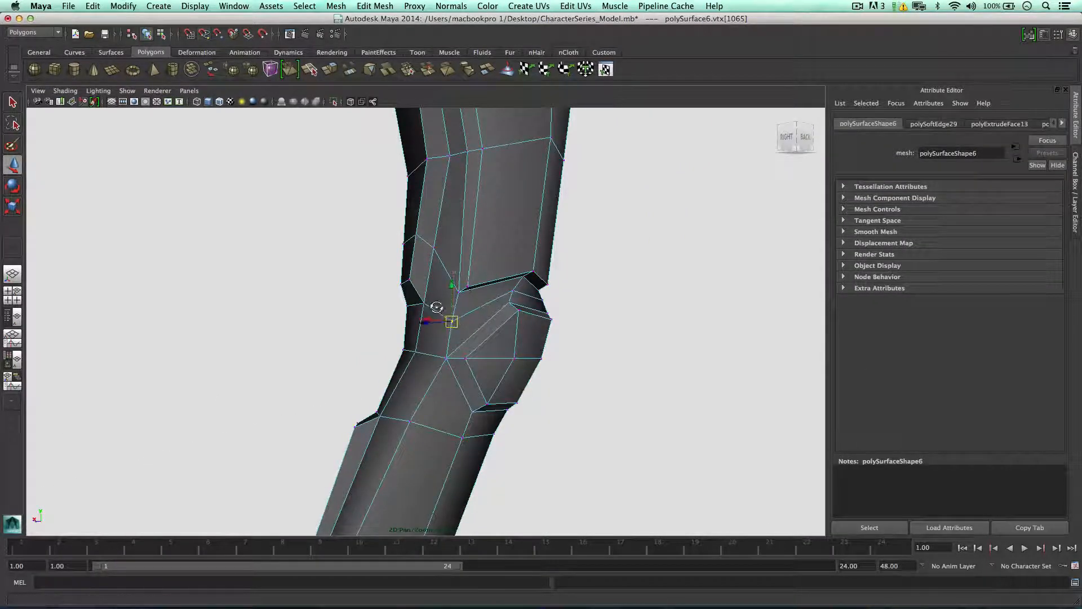
Step: Select the lower border edges of the front thigh panel and move them down closer to the row above the knee
left_click_drag(437, 307, 502, 309, "alt")
right_click_drag(411, 307, 367, 306)
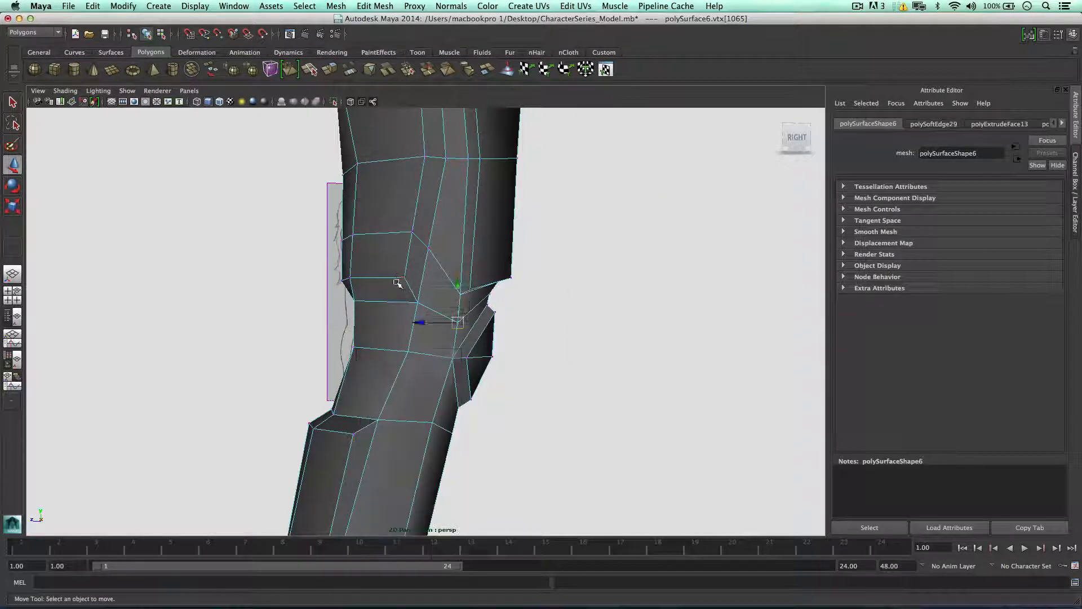
left_click(376, 278)
left_click_drag(383, 302, 445, 303, "alt")
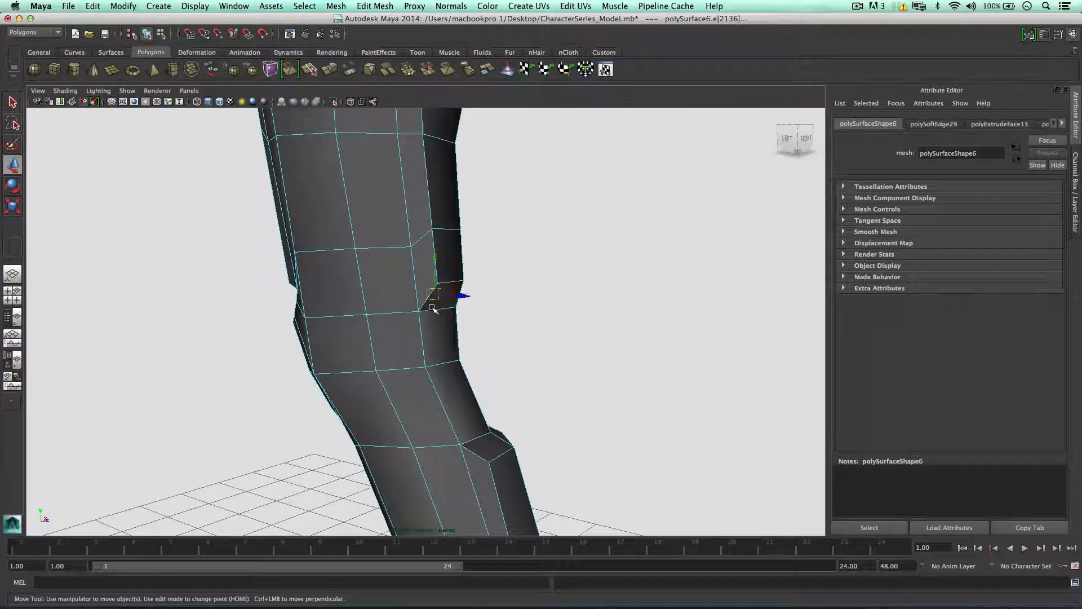
left_click_drag(345, 314, 238, 299, "alt")
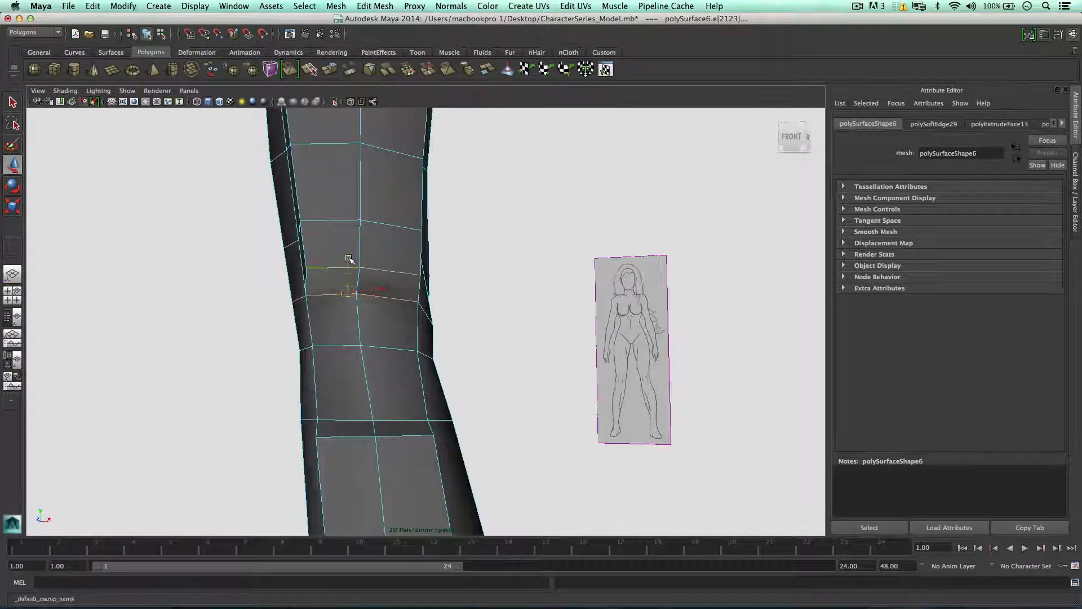
left_click_drag(349, 257, 564, 302)
left_click_drag(377, 304, 486, 310, "alt")
left_click(354, 299, "shift")
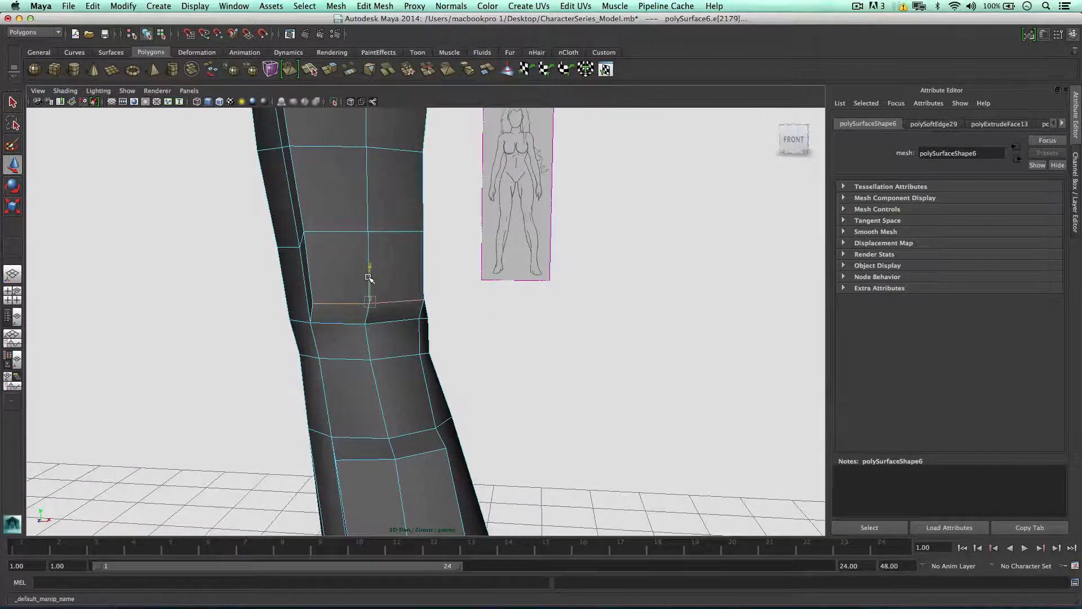
left_click_drag(369, 270, 361, 353, "alt")
Step: Slide the horizontal edge row across the front of the knee downward with the Slide Edge Tool
right_click(402, 343)
left_click(396, 353)
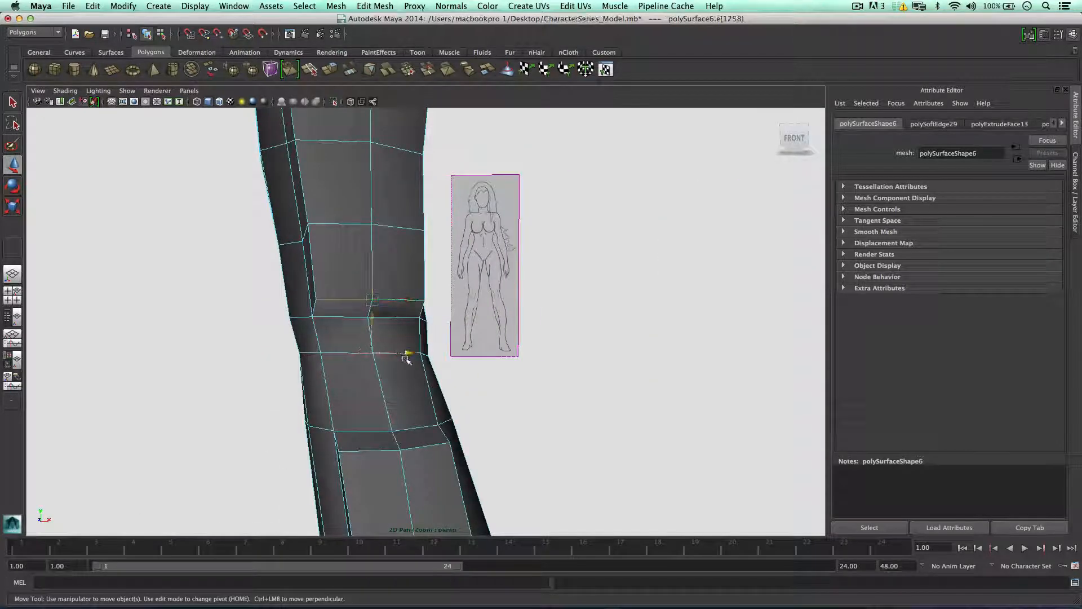
right_click(390, 346, "shift")
left_click(390, 423)
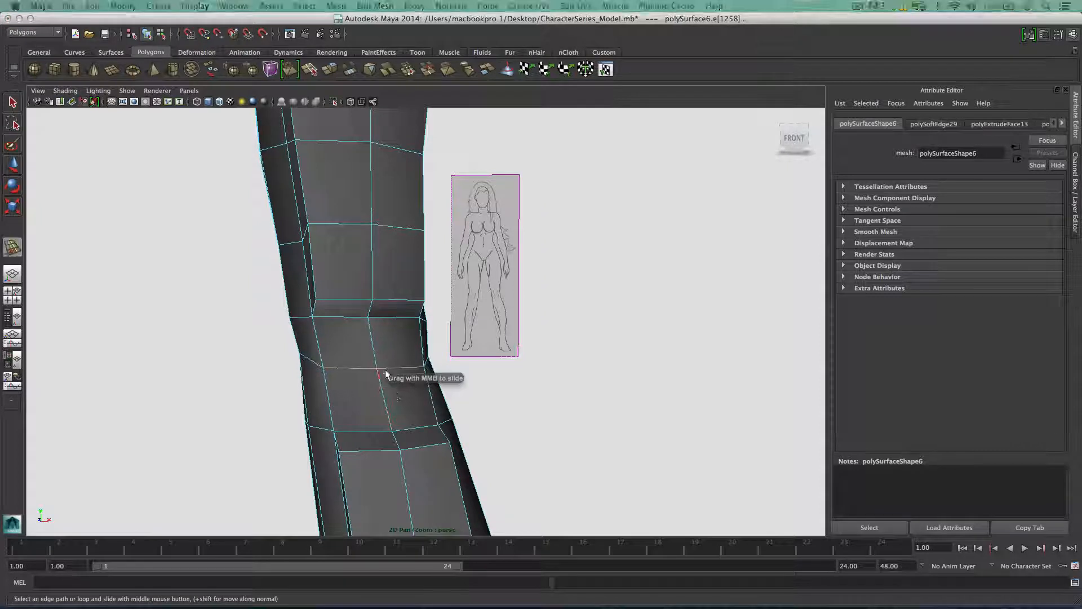
double_click(385, 369)
Step: Move the centre vertex of the front knee edge row down to give the row a slight V shape
right_click_drag(374, 351, 346, 348)
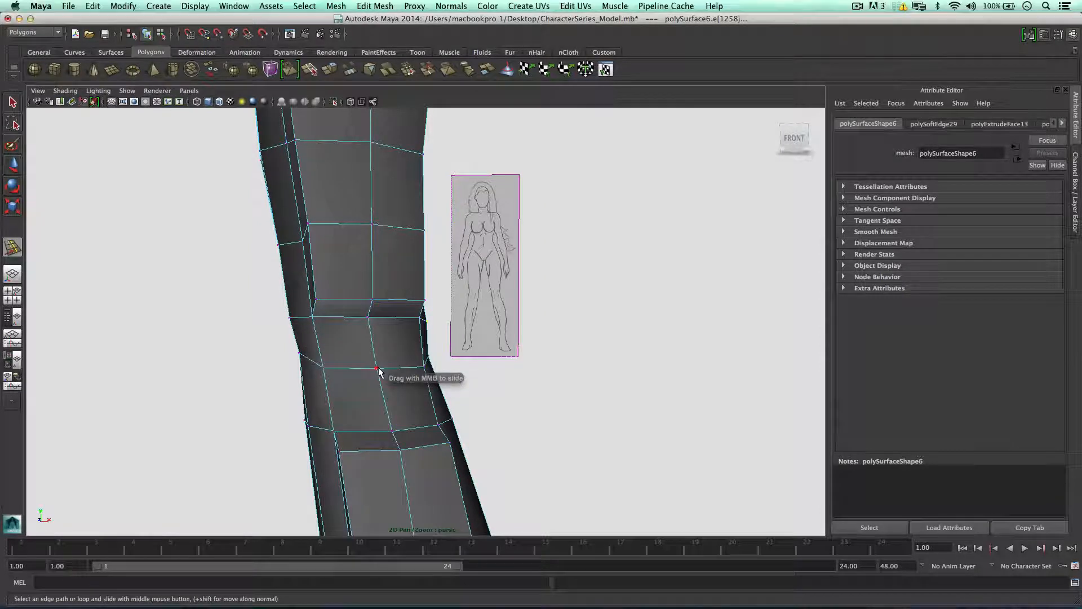
left_click(378, 379)
key("w")
middle_click_drag(383, 389, 383, 383)
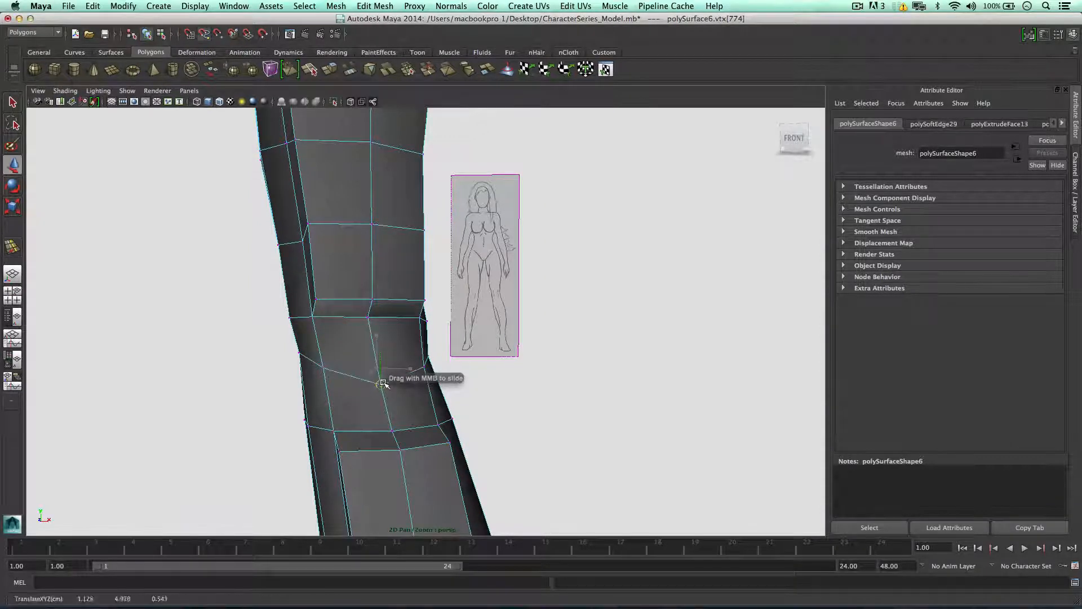
Step: Select all faces of the raised patch behind the knee, including its border faces, and reposition them
left_click_drag(448, 358, 271, 343, "alt")
left_click_drag(466, 342, 517, 346, "alt")
right_click_drag(517, 345, 496, 378)
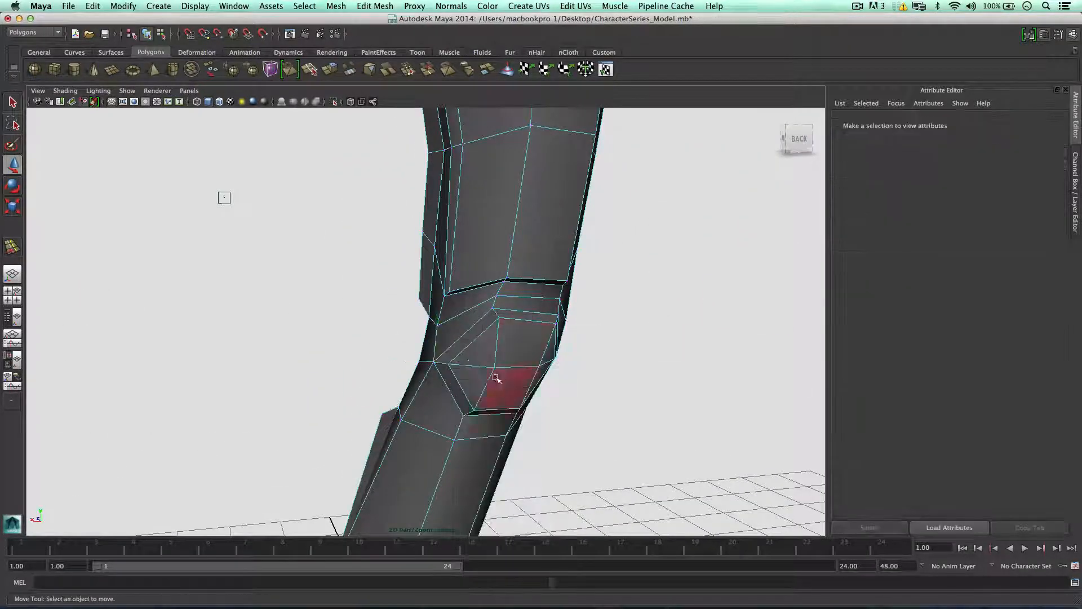
left_click(452, 383)
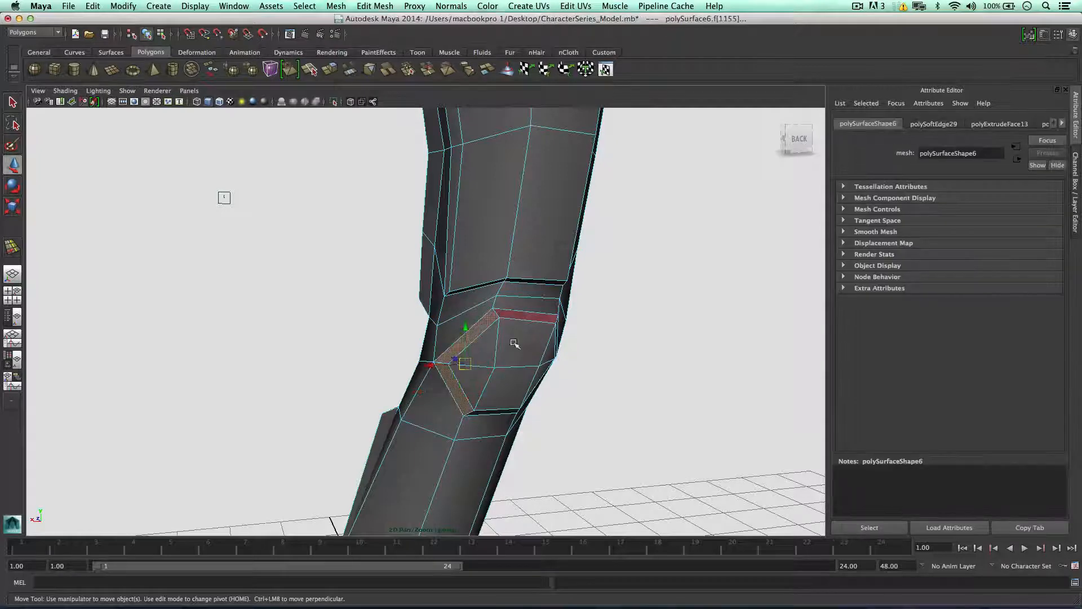
left_click(483, 347)
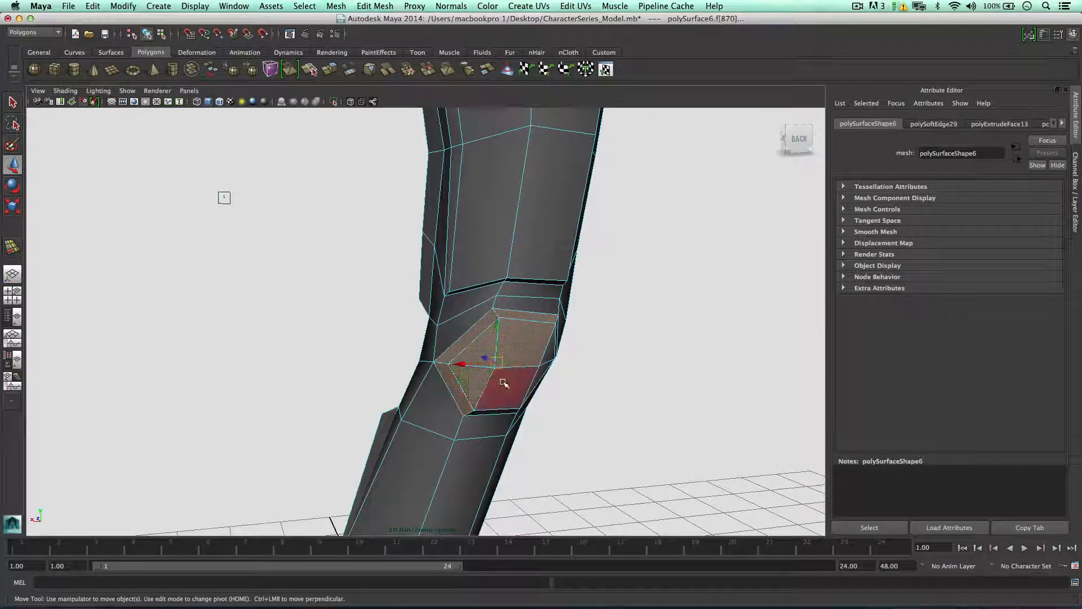
left_click_drag(504, 383, 470, 350, "alt")
left_click(443, 349, "shift")
left_click(427, 382, "shift")
left_click(461, 360, "shift")
left_click_drag(478, 308, 490, 352)
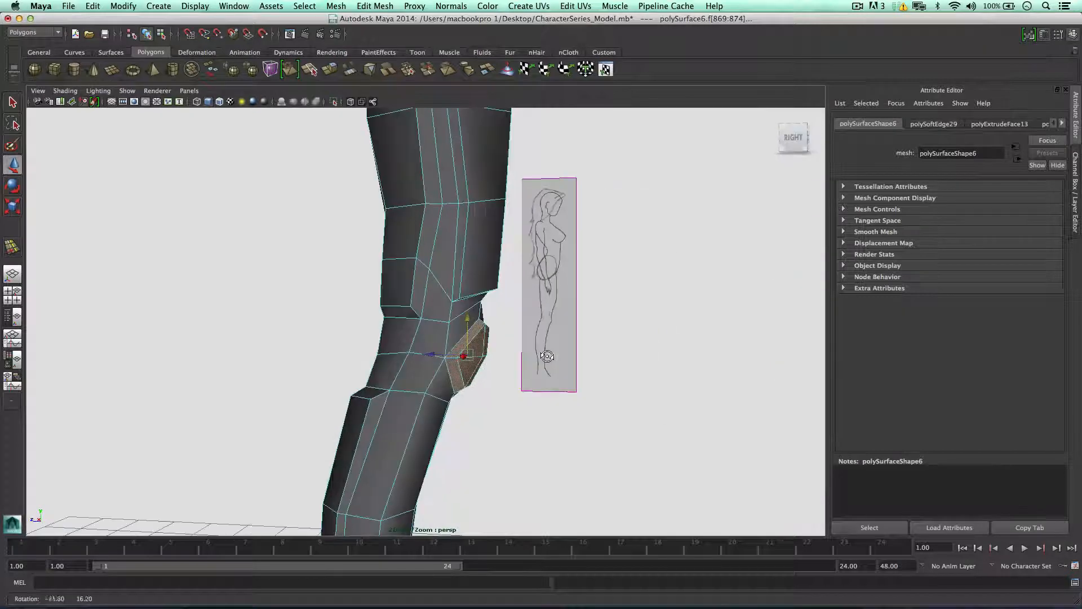
Step: Rotate the selected knee patch faces slightly about the X axis and clear the selection
key("e")
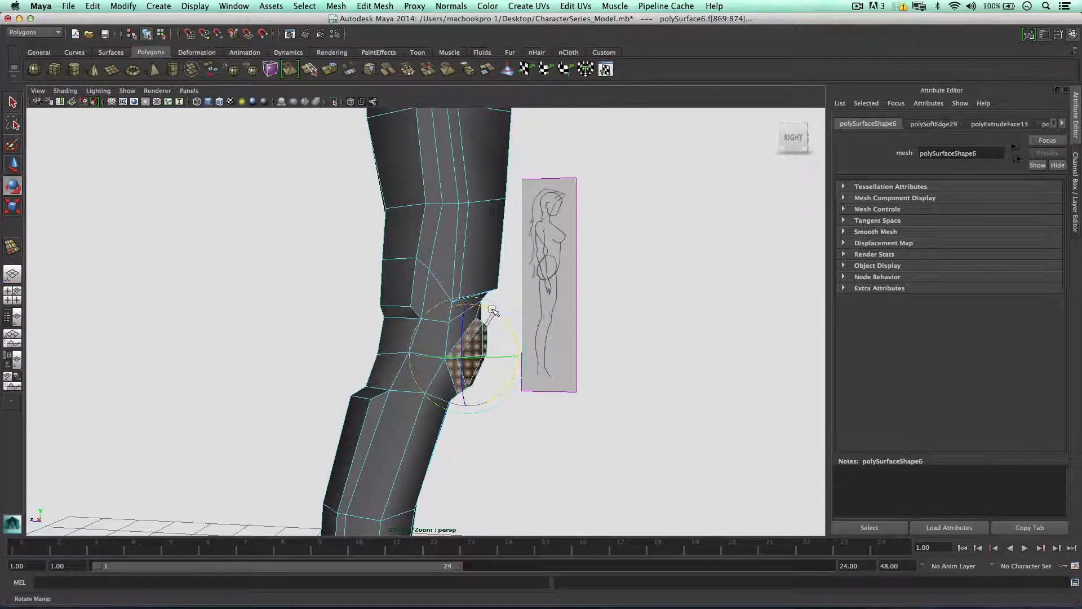
left_click_drag(522, 328, 461, 301, "alt")
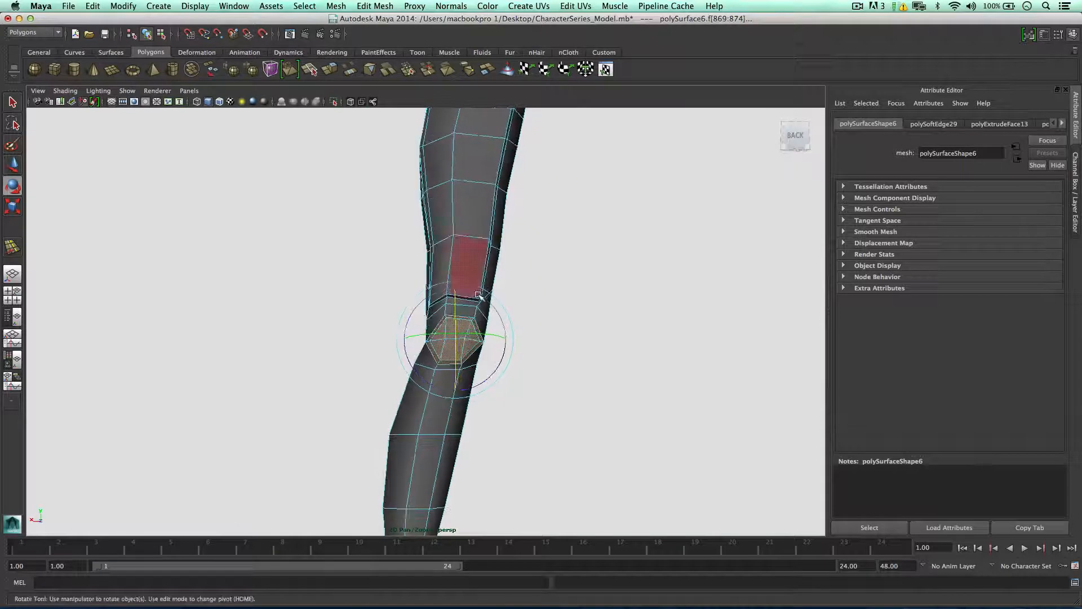
mouse_move(453, 330)
right_mouse_down("alt")
mouse_move(466, 323)
mouse_move(444, 314)
right_mouse_up("alt")
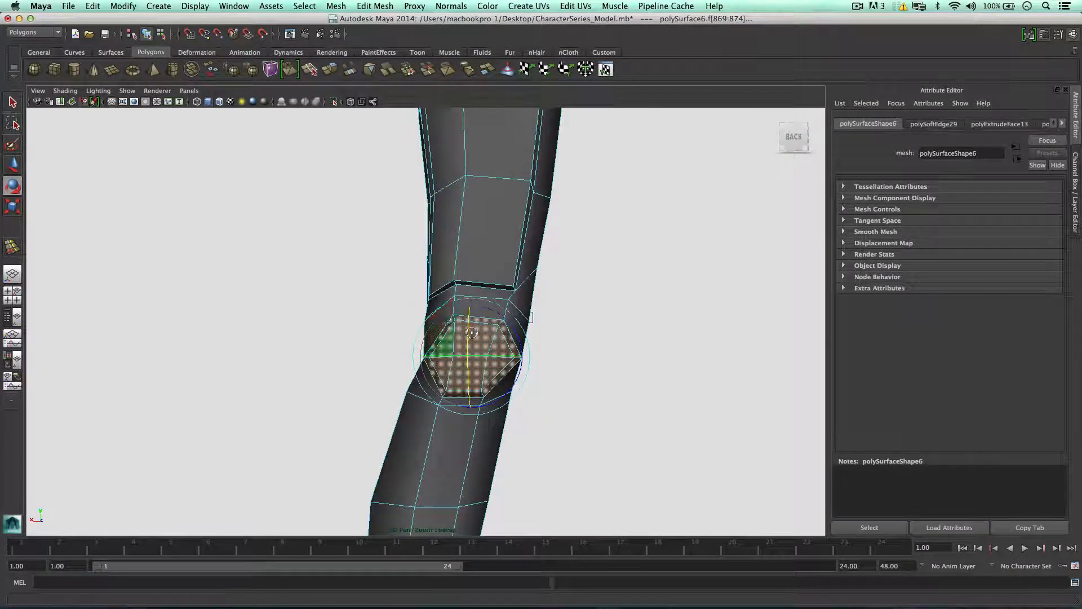
left_click_drag(471, 332, 455, 316, "alt")
left_click(529, 346)
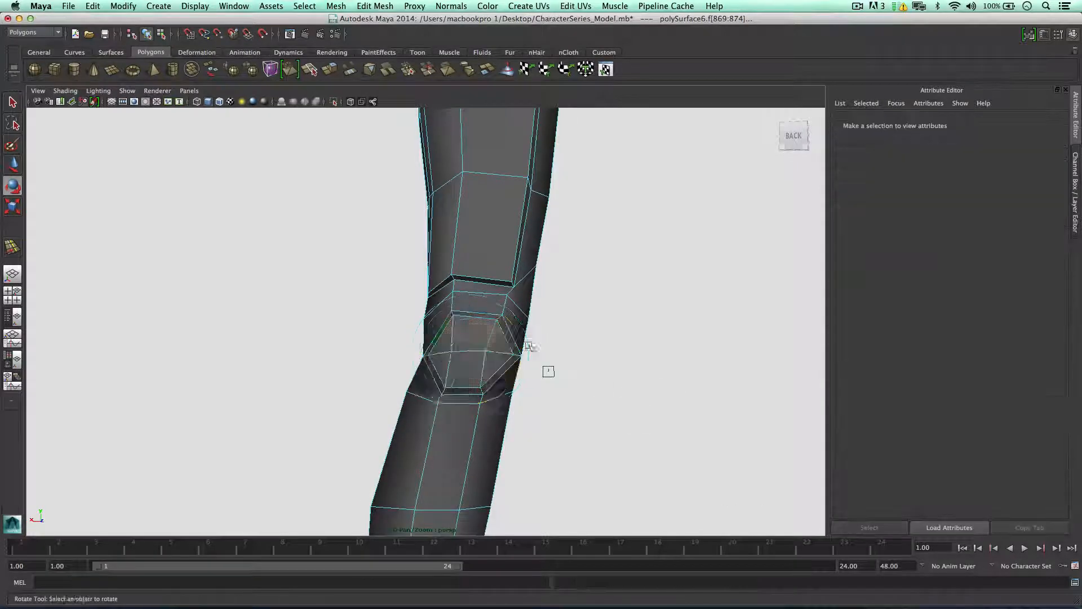
left_click_drag(529, 346, 493, 348, "alt")
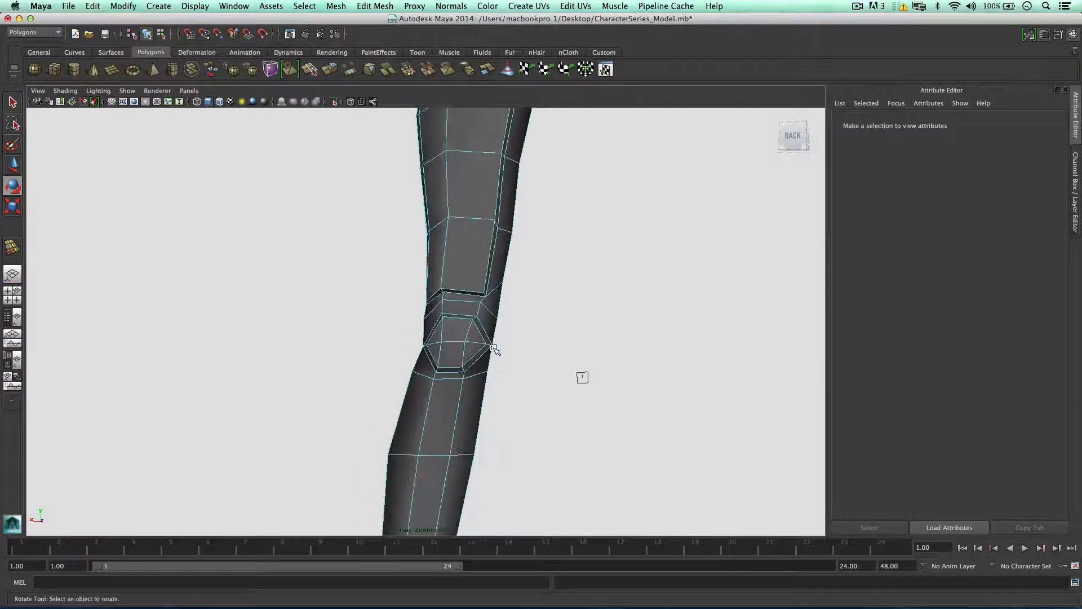
Step: Move the side corner vertex at the back thigh panel's lower border along the Z axis
scroll(491, 349, "down", 5)
left_click_drag(482, 346, 463, 294, "alt")
right_click_drag(449, 292, 533, 310)
left_click_drag(533, 310, 403, 288, "alt")
right_click_drag(404, 288, 430, 272, "alt")
left_click(430, 273)
left_click_drag(500, 286, 466, 290, "alt")
scroll(466, 289, "up", 4)
right_click_drag(462, 292, 443, 293)
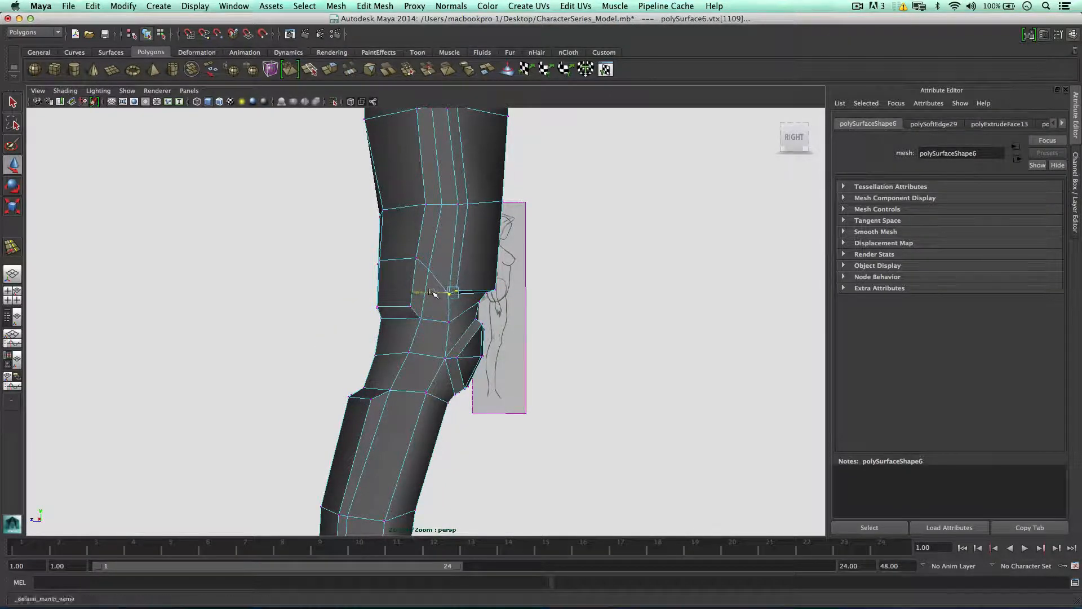
left_click_drag(428, 292, 368, 289, "alt")
Step: Slide the vertical edge line down the middle of the inner thigh sideways with the Slide Edge Tool, then return to object mode
left_click_drag(428, 183, 415, 182, "alt")
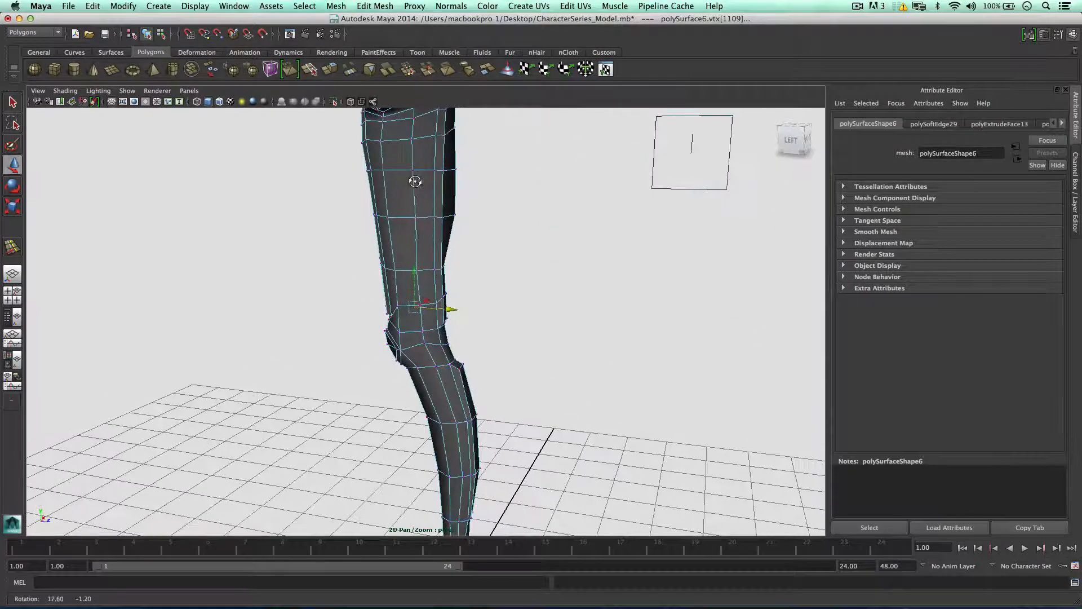
right_click_drag(415, 240, 411, 254)
right_click_drag(420, 213, 420, 212)
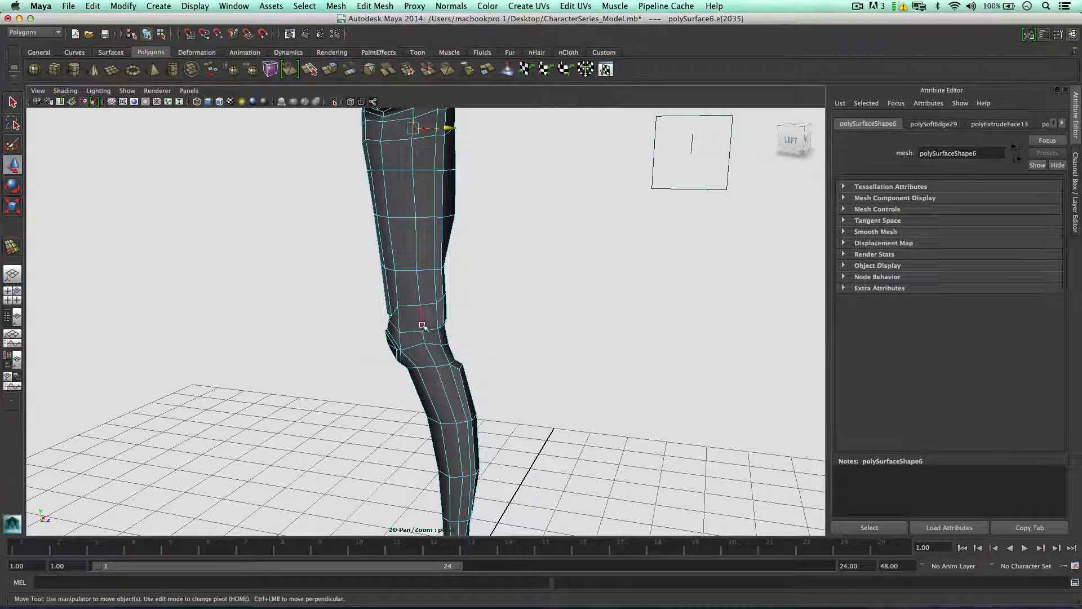
left_click(419, 260, "shift")
right_click_drag(420, 260, 420, 261, "shift")
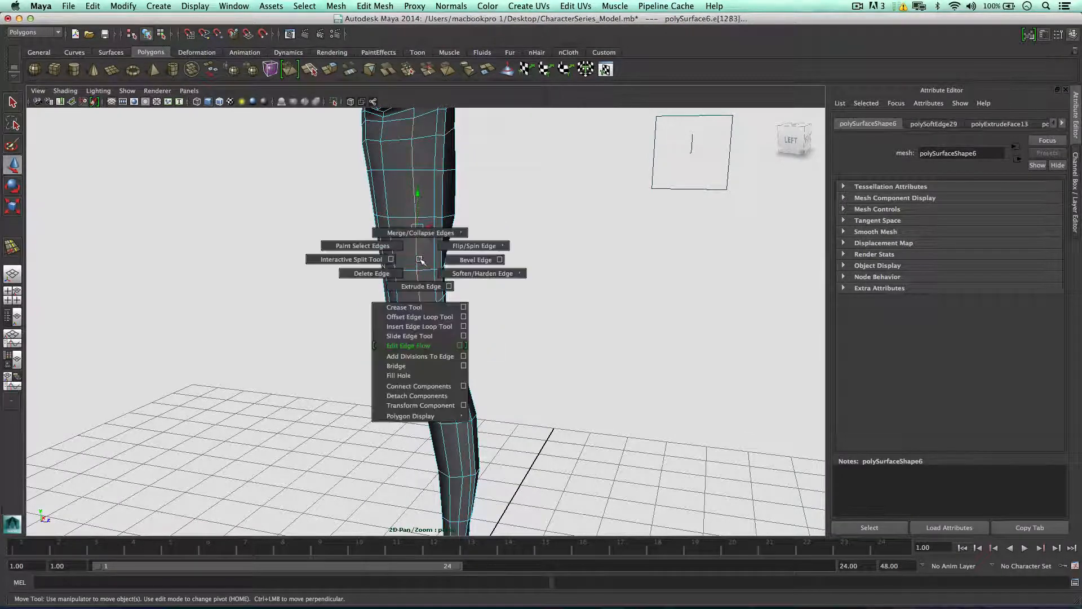
right_click_drag(415, 337, 416, 336, "shift")
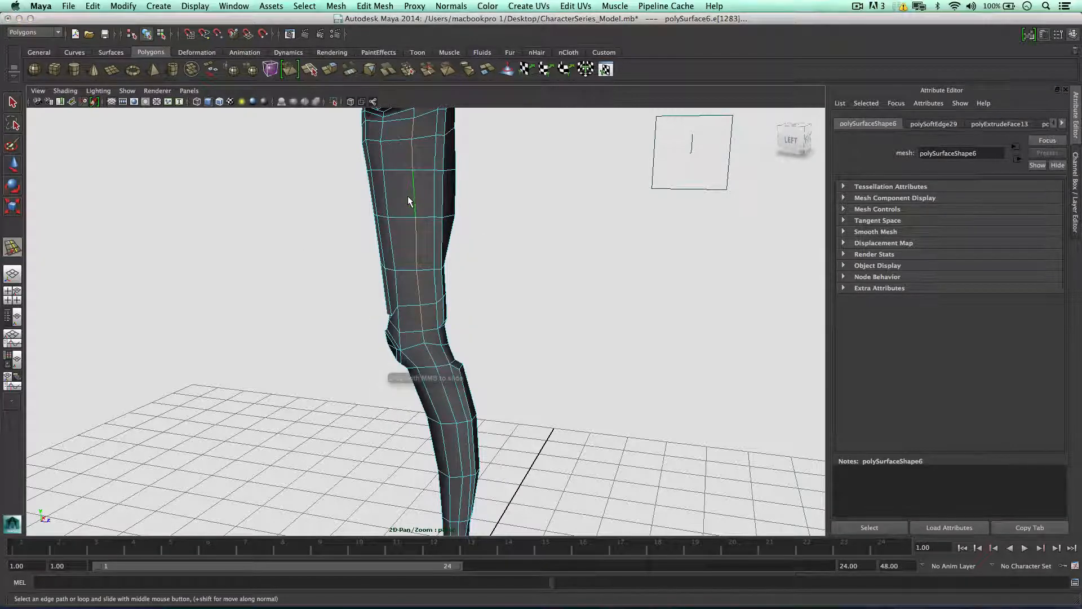
middle_click_drag(404, 197, 404, 198)
right_click_drag(403, 191, 428, 176)
Step: Examine the whole character's silhouette and leg shape from the side and back
left_click_drag(517, 202, 522, 236, "alt")
scroll(471, 217, "down", 3)
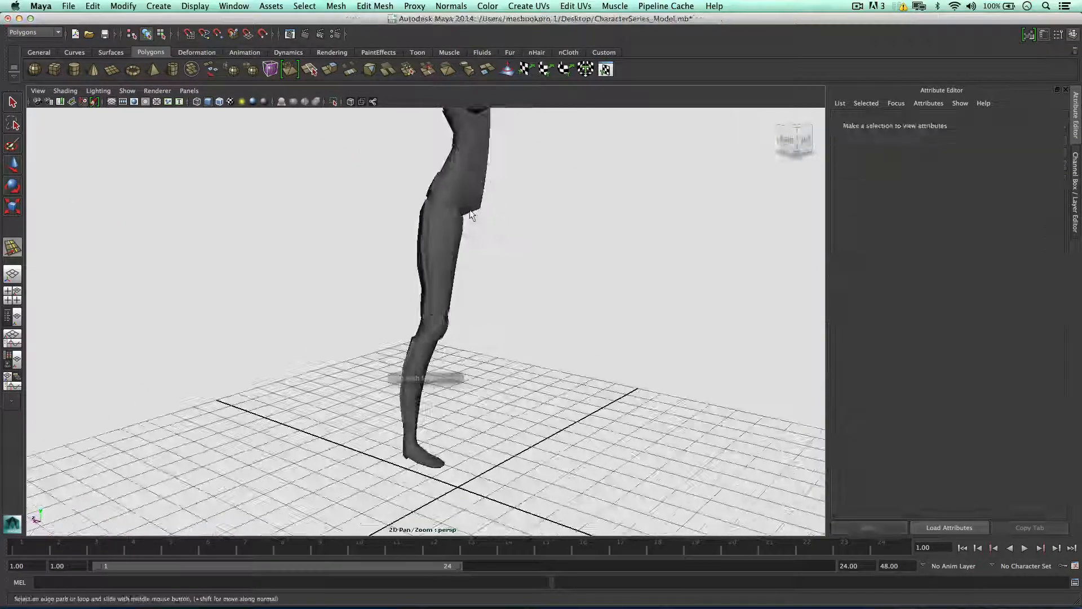
middle_click_drag(471, 197, 443, 253, "alt")
scroll(441, 251, "down", 3)
scroll(443, 251, "up", 3)
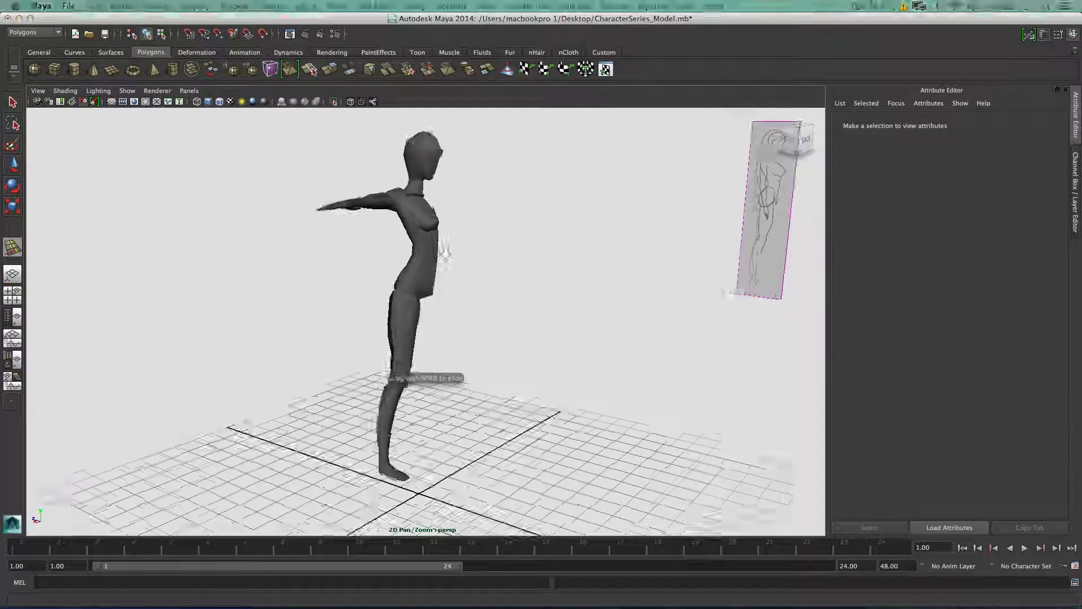
left_click(417, 238)
left_click(468, 282)
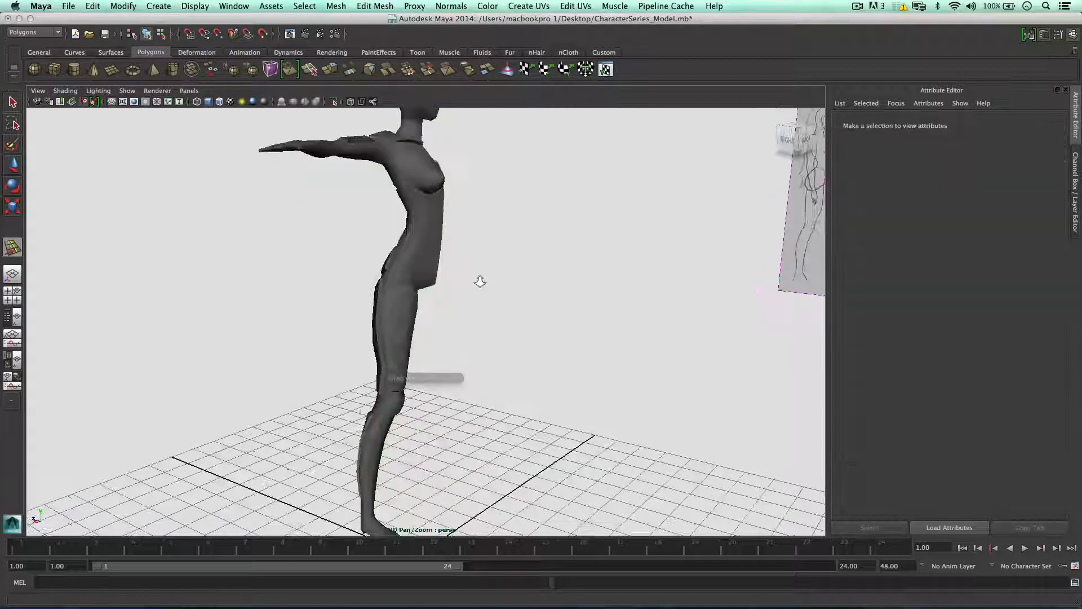
left_click_drag(479, 280, 431, 220, "alt")
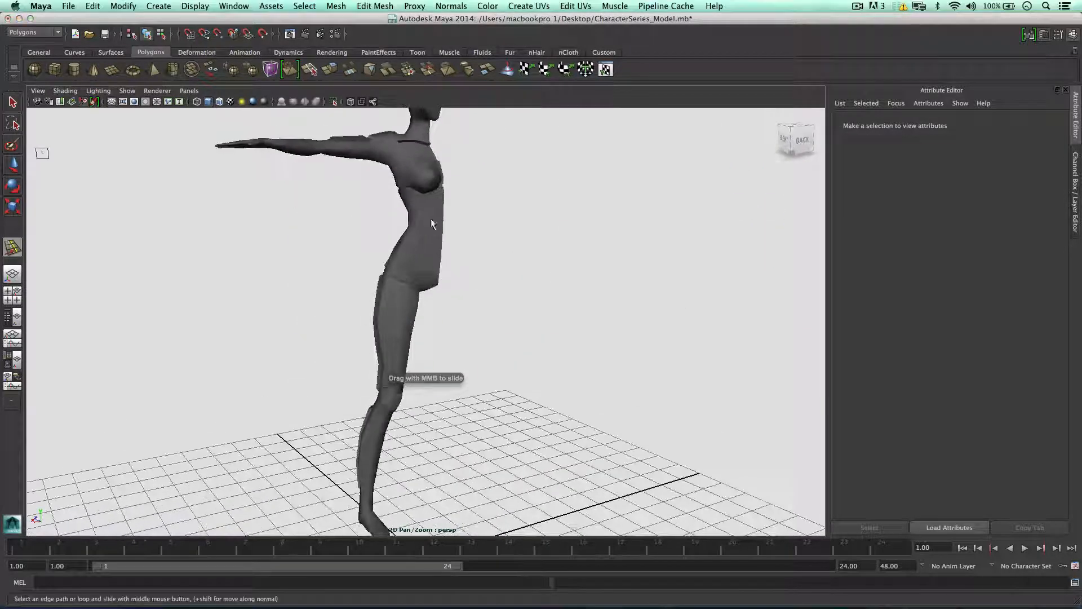
left_click_drag(439, 270, 480, 276, "alt")
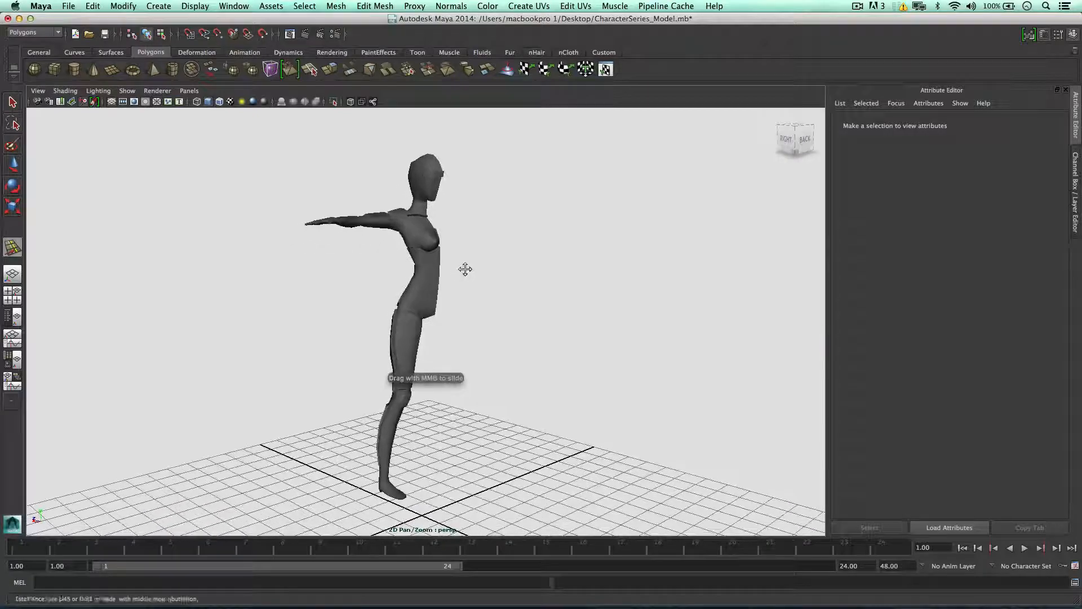